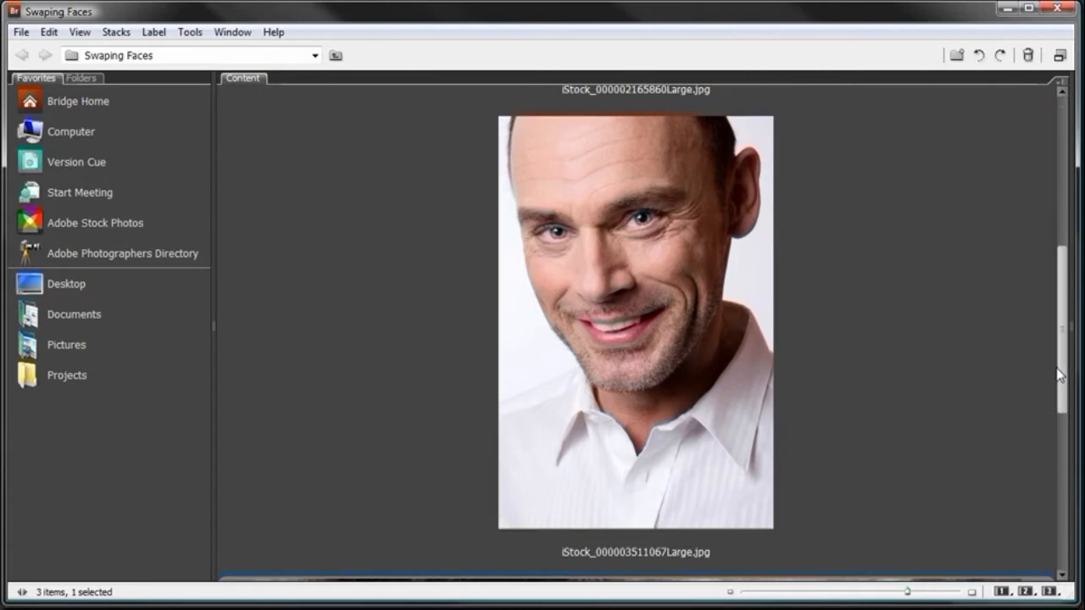
- Review the two source portraits and the finished SwapingFaces.psd composite in the Swaping Faces folder
{"action": "scroll", "coordinate": [1055, 398], "scroll_direction": "down", "scroll_amount": 5}
{"action": "scroll", "coordinate": [1048, 419], "scroll_direction": "down", "scroll_amount": 2}
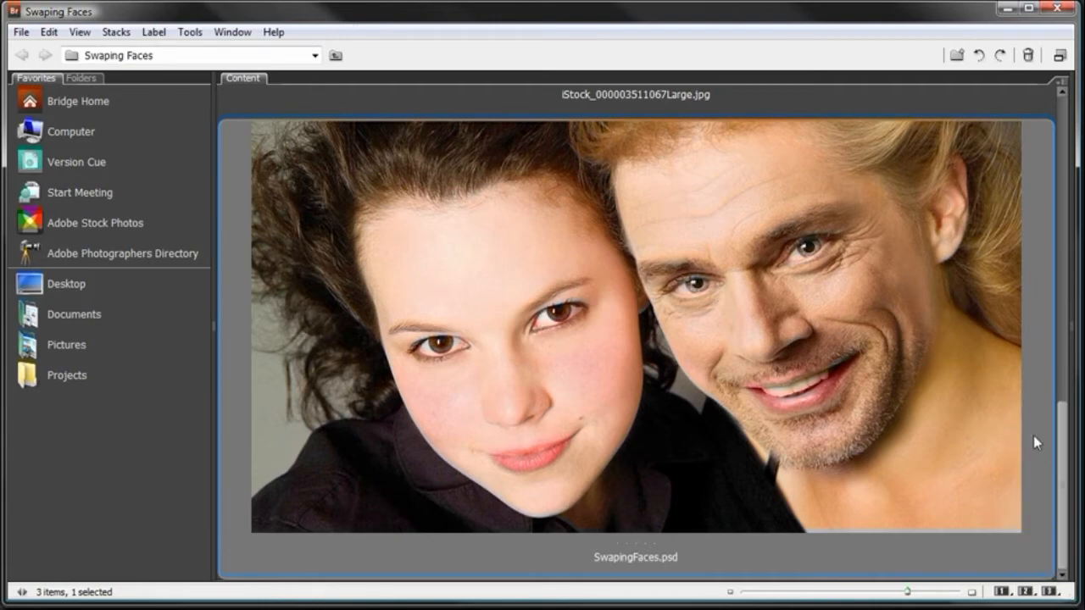
{"action": "left_click_drag", "start_coordinate": [1063, 411], "coordinate": [1065, 122]}
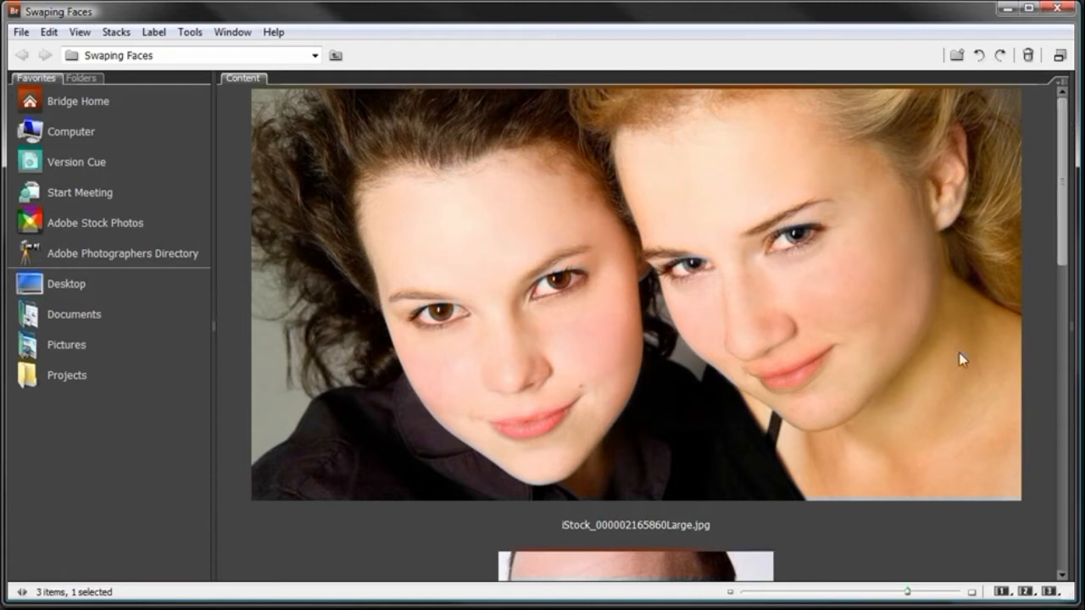
{"action": "left_click_drag", "start_coordinate": [1063, 221], "coordinate": [1061, 361]}
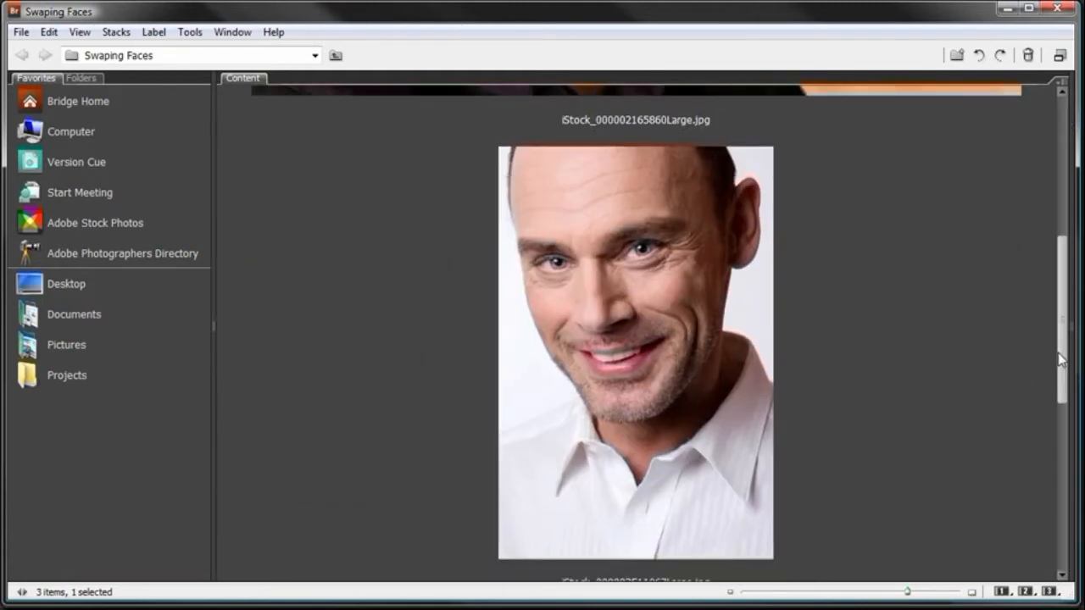
{"action": "left_click_drag", "start_coordinate": [1068, 316], "coordinate": [1045, 477]}
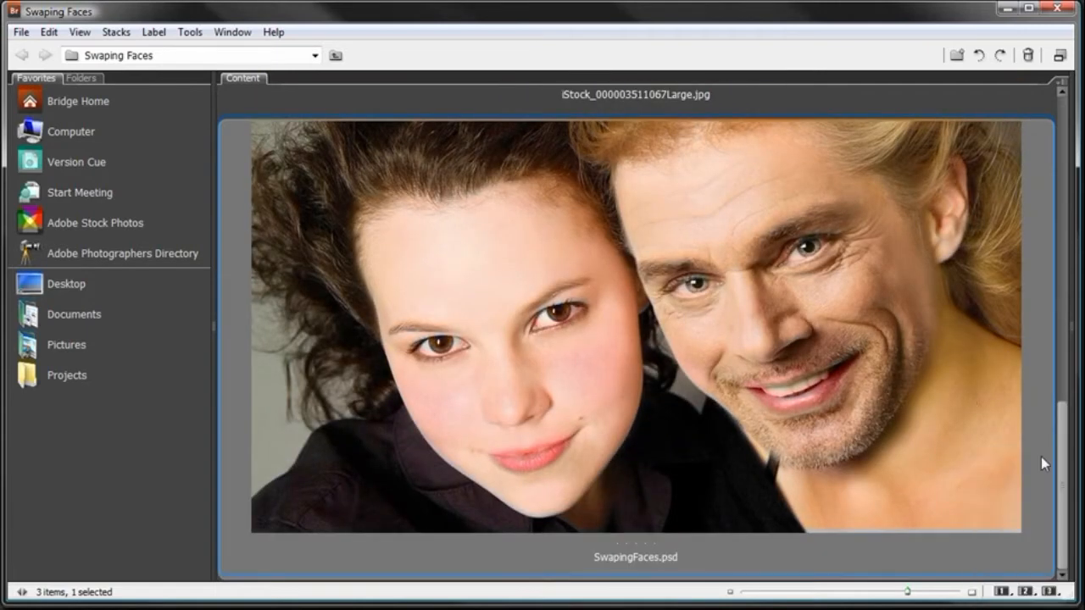
{"action": "left_click", "coordinate": [1006, 8]}
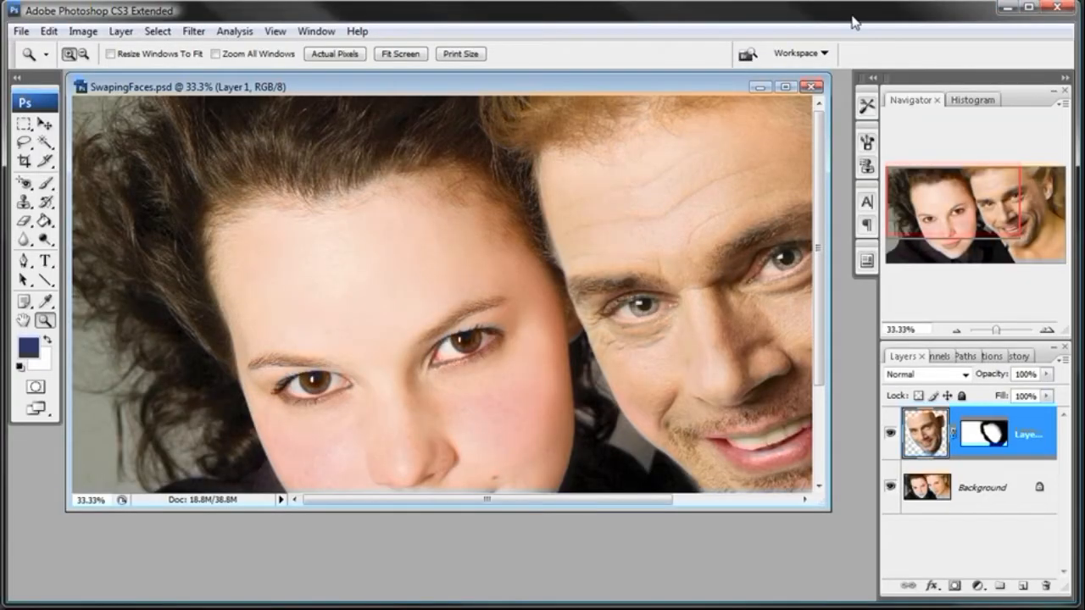
{"action": "left_click_drag", "start_coordinate": [558, 88], "coordinate": [1084, 94]}
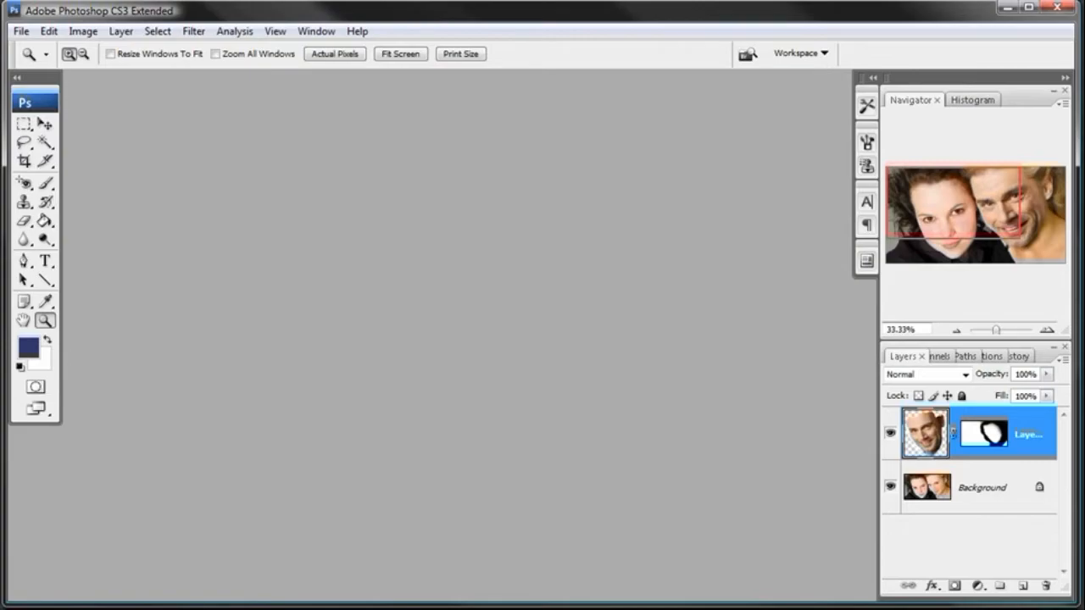
{"action": "key", "text": "alt+Tab"}
{"action": "left_click_drag", "start_coordinate": [1066, 448], "coordinate": [1070, 131]}
{"action": "left_click", "coordinate": [675, 256]}
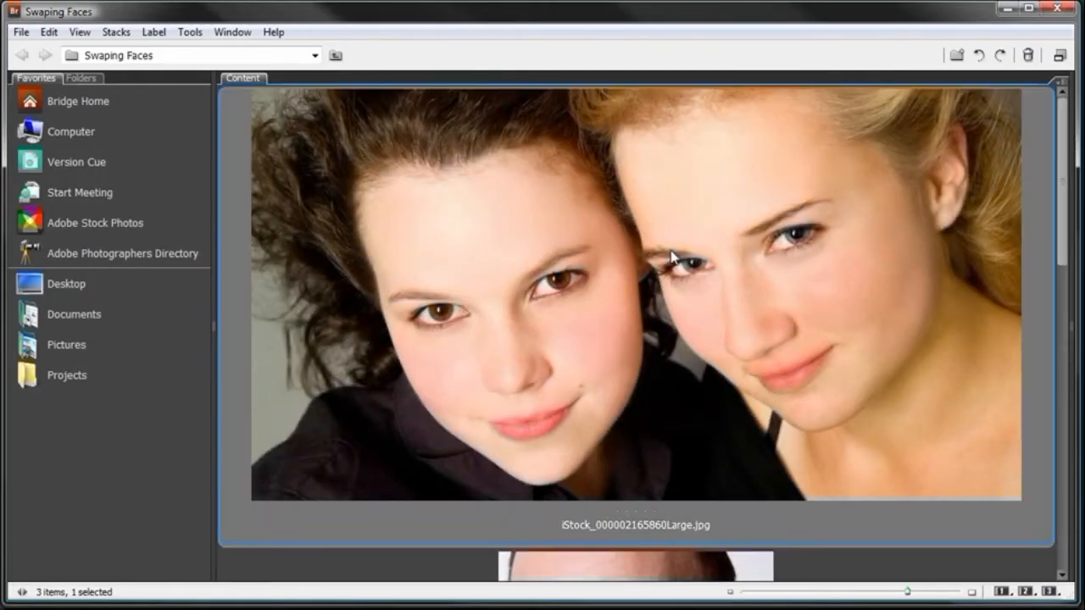
{"action": "double_click", "coordinate": [671, 256]}
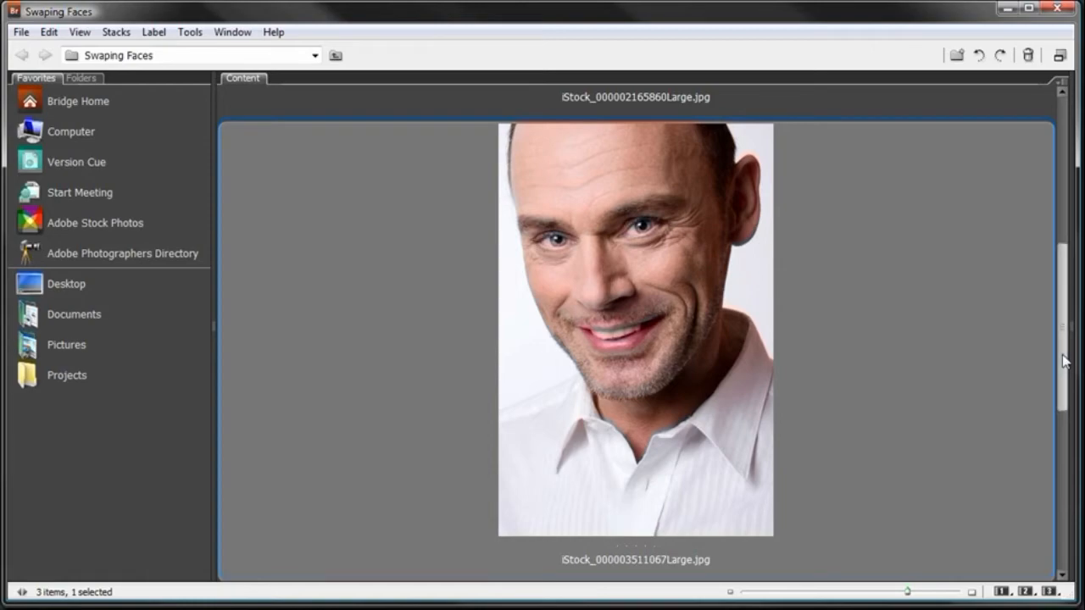
{"action": "left_click_drag", "start_coordinate": [1064, 360], "coordinate": [1061, 344]}
{"action": "double_click", "coordinate": [714, 280]}
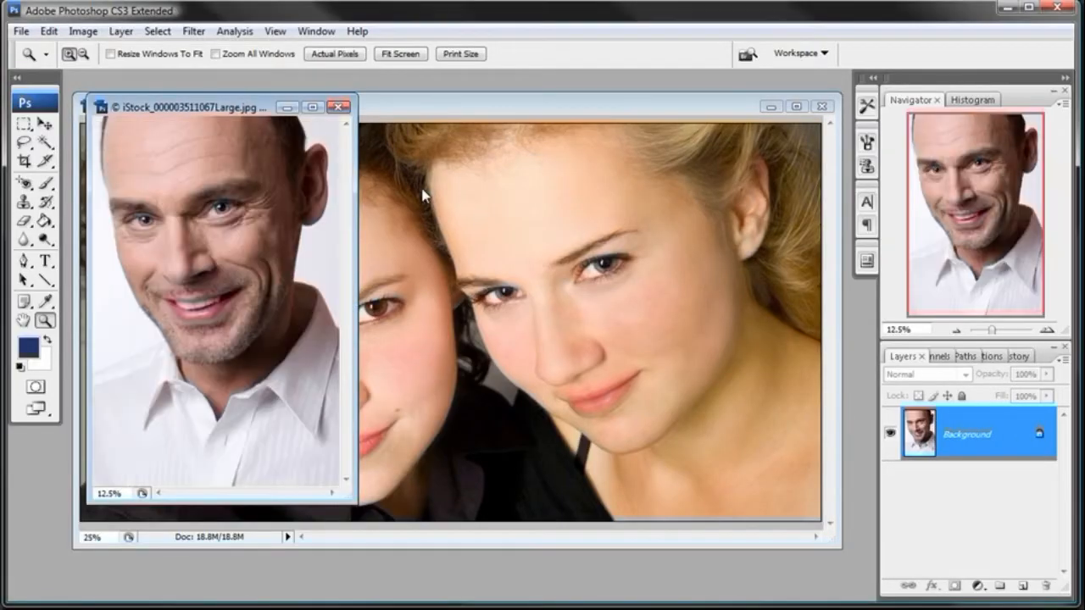
- Arrange the two photo windows so both can be reached, and compare the man's head angle with the blonde woman's
{"action": "left_click_drag", "start_coordinate": [229, 111], "coordinate": [211, 111]}
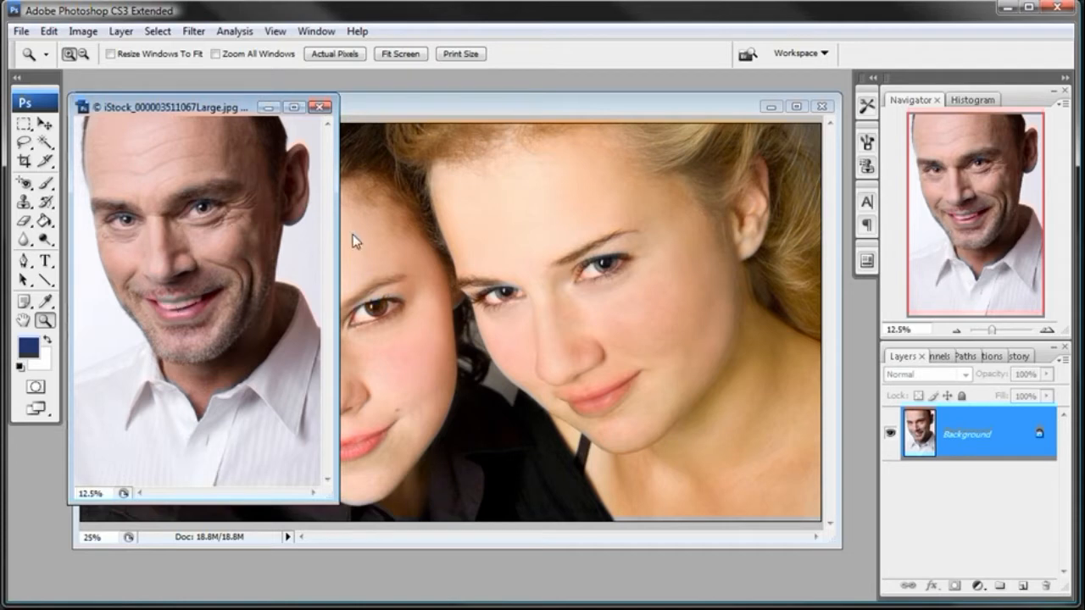
{"action": "left_click", "coordinate": [480, 112]}
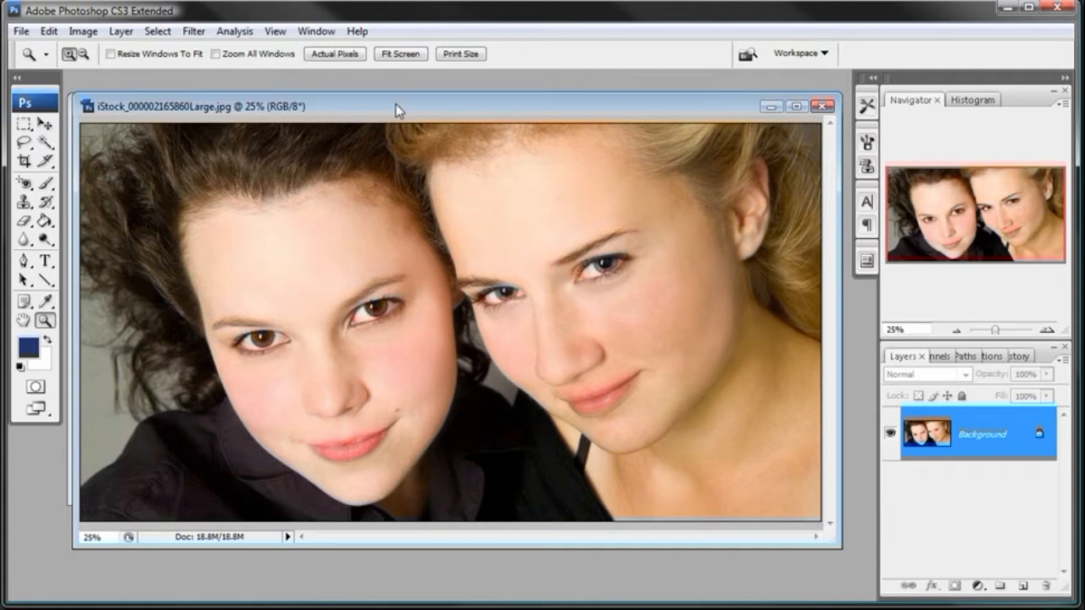
{"action": "left_click_drag", "start_coordinate": [399, 111], "coordinate": [425, 113]}
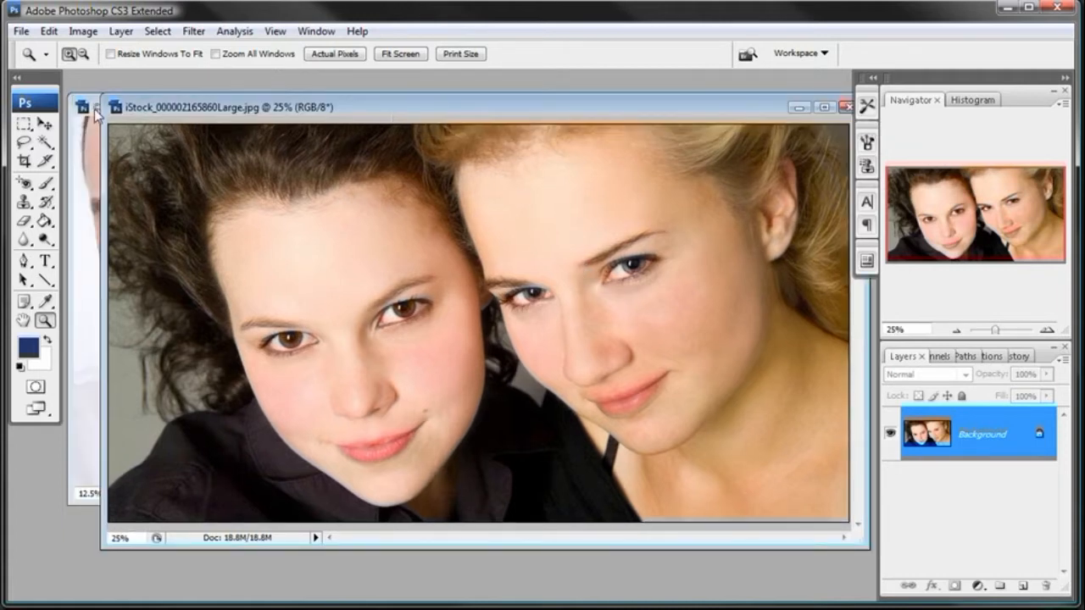
{"action": "left_click", "coordinate": [94, 109]}
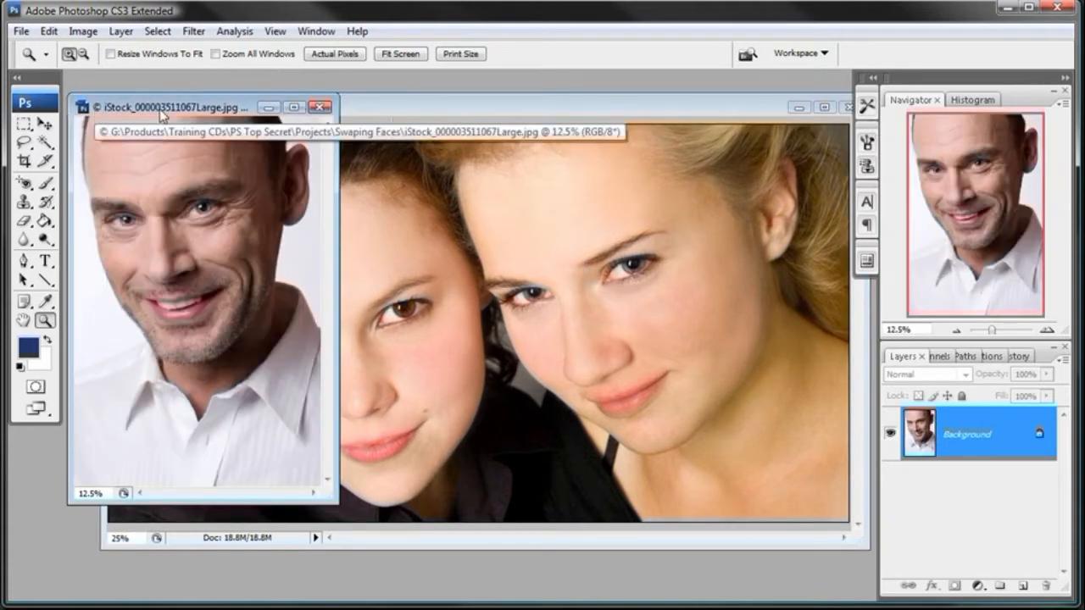
{"action": "left_click_drag", "start_coordinate": [183, 109], "coordinate": [182, 94]}
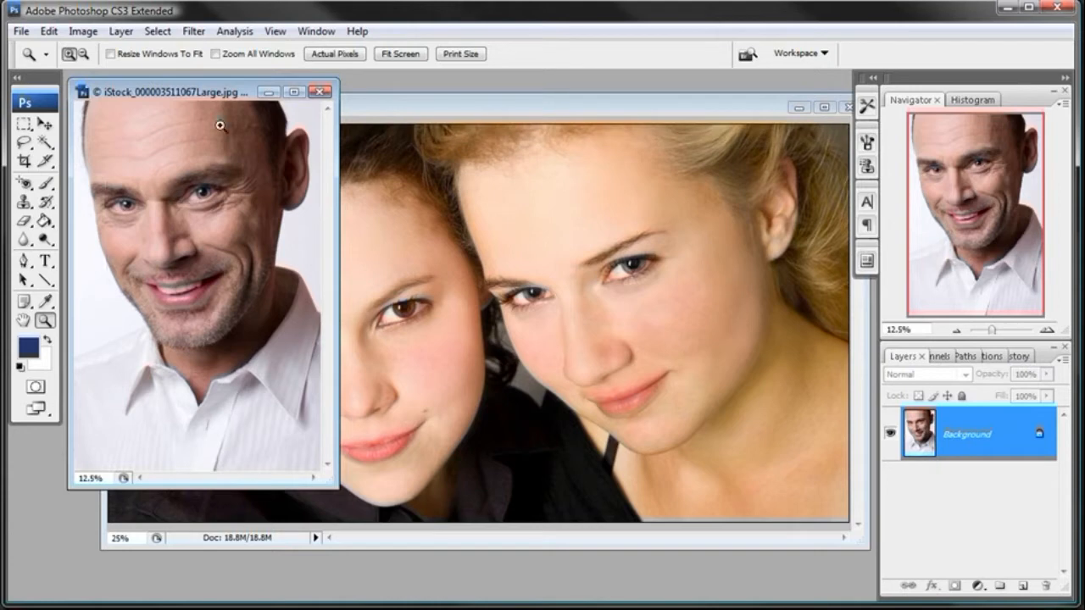
{"action": "left_click", "coordinate": [355, 106]}
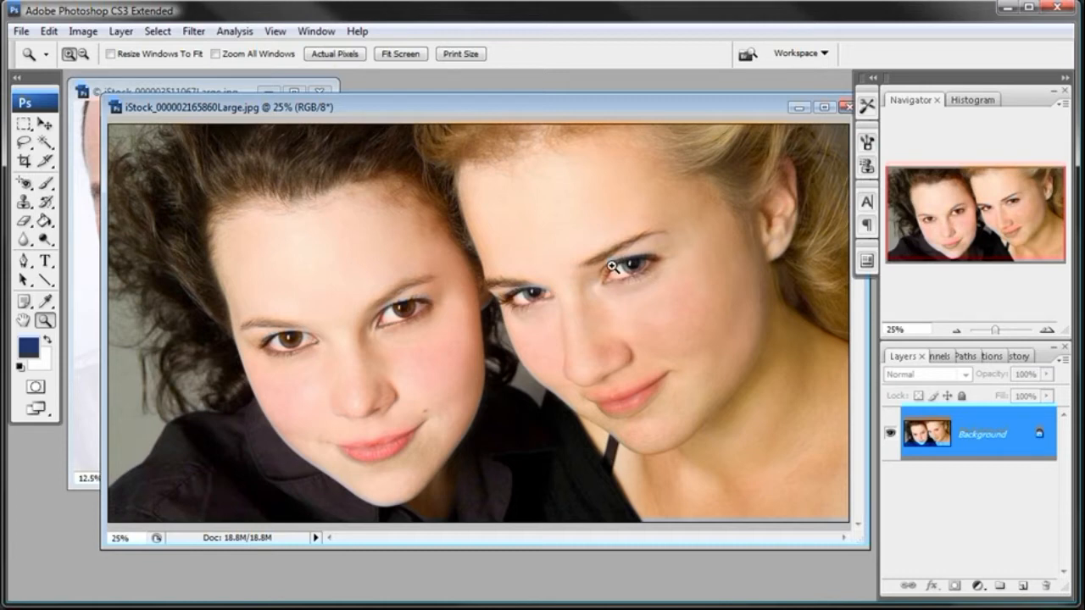
{"action": "left_click", "coordinate": [185, 90]}
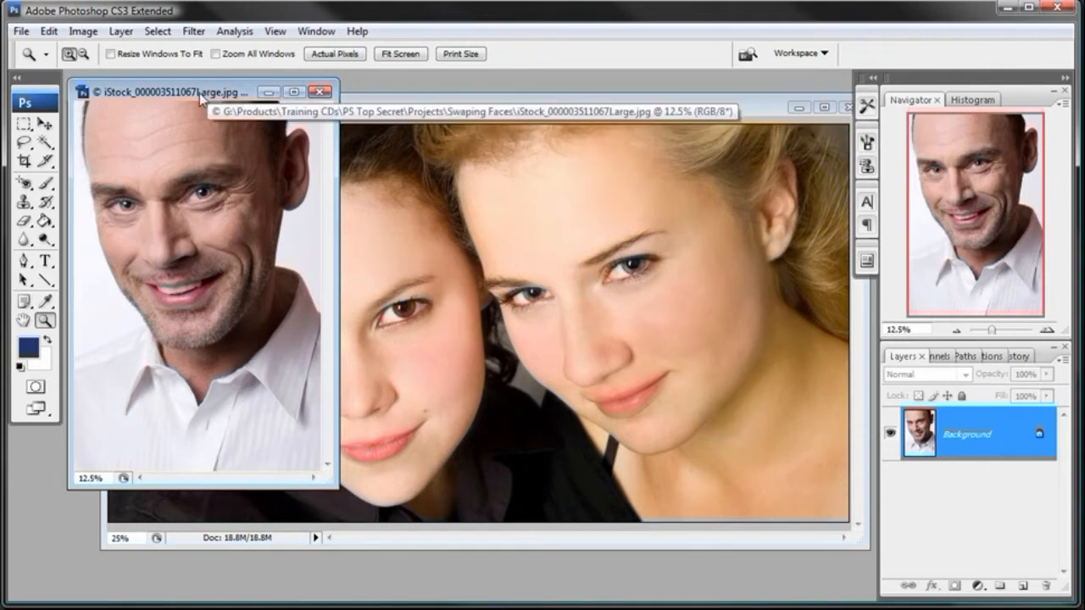
- Enlarge the man's photo window and zoom it to 25% to compare his face with the women's photo at the same magnification
{"action": "left_click_drag", "start_coordinate": [199, 93], "coordinate": [294, 100]}
{"action": "left_click_drag", "start_coordinate": [421, 490], "coordinate": [589, 572]}
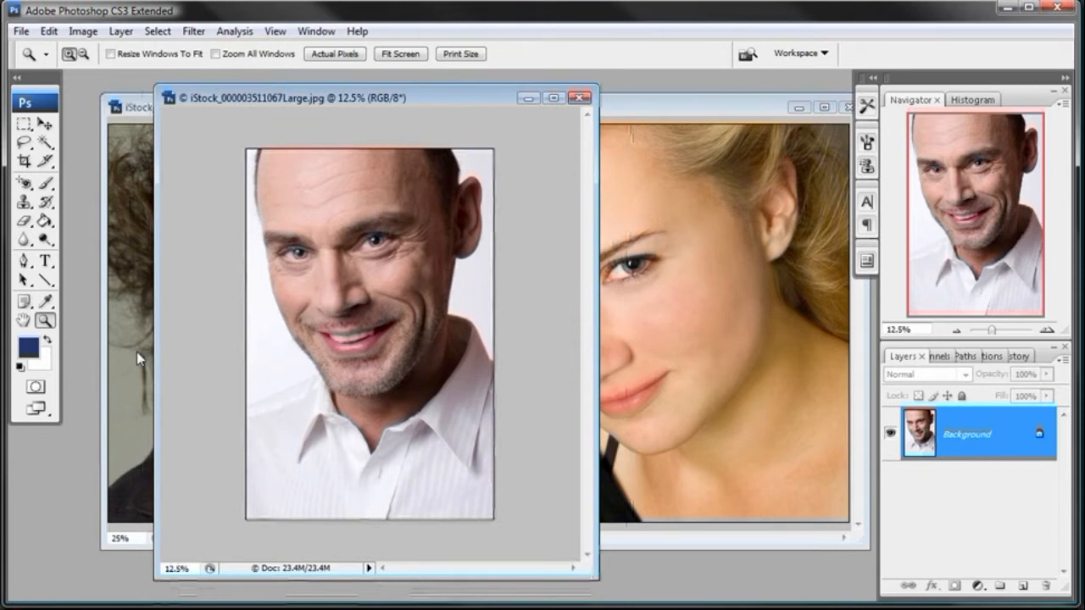
{"action": "left_click", "coordinate": [353, 307]}
{"action": "left_click", "coordinate": [353, 308]}
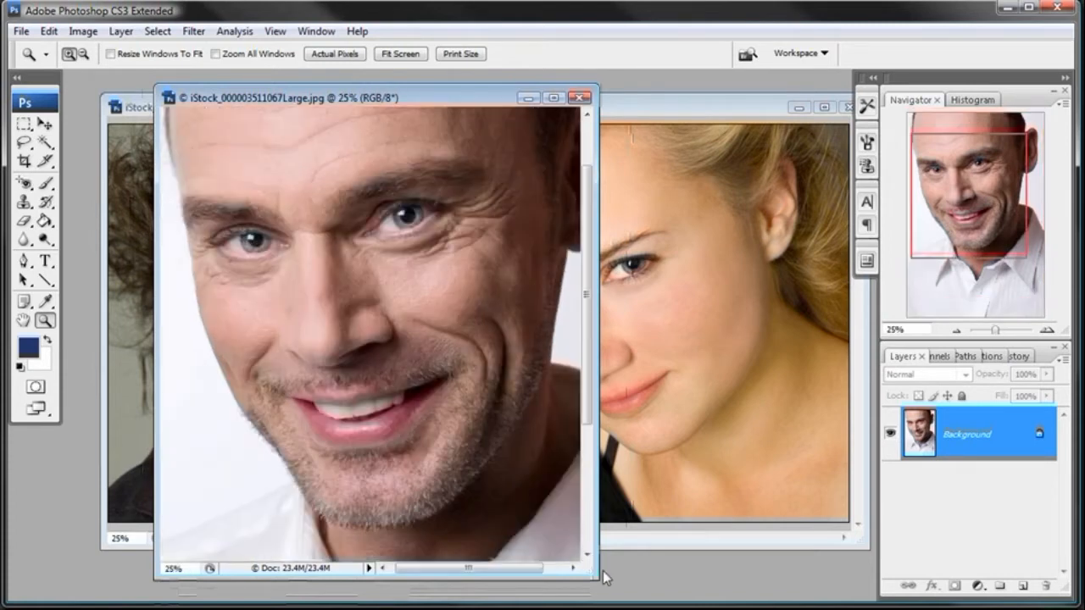
{"action": "left_click_drag", "start_coordinate": [597, 580], "coordinate": [773, 591]}
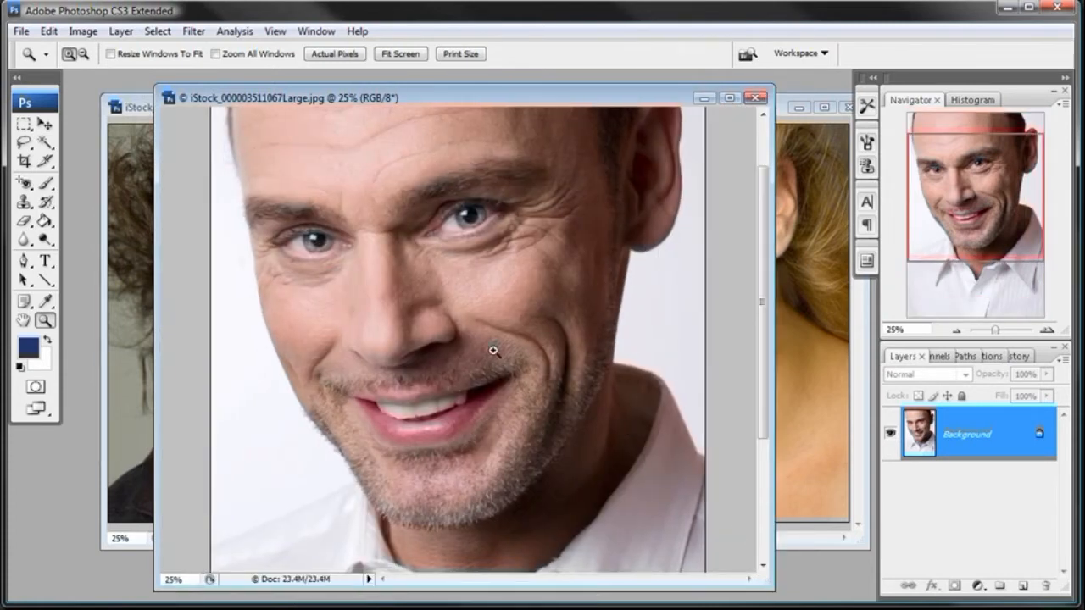
{"action": "left_click_drag", "start_coordinate": [762, 345], "coordinate": [757, 384]}
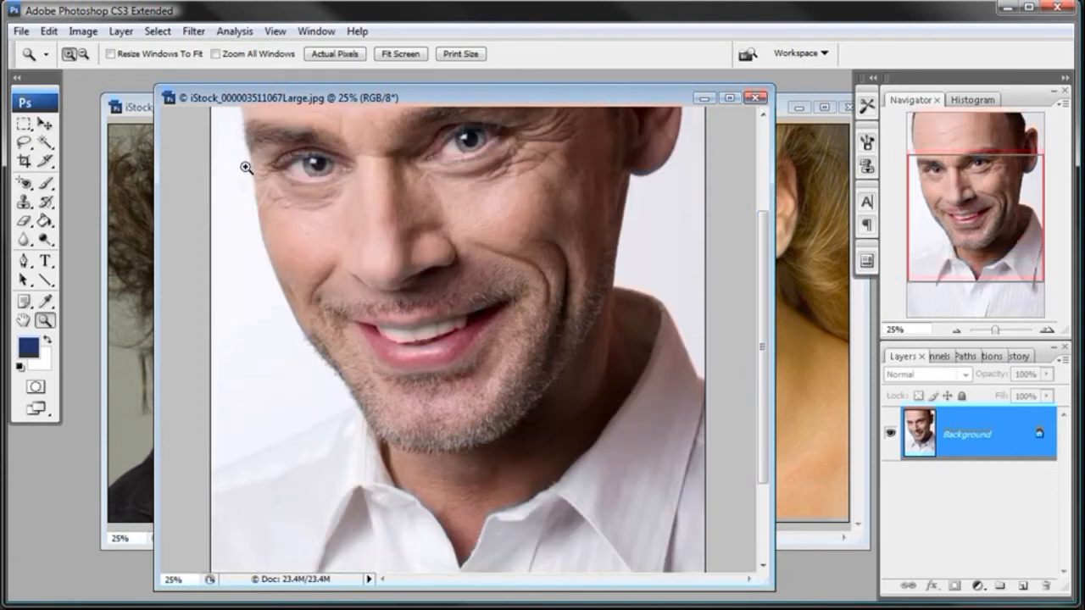
{"action": "left_click_drag", "start_coordinate": [764, 397], "coordinate": [763, 329]}
{"action": "left_click_drag", "start_coordinate": [675, 103], "coordinate": [647, 104]}
{"action": "left_click", "coordinate": [765, 113]}
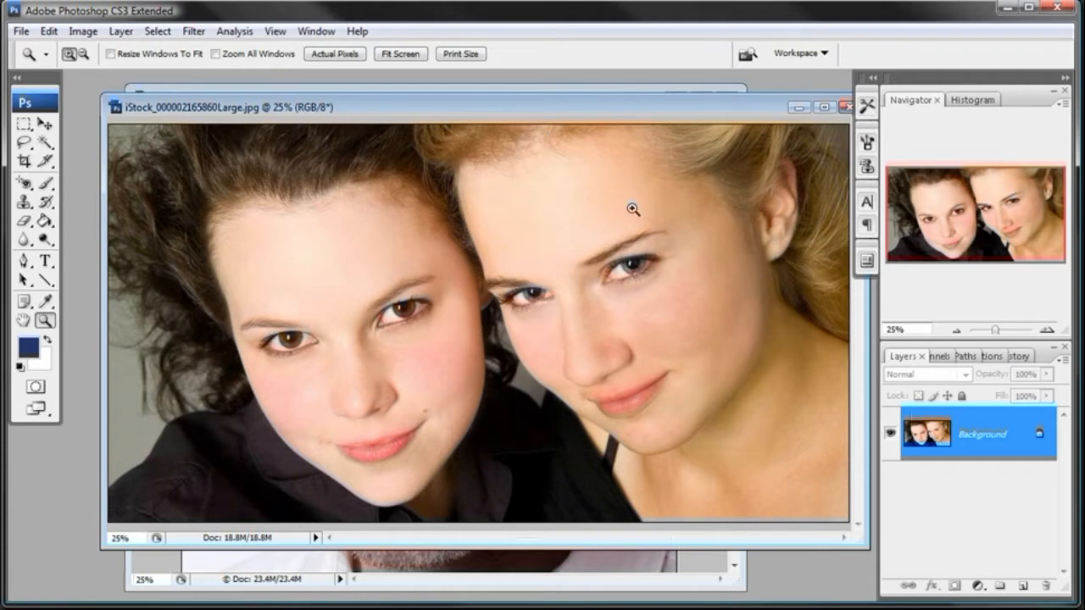
- Bring the man's photo forward, activate the Lasso tool and zoom the photo out to 16.67%
{"action": "left_click", "coordinate": [519, 88]}
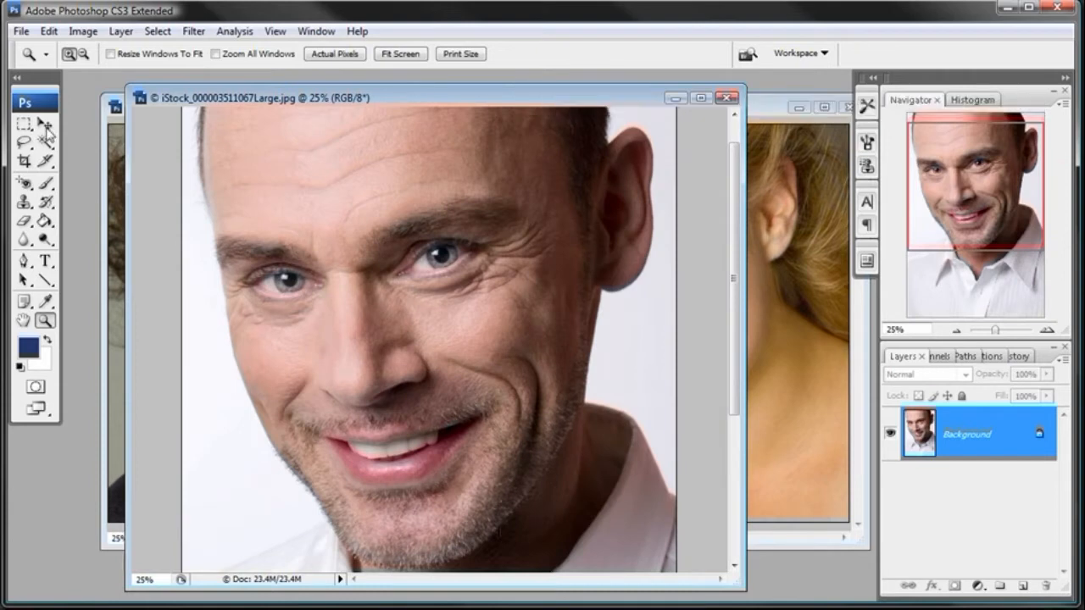
{"action": "left_click", "coordinate": [29, 144]}
{"action": "left_click_drag", "start_coordinate": [29, 144], "coordinate": [61, 142]}
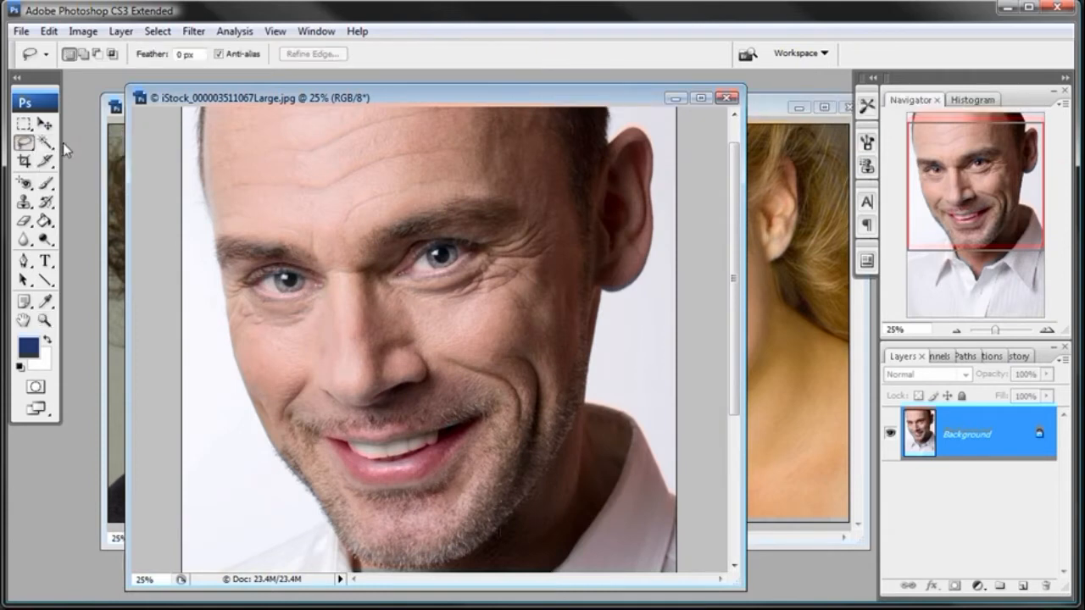
{"action": "left_click", "coordinate": [956, 330]}
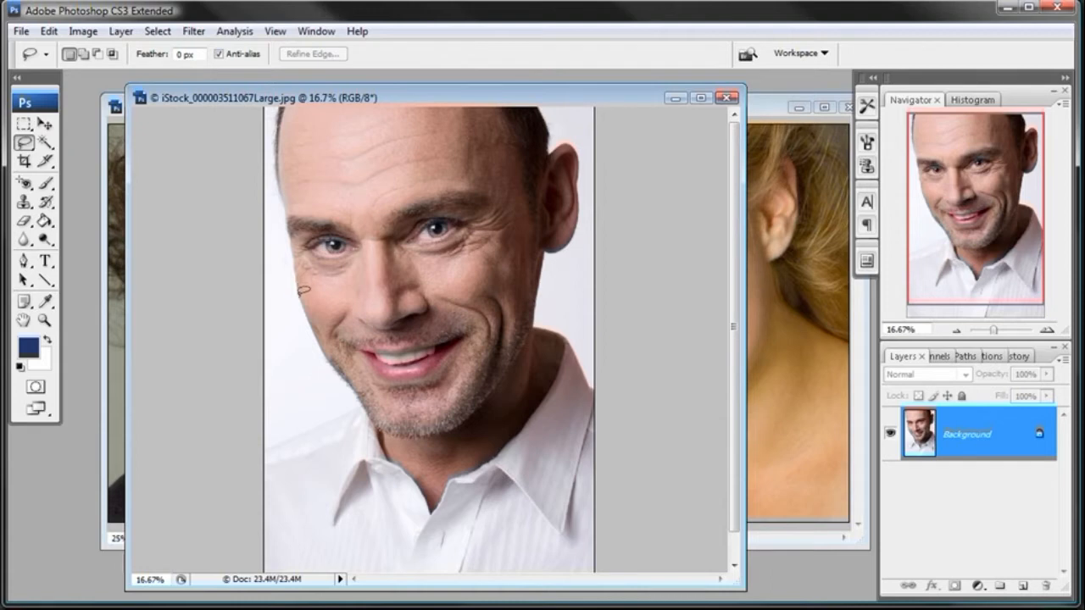
{"action": "mouse_move", "coordinate": [301, 303]}
{"action": "left_mouse_down"}
{"action": "mouse_move", "coordinate": [319, 348]}
{"action": "mouse_move", "coordinate": [374, 406]}
{"action": "left_mouse_up"}
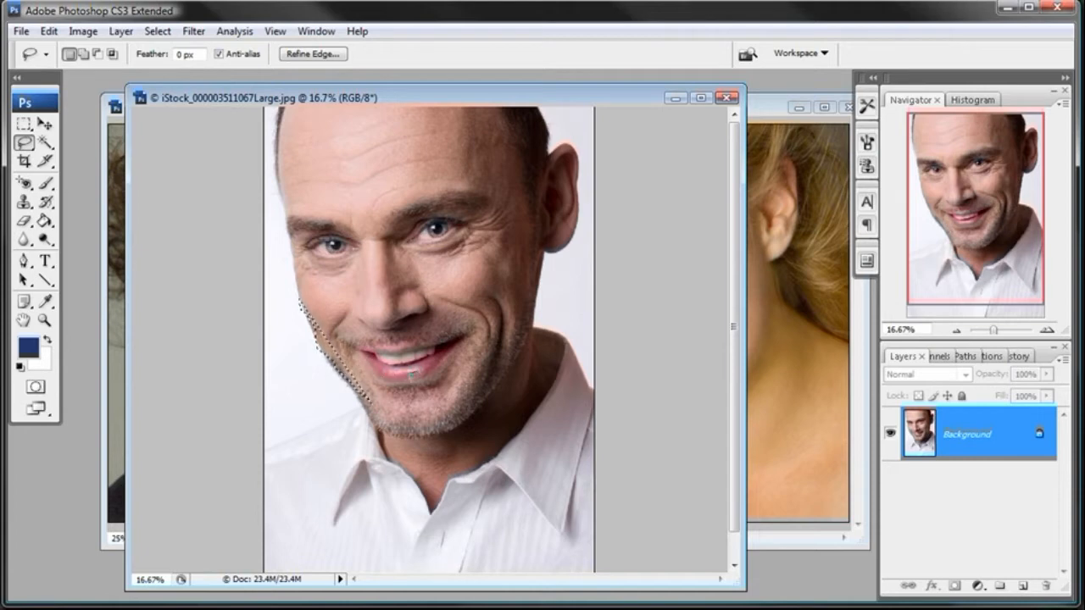
{"action": "key", "text": "alt"}
{"action": "left_click", "coordinate": [363, 361]}
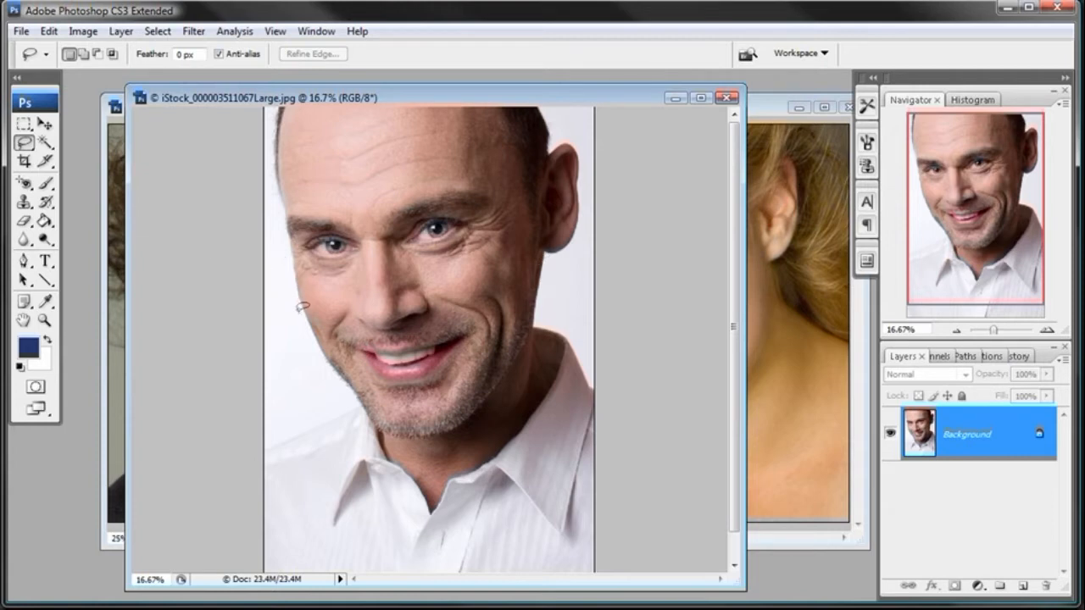
- Lasso a loose outline around the man's whole head, including the ear and chin down to the collar, and copy the selection
{"action": "mouse_move", "coordinate": [289, 309]}
{"action": "left_mouse_down"}
{"action": "mouse_move", "coordinate": [312, 365]}
{"action": "mouse_move", "coordinate": [348, 403]}
{"action": "mouse_move", "coordinate": [363, 445]}
{"action": "mouse_move", "coordinate": [416, 473]}
{"action": "mouse_move", "coordinate": [422, 493]}
{"action": "mouse_move", "coordinate": [552, 374]}
{"action": "left_mouse_up"}
{"action": "mouse_move", "coordinate": [552, 368]}
{"action": "left_mouse_down"}
{"action": "mouse_move", "coordinate": [556, 260]}
{"action": "mouse_move", "coordinate": [589, 237]}
{"action": "mouse_move", "coordinate": [598, 178]}
{"action": "mouse_move", "coordinate": [598, 148]}
{"action": "mouse_move", "coordinate": [568, 102]}
{"action": "mouse_move", "coordinate": [438, 91]}
{"action": "mouse_move", "coordinate": [297, 109]}
{"action": "mouse_move", "coordinate": [269, 144]}
{"action": "mouse_move", "coordinate": [268, 169]}
{"action": "mouse_move", "coordinate": [271, 246]}
{"action": "mouse_move", "coordinate": [294, 303]}
{"action": "left_mouse_up"}
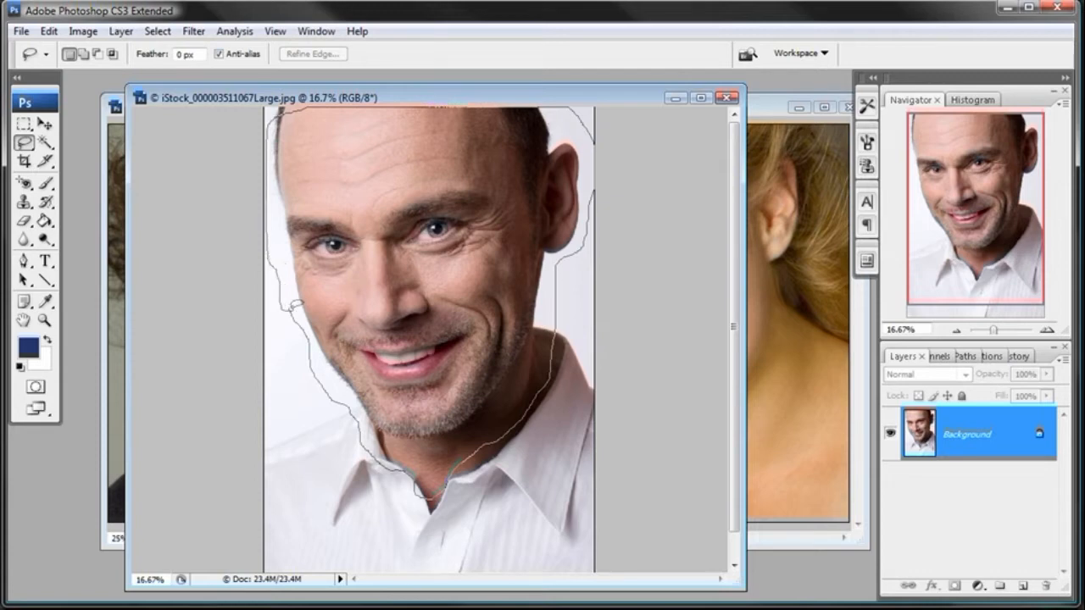
{"action": "left_click_drag", "start_coordinate": [292, 306], "coordinate": [293, 307]}
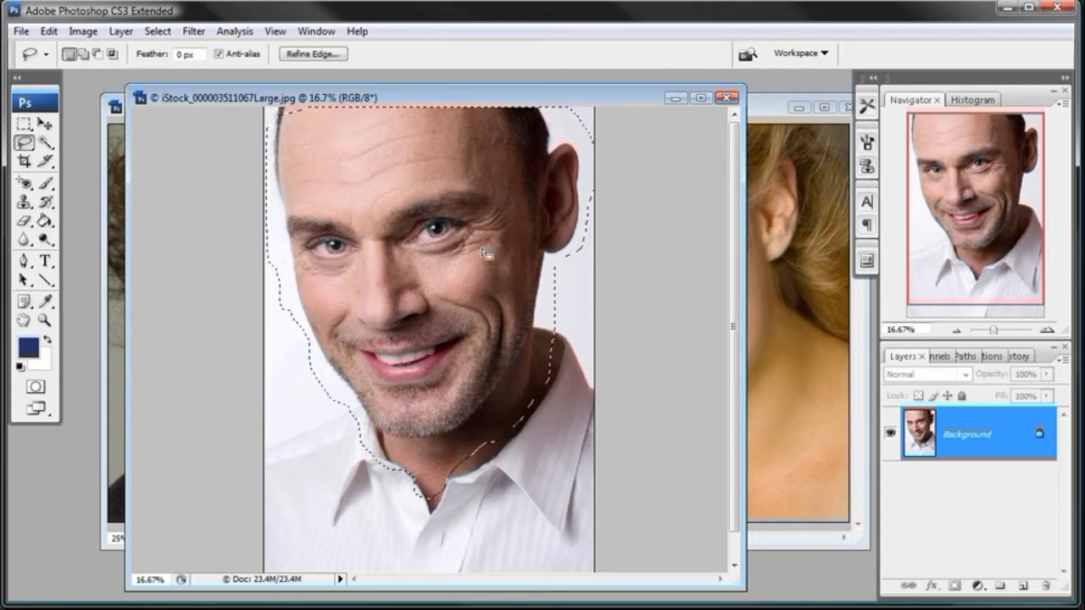
{"action": "left_click", "coordinate": [48, 30]}
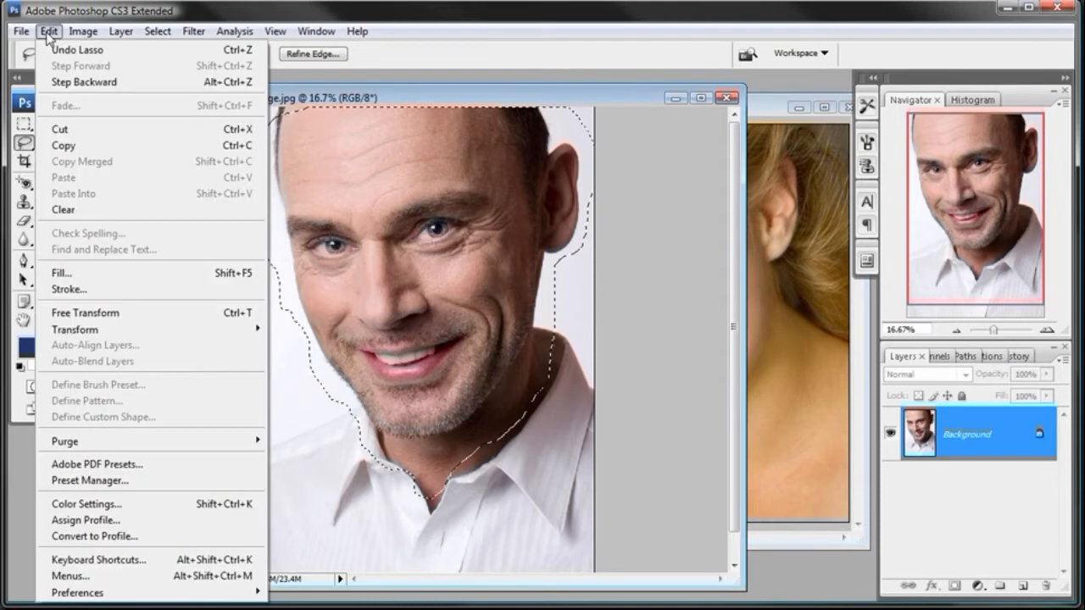
{"action": "left_click", "coordinate": [66, 146]}
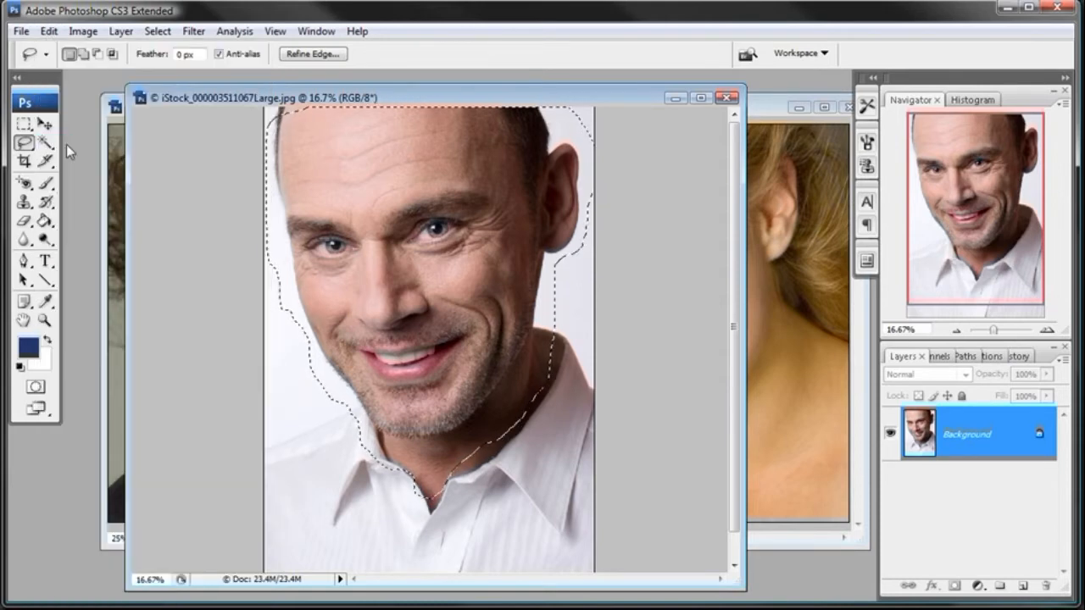
{"action": "left_click", "coordinate": [763, 107]}
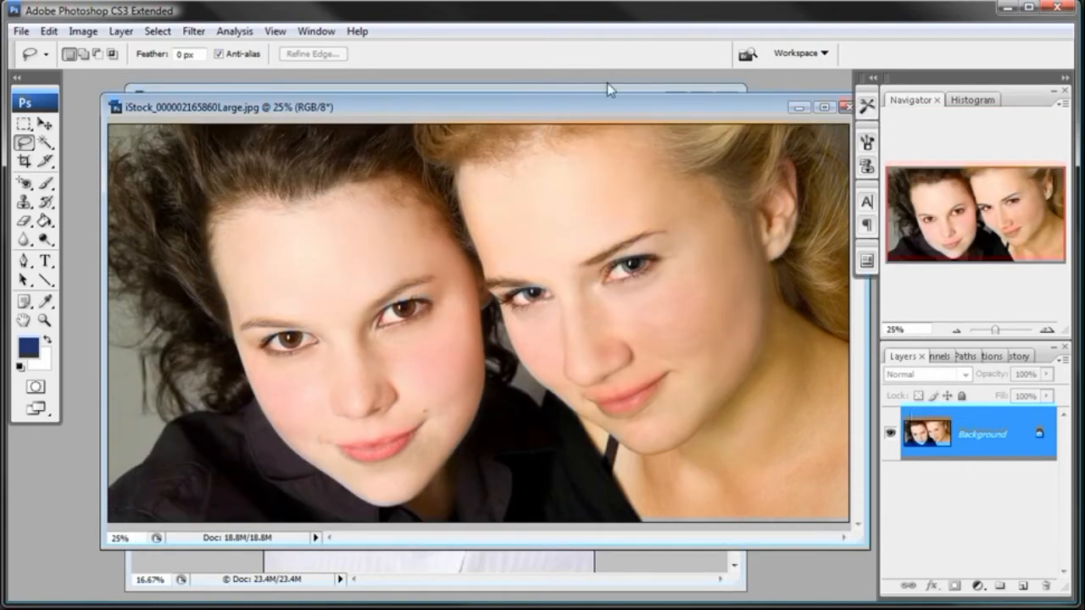
{"action": "left_click", "coordinate": [607, 86]}
{"action": "left_click", "coordinate": [726, 96]}
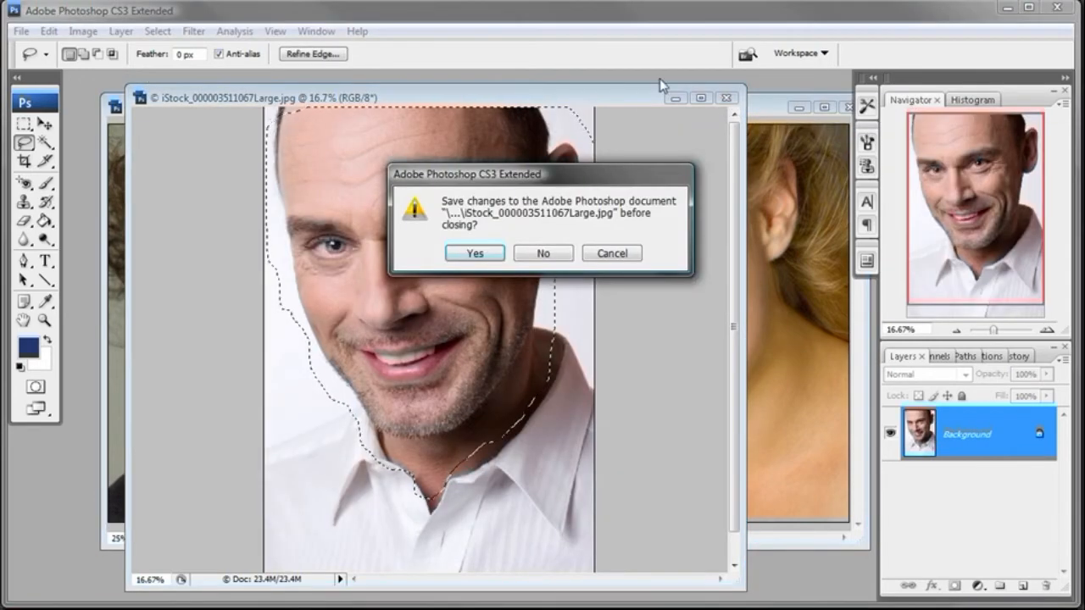
{"action": "left_click", "coordinate": [543, 249]}
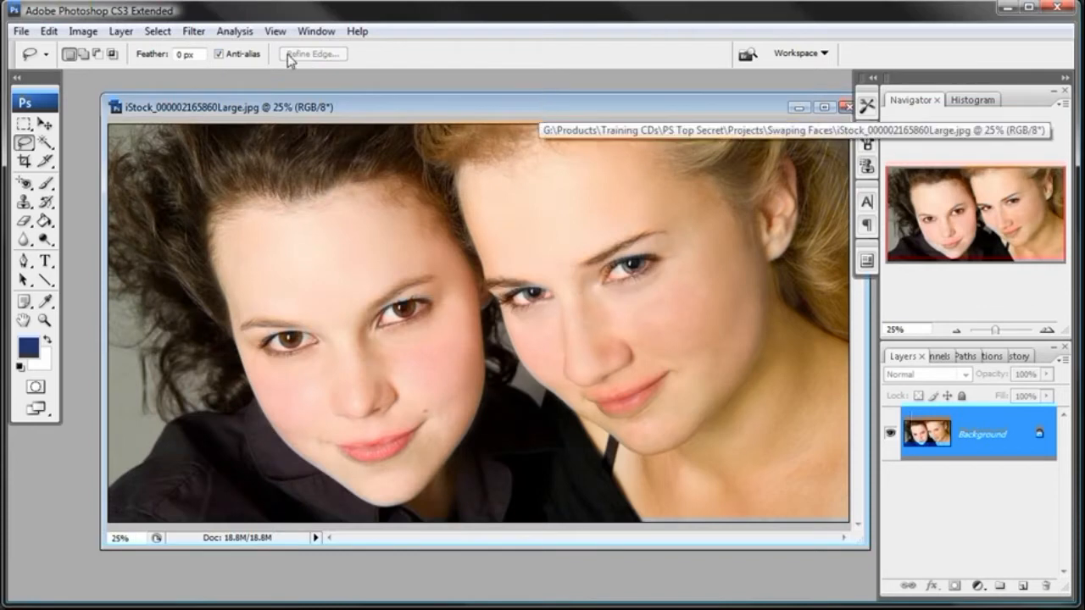
- Paste the copied head into the photo of the two women as a new layer and reposition the document window
{"action": "left_click", "coordinate": [49, 32]}
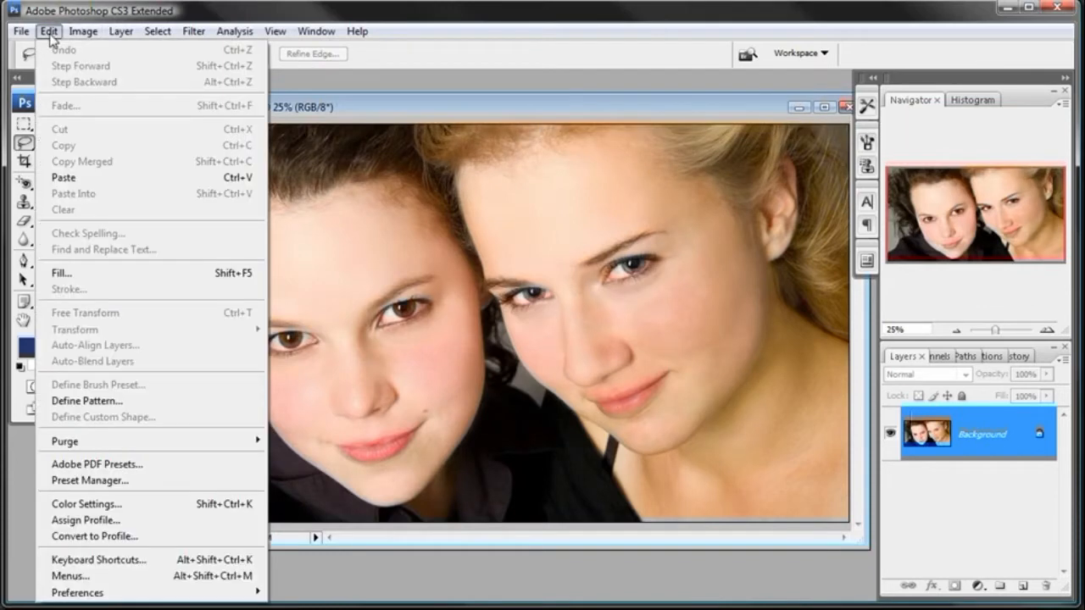
{"action": "left_click", "coordinate": [61, 177]}
{"action": "left_click_drag", "start_coordinate": [447, 99], "coordinate": [424, 96]}
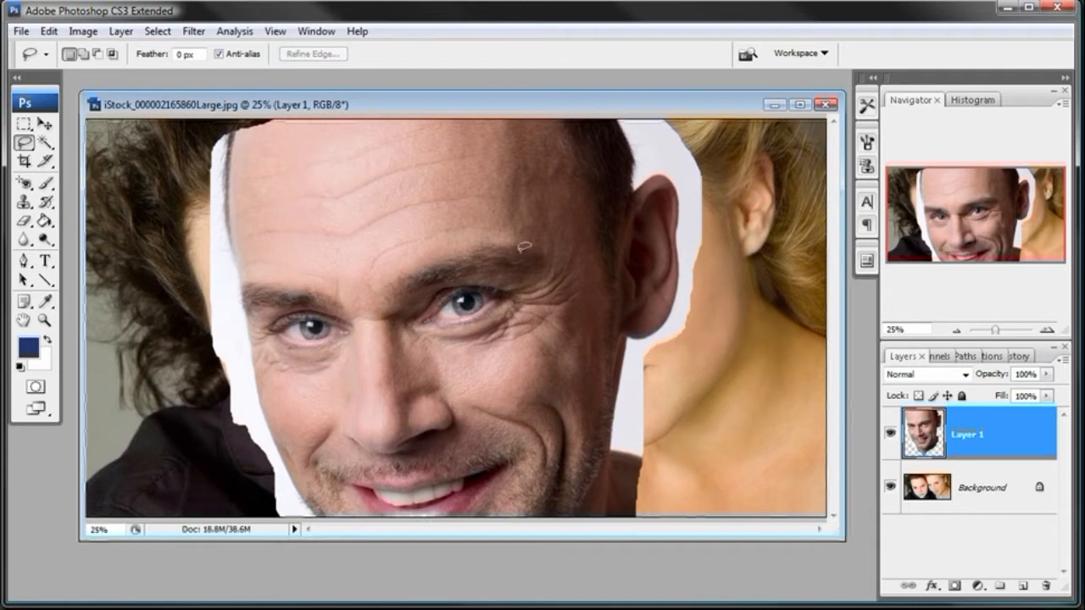
- Hide and reshow the pasted head layer to compare it with the women's photo underneath
{"action": "left_click", "coordinate": [890, 434]}
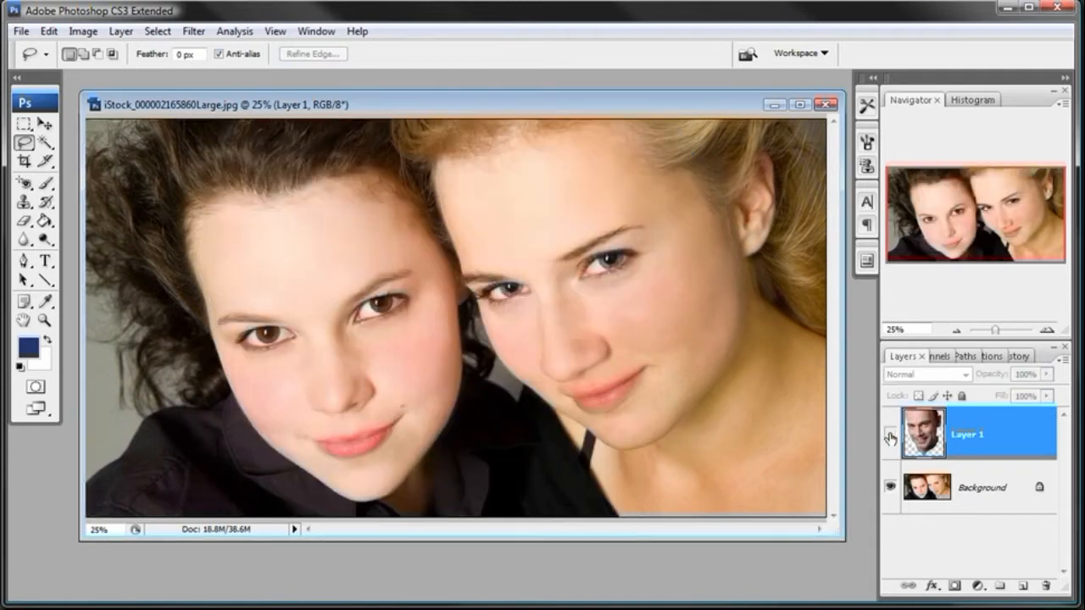
{"action": "left_click", "coordinate": [890, 435]}
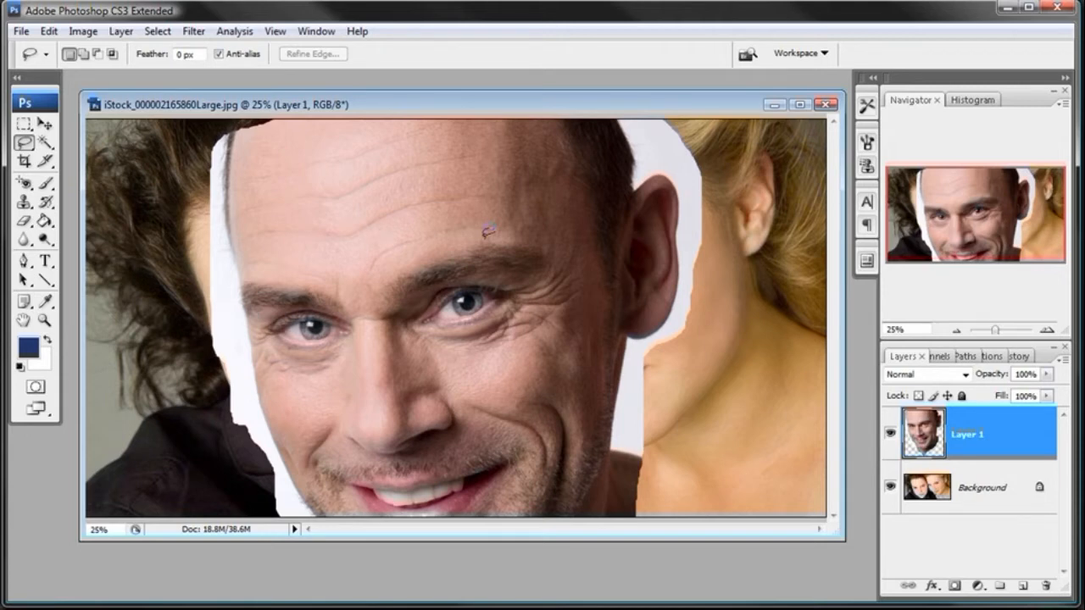
{"action": "left_click_drag", "start_coordinate": [466, 103], "coordinate": [464, 105]}
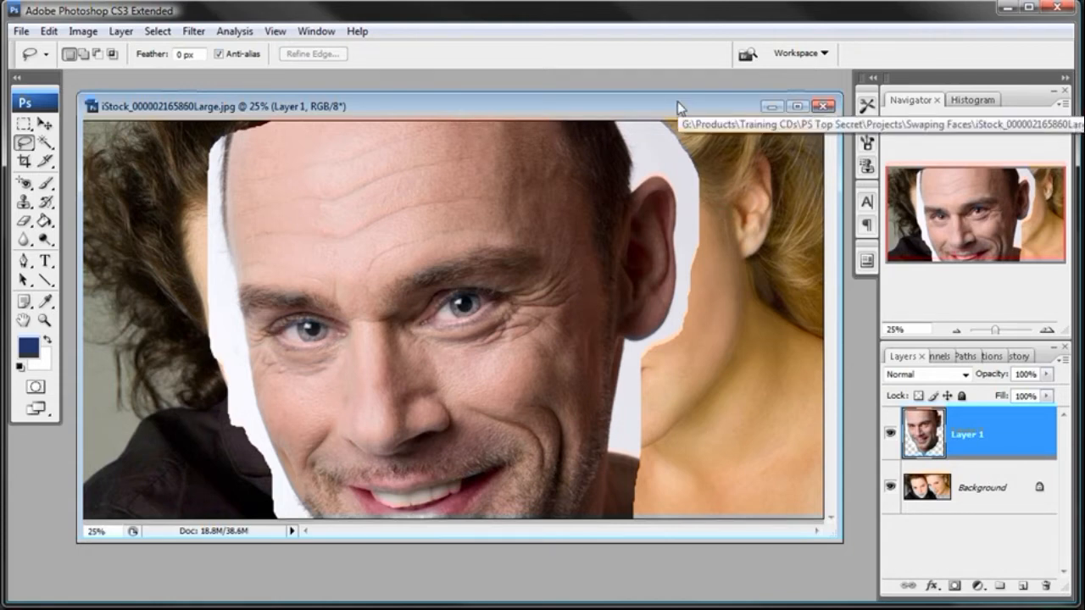
- Rename the pasted head layer to Man
{"action": "double_click", "coordinate": [970, 435]}
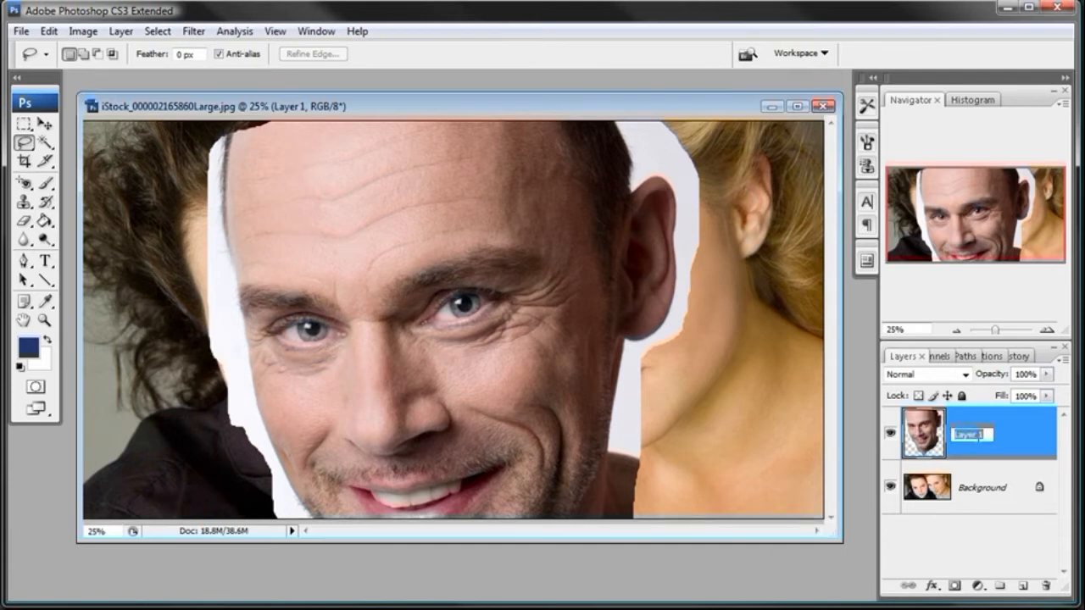
{"action": "type", "text": "Man"}
{"action": "key", "text": "Return"}
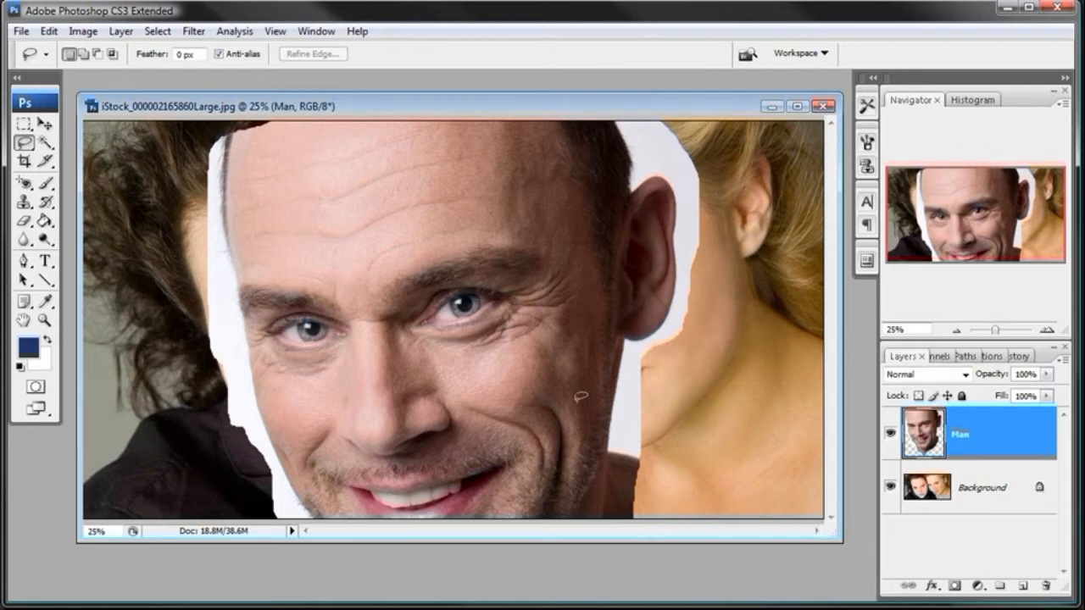
- Toggle the Man layer's visibility off and on and lower its opacity to 61%
{"action": "left_click", "coordinate": [890, 435]}
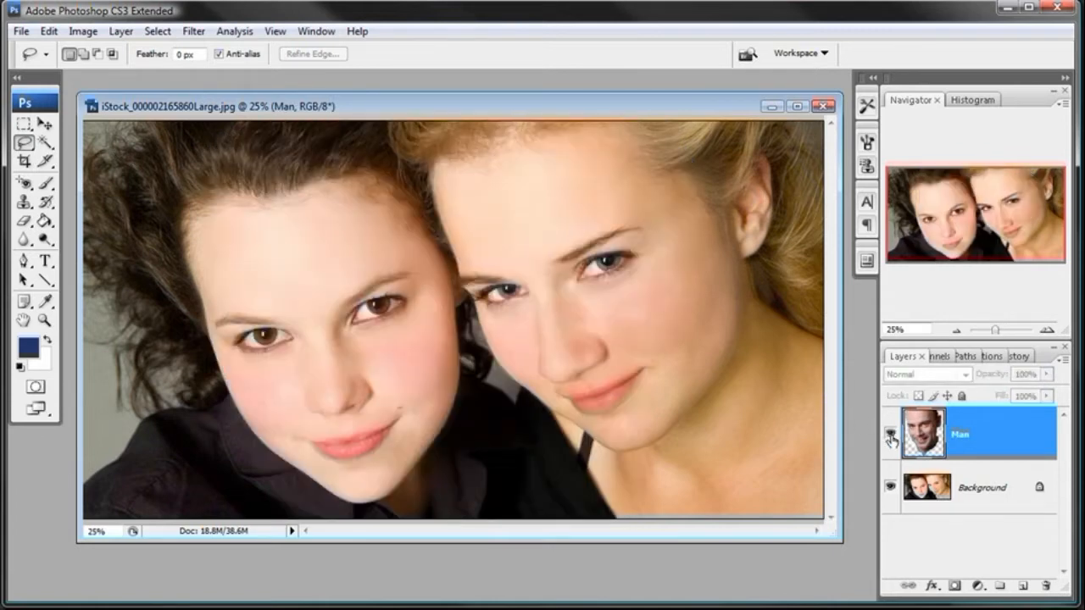
{"action": "left_click", "coordinate": [890, 435]}
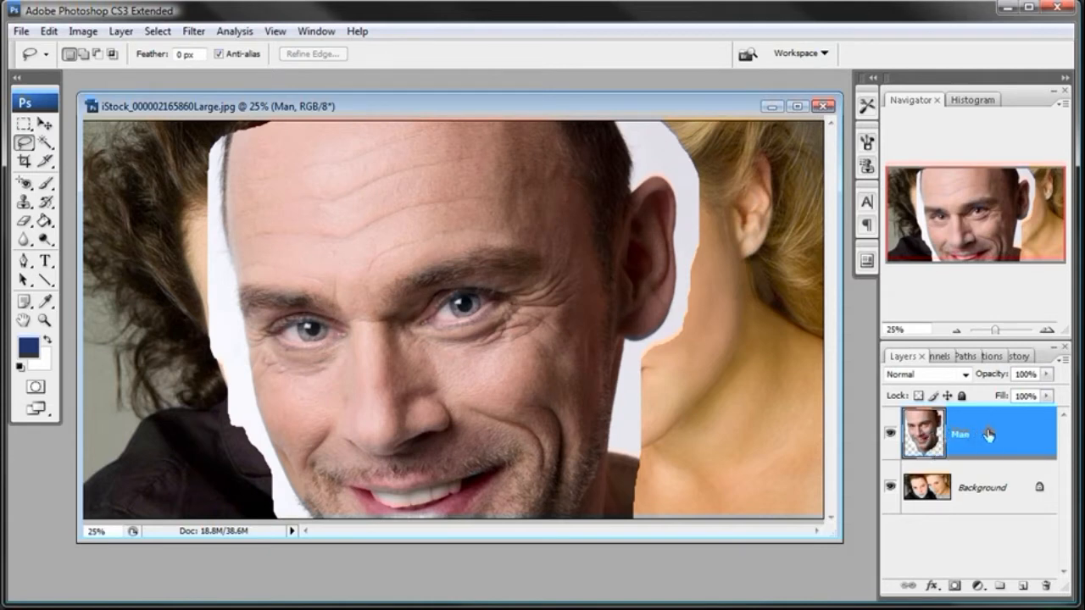
{"action": "left_click", "coordinate": [1048, 381]}
{"action": "left_click_drag", "start_coordinate": [1046, 392], "coordinate": [1010, 391]}
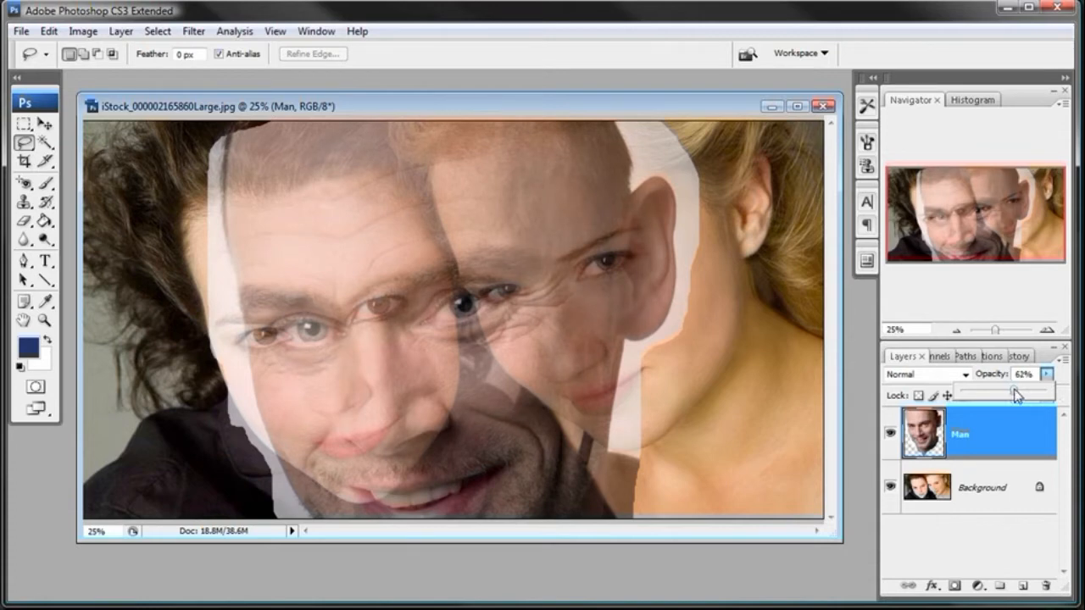
{"action": "left_click_drag", "start_coordinate": [1017, 395], "coordinate": [1013, 396]}
- Free-transform the Man layer, scaling it proportionally to 77.1% and moving it over the blonde woman's face
{"action": "left_click", "coordinate": [48, 32]}
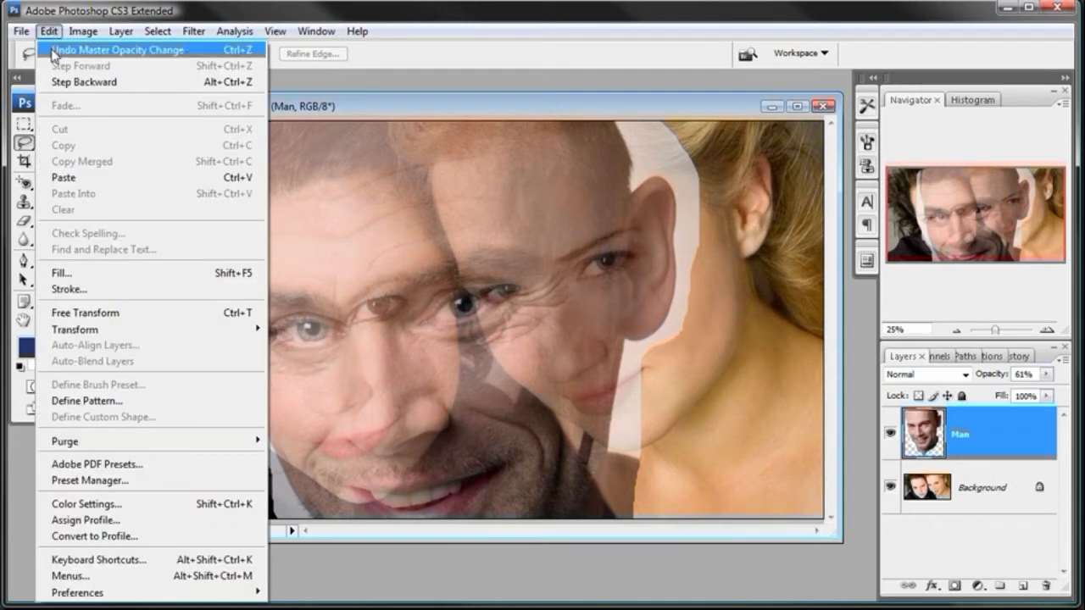
{"action": "left_click", "coordinate": [85, 312]}
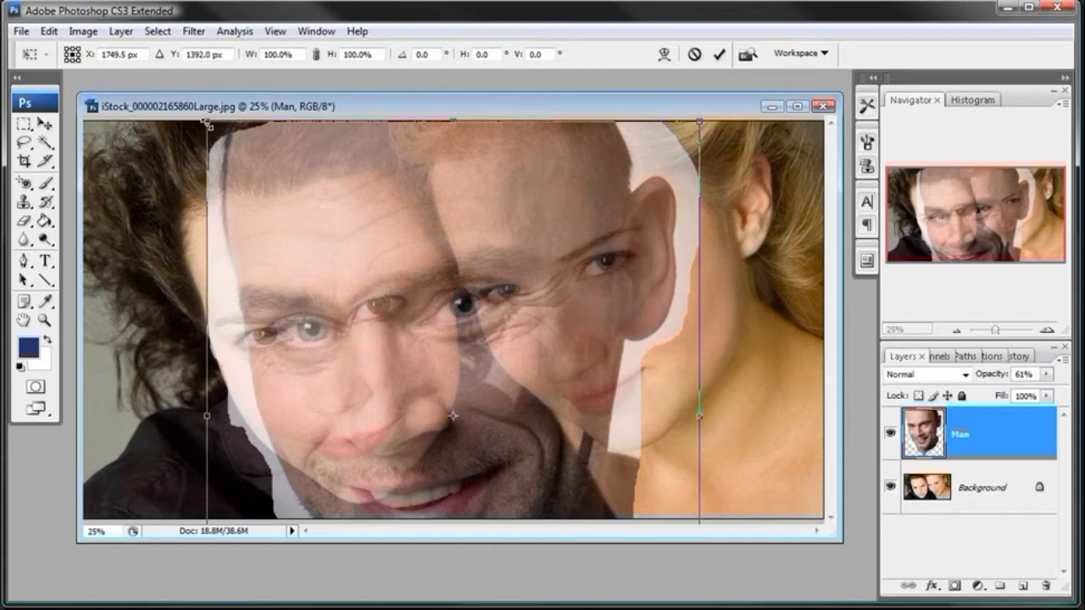
{"action": "left_click_drag", "start_coordinate": [207, 123], "coordinate": [319, 255]}
{"action": "left_click_drag", "start_coordinate": [514, 399], "coordinate": [558, 280]}
{"action": "left_click_drag", "start_coordinate": [567, 108], "coordinate": [567, 100]}
{"action": "left_click_drag", "start_coordinate": [839, 531], "coordinate": [835, 582]}
{"action": "left_click_drag", "start_coordinate": [560, 94], "coordinate": [552, 91]}
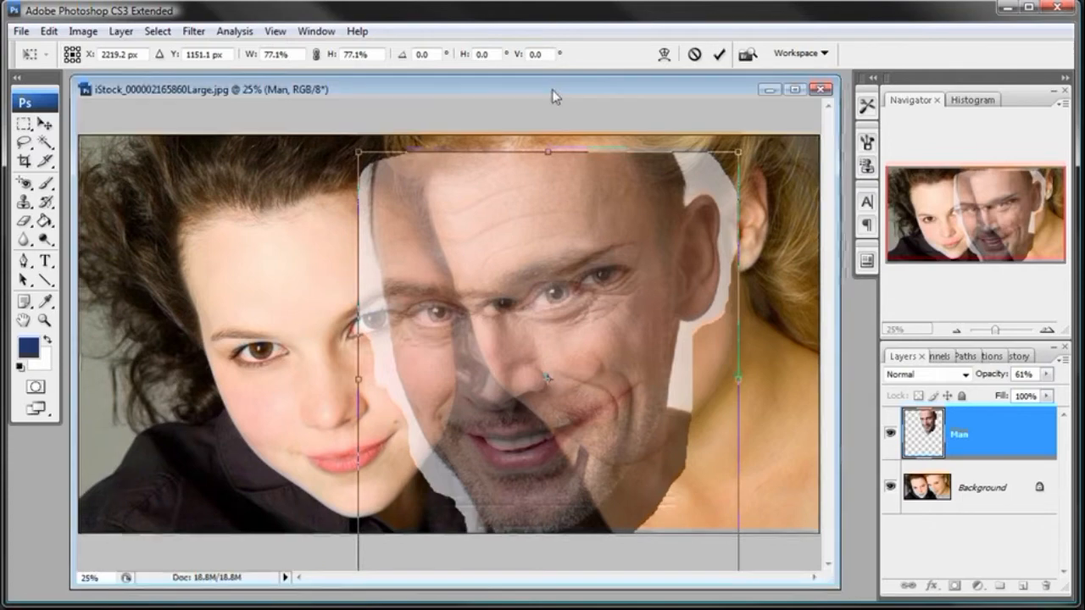
{"action": "left_click_drag", "start_coordinate": [567, 315], "coordinate": [592, 301]}
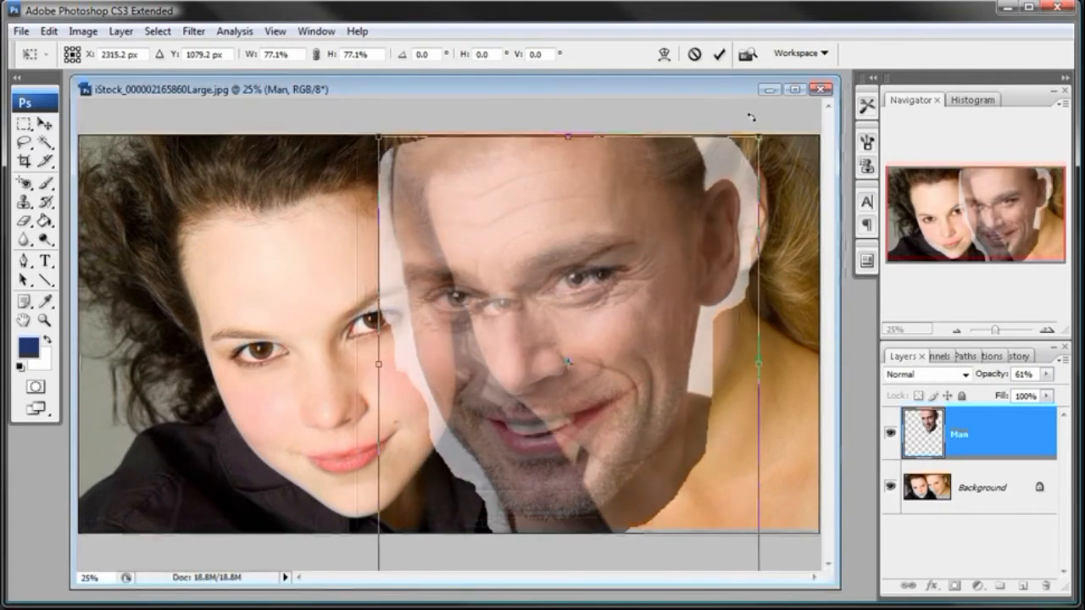
- Rotate the man's head to -15° and move it so its features overlay the blonde woman's eyes, nose and mouth
{"action": "left_click_drag", "start_coordinate": [750, 117], "coordinate": [717, 111]}
{"action": "left_click_drag", "start_coordinate": [556, 327], "coordinate": [610, 314]}
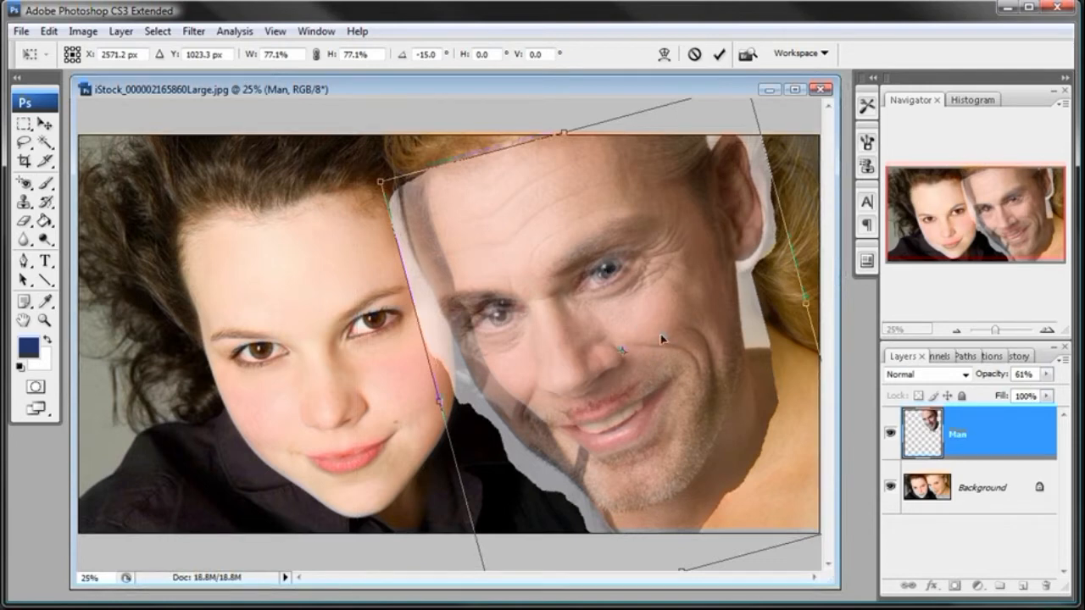
{"action": "left_click_drag", "start_coordinate": [652, 320], "coordinate": [704, 323]}
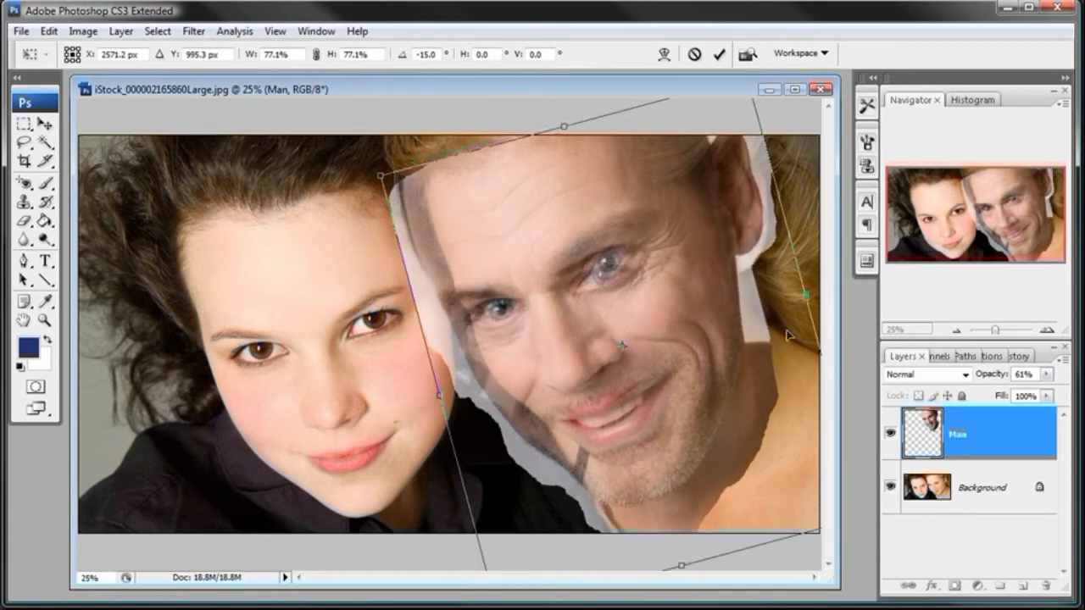
{"action": "mouse_move", "coordinate": [672, 322]}
{"action": "left_mouse_down"}
{"action": "mouse_move", "coordinate": [424, 339]}
{"action": "mouse_move", "coordinate": [471, 354]}
{"action": "mouse_move", "coordinate": [671, 336]}
{"action": "mouse_move", "coordinate": [688, 315]}
{"action": "mouse_move", "coordinate": [679, 325]}
{"action": "left_mouse_up"}
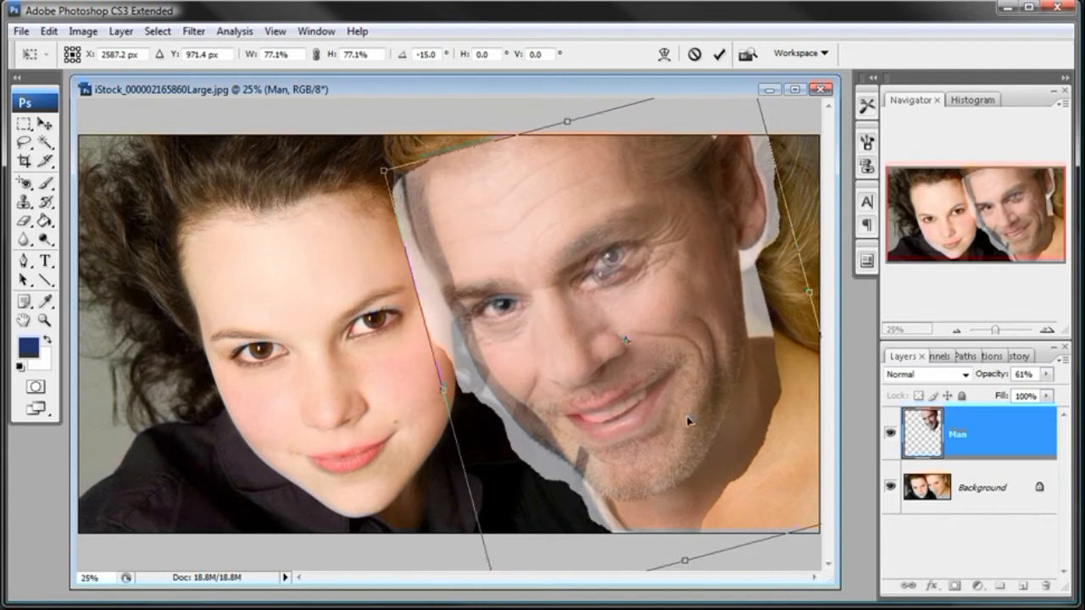
- Scale the man's head proportionally to 74.4%, set its rotation to -14.2° and nudge it slightly upward
{"action": "key", "text": "ctrl+minus"}
{"action": "left_click_drag", "start_coordinate": [652, 160], "coordinate": [643, 173]}
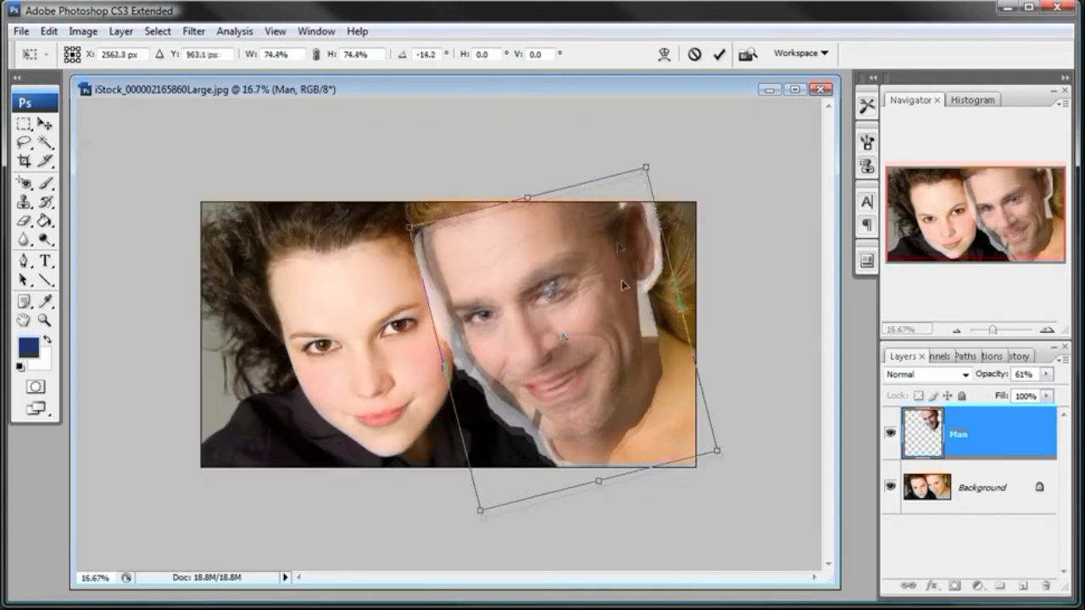
{"action": "key", "text": "Up"}
{"action": "key", "text": "Up"}
{"action": "key", "text": "Up"}
{"action": "key", "text": "Up"}
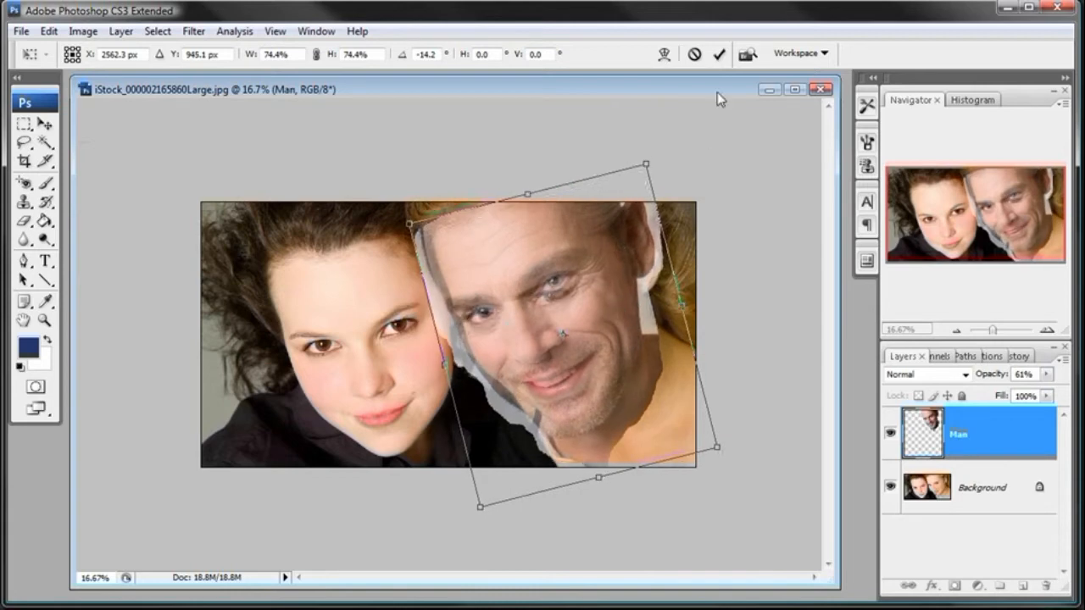
- Nudge the man's head in small increments to X 2590.3 px, Y 945.1 px, matching his eyes and mouth to the woman's
{"action": "left_click", "coordinate": [278, 32]}
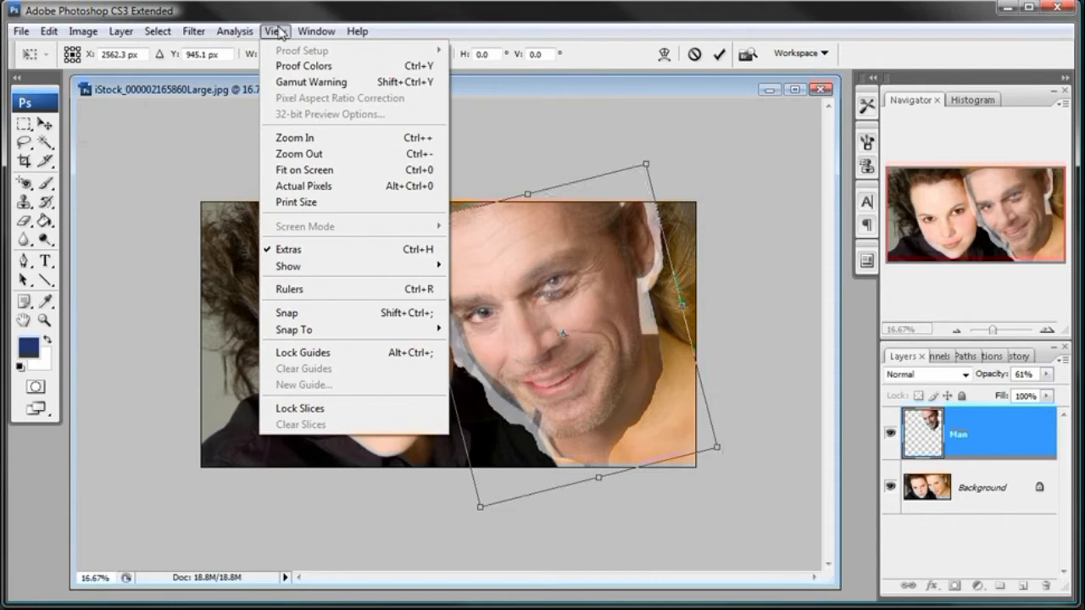
{"action": "left_click", "coordinate": [297, 139]}
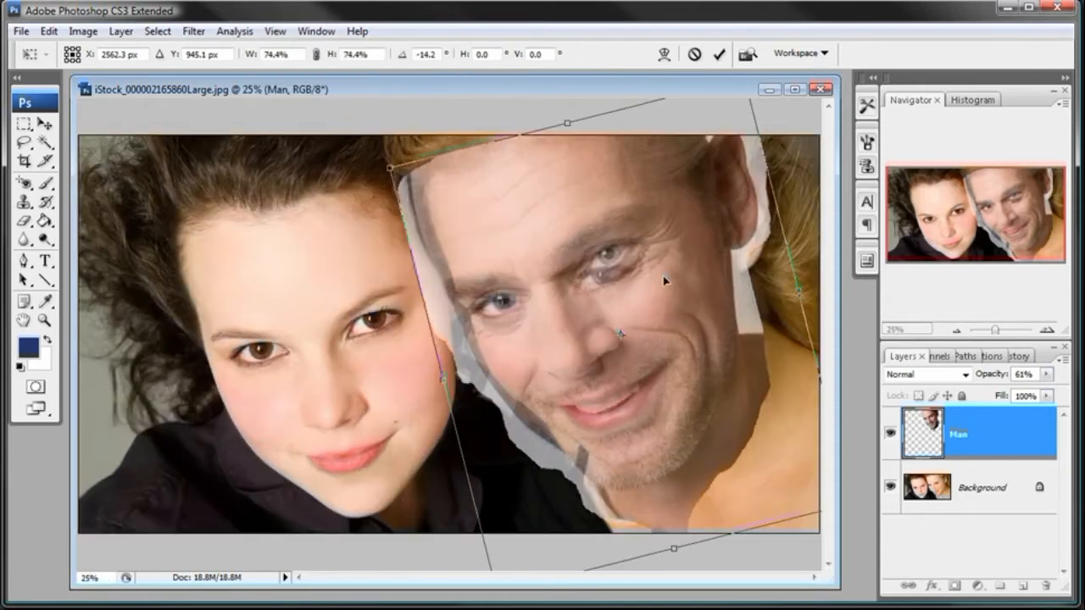
{"action": "key", "text": "Right"}
{"action": "key", "text": "Right"}
{"action": "key", "text": "Right"}
{"action": "key", "text": "Right"}
{"action": "key", "text": "Right"}
{"action": "key", "text": "Right"}
{"action": "key", "text": "Down"}
{"action": "key", "text": "Down"}
{"action": "key", "text": "Down"}
{"action": "key", "text": "Left"}
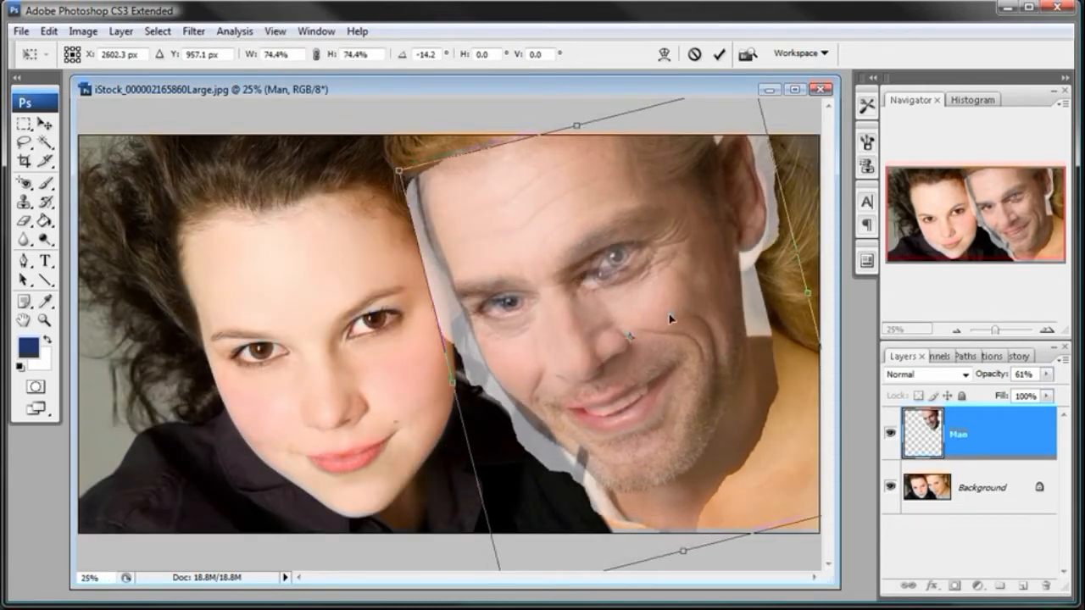
{"action": "key", "text": "Down"}
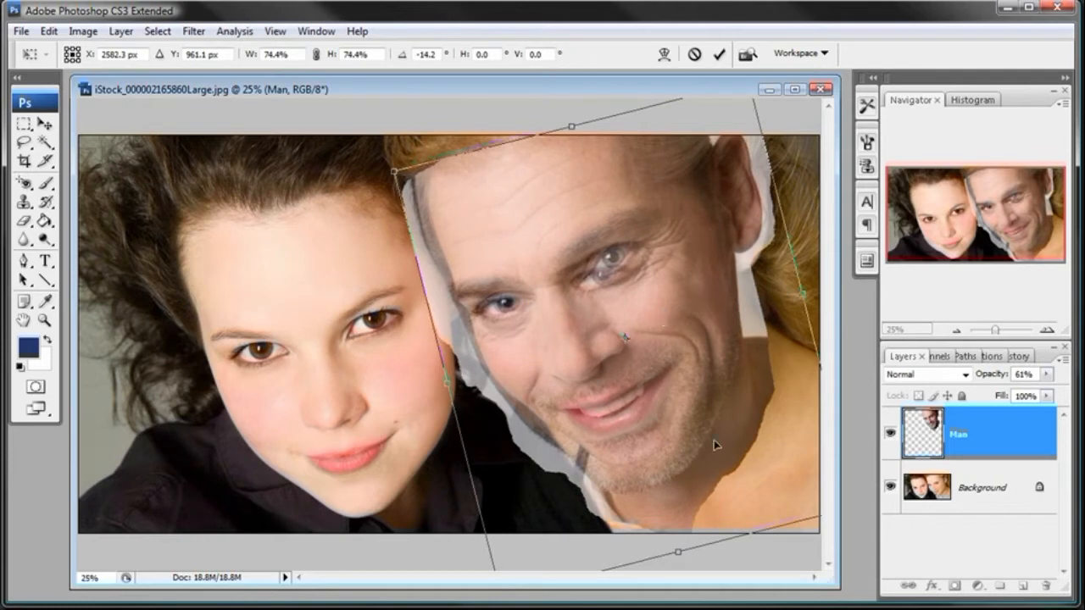
{"action": "key", "text": "Right"}
{"action": "key", "text": "Right"}
{"action": "key", "text": "Right"}
{"action": "key", "text": "Up"}
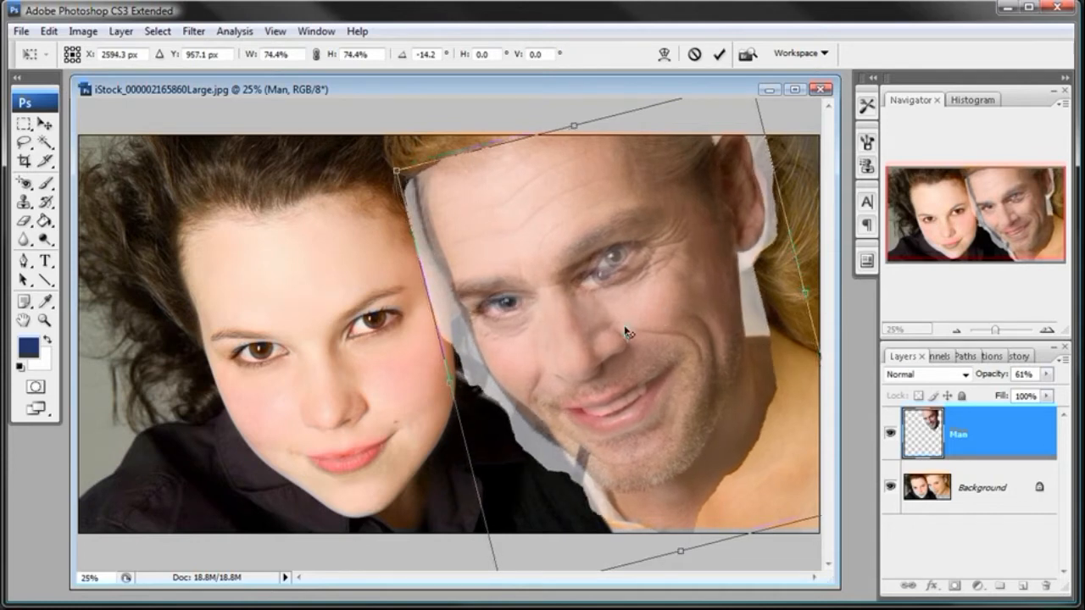
{"action": "key", "text": "Left"}
{"action": "key", "text": "Up"}
{"action": "key", "text": "Up"}
{"action": "key", "text": "Up"}
{"action": "key", "text": "Up"}
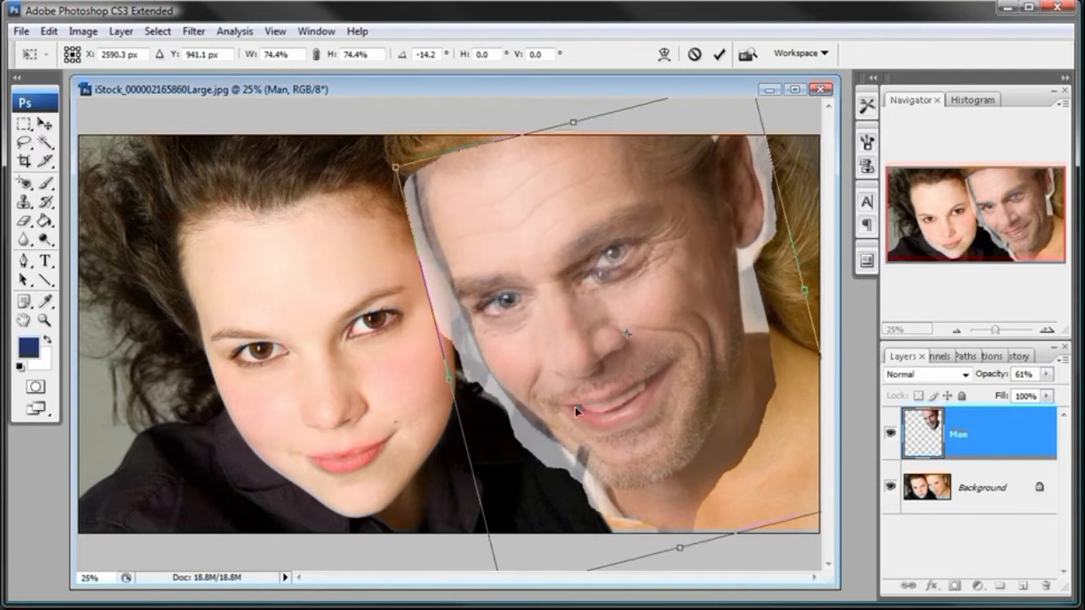
{"action": "key", "text": "Down"}
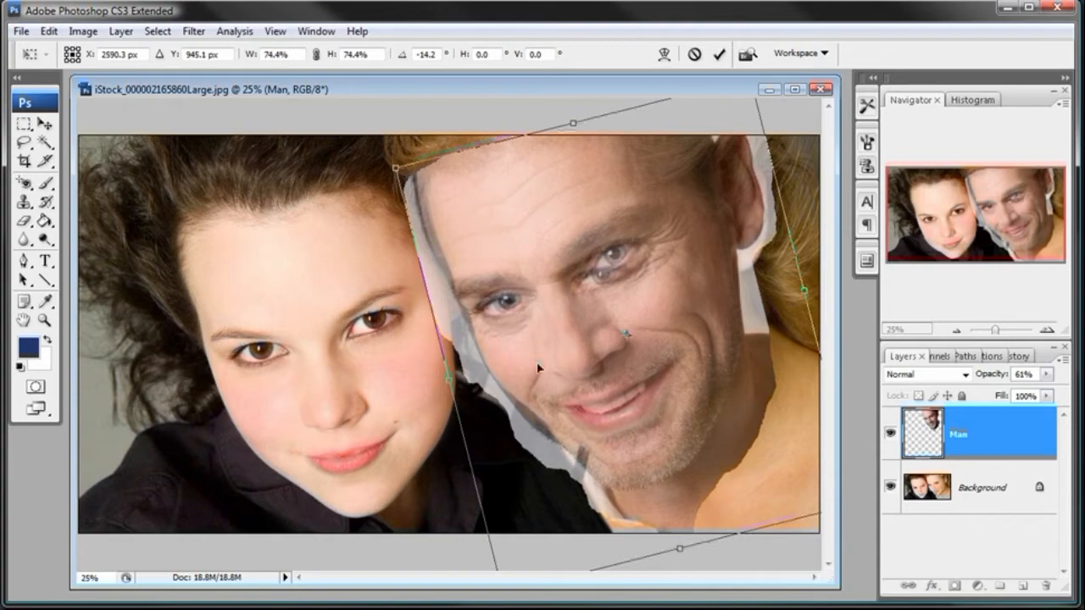
- Keep the transformation active, rotate the man's head to -13° and shift it slightly down over the woman's eyes
{"action": "left_click", "coordinate": [274, 31]}
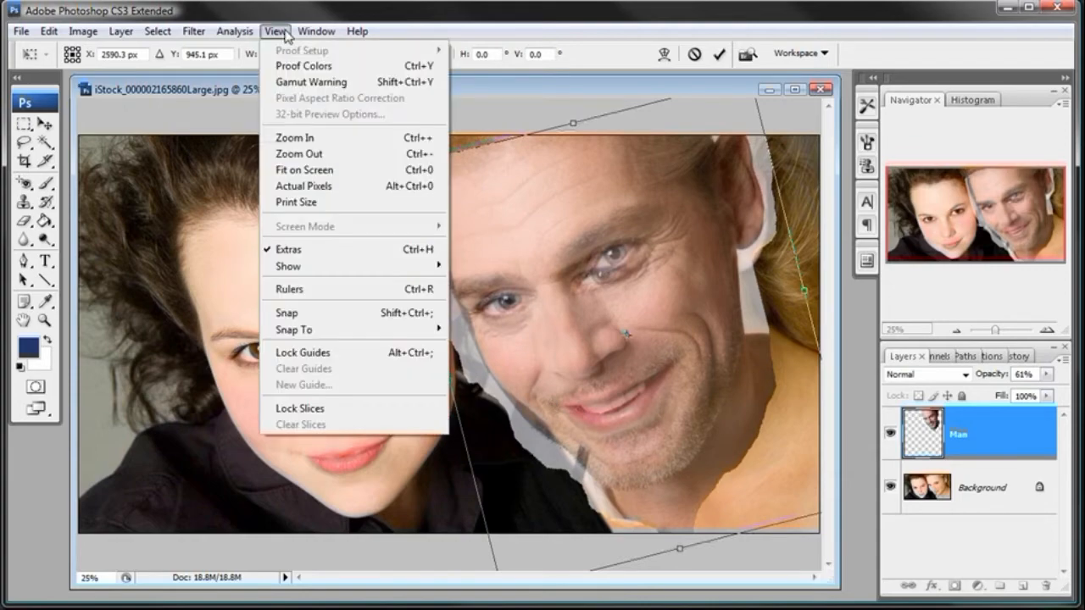
{"action": "left_click", "coordinate": [292, 137]}
{"action": "left_click_drag", "start_coordinate": [830, 293], "coordinate": [829, 352]}
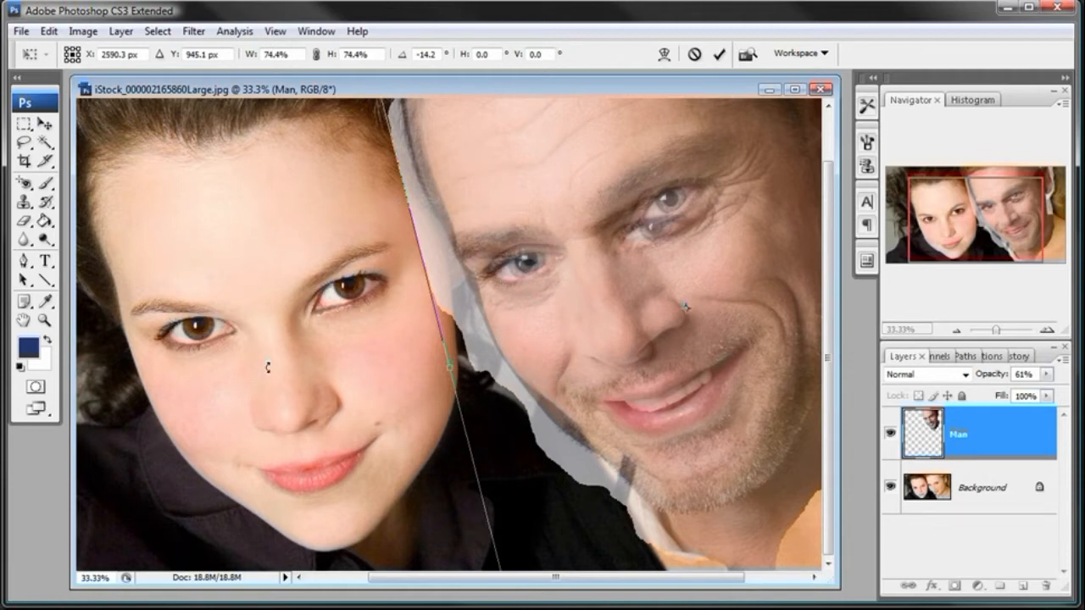
{"action": "left_click", "coordinate": [48, 127]}
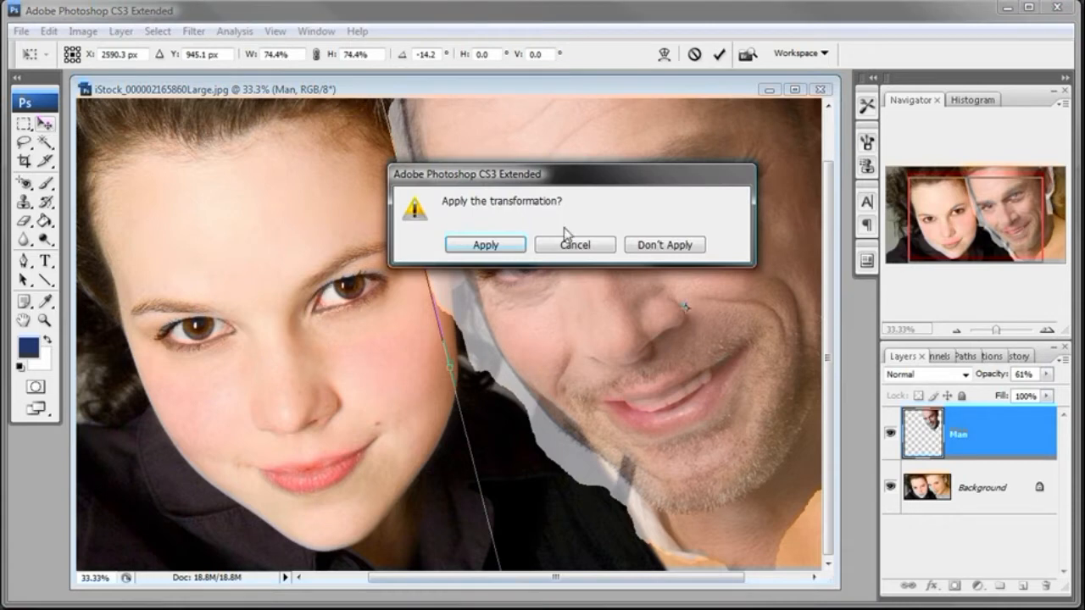
{"action": "left_click", "coordinate": [583, 248]}
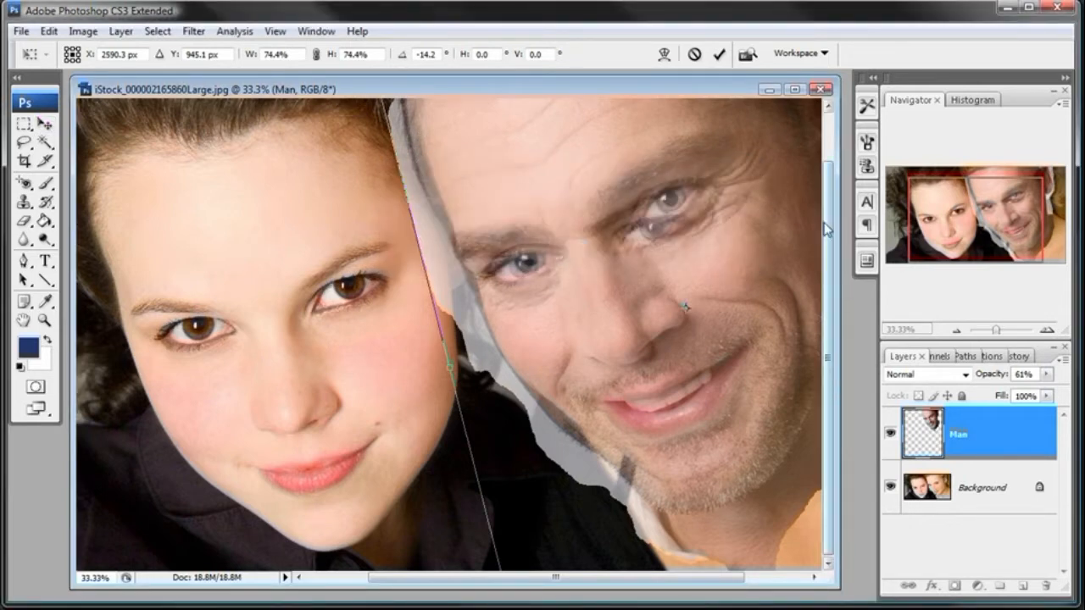
{"action": "scroll", "coordinate": [827, 230], "scroll_direction": "up", "scroll_amount": 2}
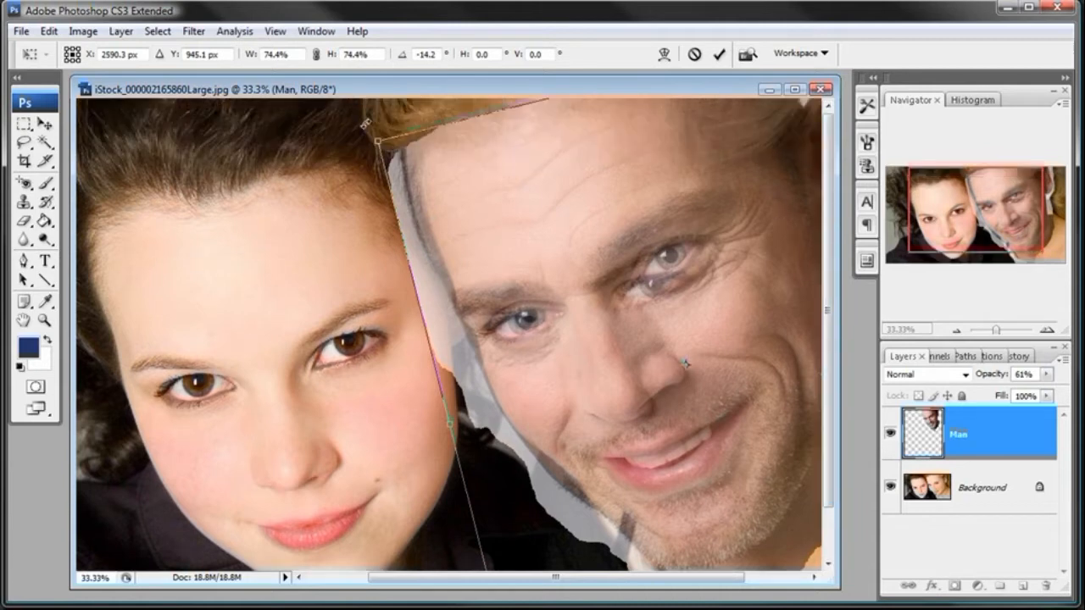
{"action": "left_click_drag", "start_coordinate": [367, 132], "coordinate": [370, 129]}
{"action": "mouse_move", "coordinate": [496, 221]}
{"action": "left_mouse_down"}
{"action": "mouse_move", "coordinate": [539, 218]}
{"action": "mouse_move", "coordinate": [500, 233]}
{"action": "left_mouse_up"}
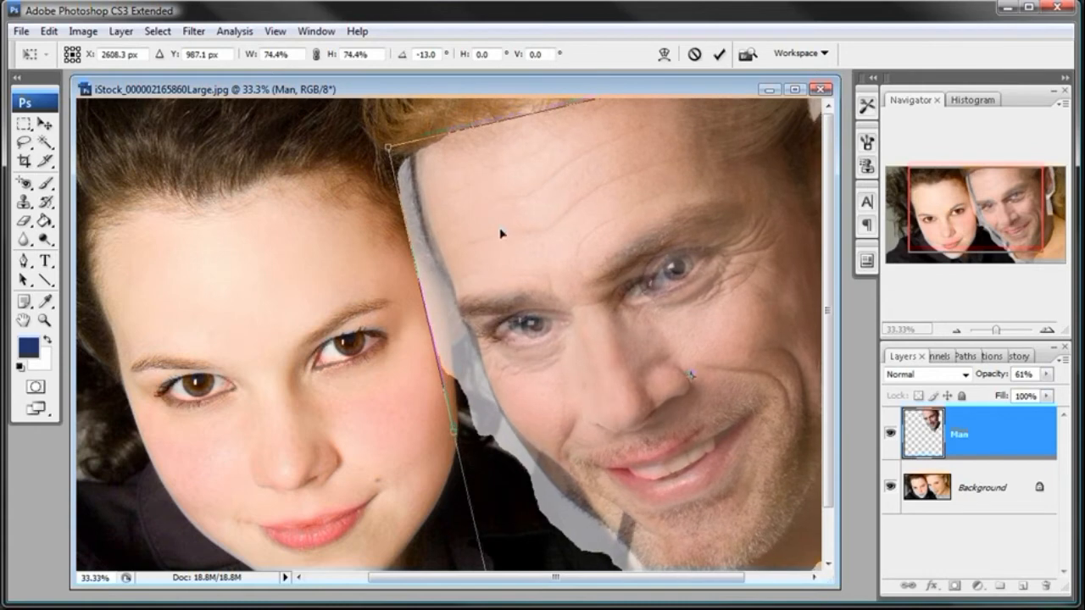
- Scale the man's head proportionally to 71.5%, realign it over the woman's face and apply the transformation with the Lasso tool active
{"action": "key", "text": "ctrl+minus"}
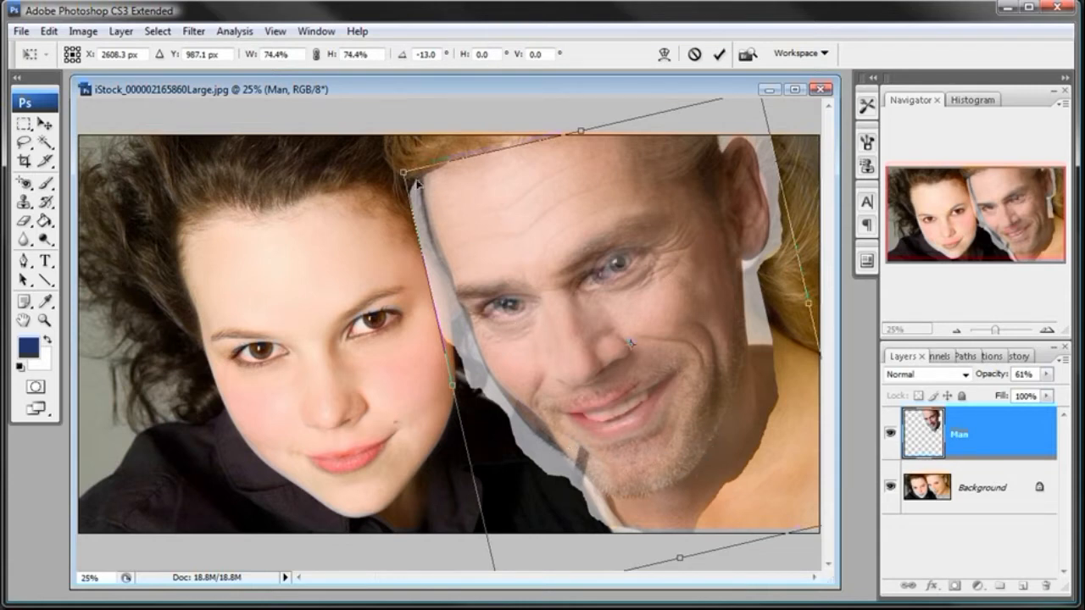
{"action": "left_click_drag", "start_coordinate": [405, 173], "coordinate": [413, 179]}
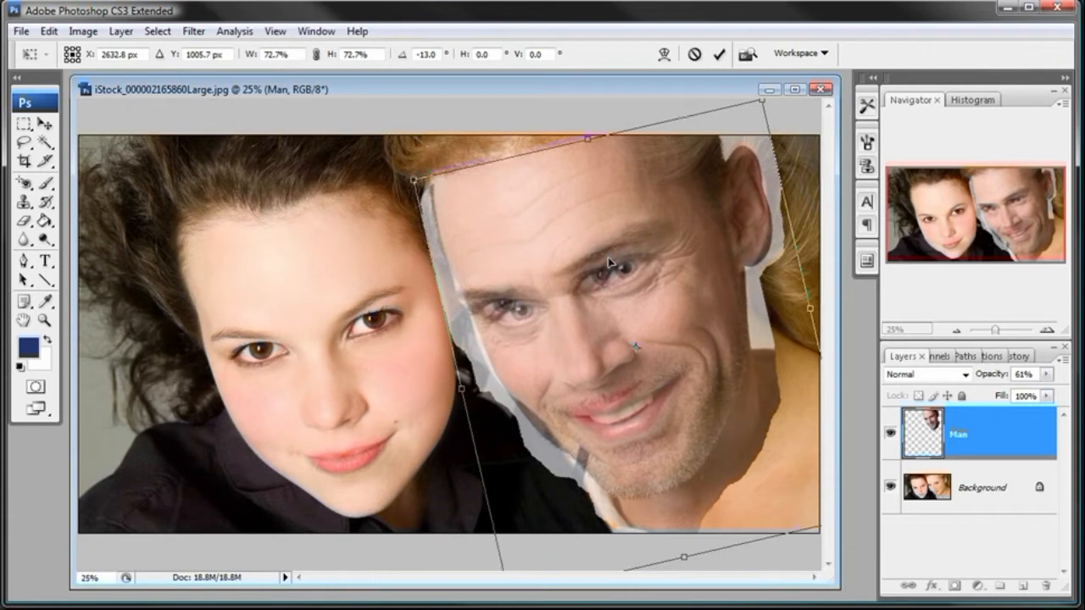
{"action": "left_click_drag", "start_coordinate": [608, 263], "coordinate": [601, 261]}
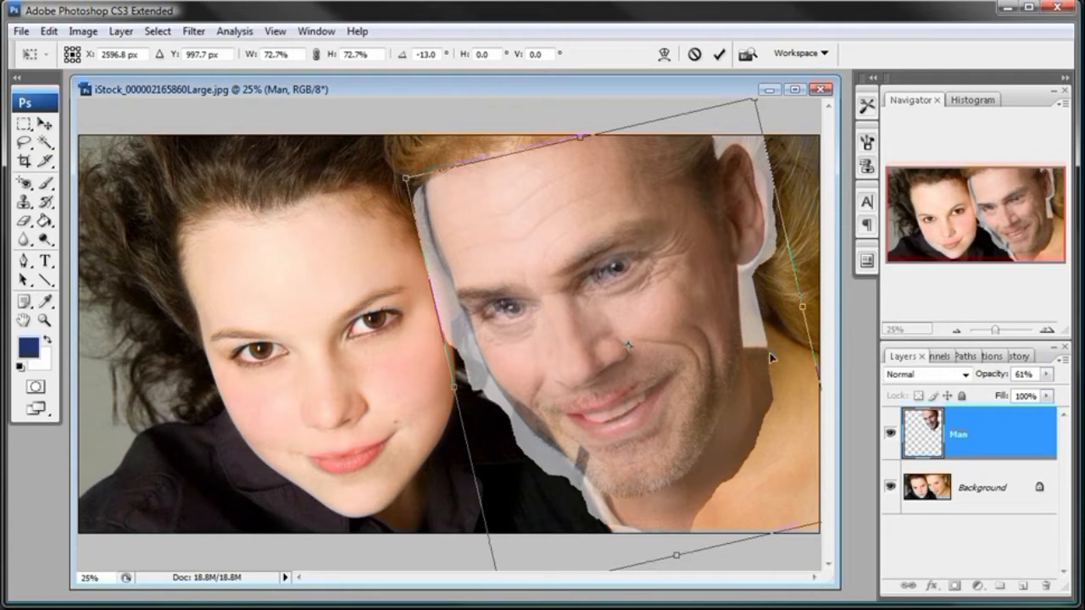
{"action": "left_click_drag", "start_coordinate": [542, 273], "coordinate": [535, 272]}
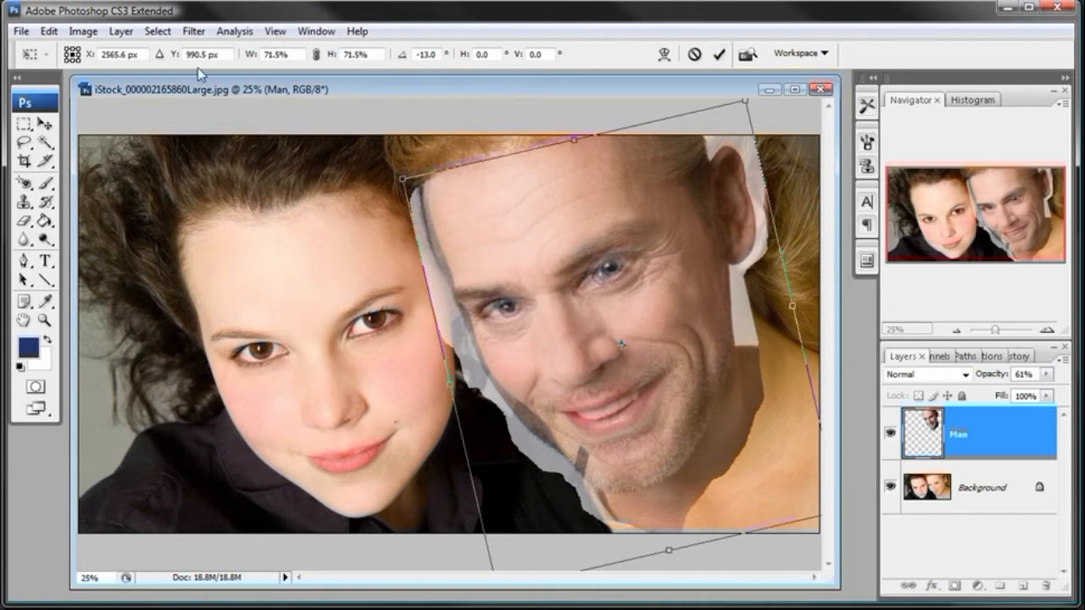
{"action": "key", "text": "l"}
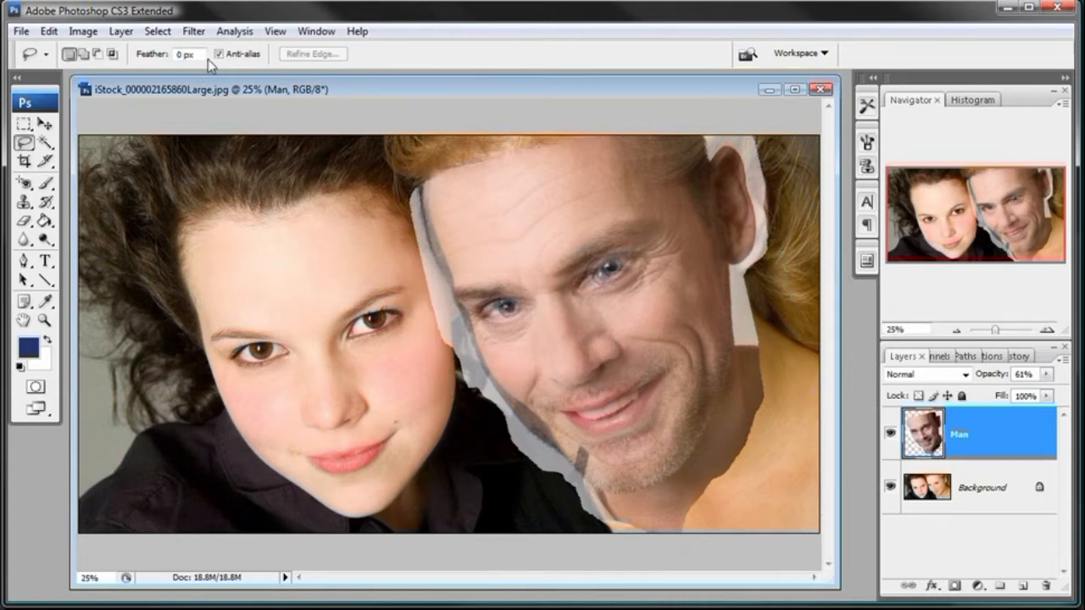
- Restore the Man layer's opacity to 100%
{"action": "left_click", "coordinate": [1046, 374]}
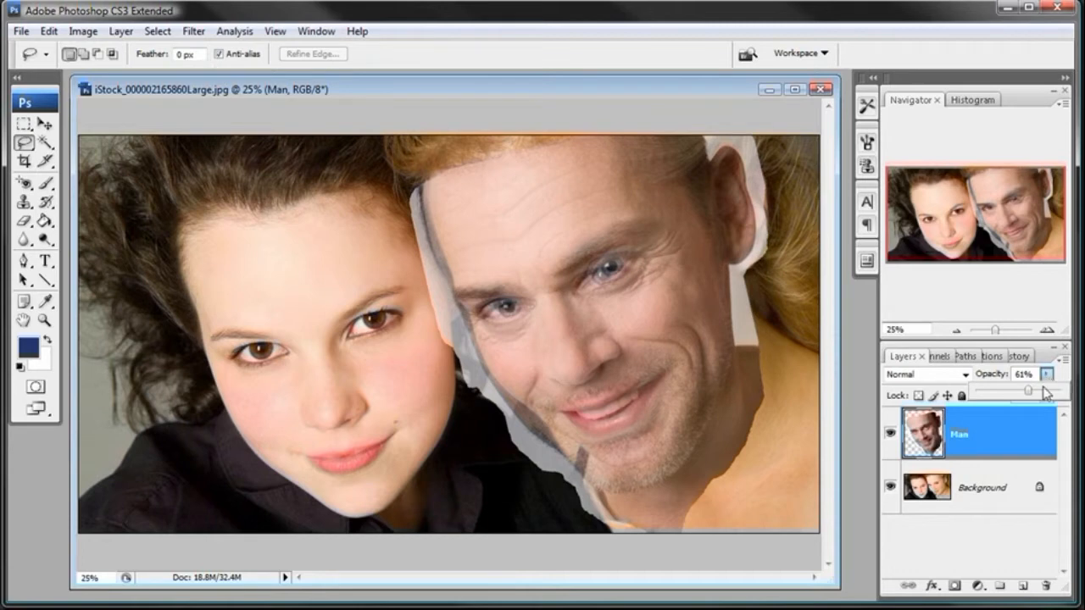
{"action": "left_click_drag", "start_coordinate": [1024, 392], "coordinate": [1073, 396]}
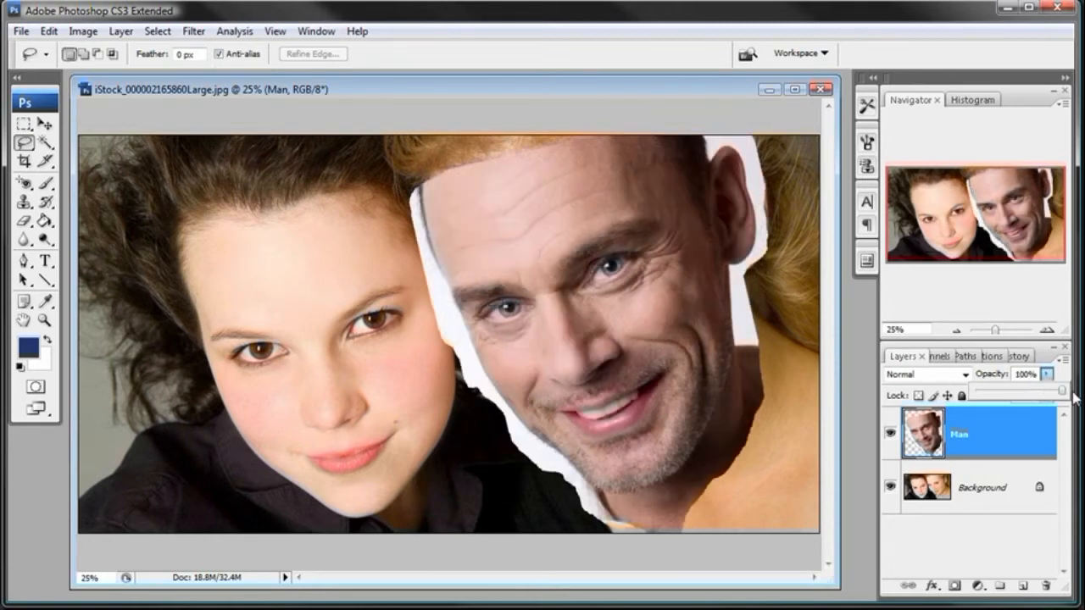
{"action": "mouse_move", "coordinate": [1066, 395]}
{"action": "left_mouse_down"}
{"action": "mouse_move", "coordinate": [972, 396]}
{"action": "mouse_move", "coordinate": [1074, 399]}
{"action": "left_mouse_up"}
{"action": "left_click", "coordinate": [890, 436]}
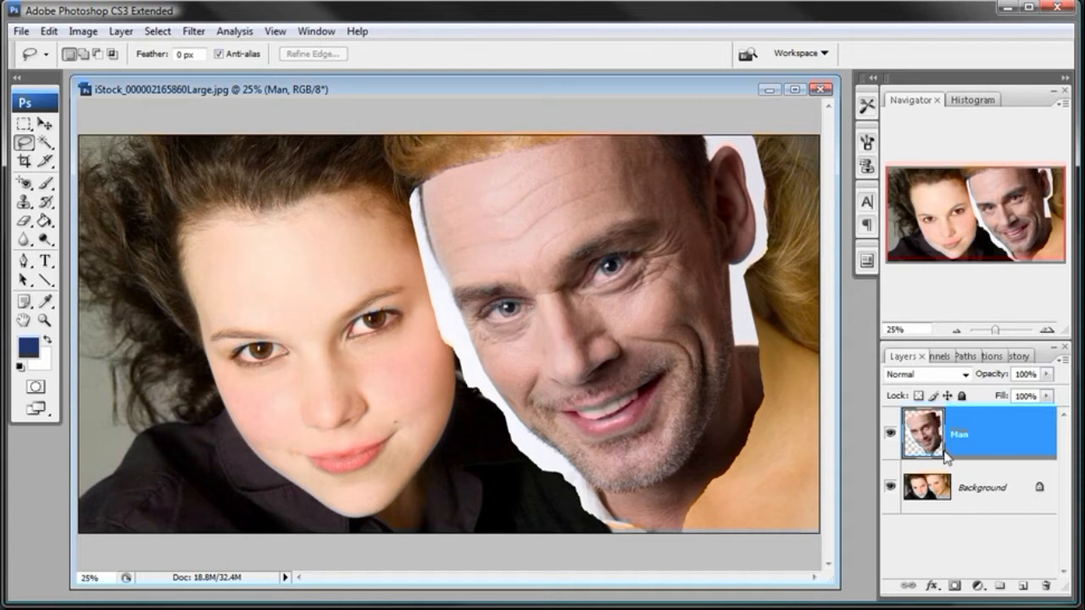
- Add a layer mask to the Man layer and set up a soft black brush of 288 px with 0% hardness
{"action": "left_click", "coordinate": [954, 586]}
{"action": "left_click", "coordinate": [45, 186]}
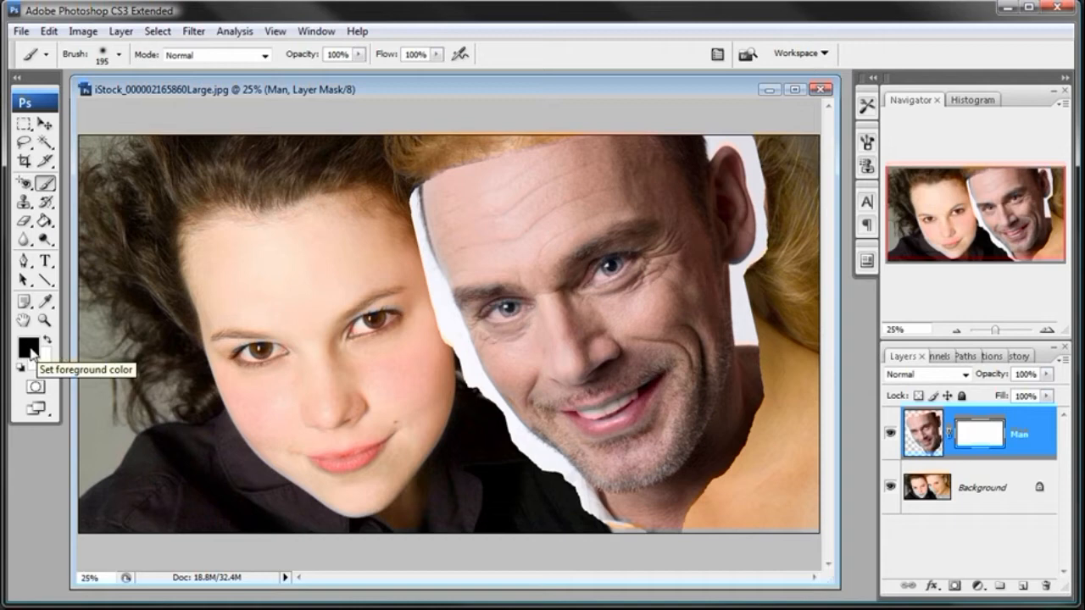
{"action": "right_click", "coordinate": [424, 273]}
{"action": "left_click_drag", "start_coordinate": [575, 312], "coordinate": [579, 307]}
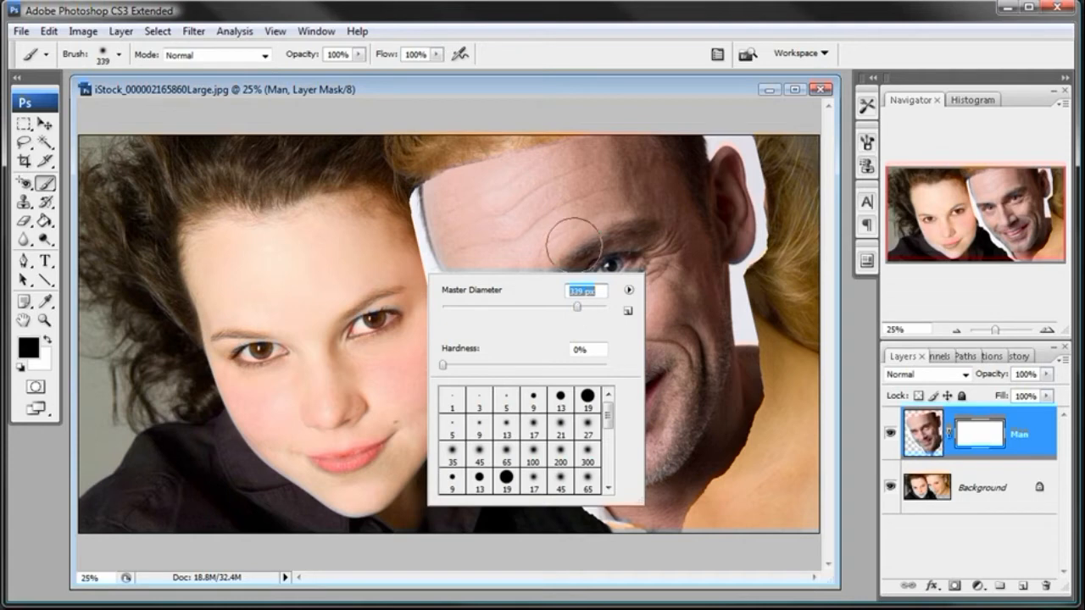
{"action": "left_click", "coordinate": [582, 312]}
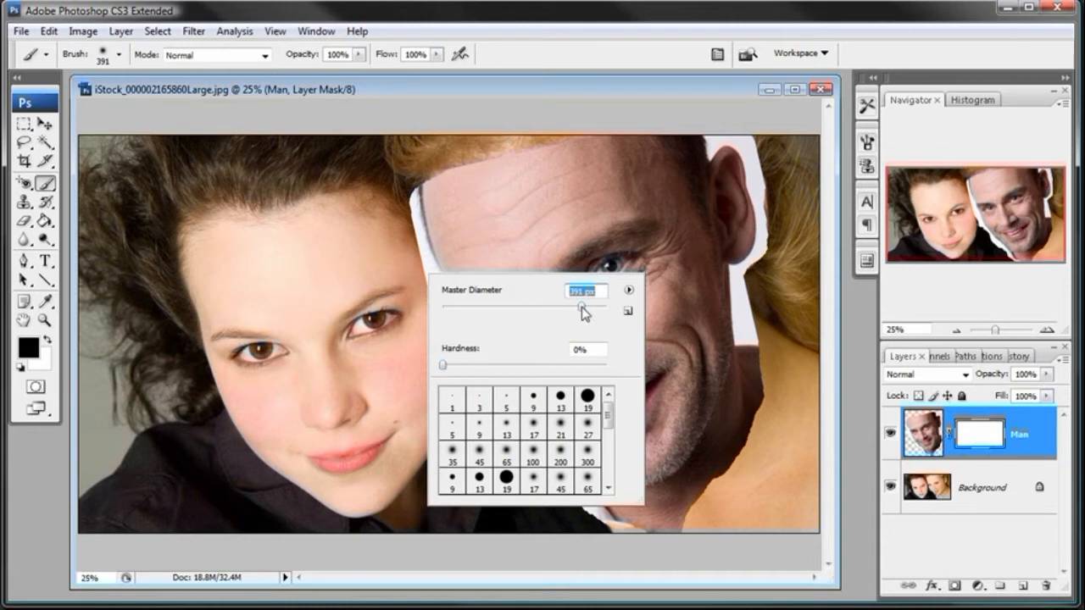
{"action": "left_click", "coordinate": [622, 91]}
{"action": "right_click", "coordinate": [749, 280]}
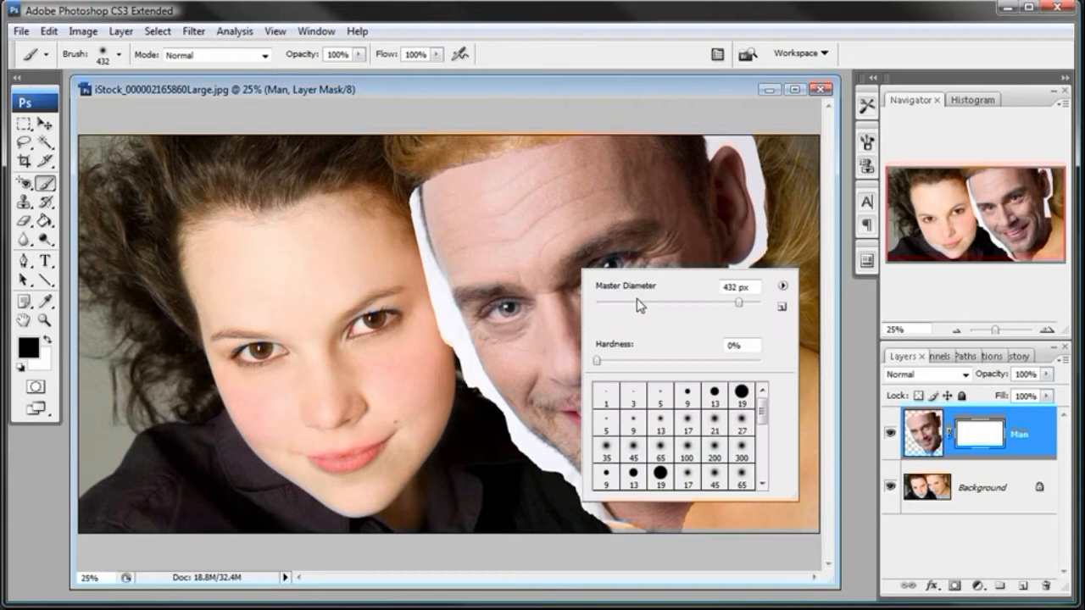
{"action": "mouse_move", "coordinate": [726, 310]}
{"action": "left_mouse_down"}
{"action": "mouse_move", "coordinate": [717, 309]}
{"action": "mouse_move", "coordinate": [727, 304]}
{"action": "mouse_move", "coordinate": [788, 358]}
{"action": "mouse_move", "coordinate": [771, 360]}
{"action": "left_mouse_up"}
{"action": "left_click", "coordinate": [715, 96]}
- Widen the layer list and enlarge its layer thumbnails
{"action": "left_click_drag", "start_coordinate": [876, 418], "coordinate": [865, 417]}
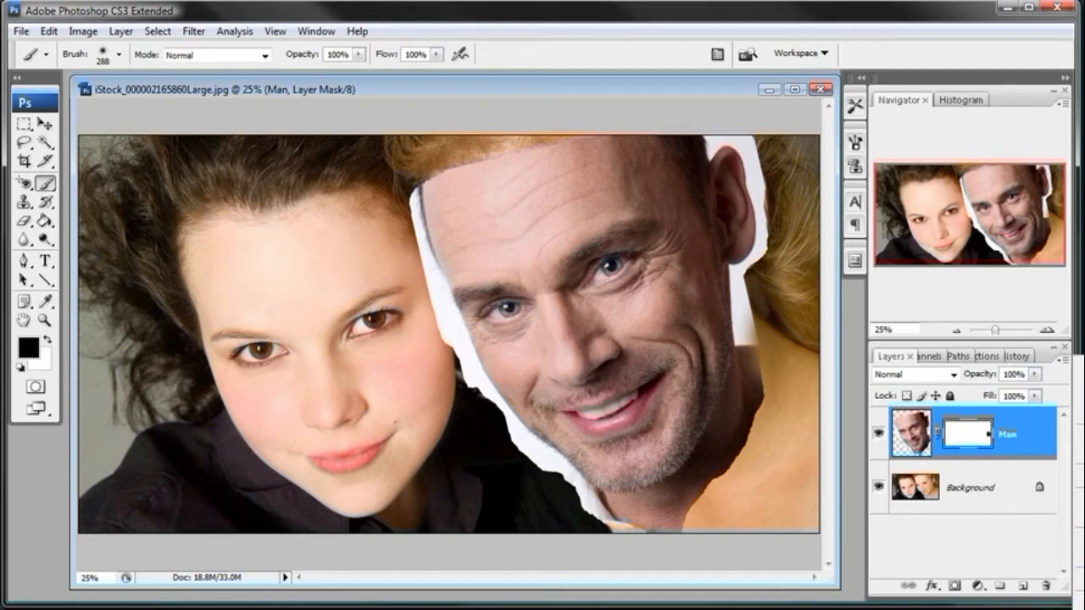
{"action": "left_click", "coordinate": [1083, 603]}
{"action": "left_click", "coordinate": [438, 195]}
{"action": "left_click", "coordinate": [634, 40]}
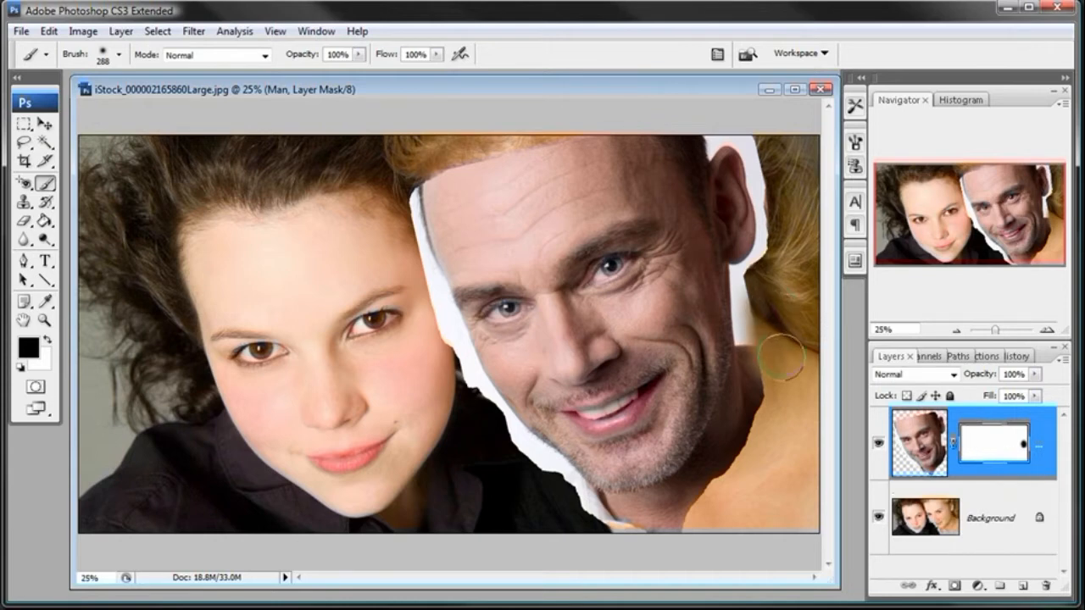
- Mask out the man's ear and the white fringe beside the blonde hair, softening the face edge with a 569 px brush
{"action": "mouse_move", "coordinate": [777, 343]}
{"action": "left_mouse_down"}
{"action": "mouse_move", "coordinate": [761, 266]}
{"action": "mouse_move", "coordinate": [758, 333]}
{"action": "mouse_move", "coordinate": [783, 404]}
{"action": "mouse_move", "coordinate": [776, 447]}
{"action": "mouse_move", "coordinate": [784, 319]}
{"action": "mouse_move", "coordinate": [785, 335]}
{"action": "mouse_move", "coordinate": [778, 294]}
{"action": "mouse_move", "coordinate": [773, 323]}
{"action": "mouse_move", "coordinate": [780, 237]}
{"action": "mouse_move", "coordinate": [769, 182]}
{"action": "mouse_move", "coordinate": [757, 159]}
{"action": "mouse_move", "coordinate": [741, 176]}
{"action": "mouse_move", "coordinate": [709, 138]}
{"action": "mouse_move", "coordinate": [763, 203]}
{"action": "mouse_move", "coordinate": [750, 167]}
{"action": "mouse_move", "coordinate": [752, 191]}
{"action": "mouse_move", "coordinate": [679, 122]}
{"action": "mouse_move", "coordinate": [728, 168]}
{"action": "left_mouse_up"}
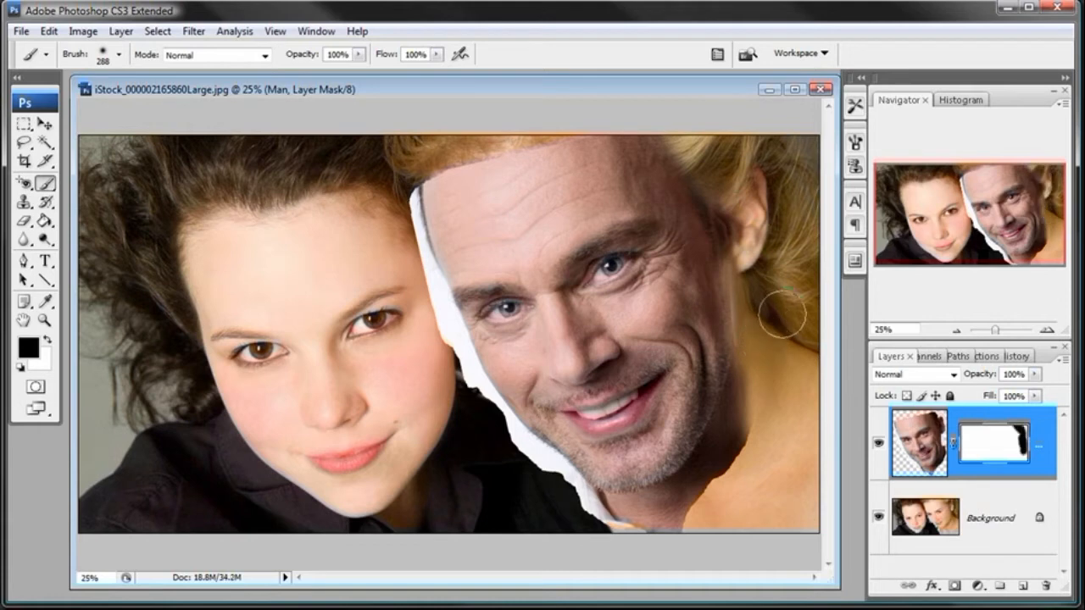
{"action": "right_click", "coordinate": [774, 320]}
{"action": "left_click_drag", "start_coordinate": [944, 351], "coordinate": [954, 347]}
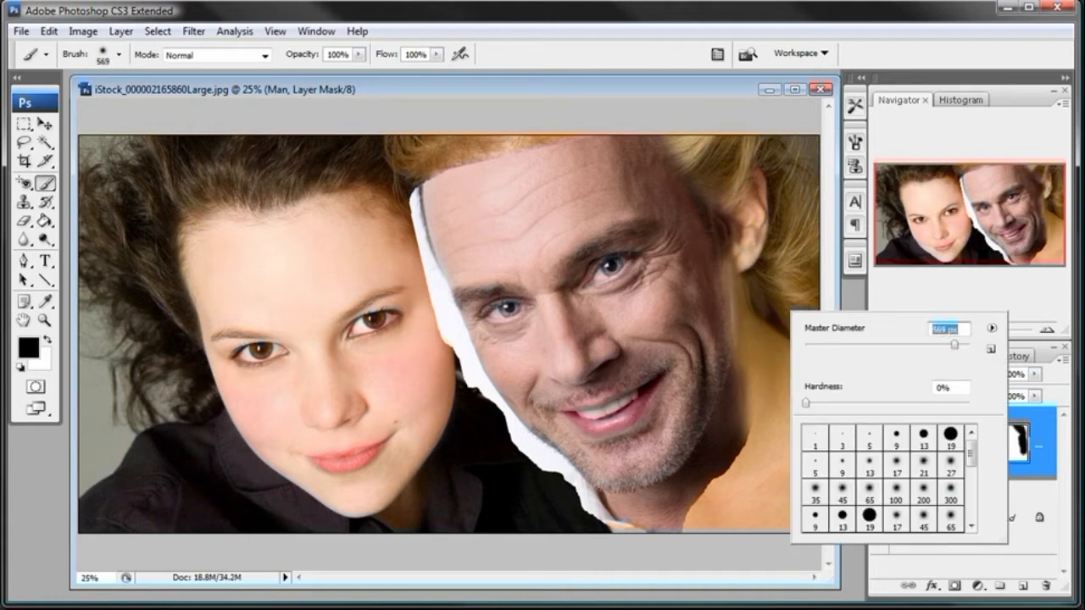
{"action": "left_click", "coordinate": [722, 89]}
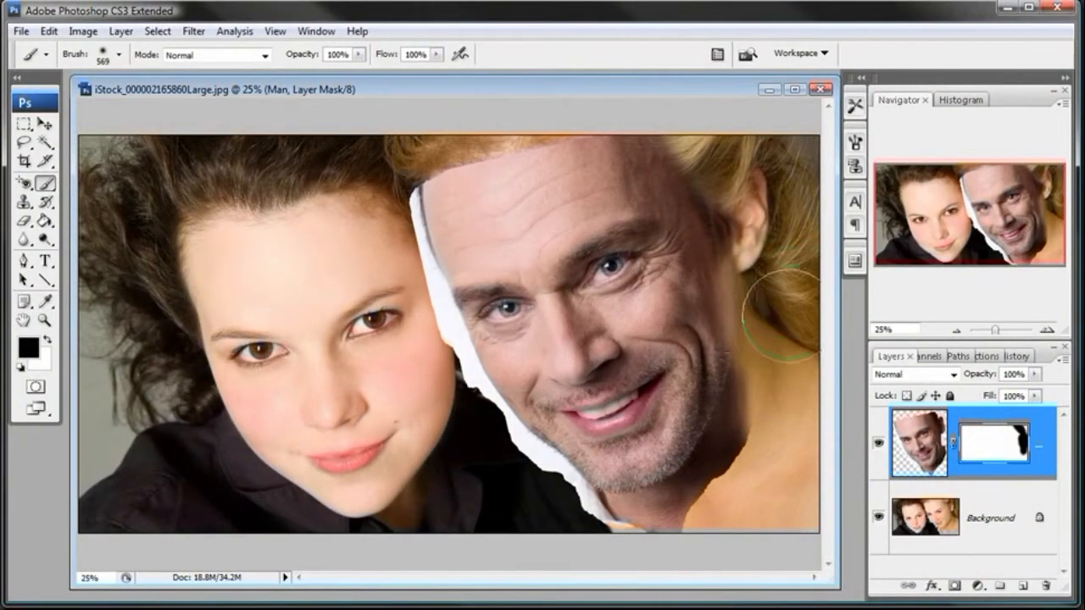
{"action": "left_click_drag", "start_coordinate": [776, 209], "coordinate": [778, 216]}
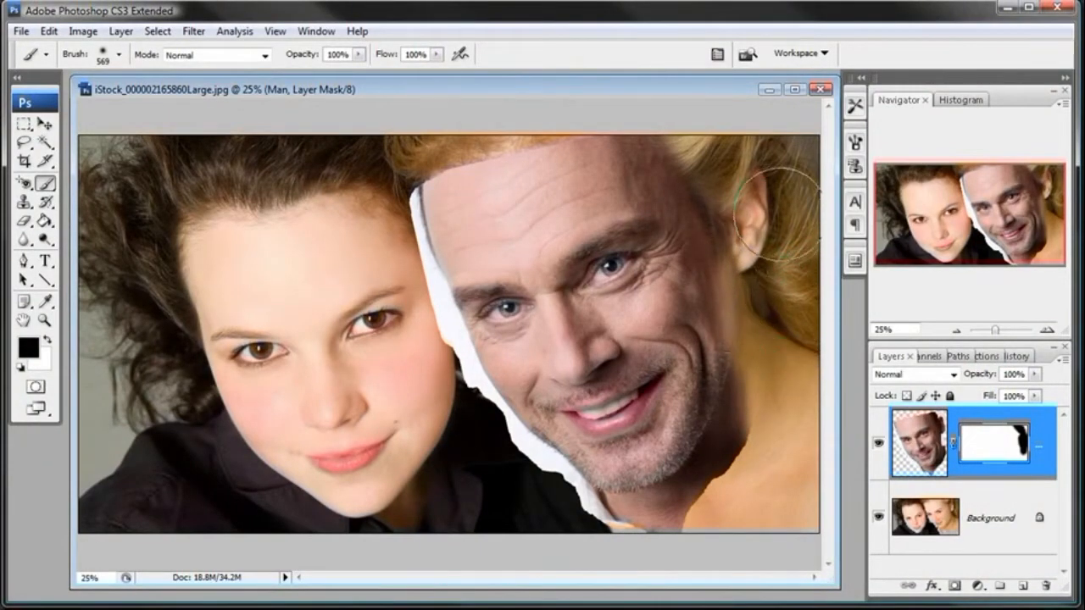
{"action": "left_click", "coordinate": [753, 174]}
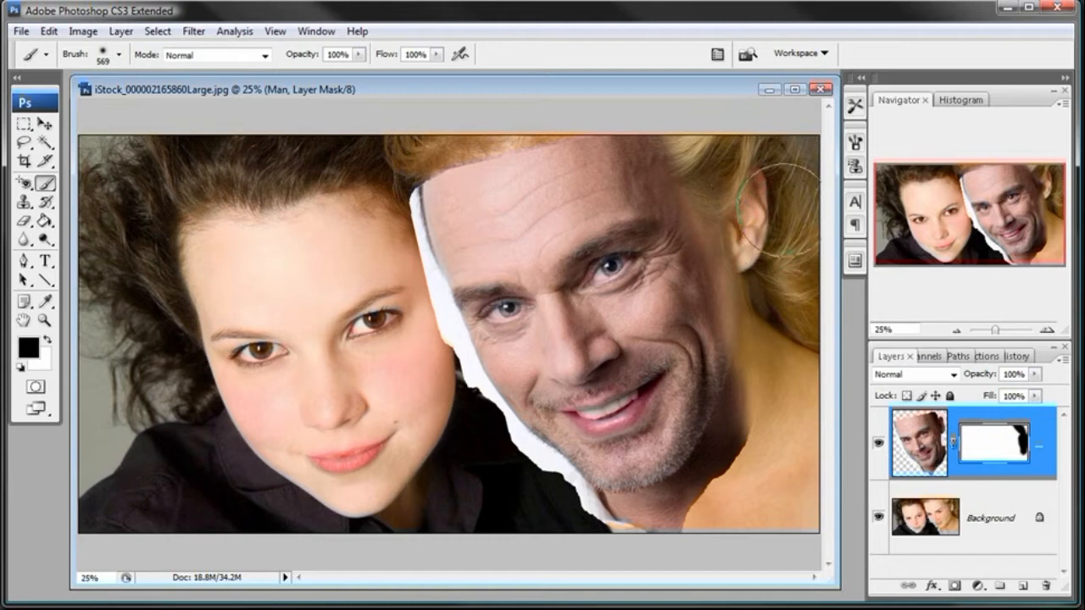
{"action": "mouse_move", "coordinate": [727, 153]}
{"action": "left_mouse_down"}
{"action": "mouse_move", "coordinate": [710, 142]}
{"action": "mouse_move", "coordinate": [726, 137]}
{"action": "left_mouse_up"}
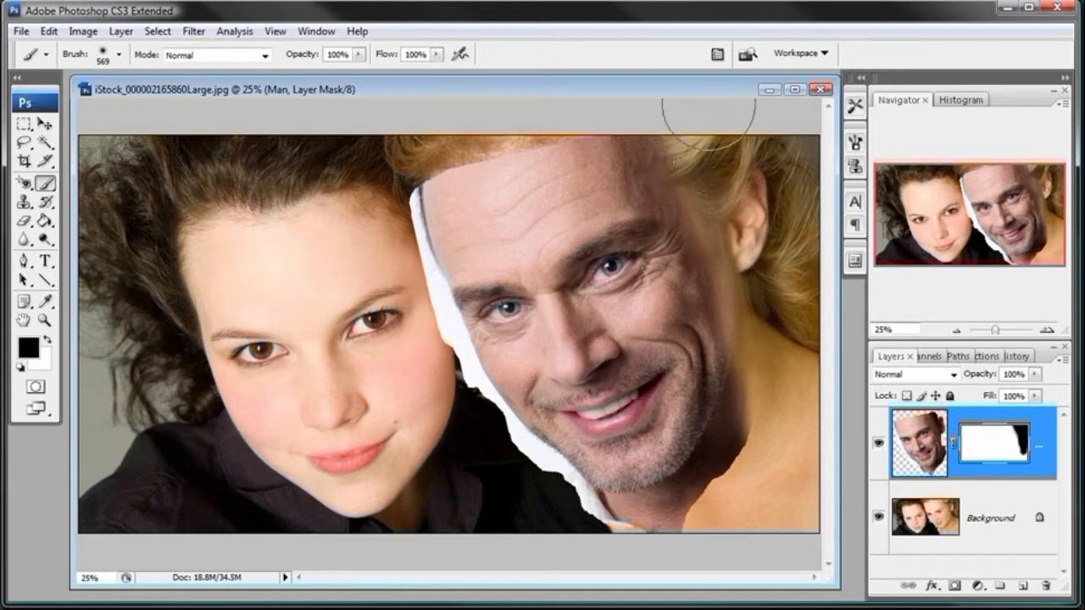
- Mask out the top of the man's forehead along the blonde hairline and the upper white fringe beside the dark-haired woman
{"action": "left_click", "coordinate": [958, 331]}
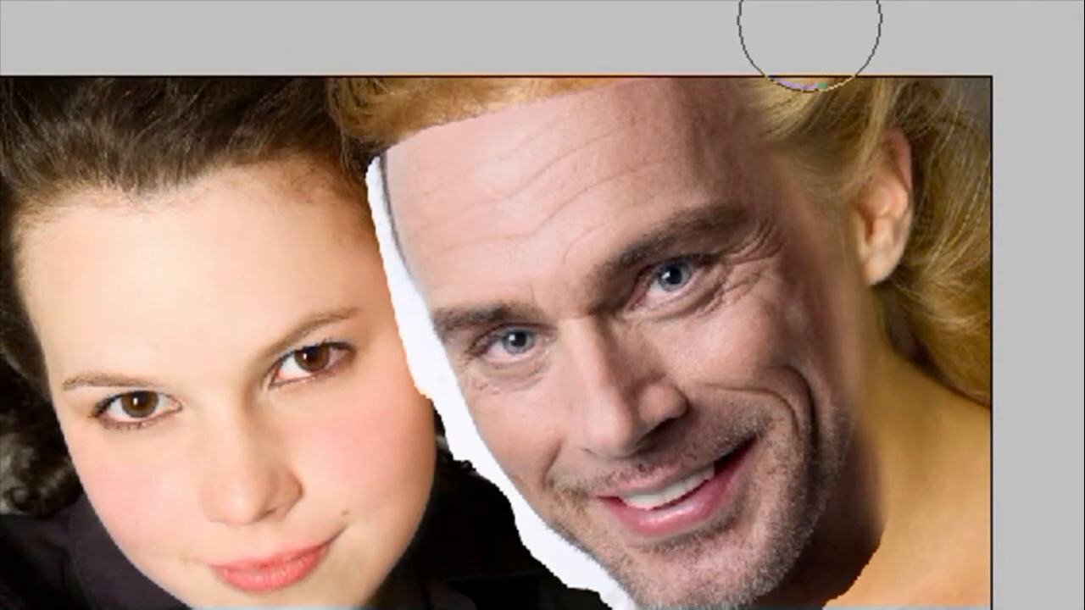
{"action": "mouse_move", "coordinate": [811, 25]}
{"action": "left_mouse_down"}
{"action": "mouse_move", "coordinate": [726, 86]}
{"action": "mouse_move", "coordinate": [733, 69]}
{"action": "mouse_move", "coordinate": [698, 69]}
{"action": "mouse_move", "coordinate": [699, 113]}
{"action": "mouse_move", "coordinate": [733, 122]}
{"action": "mouse_move", "coordinate": [652, 99]}
{"action": "left_mouse_up"}
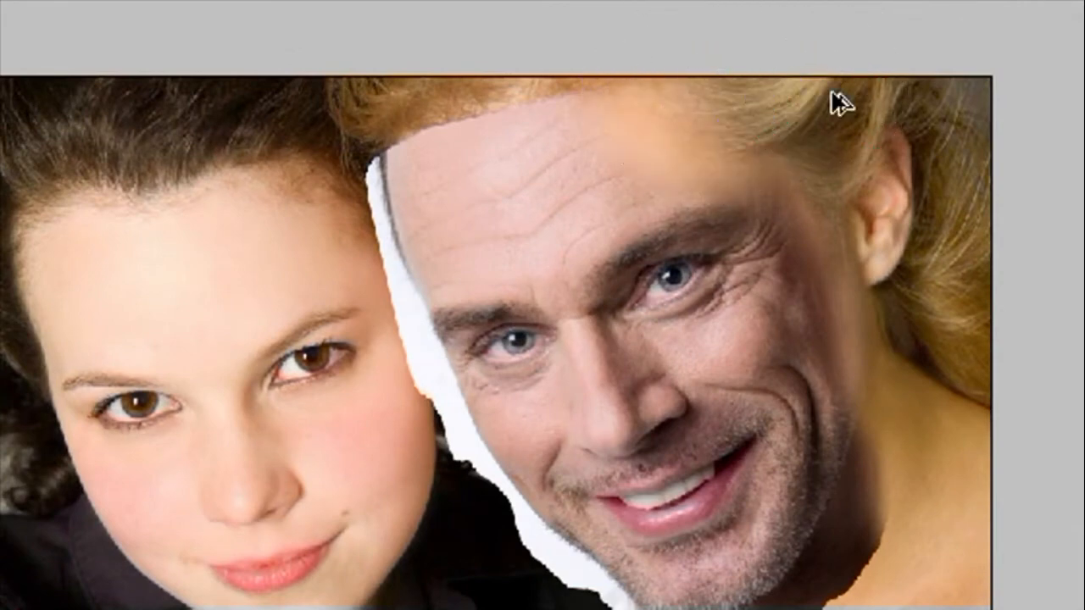
{"action": "key", "text": "ctrl+z"}
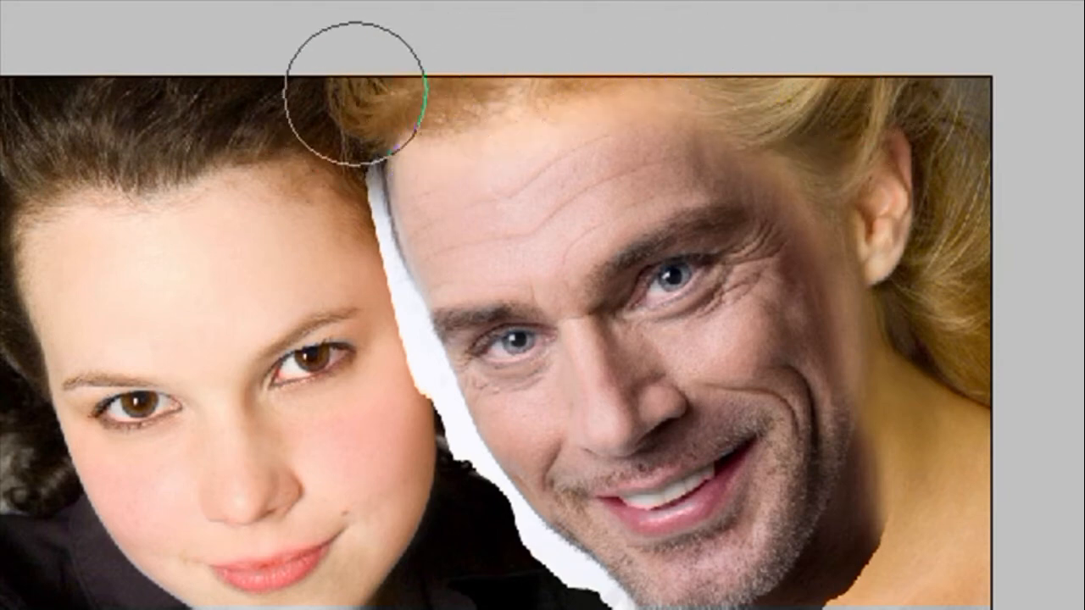
{"action": "mouse_move", "coordinate": [345, 126]}
{"action": "left_mouse_down"}
{"action": "mouse_move", "coordinate": [319, 184]}
{"action": "mouse_move", "coordinate": [320, 172]}
{"action": "mouse_move", "coordinate": [318, 275]}
{"action": "mouse_move", "coordinate": [326, 251]}
{"action": "mouse_move", "coordinate": [329, 310]}
{"action": "mouse_move", "coordinate": [330, 248]}
{"action": "mouse_move", "coordinate": [331, 296]}
{"action": "mouse_move", "coordinate": [323, 269]}
{"action": "left_mouse_up"}
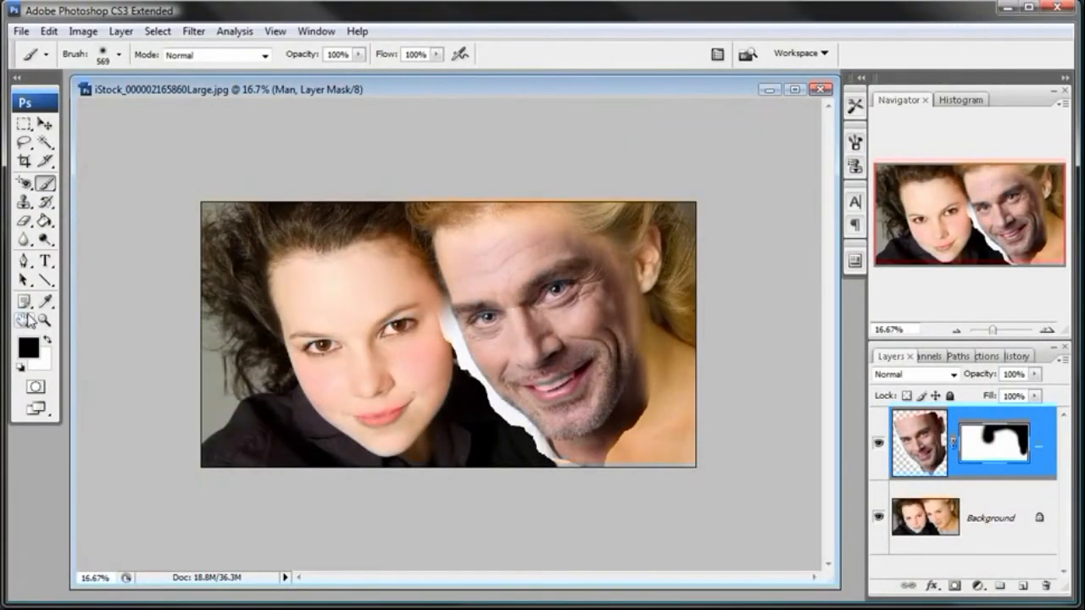
- Reduce the brush to 319 px and mask out the hard edge of the man's neck over the blonde woman's shoulder
{"action": "left_click", "coordinate": [46, 320]}
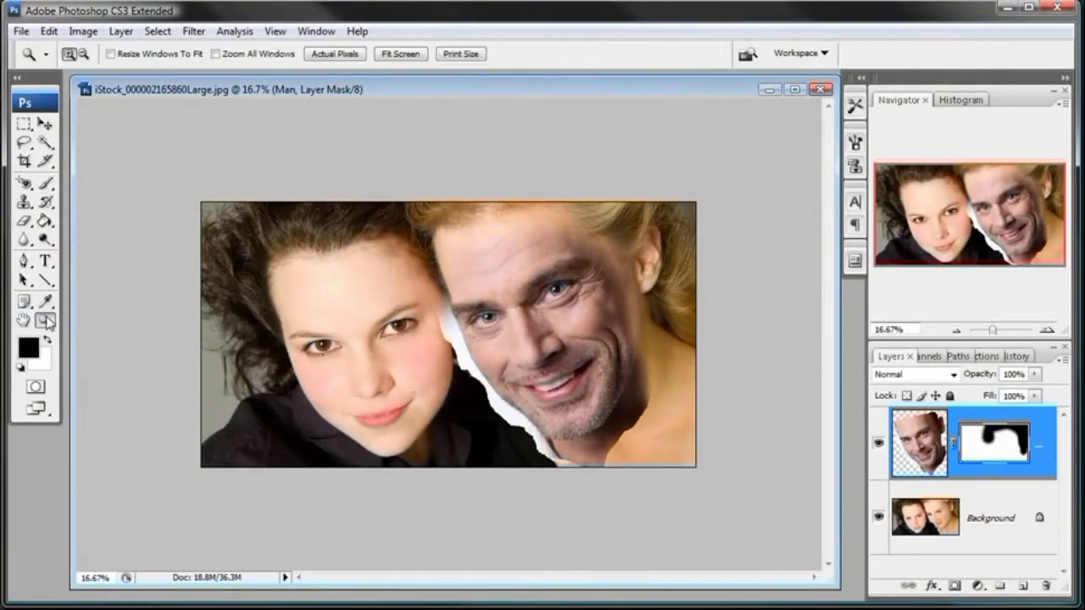
{"action": "left_click", "coordinate": [557, 354]}
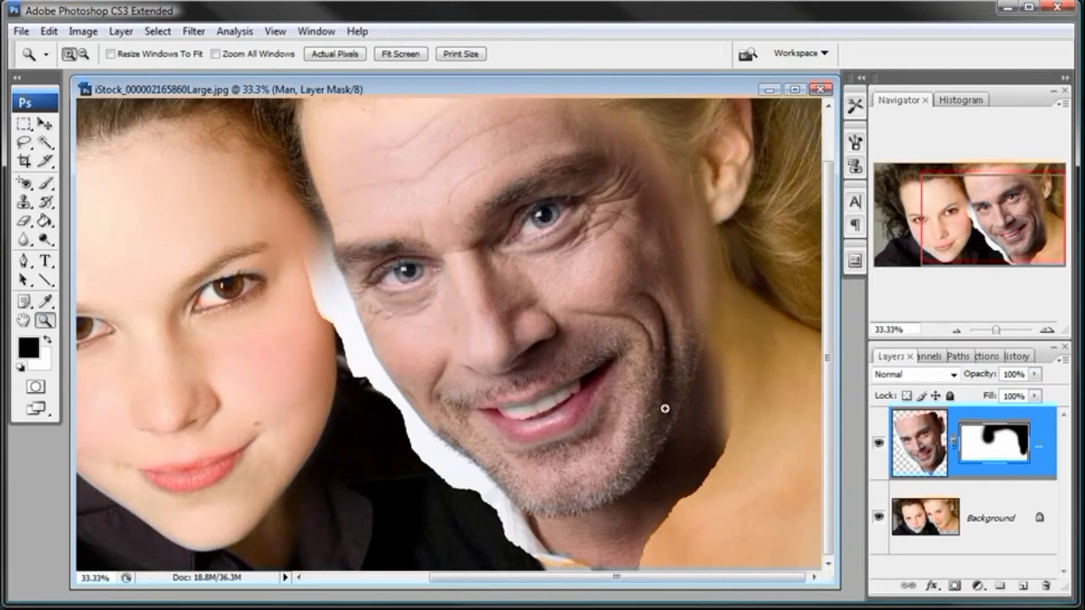
{"action": "left_click", "coordinate": [46, 183]}
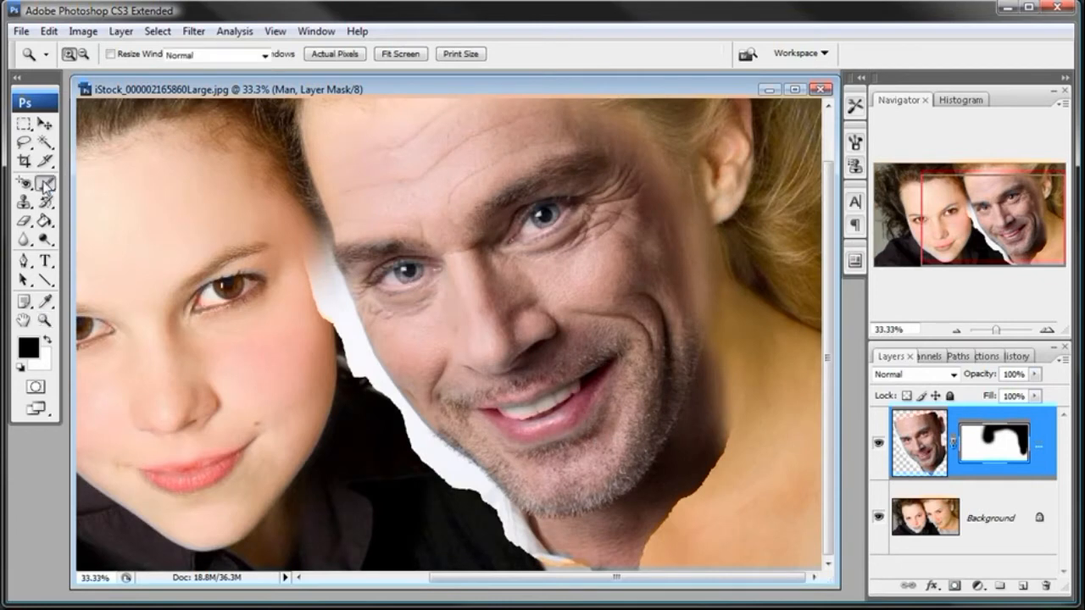
{"action": "right_click", "coordinate": [754, 458]}
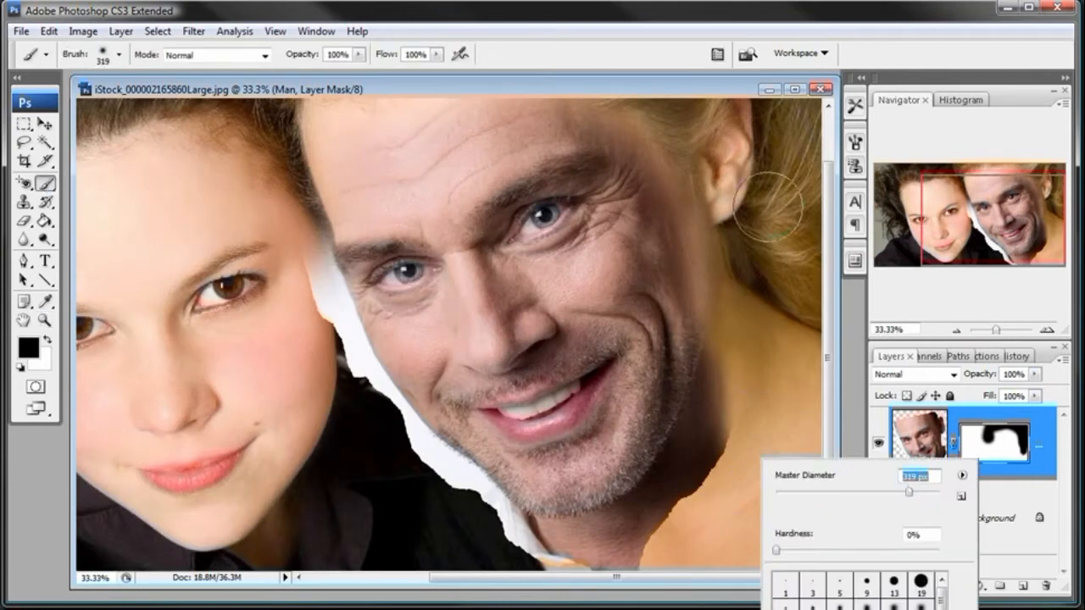
{"action": "left_click", "coordinate": [740, 91]}
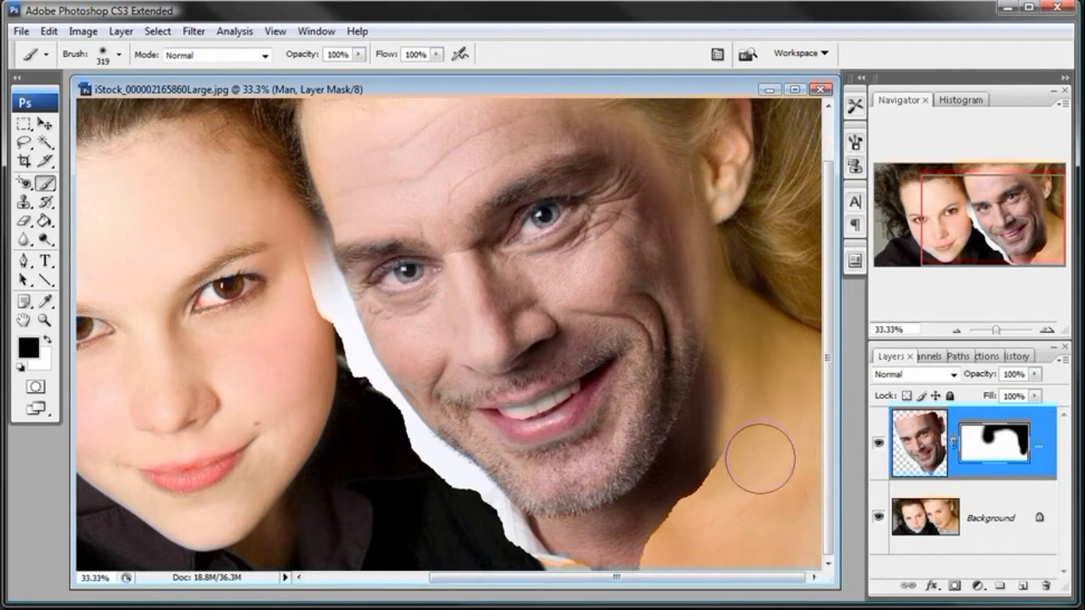
{"action": "mouse_move", "coordinate": [753, 467]}
{"action": "left_mouse_down"}
{"action": "mouse_move", "coordinate": [766, 358]}
{"action": "mouse_move", "coordinate": [766, 453]}
{"action": "mouse_move", "coordinate": [704, 539]}
{"action": "mouse_move", "coordinate": [742, 490]}
{"action": "mouse_move", "coordinate": [736, 498]}
{"action": "mouse_move", "coordinate": [765, 410]}
{"action": "mouse_move", "coordinate": [734, 452]}
{"action": "mouse_move", "coordinate": [755, 371]}
{"action": "mouse_move", "coordinate": [762, 490]}
{"action": "left_mouse_up"}
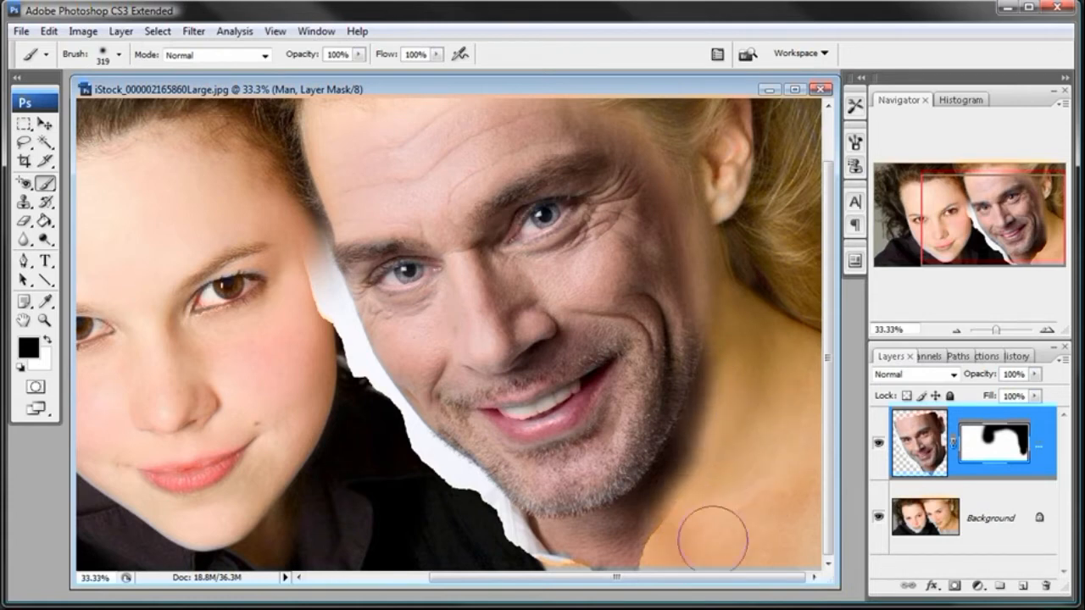
{"action": "left_click_drag", "start_coordinate": [691, 547], "coordinate": [674, 549]}
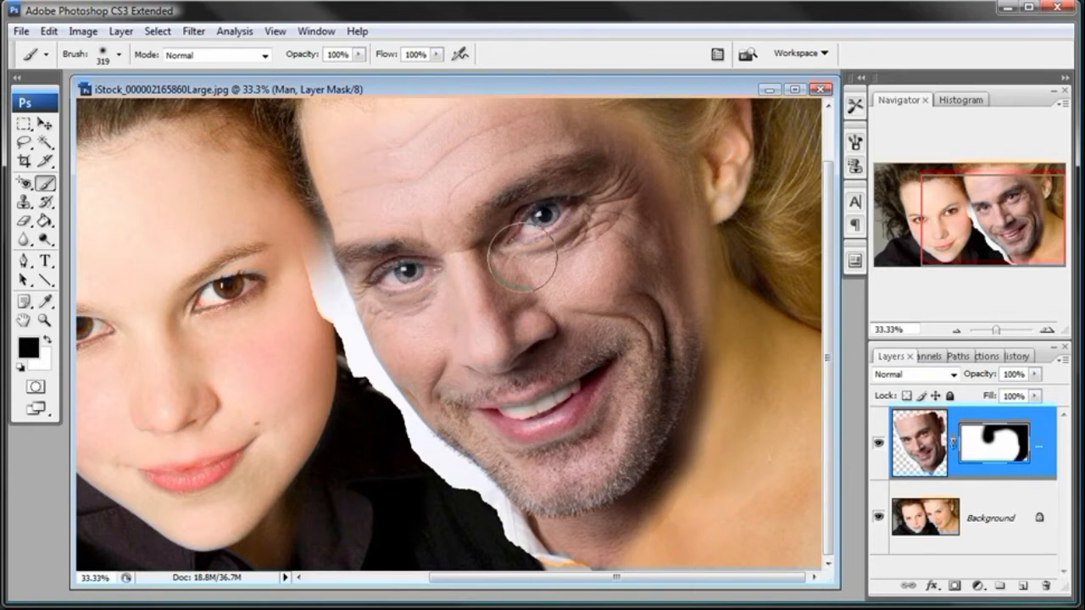
- Mask out the man's remaining neck and collar and the white fringe below his jaw over the black shirt
{"action": "left_click", "coordinate": [275, 31]}
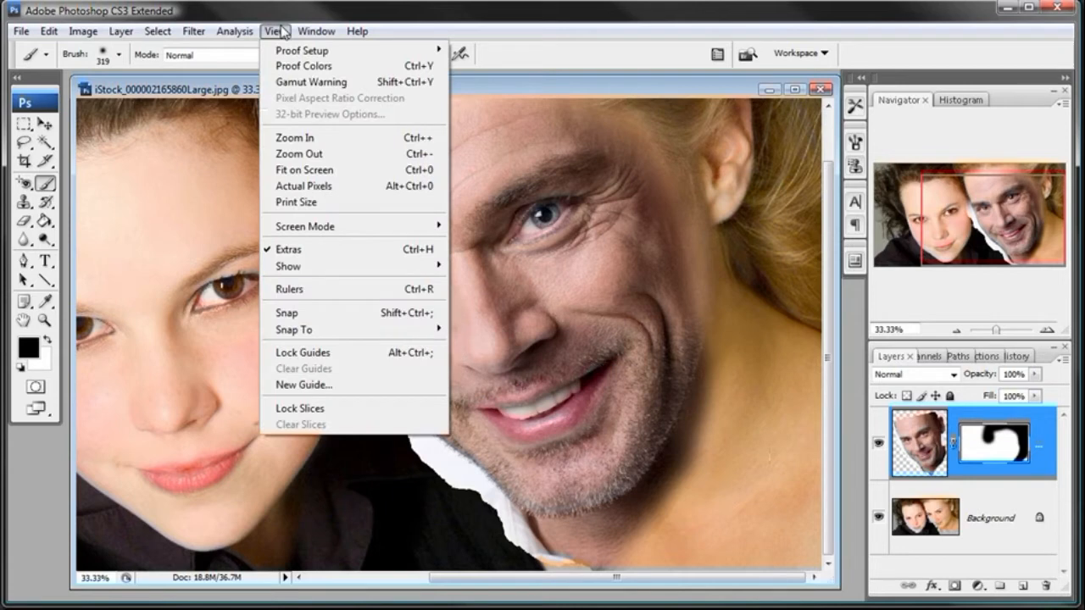
{"action": "left_click", "coordinate": [293, 150]}
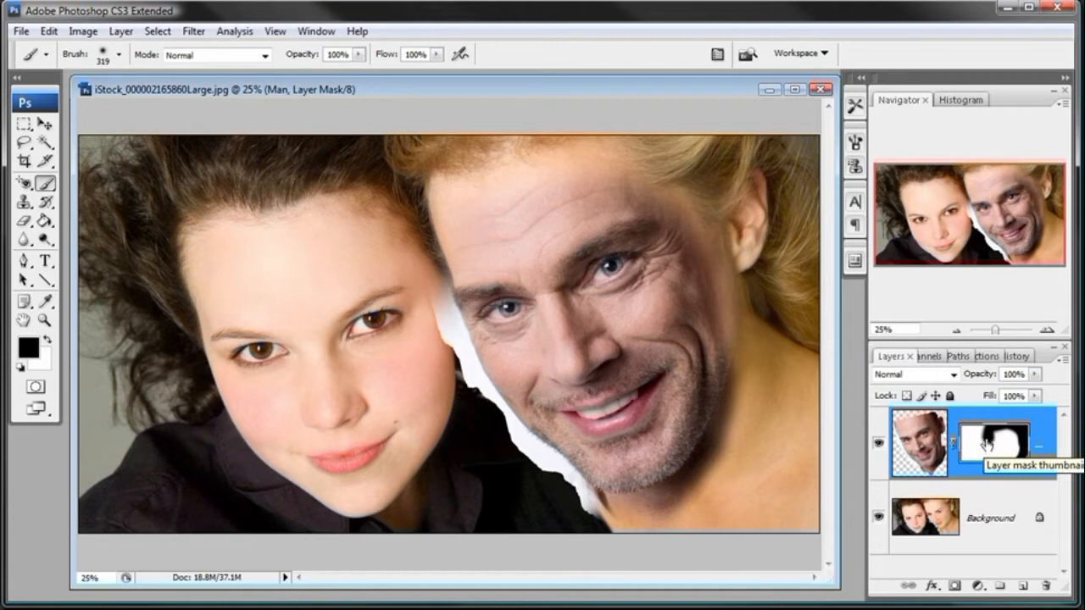
{"action": "mouse_move", "coordinate": [598, 534]}
{"action": "left_mouse_down"}
{"action": "mouse_move", "coordinate": [588, 520]}
{"action": "mouse_move", "coordinate": [588, 537]}
{"action": "left_mouse_up"}
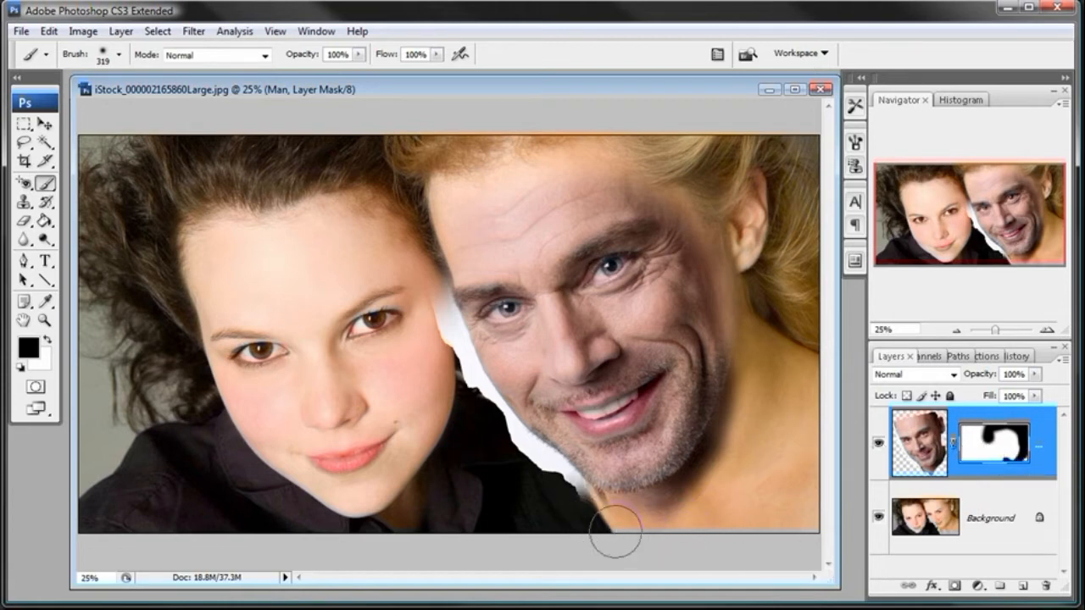
{"action": "mouse_move", "coordinate": [593, 525]}
{"action": "left_mouse_down"}
{"action": "mouse_move", "coordinate": [540, 491]}
{"action": "mouse_move", "coordinate": [554, 511]}
{"action": "mouse_move", "coordinate": [568, 503]}
{"action": "mouse_move", "coordinate": [594, 524]}
{"action": "left_mouse_up"}
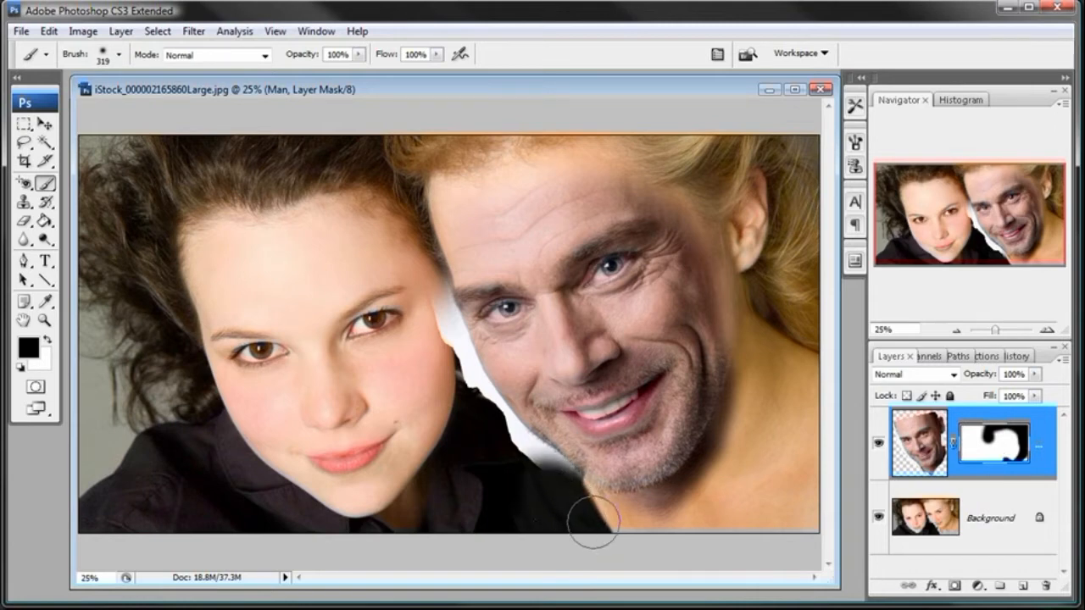
{"action": "left_click_drag", "start_coordinate": [606, 532], "coordinate": [692, 532]}
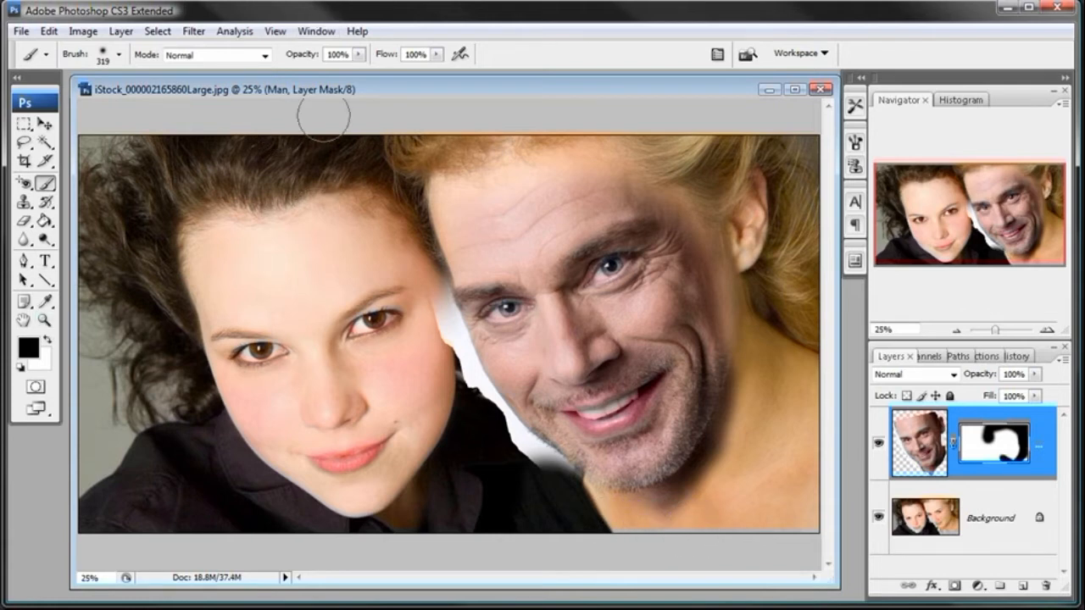
{"action": "mouse_move", "coordinate": [543, 489]}
{"action": "left_mouse_down"}
{"action": "mouse_move", "coordinate": [497, 448]}
{"action": "mouse_move", "coordinate": [543, 498]}
{"action": "left_mouse_up"}
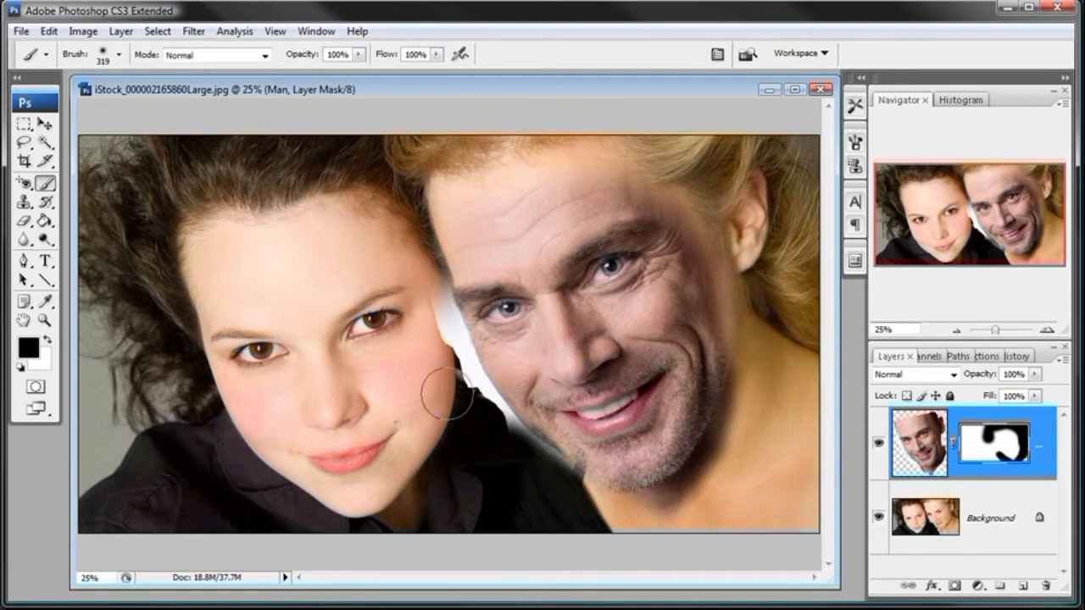
- Set the brush hardness to 91% for the white gap between the two faces
{"action": "key", "text": "ctrl+plus"}
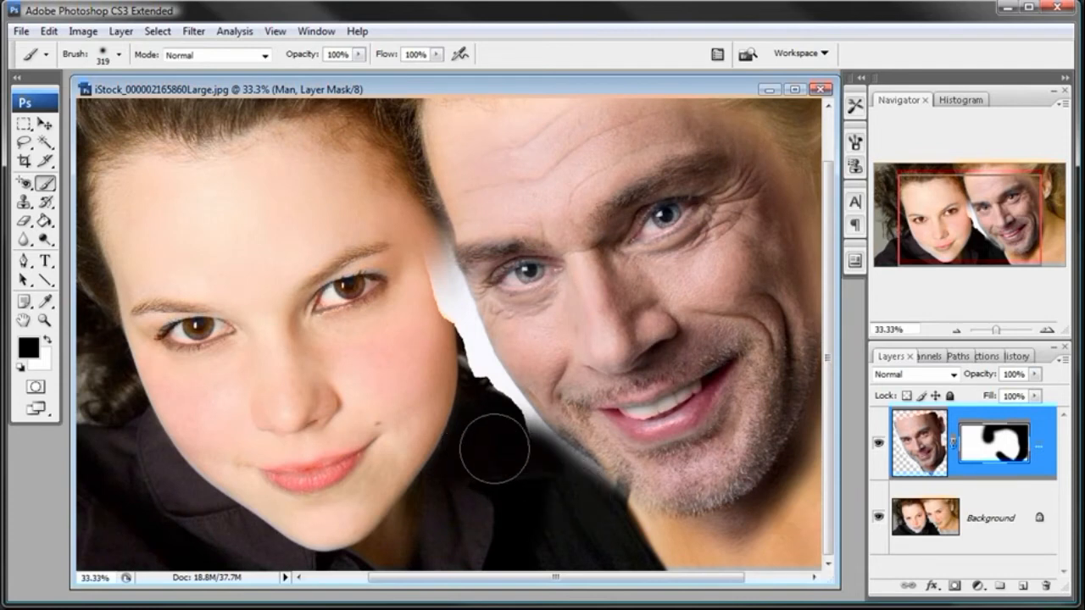
{"action": "right_click", "coordinate": [549, 322]}
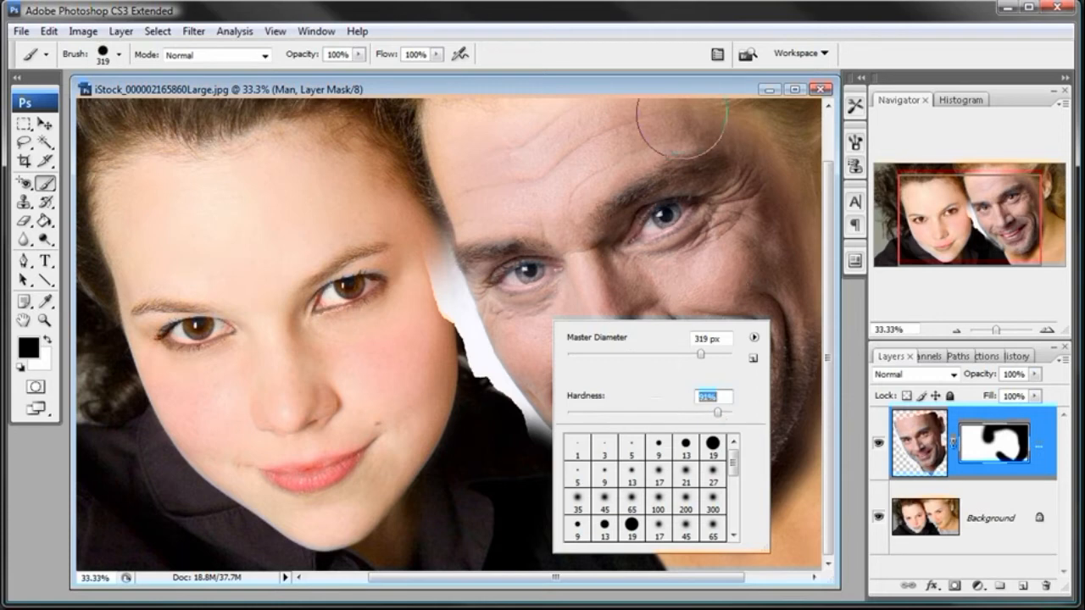
{"action": "key", "text": "Return"}
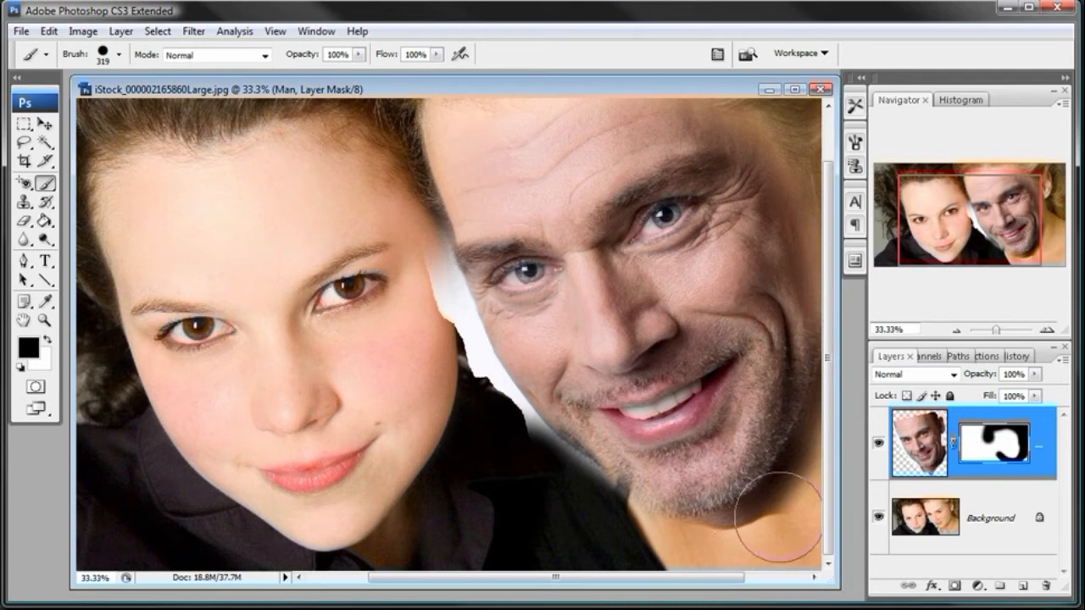
- Reduce the brush diameter to 133 px for detailed mask work along the man's jaw
{"action": "left_click_drag", "start_coordinate": [635, 582], "coordinate": [697, 583]}
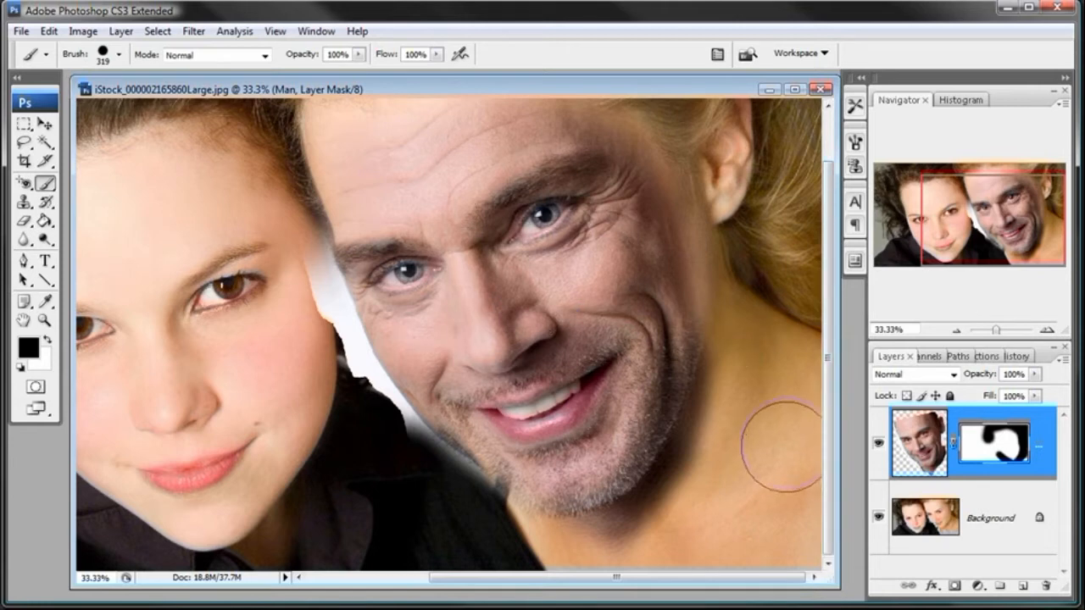
{"action": "left_click", "coordinate": [956, 332]}
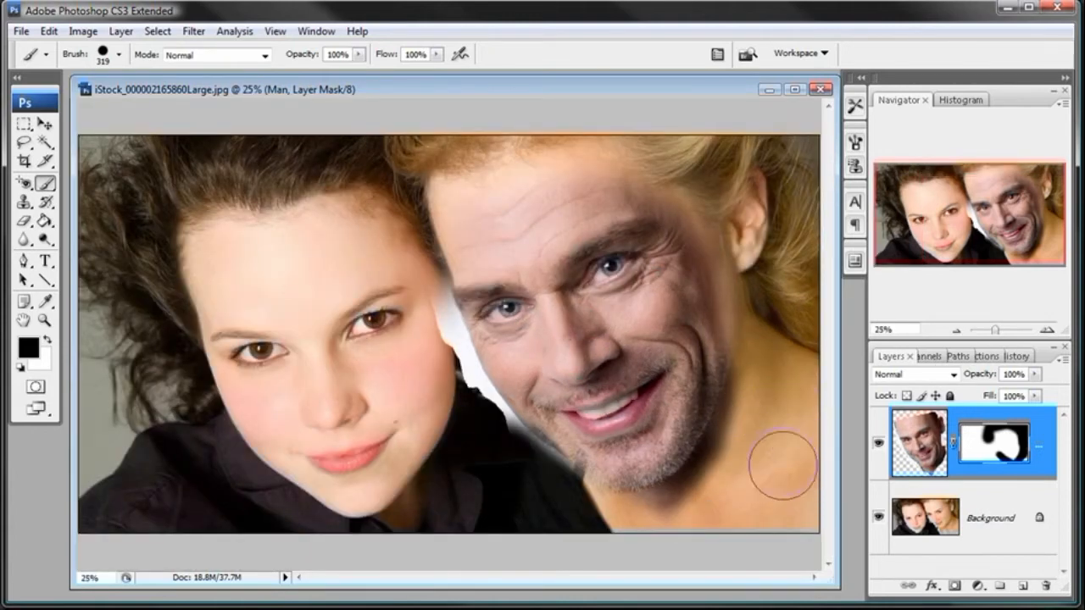
{"action": "left_click", "coordinate": [1047, 331]}
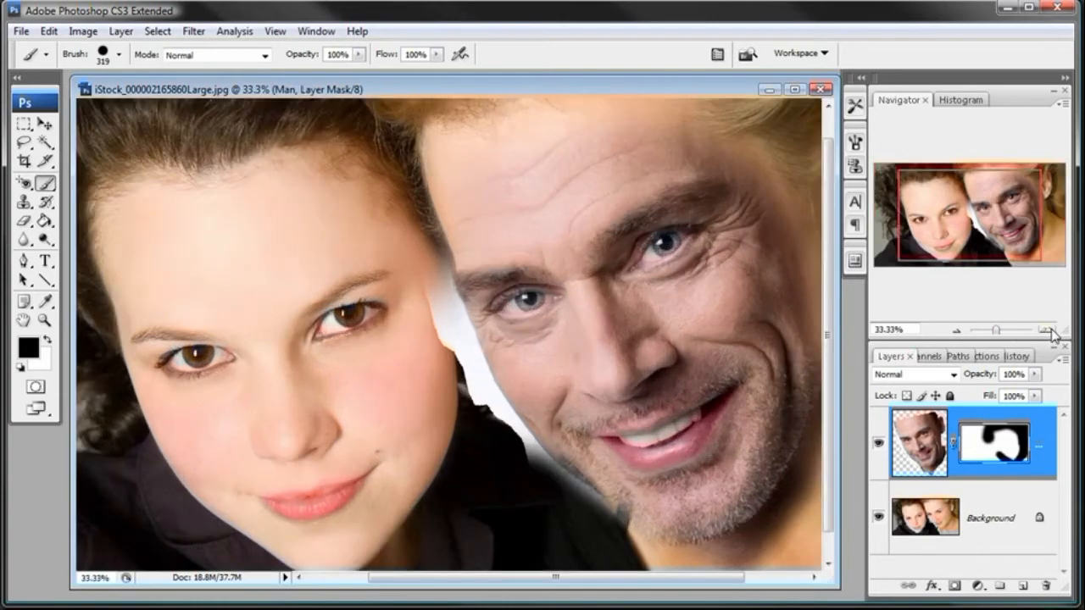
{"action": "left_click", "coordinate": [1047, 330]}
{"action": "left_click_drag", "start_coordinate": [557, 578], "coordinate": [680, 578]}
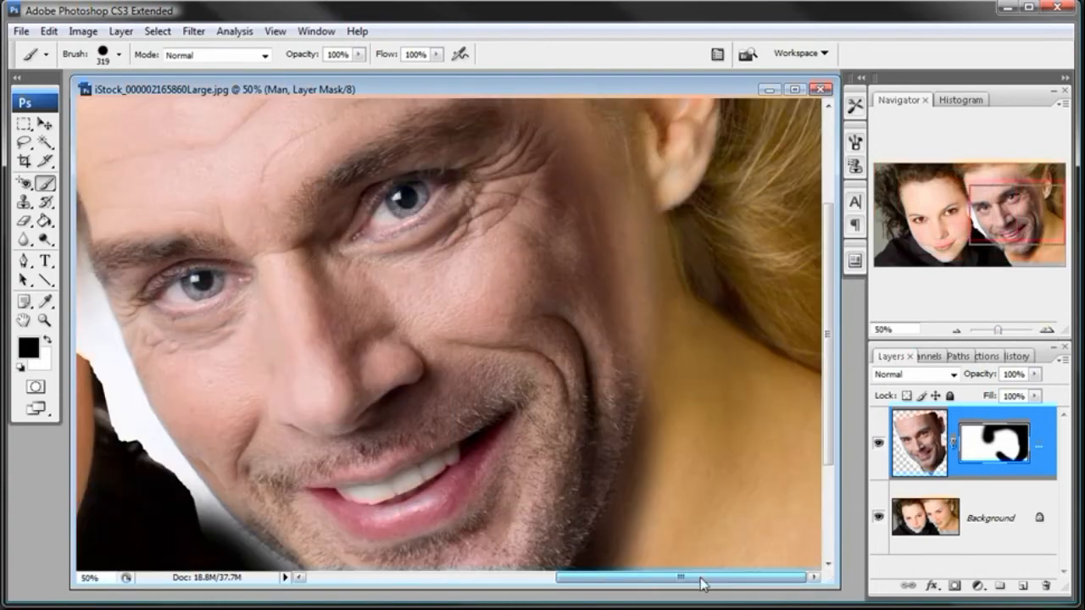
{"action": "left_click_drag", "start_coordinate": [834, 371], "coordinate": [835, 459]}
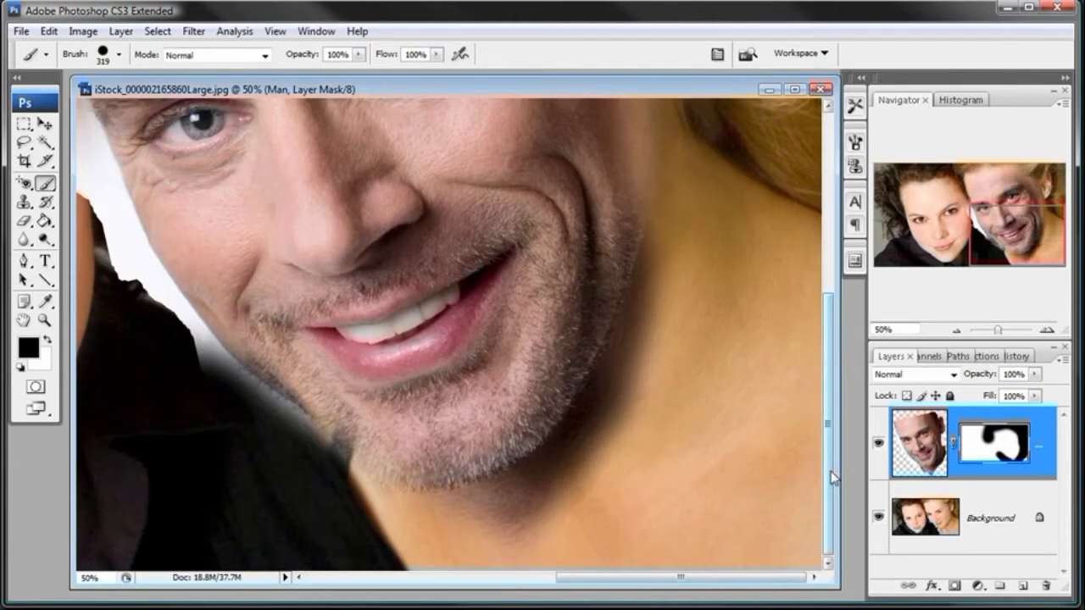
{"action": "right_click", "coordinate": [584, 378]}
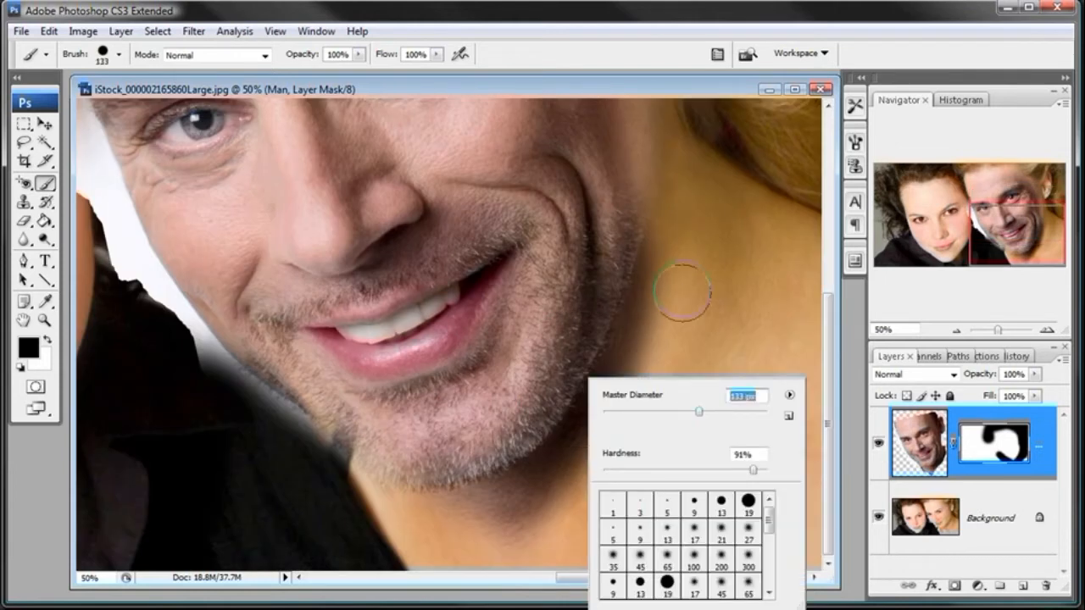
{"action": "key", "text": "Return"}
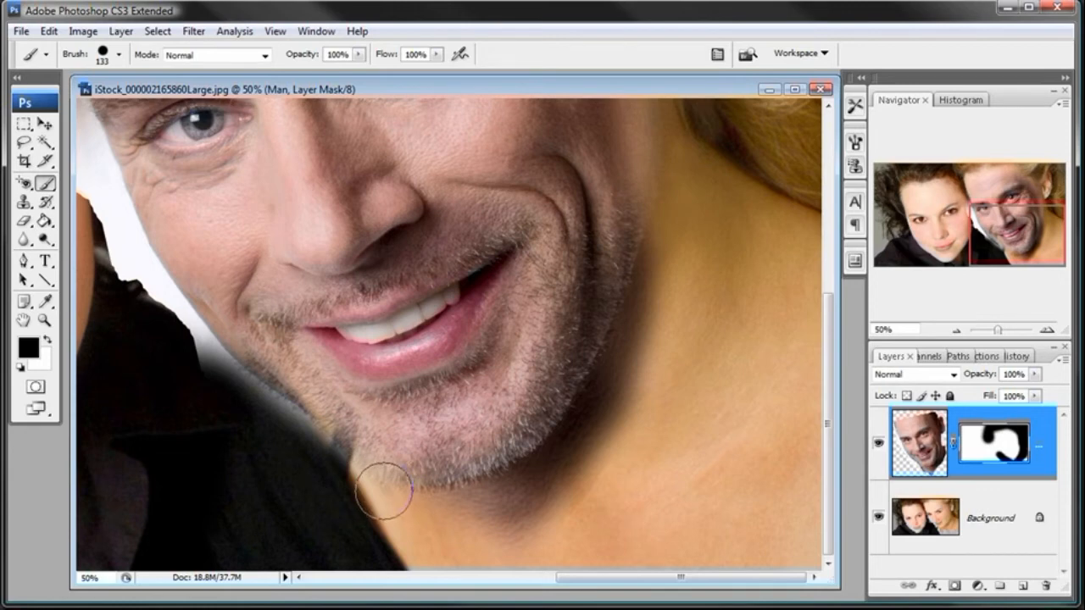
- Set the brush hardness to 40% and paint white on the mask to restore the man's jaw edge beside the black shirt
{"action": "key", "text": "x"}
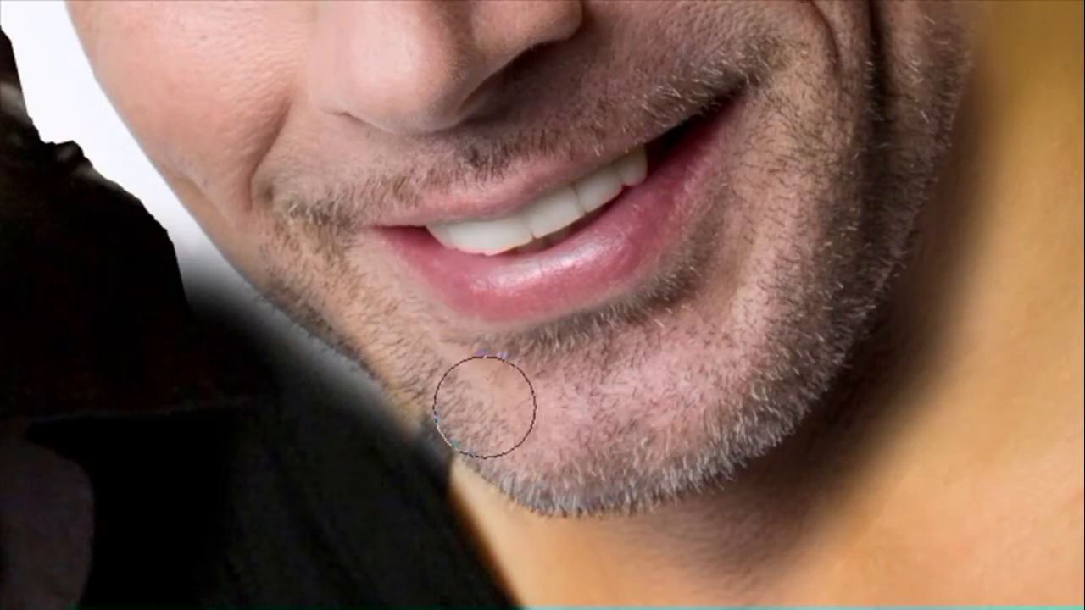
{"action": "right_click", "coordinate": [579, 421]}
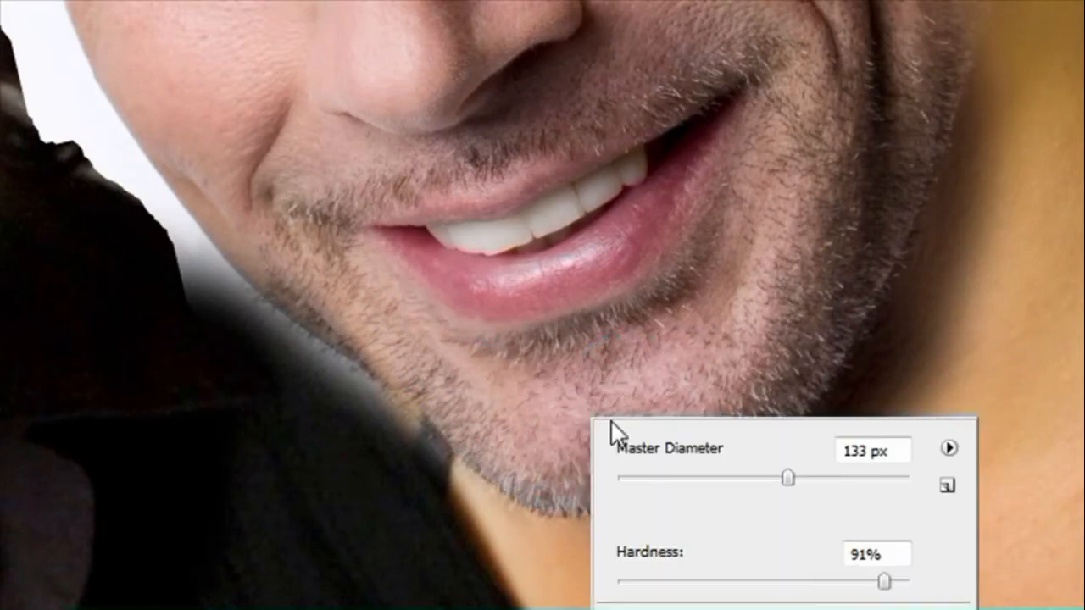
{"action": "left_click", "coordinate": [702, 576]}
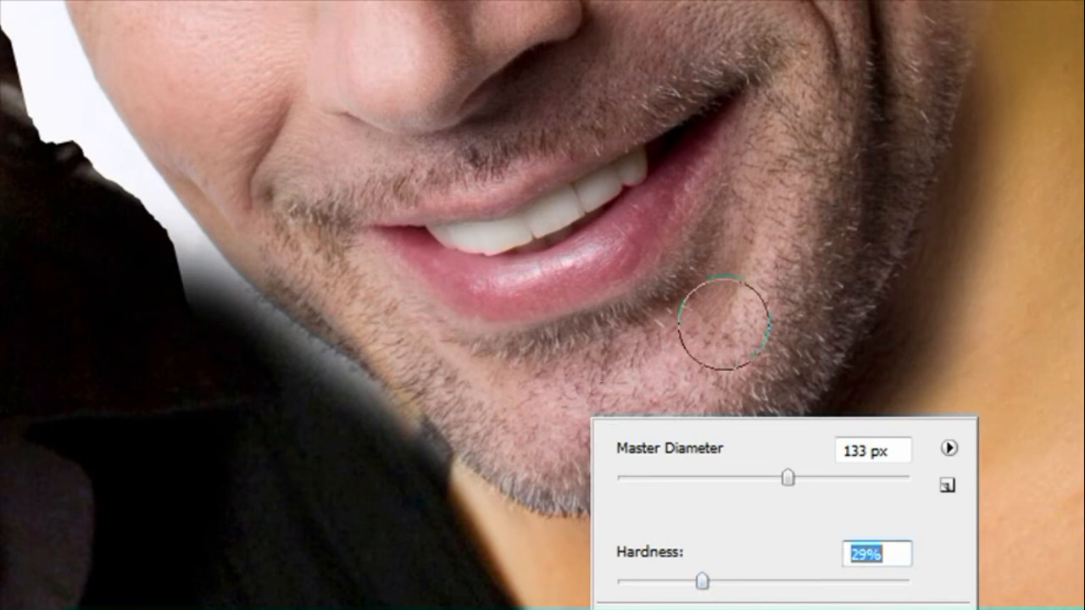
{"action": "left_click", "coordinate": [733, 582]}
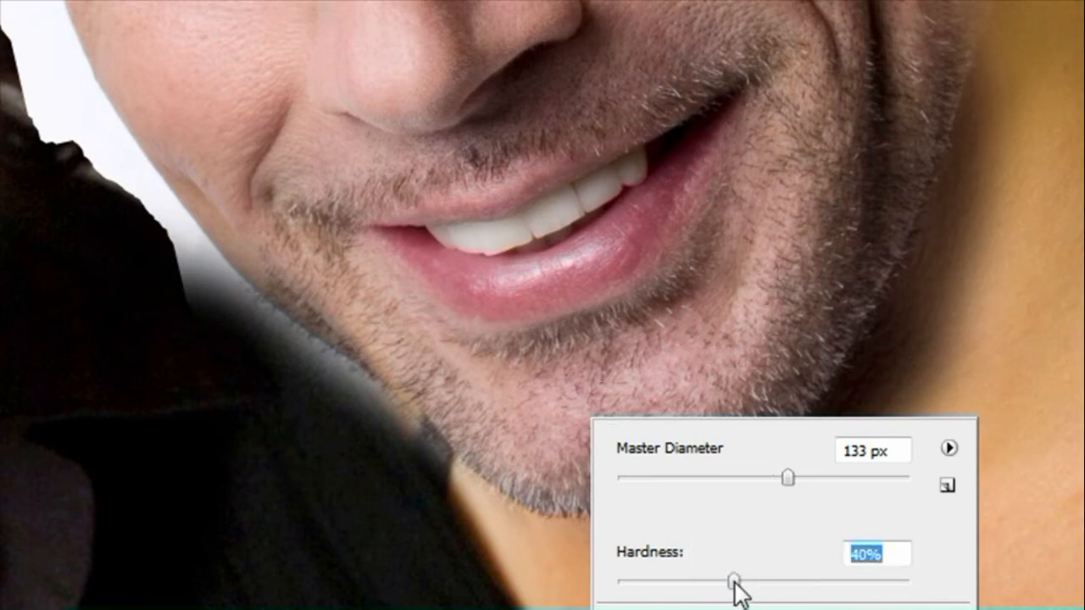
{"action": "key", "text": "Return"}
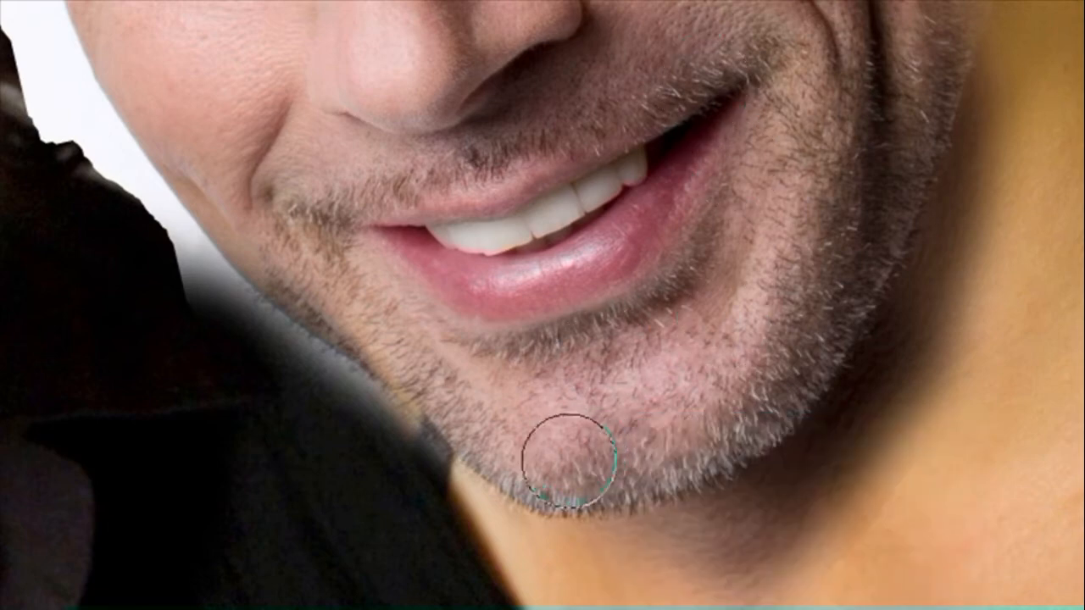
{"action": "mouse_move", "coordinate": [418, 351]}
{"action": "left_mouse_down"}
{"action": "mouse_move", "coordinate": [310, 263]}
{"action": "mouse_move", "coordinate": [419, 356]}
{"action": "mouse_move", "coordinate": [395, 339]}
{"action": "mouse_move", "coordinate": [445, 393]}
{"action": "mouse_move", "coordinate": [424, 371]}
{"action": "mouse_move", "coordinate": [491, 425]}
{"action": "mouse_move", "coordinate": [482, 417]}
{"action": "mouse_move", "coordinate": [515, 418]}
{"action": "mouse_move", "coordinate": [539, 442]}
{"action": "mouse_move", "coordinate": [487, 412]}
{"action": "mouse_move", "coordinate": [507, 422]}
{"action": "mouse_move", "coordinate": [494, 420]}
{"action": "mouse_move", "coordinate": [277, 234]}
{"action": "mouse_move", "coordinate": [516, 434]}
{"action": "mouse_move", "coordinate": [467, 390]}
{"action": "left_mouse_up"}
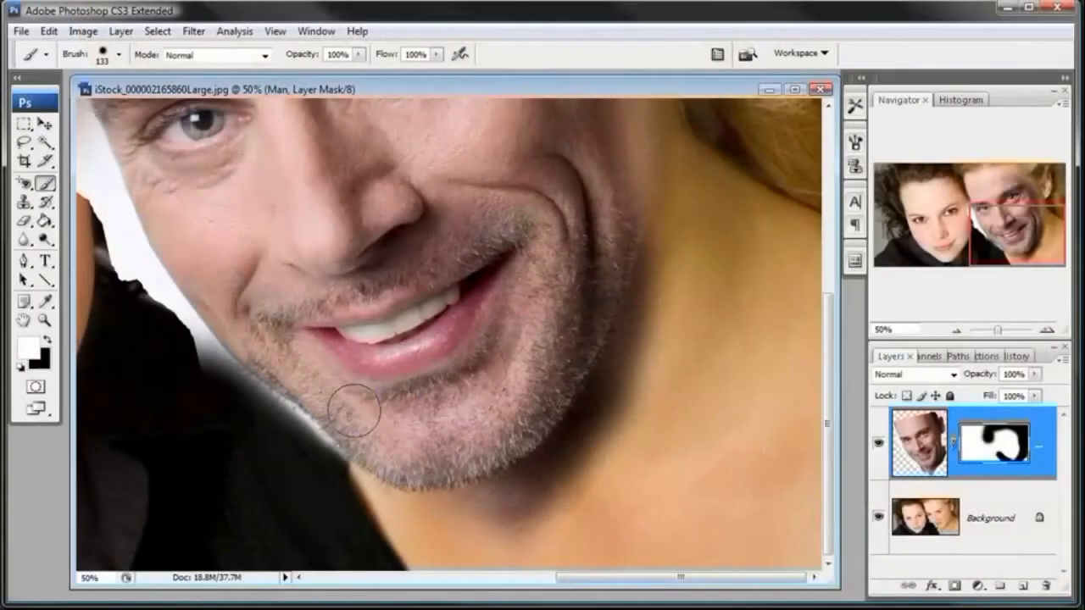
- Switch the mask paint to black and set the brush to 100 px with 20% hardness for the white fringe below the jaw
{"action": "key", "text": "x"}
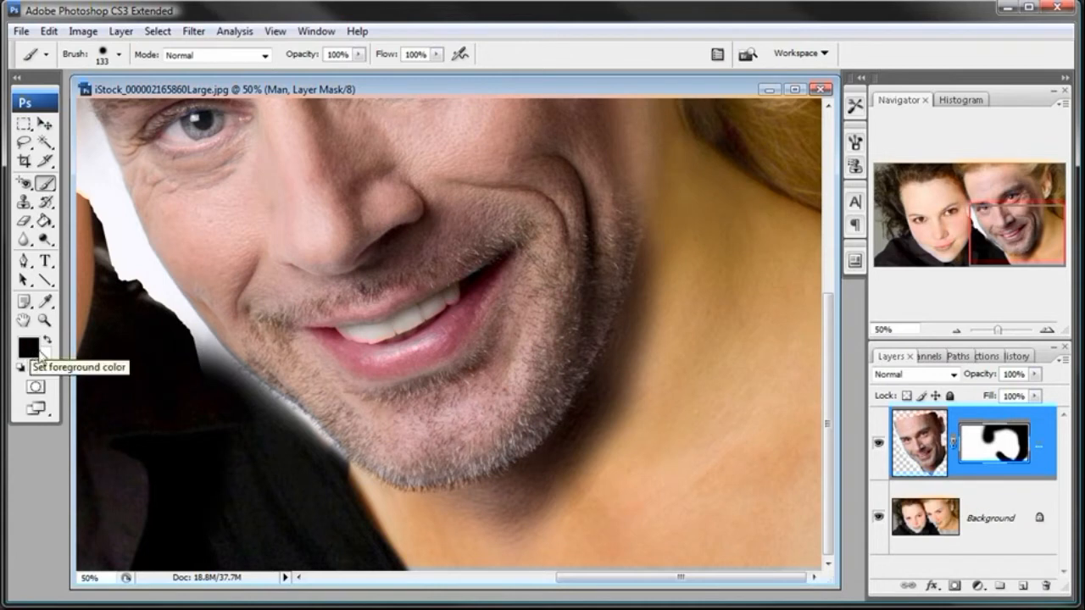
{"action": "right_click", "coordinate": [291, 396]}
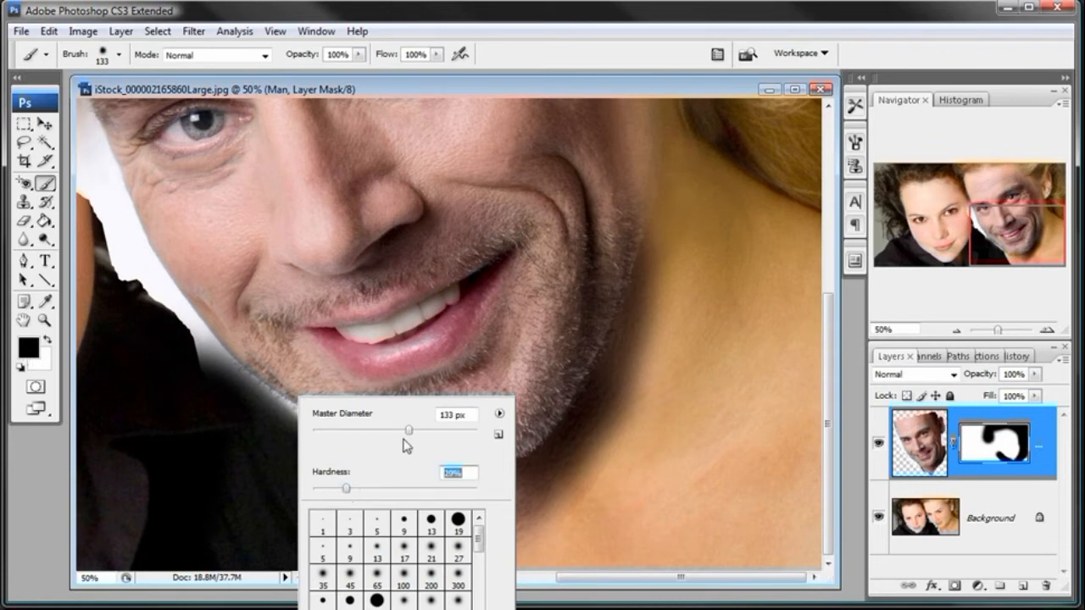
{"action": "key", "text": "Return"}
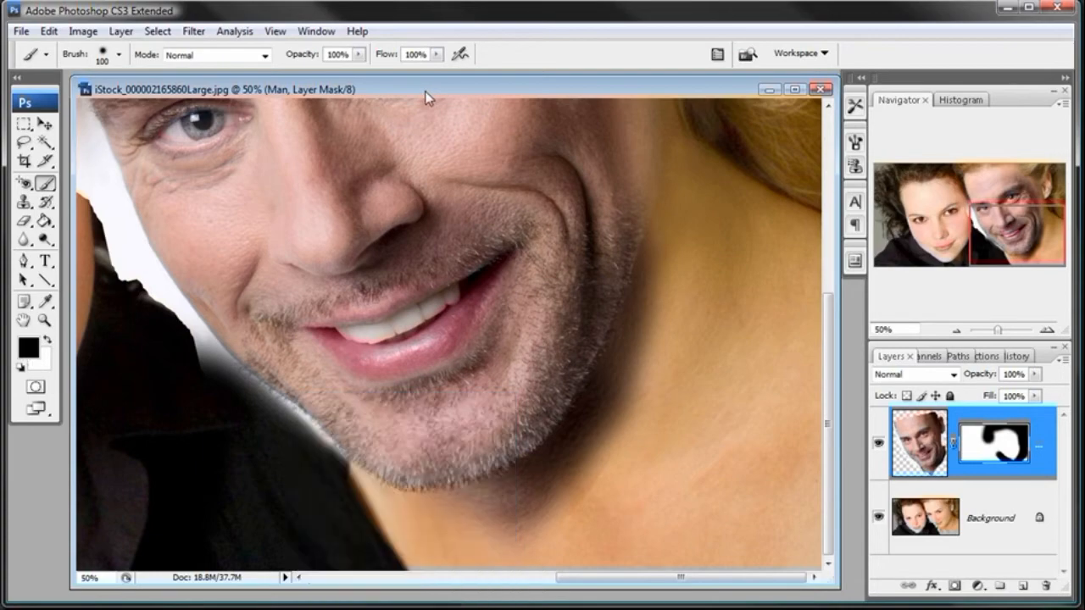
{"action": "left_click", "coordinate": [42, 321]}
{"action": "left_click", "coordinate": [318, 441]}
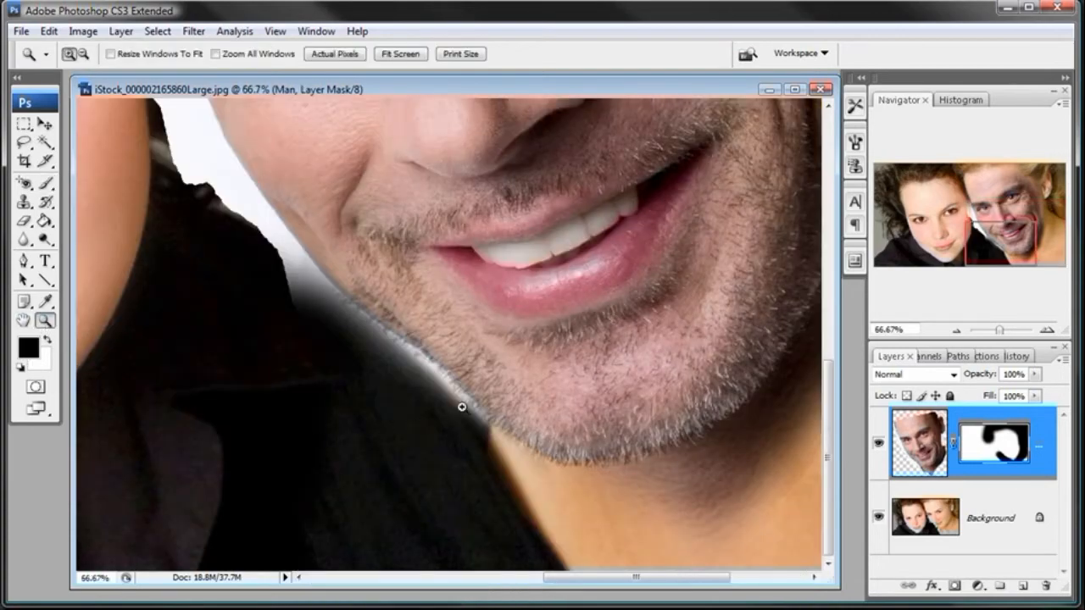
{"action": "left_click", "coordinate": [462, 404]}
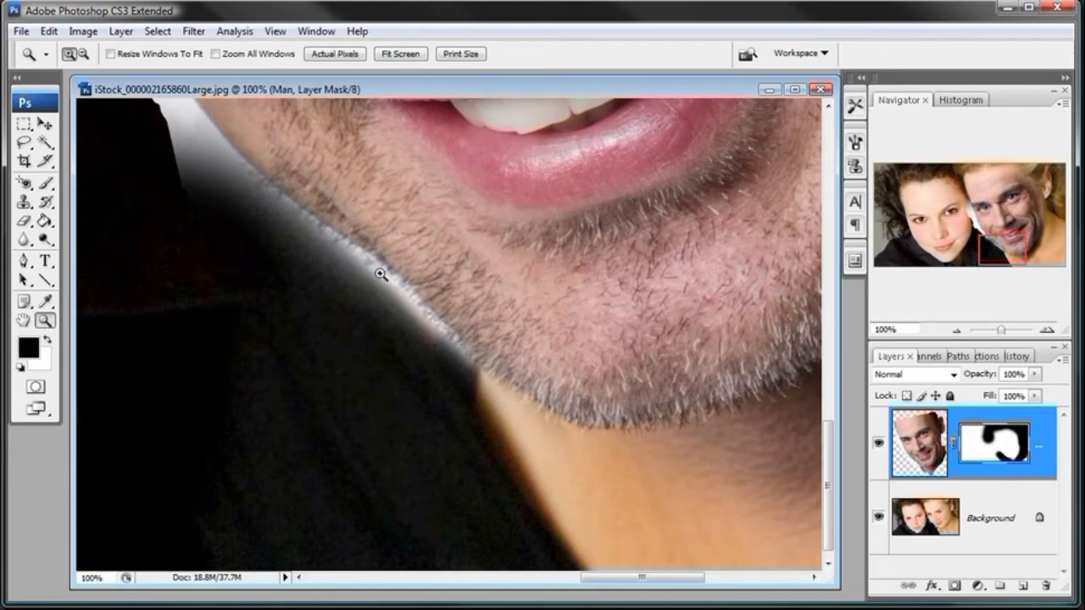
{"action": "left_click", "coordinate": [48, 183]}
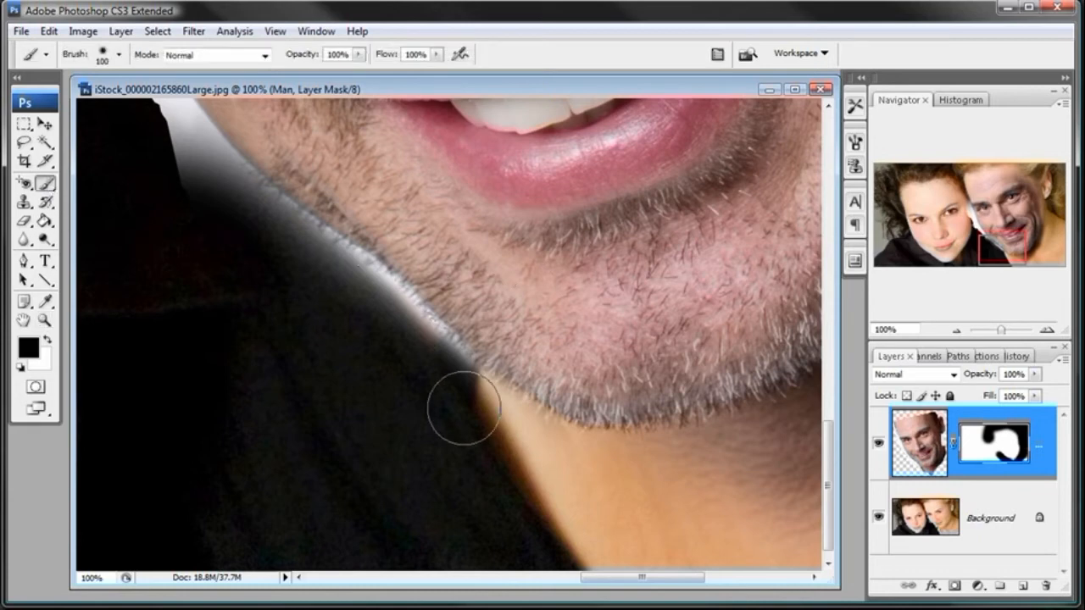
- Reduce the brush to 83 px and soften its hardness to 0%
{"action": "right_click", "coordinate": [467, 403]}
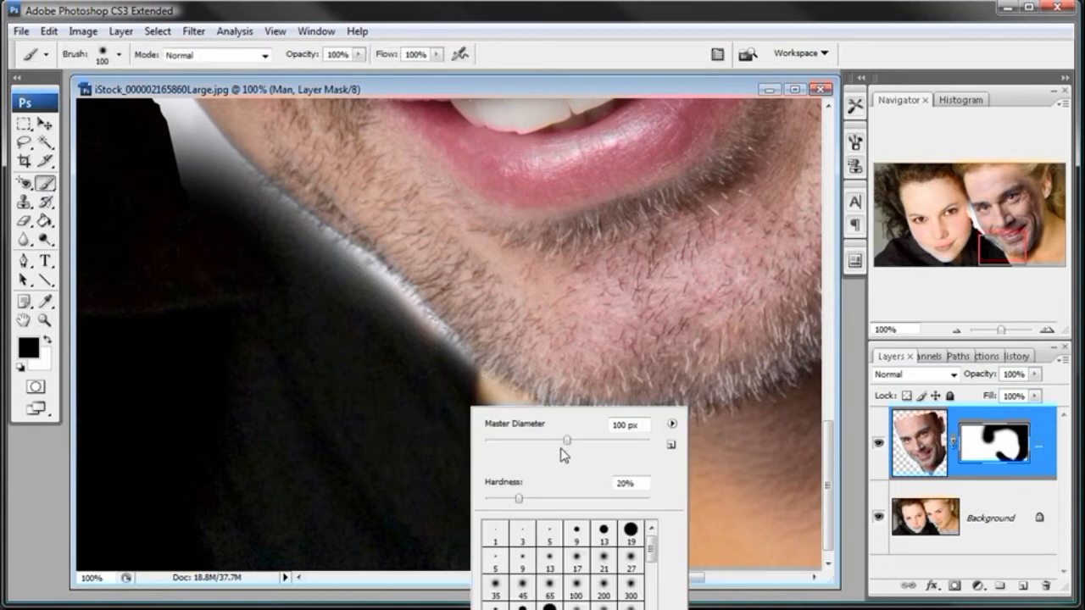
{"action": "left_click", "coordinate": [567, 91]}
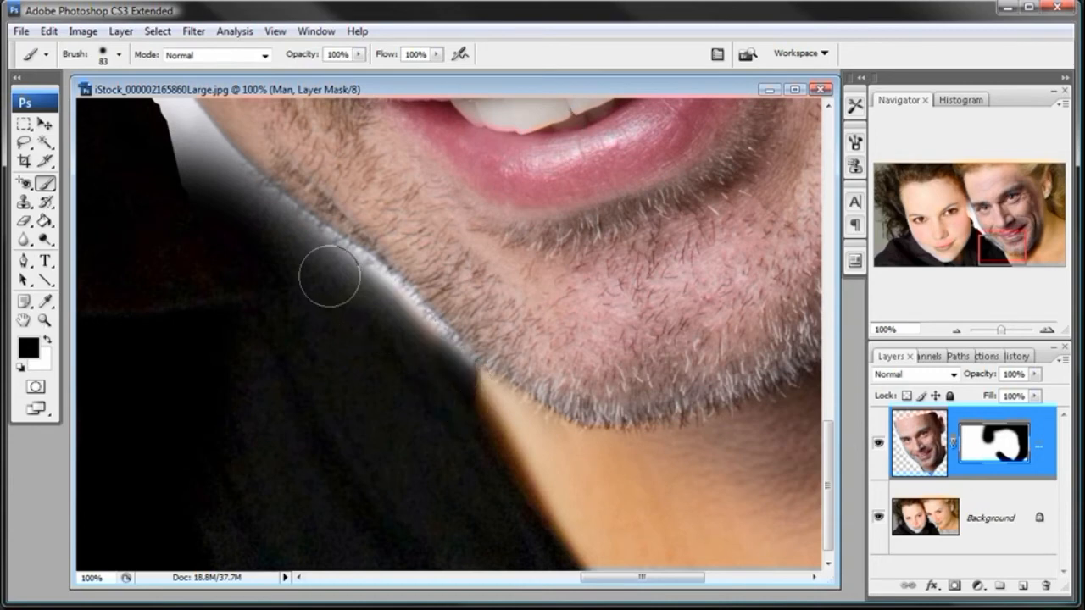
{"action": "right_click", "coordinate": [454, 371]}
{"action": "left_click_drag", "start_coordinate": [520, 466], "coordinate": [479, 465]}
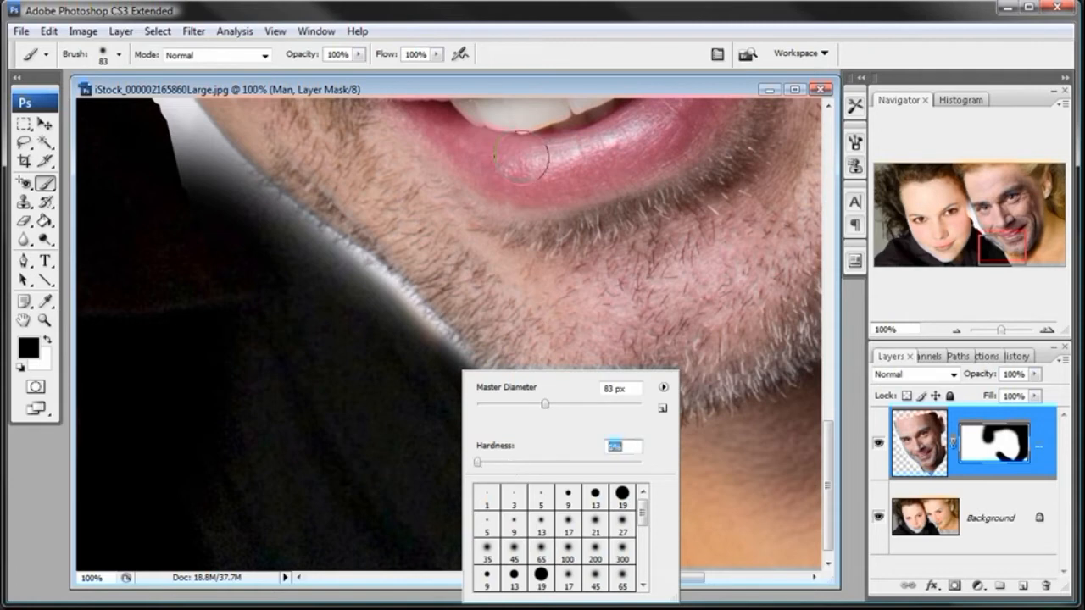
{"action": "left_click", "coordinate": [518, 93]}
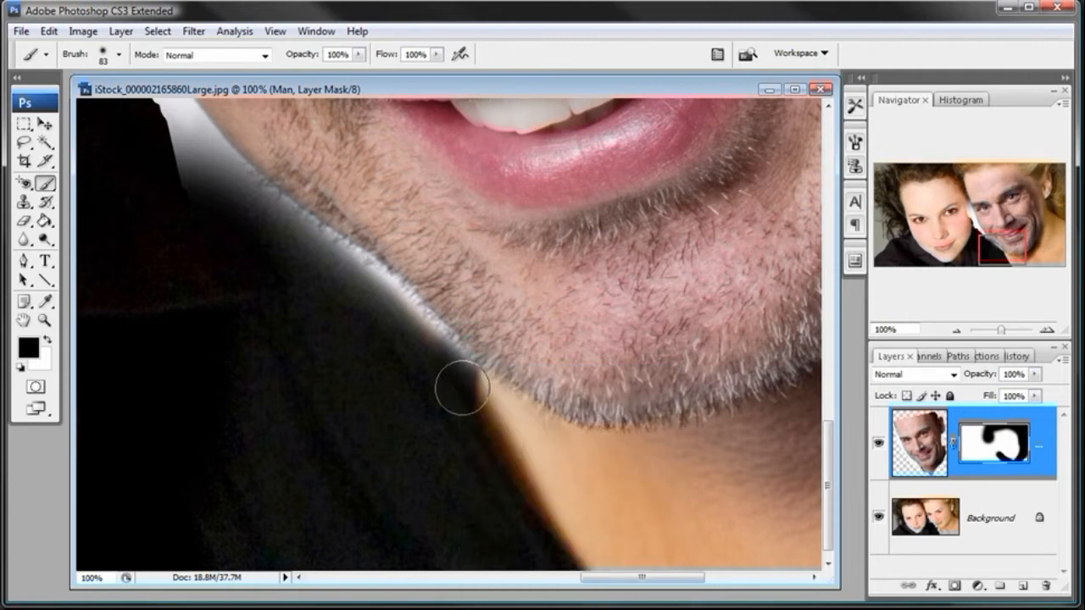
- Mask out the white fringe between the man's jawline and the black shirt, then touch up the stubbled jaw with white
{"action": "mouse_move", "coordinate": [452, 380]}
{"action": "left_mouse_down"}
{"action": "mouse_move", "coordinate": [382, 308]}
{"action": "mouse_move", "coordinate": [399, 332]}
{"action": "mouse_move", "coordinate": [337, 279]}
{"action": "mouse_move", "coordinate": [378, 322]}
{"action": "left_mouse_up"}
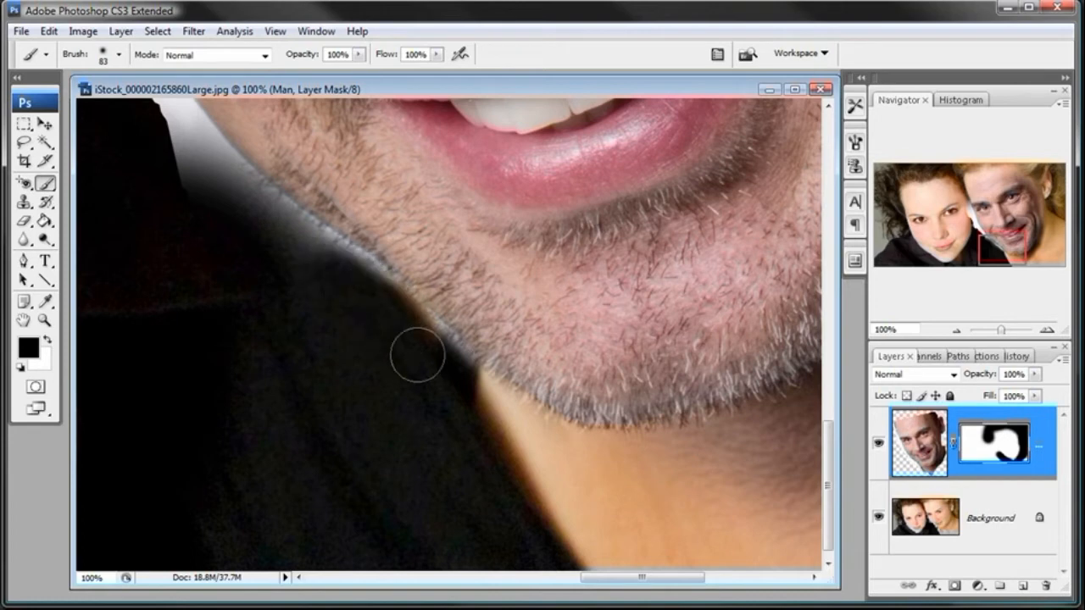
{"action": "mouse_move", "coordinate": [423, 358]}
{"action": "left_mouse_down"}
{"action": "mouse_move", "coordinate": [412, 346]}
{"action": "mouse_move", "coordinate": [453, 386]}
{"action": "mouse_move", "coordinate": [353, 276]}
{"action": "mouse_move", "coordinate": [347, 286]}
{"action": "mouse_move", "coordinate": [310, 249]}
{"action": "mouse_move", "coordinate": [293, 248]}
{"action": "left_mouse_up"}
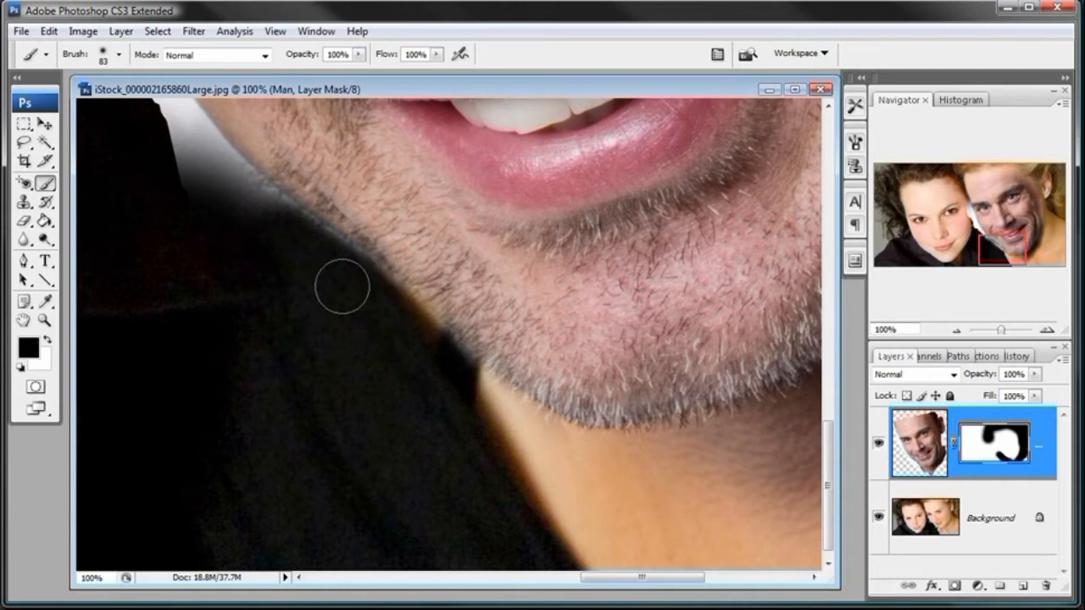
{"action": "mouse_move", "coordinate": [351, 287]}
{"action": "left_mouse_down"}
{"action": "mouse_move", "coordinate": [231, 189]}
{"action": "mouse_move", "coordinate": [361, 293]}
{"action": "mouse_move", "coordinate": [431, 374]}
{"action": "mouse_move", "coordinate": [396, 328]}
{"action": "left_mouse_up"}
{"action": "key", "text": "x"}
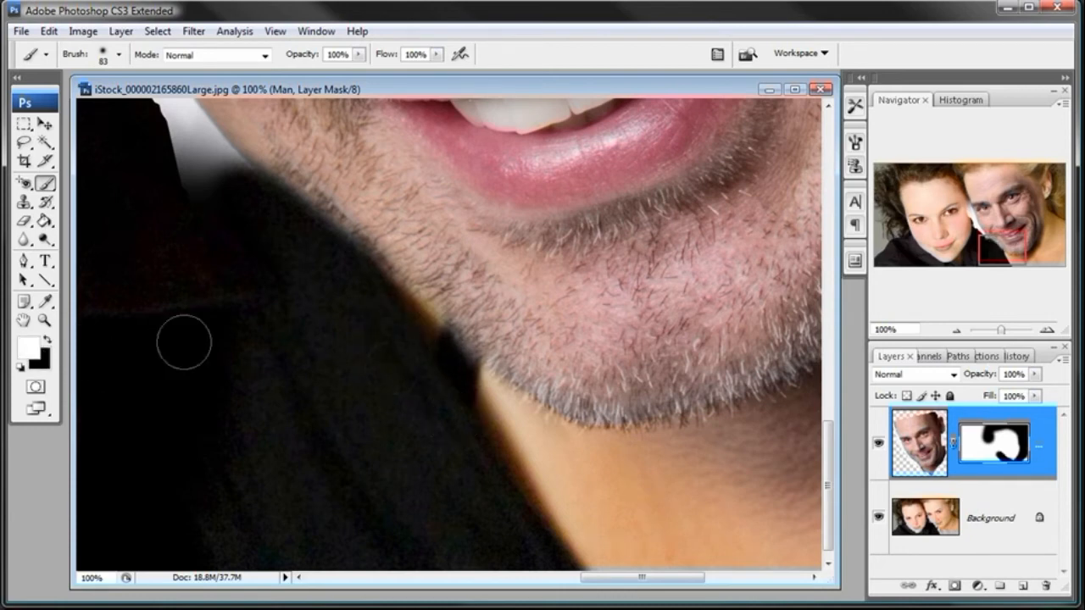
{"action": "left_click_drag", "start_coordinate": [507, 341], "coordinate": [411, 233]}
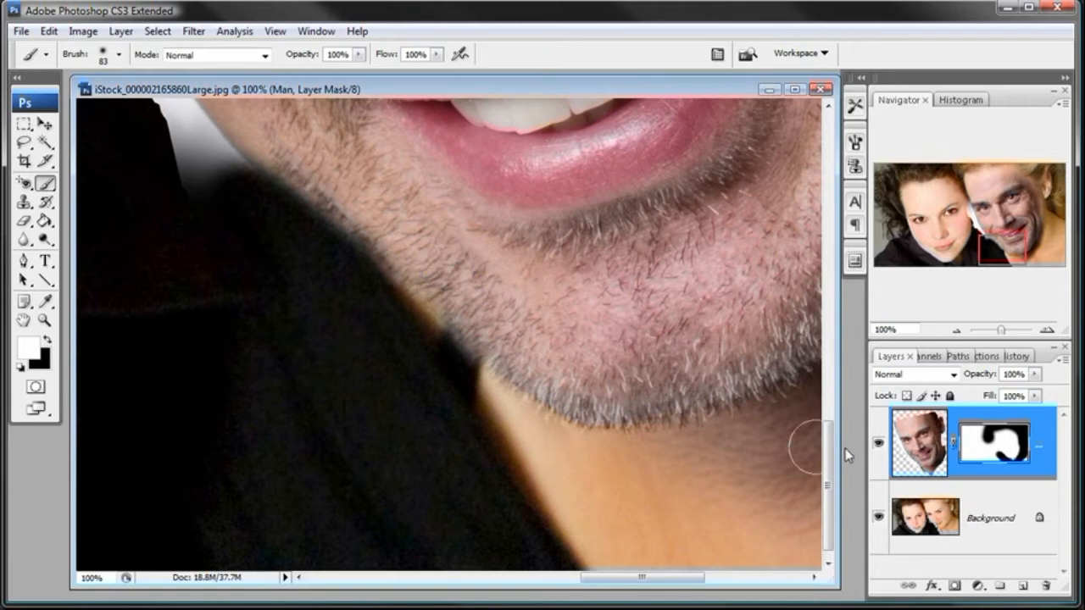
- Hide and show the man's layer to compare the masked jawline with the original photo beneath it
{"action": "left_click", "coordinate": [878, 443]}
{"action": "left_click", "coordinate": [878, 443]}
{"action": "left_click", "coordinate": [878, 443]}
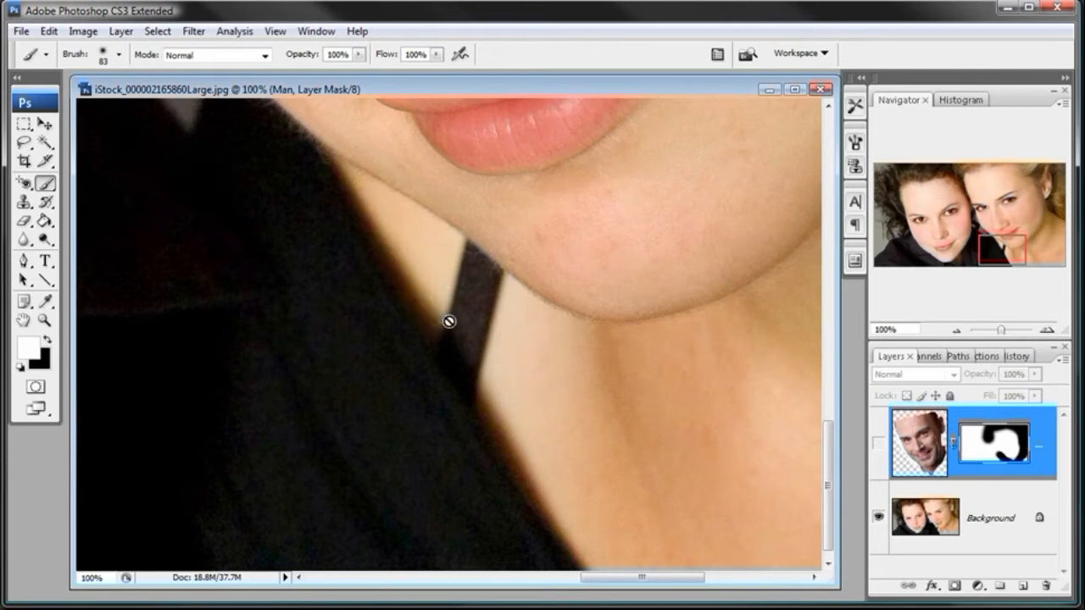
{"action": "left_click", "coordinate": [878, 444]}
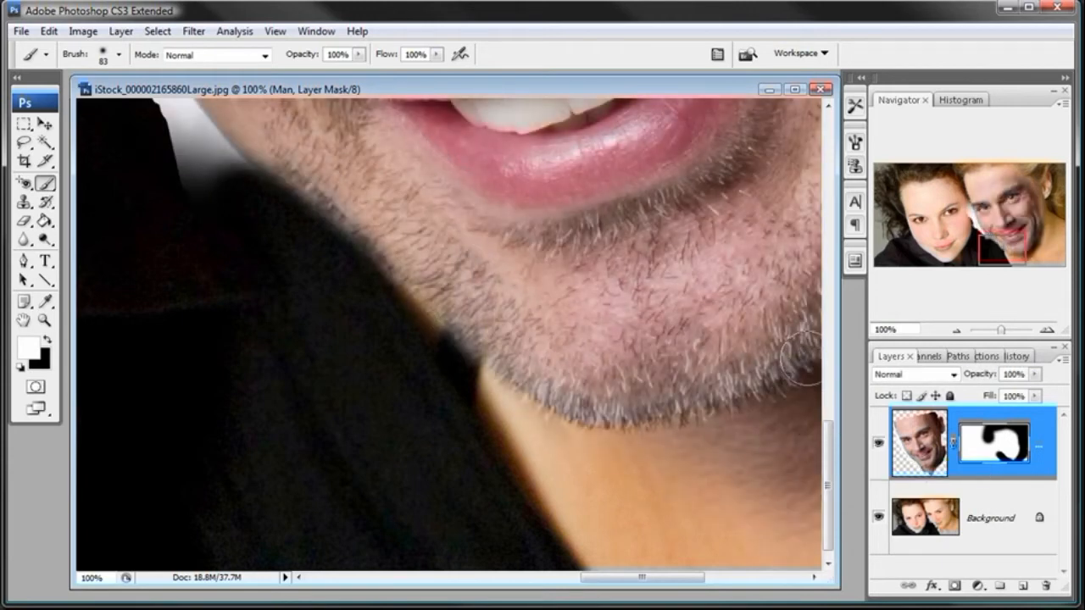
{"action": "left_click", "coordinate": [956, 330]}
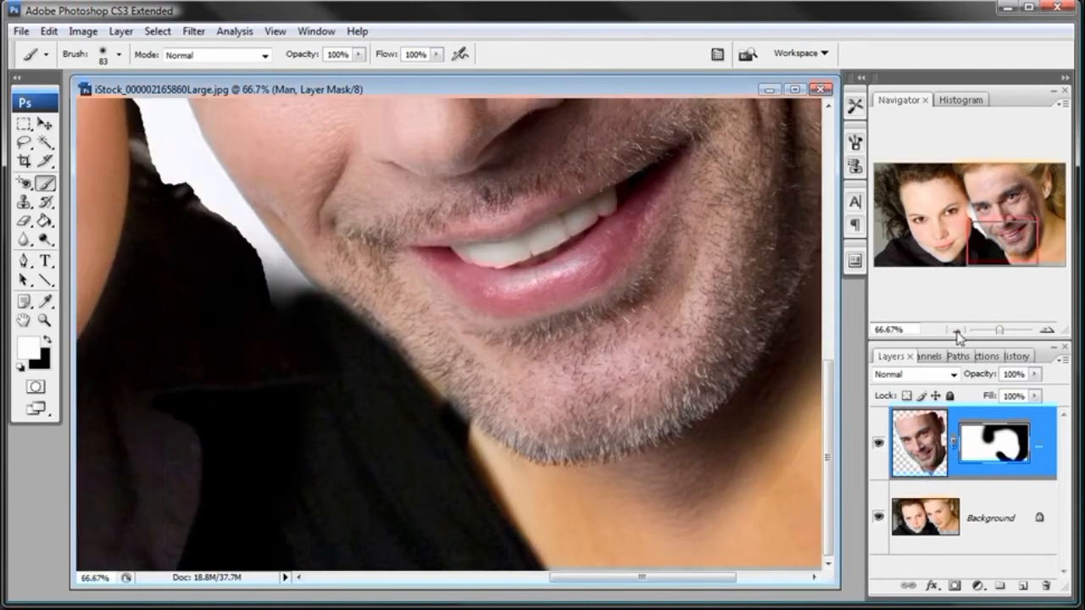
{"action": "left_click", "coordinate": [956, 331]}
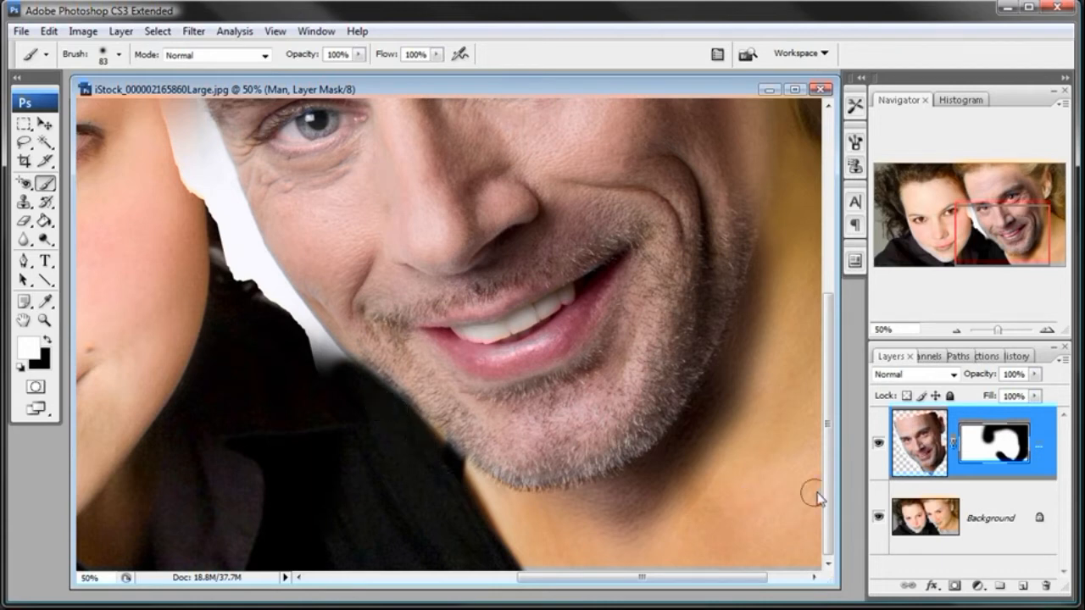
{"action": "left_click", "coordinate": [878, 444]}
{"action": "left_click", "coordinate": [878, 445]}
- Paint black on the mask to clear the remaining fringe where the jaw meets the shirt below the white gap
{"action": "key", "text": "x"}
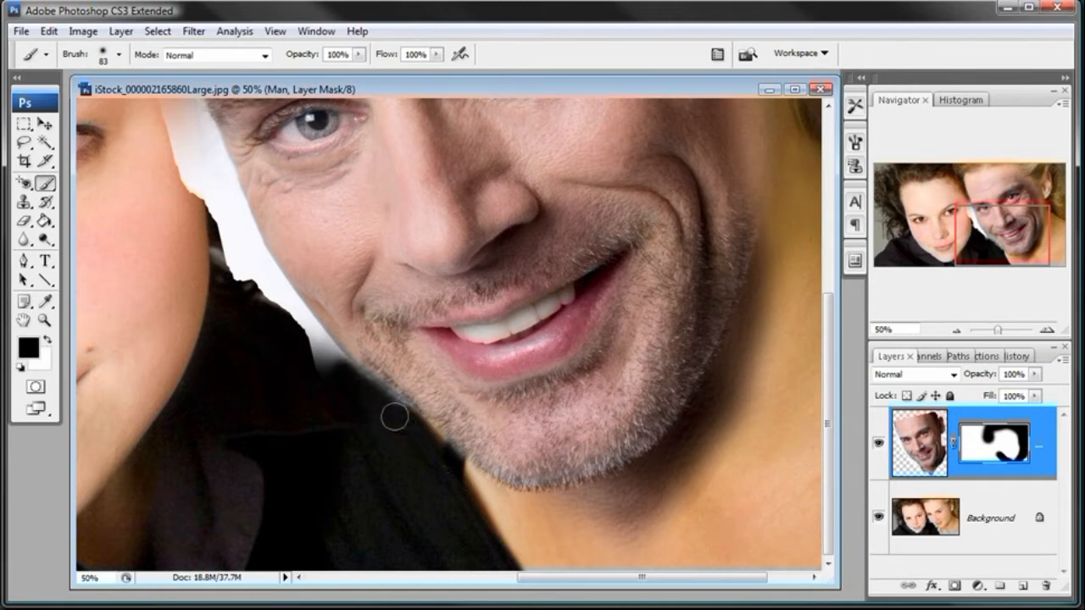
{"action": "mouse_move", "coordinate": [363, 394]}
{"action": "left_mouse_down"}
{"action": "mouse_move", "coordinate": [339, 376]}
{"action": "mouse_move", "coordinate": [347, 383]}
{"action": "left_mouse_up"}
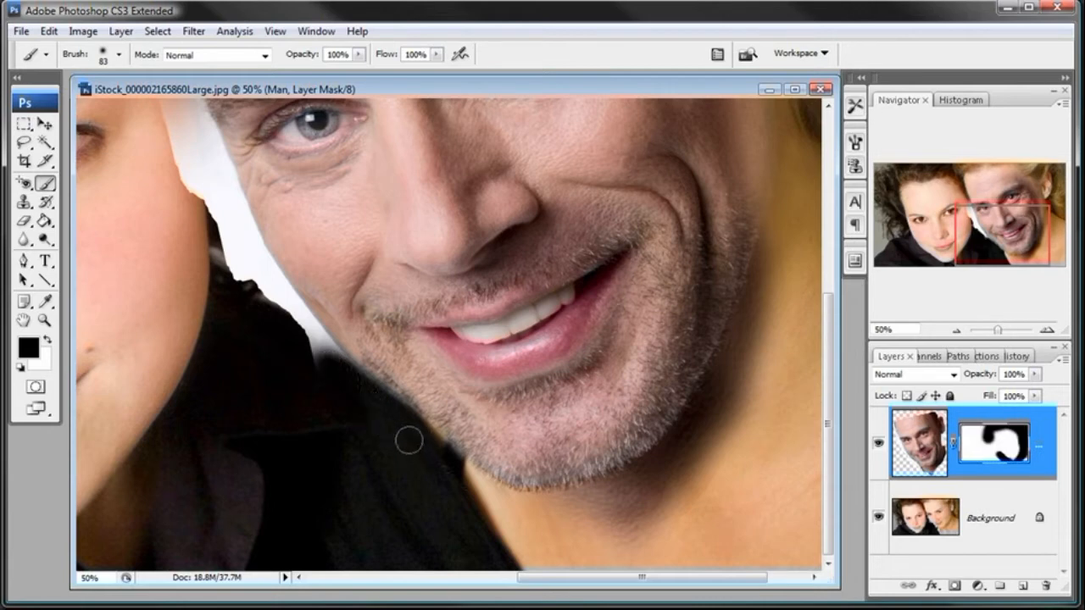
{"action": "mouse_move", "coordinate": [378, 402]}
{"action": "left_mouse_down"}
{"action": "mouse_move", "coordinate": [322, 359]}
{"action": "mouse_move", "coordinate": [368, 410]}
{"action": "left_mouse_up"}
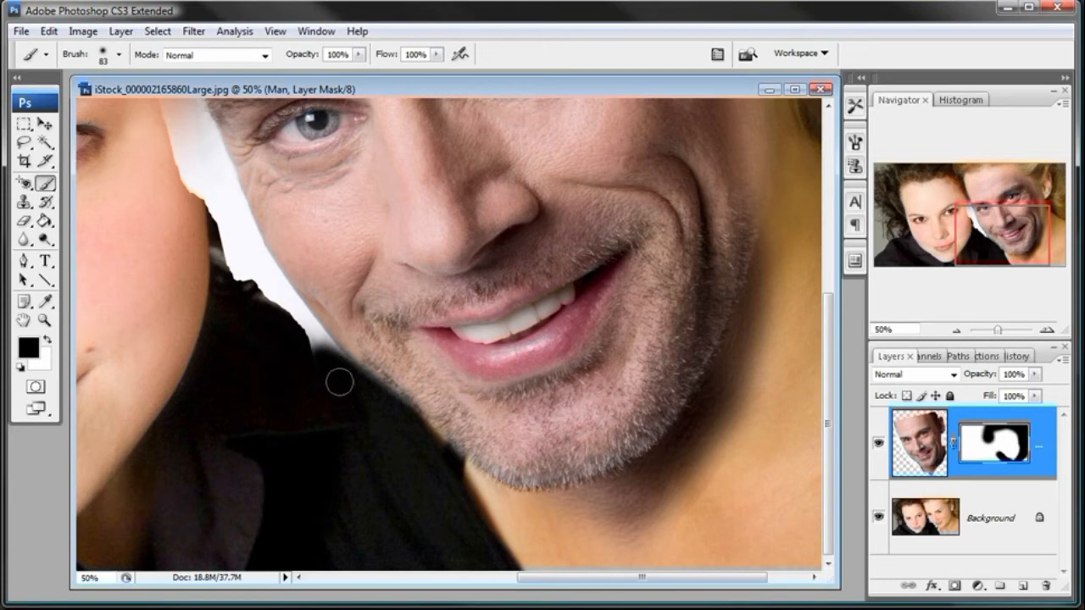
{"action": "key", "text": "z"}
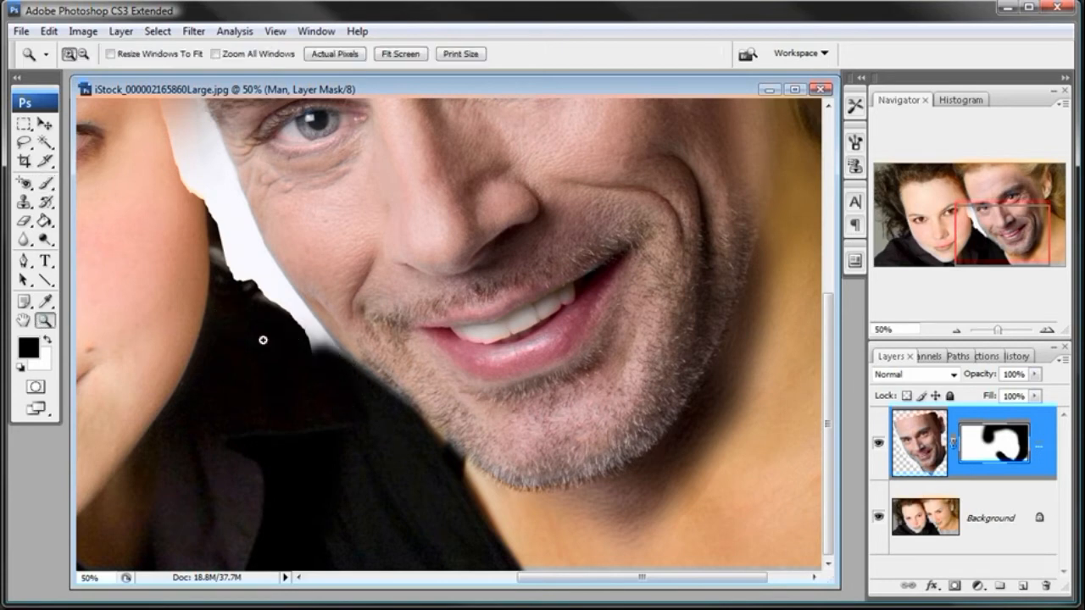
- Paint black on the man's layer mask to clear the lower tip of the white gap beside his jaw
{"action": "left_click", "coordinate": [377, 346]}
{"action": "left_click", "coordinate": [424, 359]}
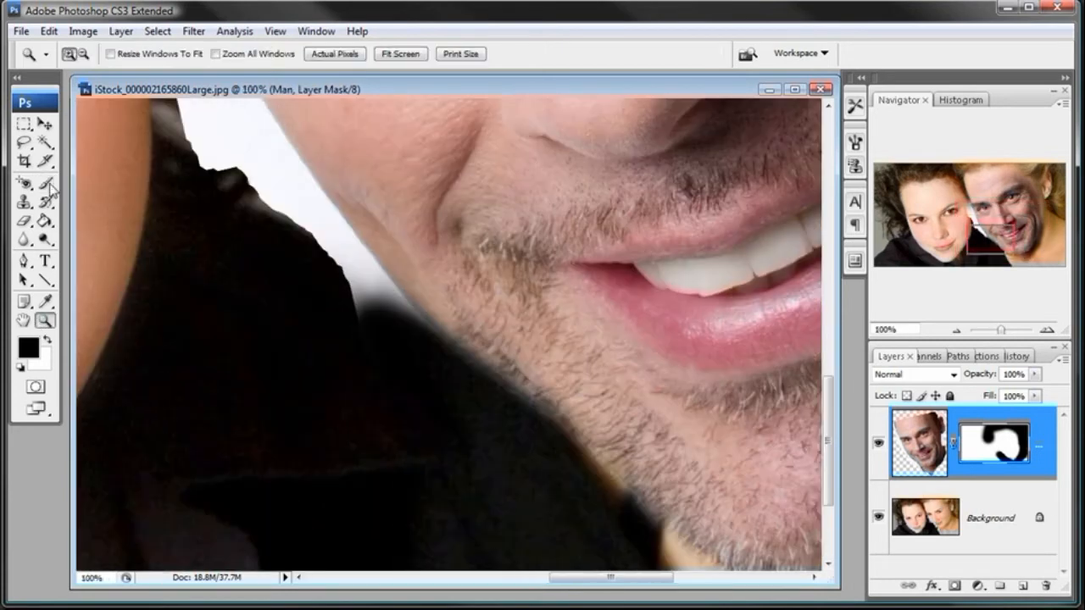
{"action": "key", "text": "b"}
{"action": "mouse_move", "coordinate": [392, 331]}
{"action": "left_mouse_down"}
{"action": "mouse_move", "coordinate": [325, 268]}
{"action": "mouse_move", "coordinate": [377, 325]}
{"action": "mouse_move", "coordinate": [331, 271]}
{"action": "mouse_move", "coordinate": [349, 297]}
{"action": "left_mouse_up"}
- Set the brush diameter to 63 px and its hardness to 25%
{"action": "right_click", "coordinate": [405, 341]}
{"action": "left_click_drag", "start_coordinate": [491, 373], "coordinate": [487, 373]}
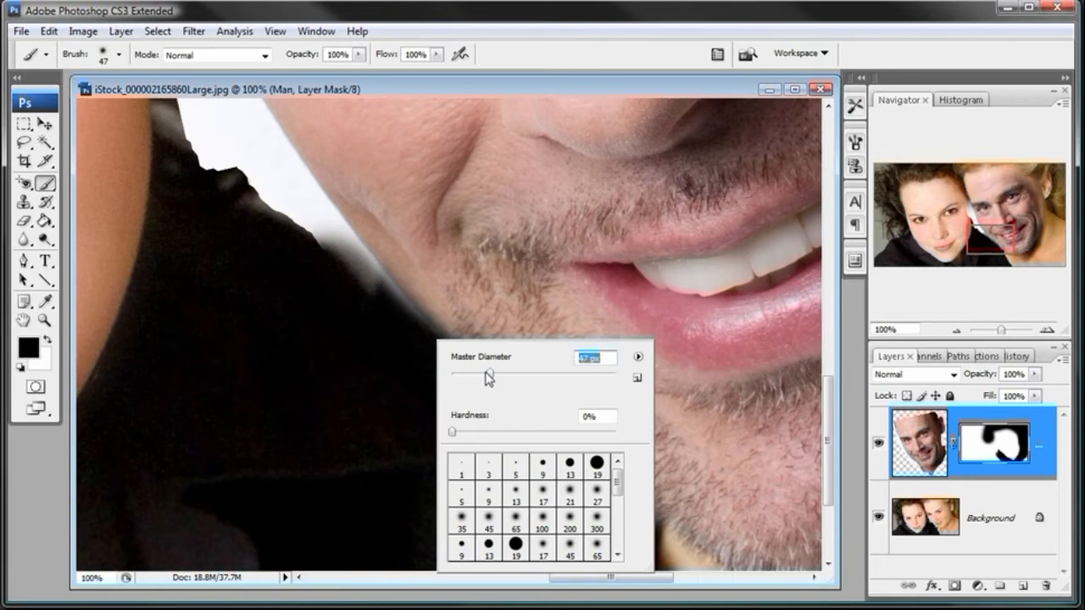
{"action": "left_click", "coordinate": [499, 431]}
{"action": "left_click_drag", "start_coordinate": [507, 374], "coordinate": [503, 374]}
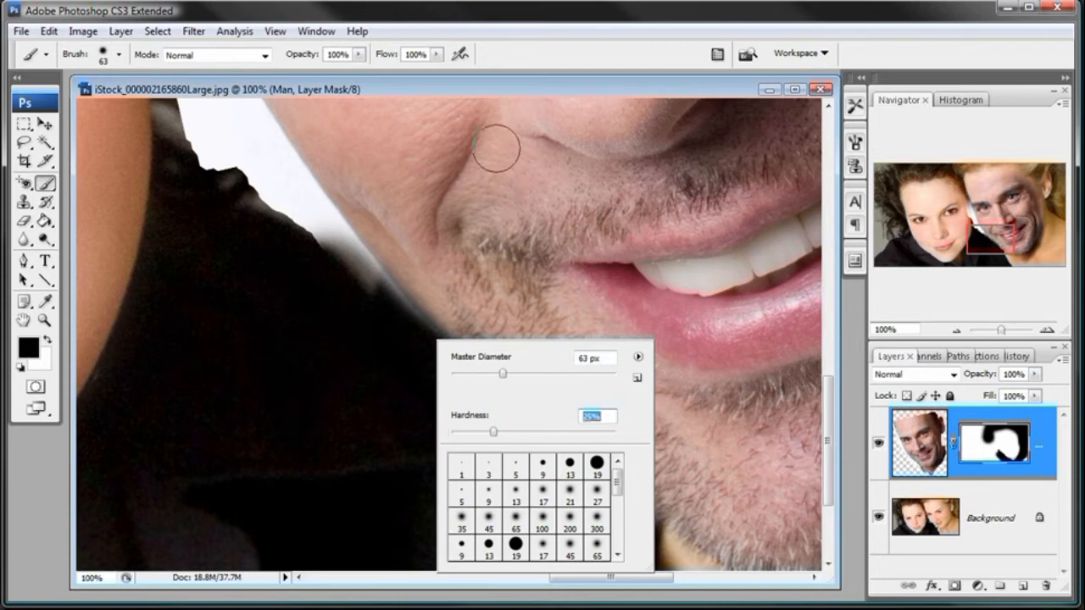
{"action": "left_click", "coordinate": [500, 93]}
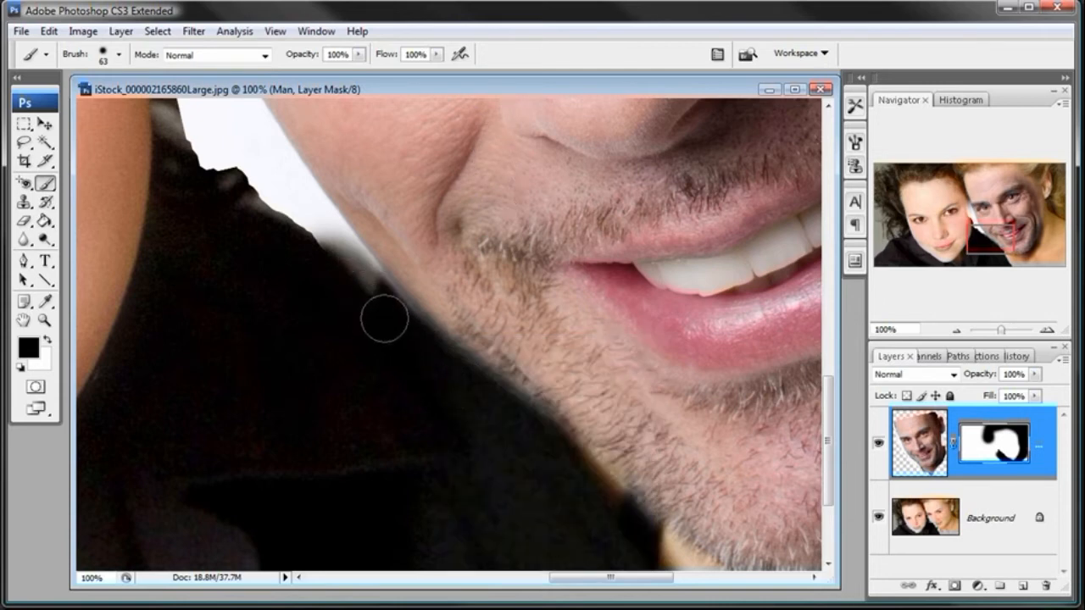
- Mask out the remaining white gap between the two faces, following the man's jaw and cheek up to his eye
{"action": "mouse_move", "coordinate": [360, 291]}
{"action": "left_mouse_down"}
{"action": "mouse_move", "coordinate": [299, 210]}
{"action": "mouse_move", "coordinate": [355, 283]}
{"action": "left_mouse_up"}
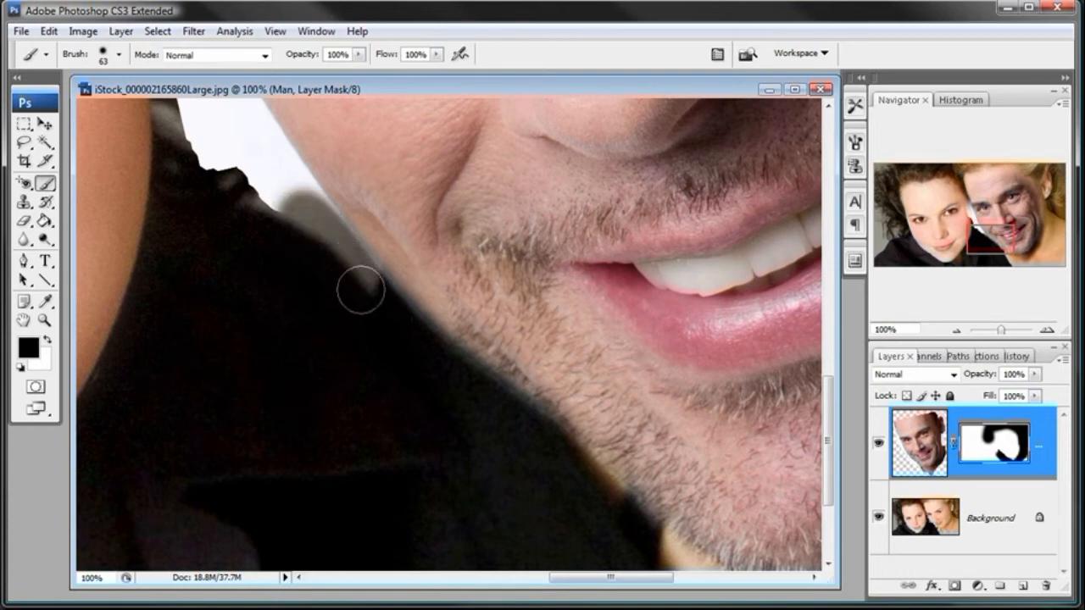
{"action": "mouse_move", "coordinate": [357, 285]}
{"action": "left_mouse_down"}
{"action": "mouse_move", "coordinate": [296, 210]}
{"action": "mouse_move", "coordinate": [317, 234]}
{"action": "mouse_move", "coordinate": [303, 214]}
{"action": "mouse_move", "coordinate": [310, 249]}
{"action": "mouse_move", "coordinate": [491, 410]}
{"action": "mouse_move", "coordinate": [496, 394]}
{"action": "mouse_move", "coordinate": [442, 336]}
{"action": "mouse_move", "coordinate": [464, 367]}
{"action": "mouse_move", "coordinate": [392, 325]}
{"action": "mouse_move", "coordinate": [363, 258]}
{"action": "mouse_move", "coordinate": [385, 275]}
{"action": "mouse_move", "coordinate": [420, 322]}
{"action": "mouse_move", "coordinate": [483, 372]}
{"action": "mouse_move", "coordinate": [516, 431]}
{"action": "left_mouse_up"}
{"action": "mouse_move", "coordinate": [431, 359]}
{"action": "left_mouse_down"}
{"action": "mouse_move", "coordinate": [517, 415]}
{"action": "mouse_move", "coordinate": [474, 347]}
{"action": "mouse_move", "coordinate": [521, 405]}
{"action": "left_mouse_up"}
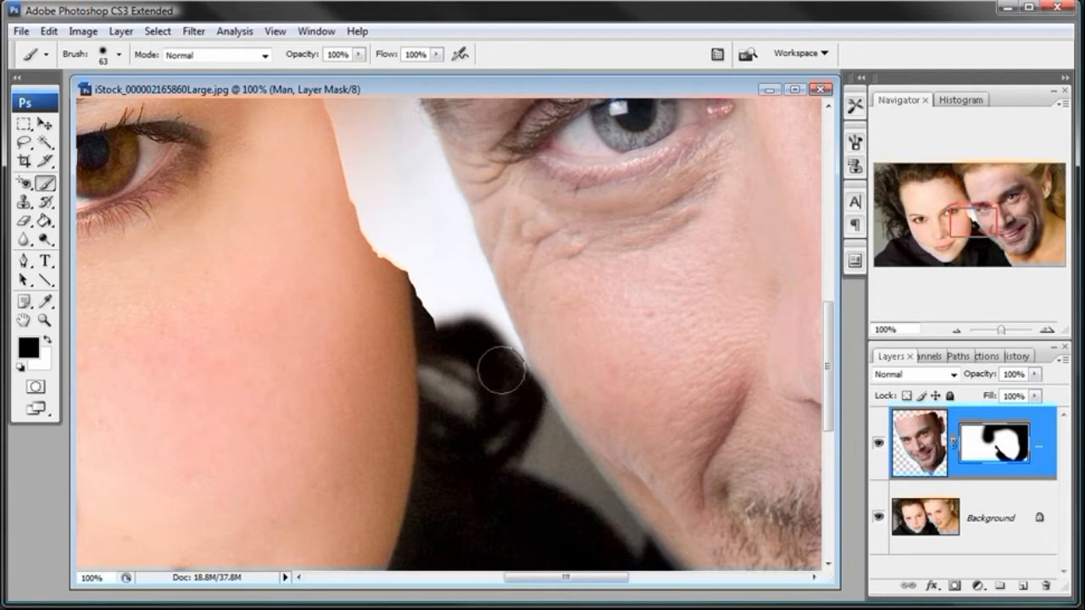
{"action": "mouse_move", "coordinate": [508, 383]}
{"action": "left_mouse_down"}
{"action": "mouse_move", "coordinate": [462, 269]}
{"action": "mouse_move", "coordinate": [451, 320]}
{"action": "mouse_move", "coordinate": [410, 243]}
{"action": "mouse_move", "coordinate": [358, 203]}
{"action": "left_mouse_up"}
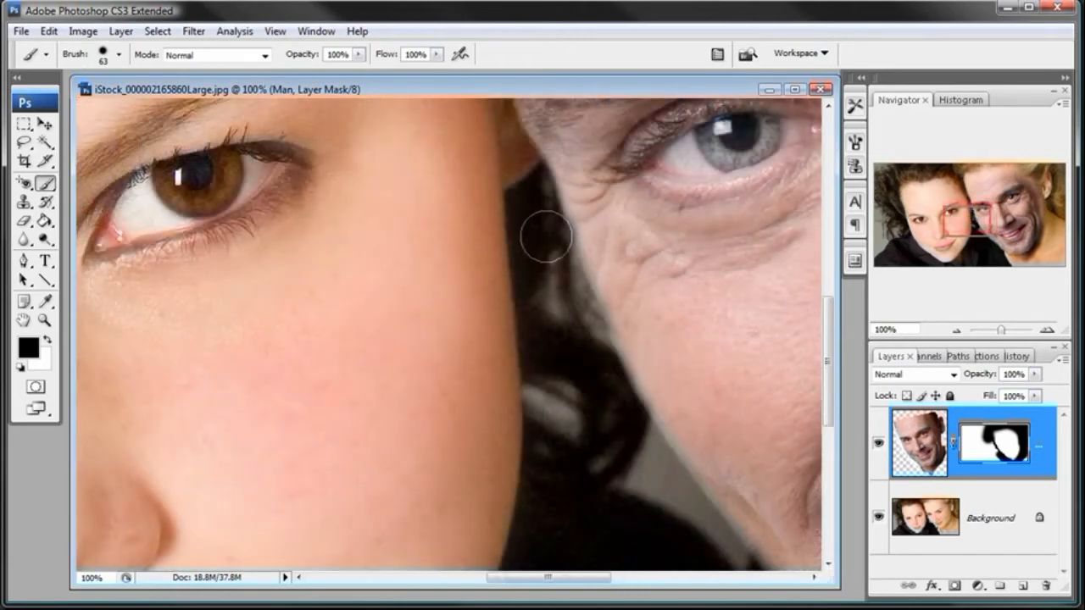
{"action": "left_click_drag", "start_coordinate": [714, 344], "coordinate": [715, 336]}
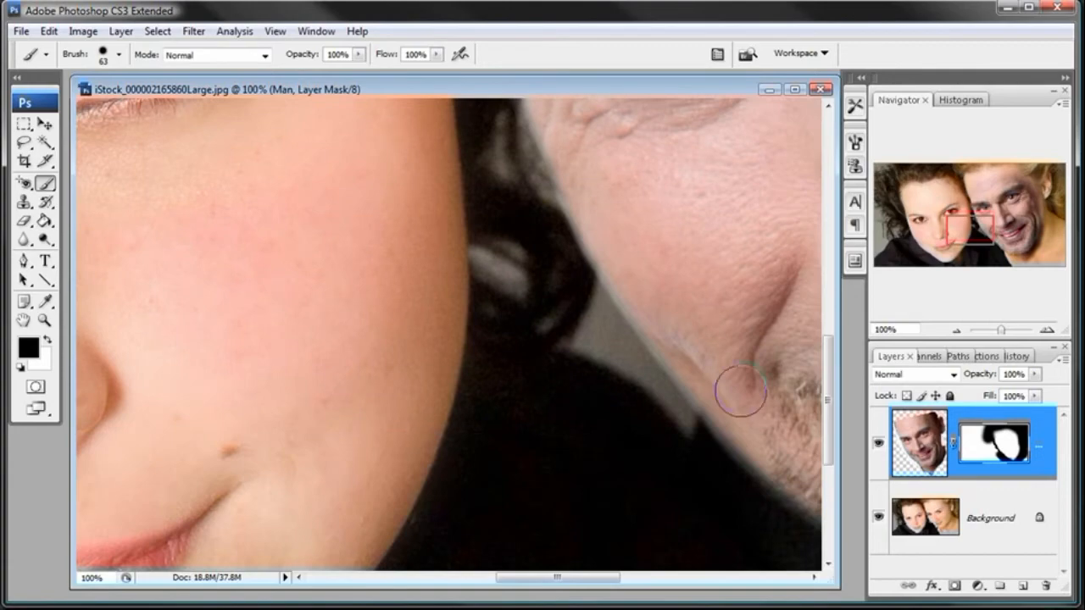
- Enlarge the brush to 349 px and soften its hardness to 0%
{"action": "left_click", "coordinate": [956, 330]}
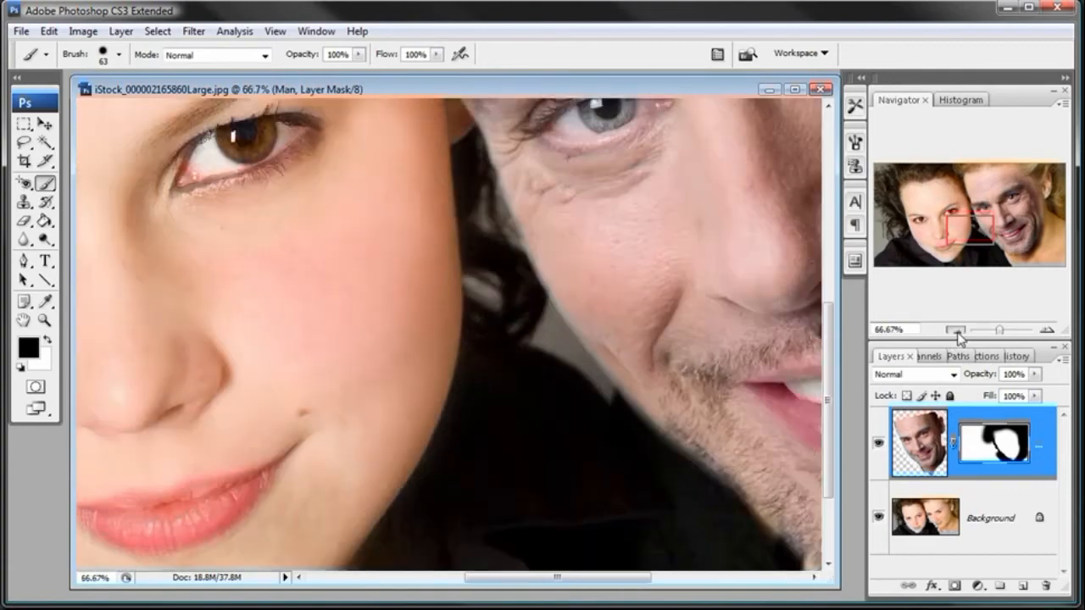
{"action": "left_click", "coordinate": [955, 330]}
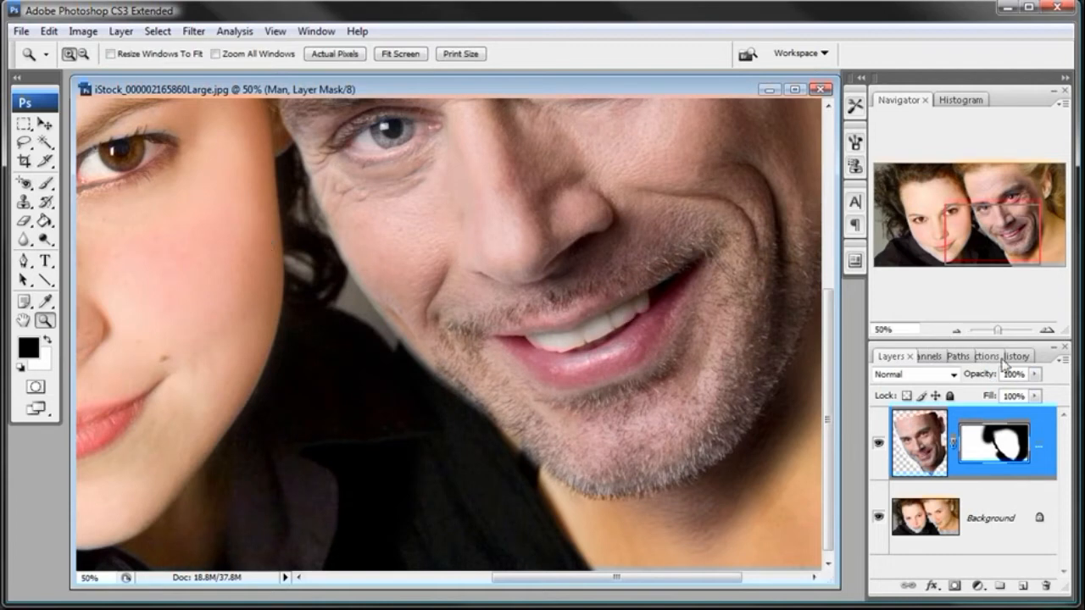
{"action": "left_click", "coordinate": [952, 331]}
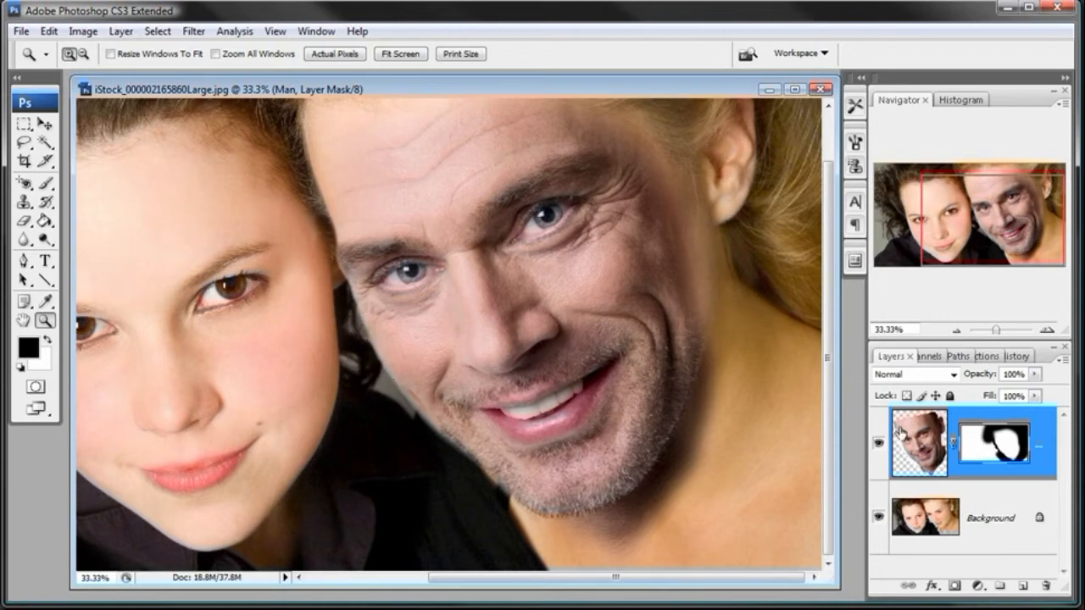
{"action": "left_click", "coordinate": [955, 331]}
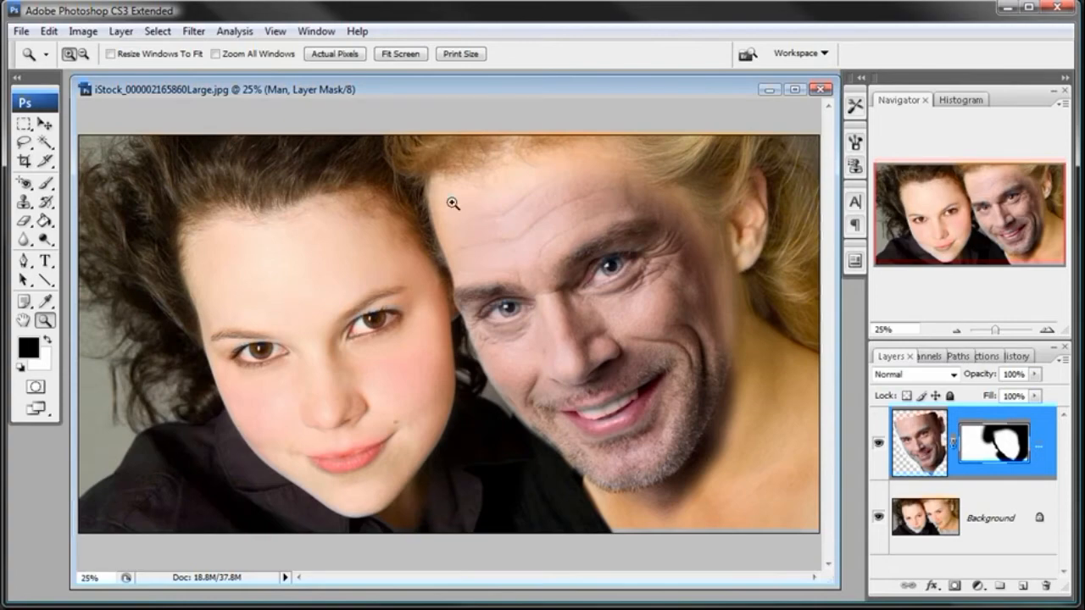
{"action": "left_click", "coordinate": [613, 255]}
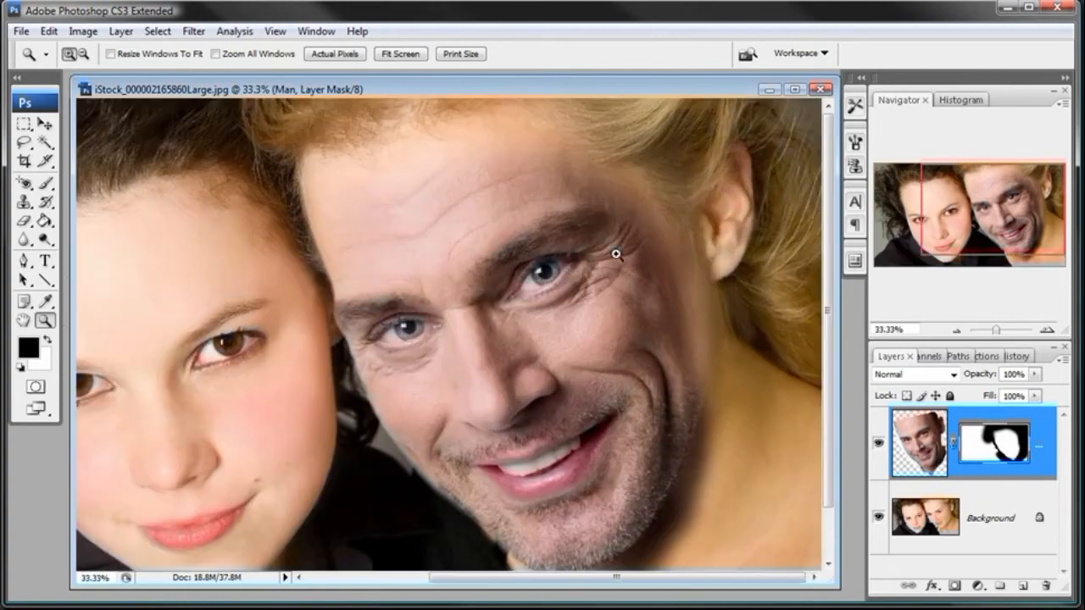
{"action": "left_click", "coordinate": [528, 234]}
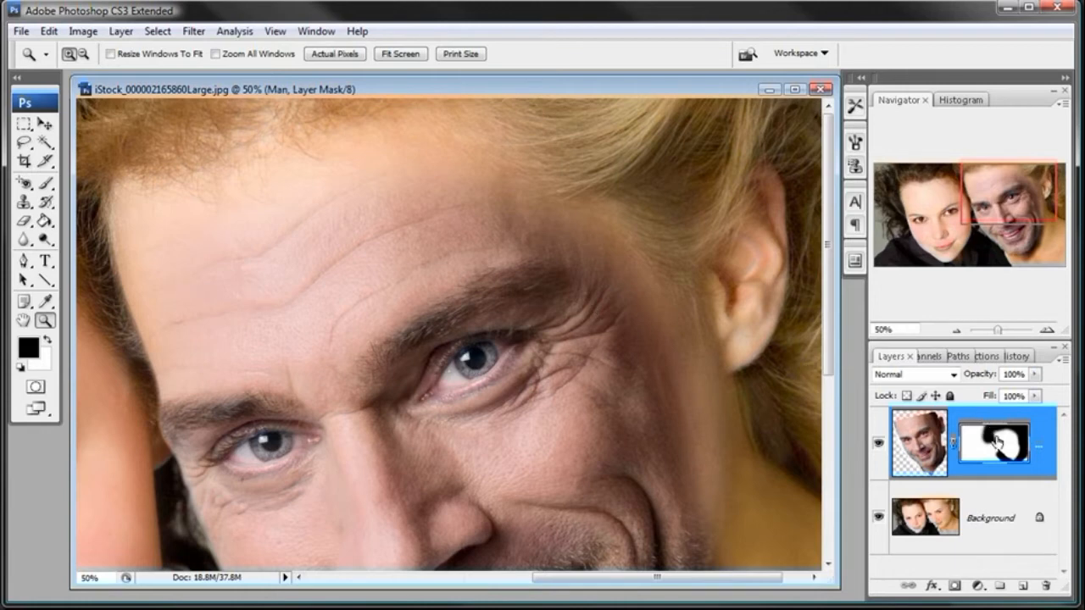
{"action": "left_click", "coordinate": [45, 183]}
{"action": "right_click", "coordinate": [524, 222]}
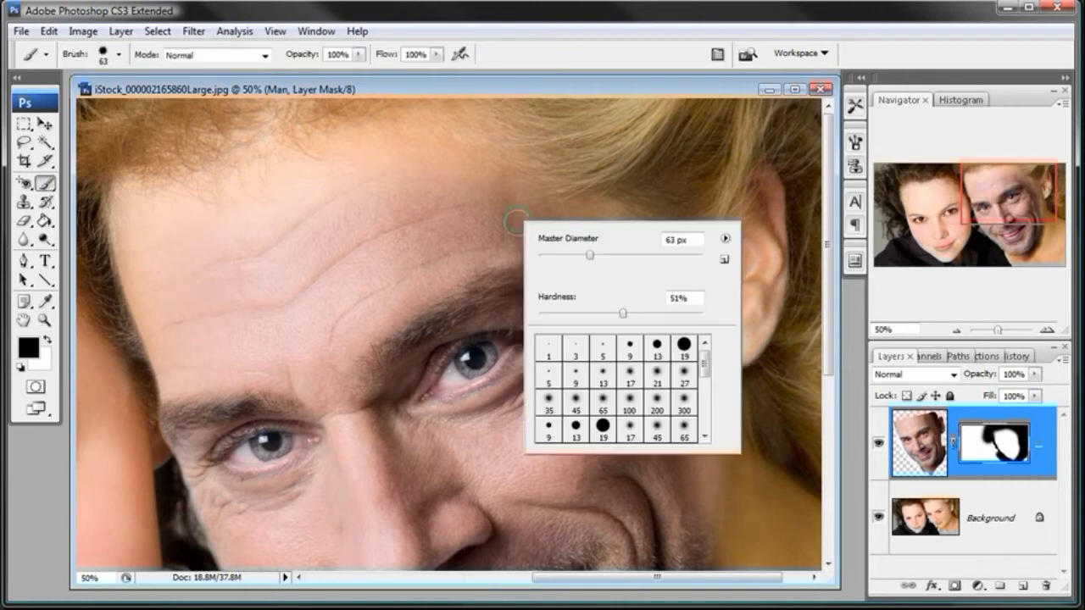
{"action": "left_click_drag", "start_coordinate": [585, 312], "coordinate": [539, 314]}
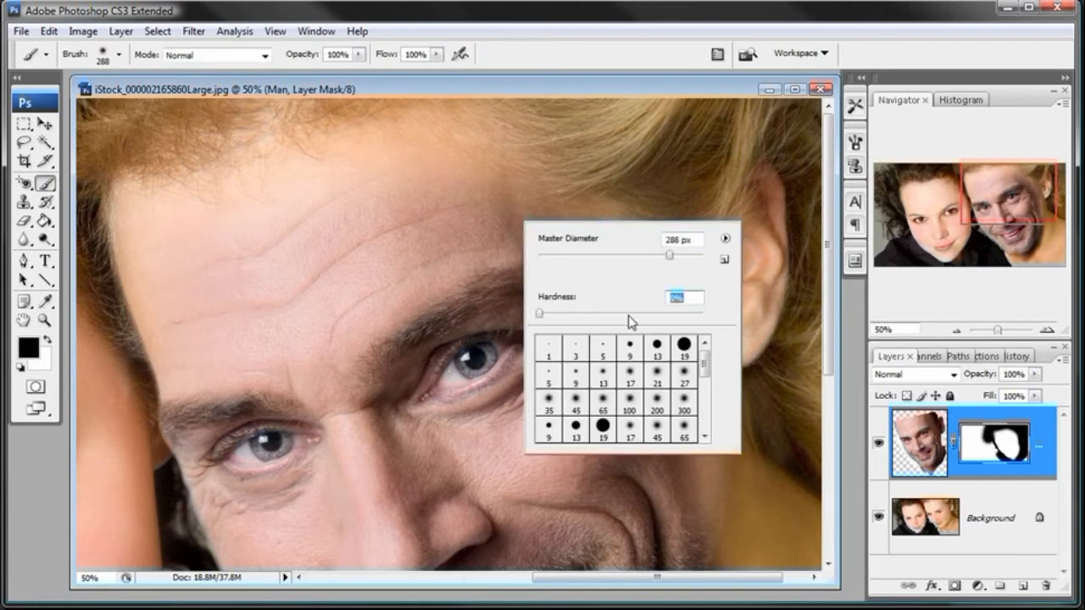
{"action": "left_click", "coordinate": [659, 90]}
{"action": "key", "text": "]"}
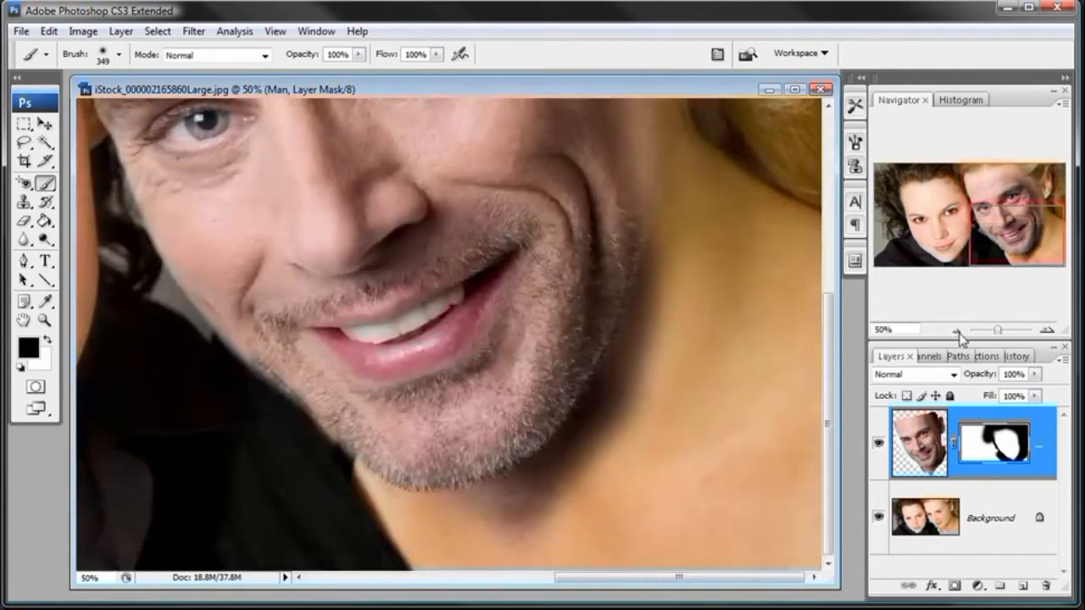
- Hide and show the man's layer to compare the blended face with the original across the whole photo
{"action": "left_click", "coordinate": [956, 331]}
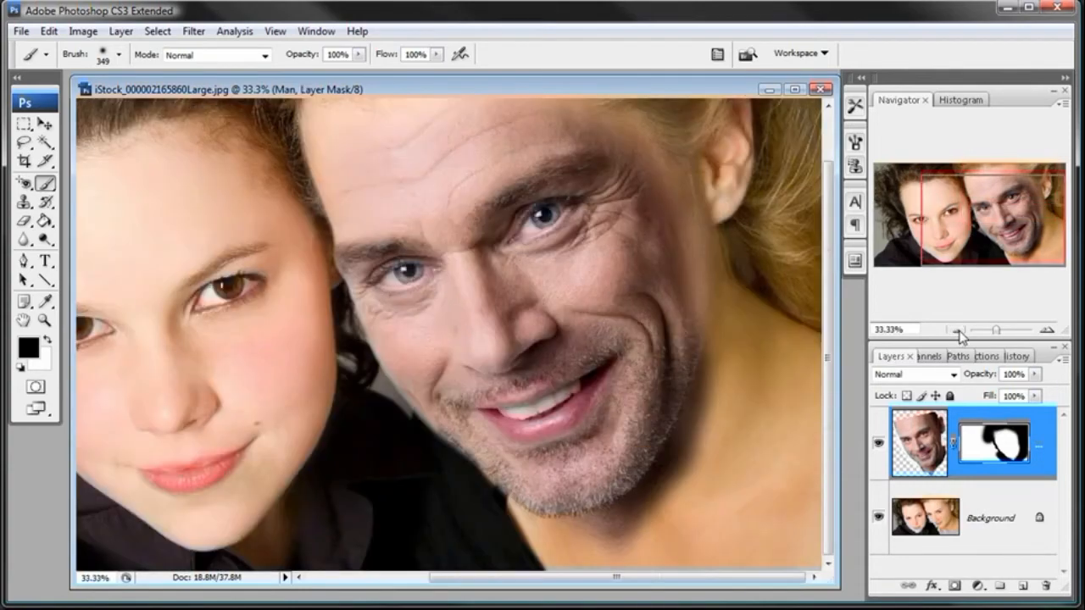
{"action": "left_click", "coordinate": [956, 330]}
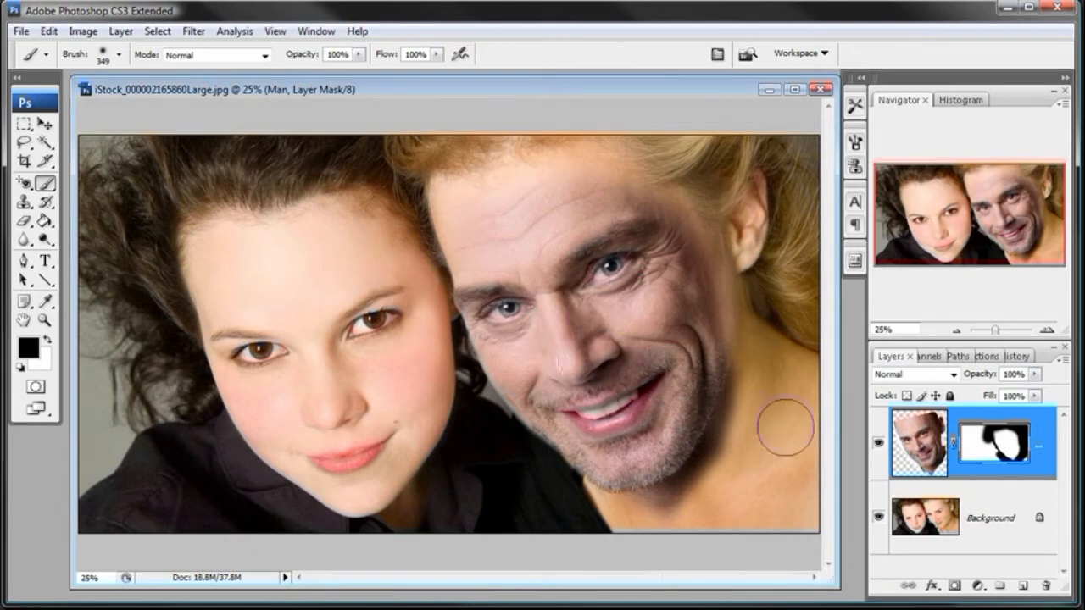
{"action": "left_click", "coordinate": [878, 445]}
{"action": "left_click", "coordinate": [878, 445]}
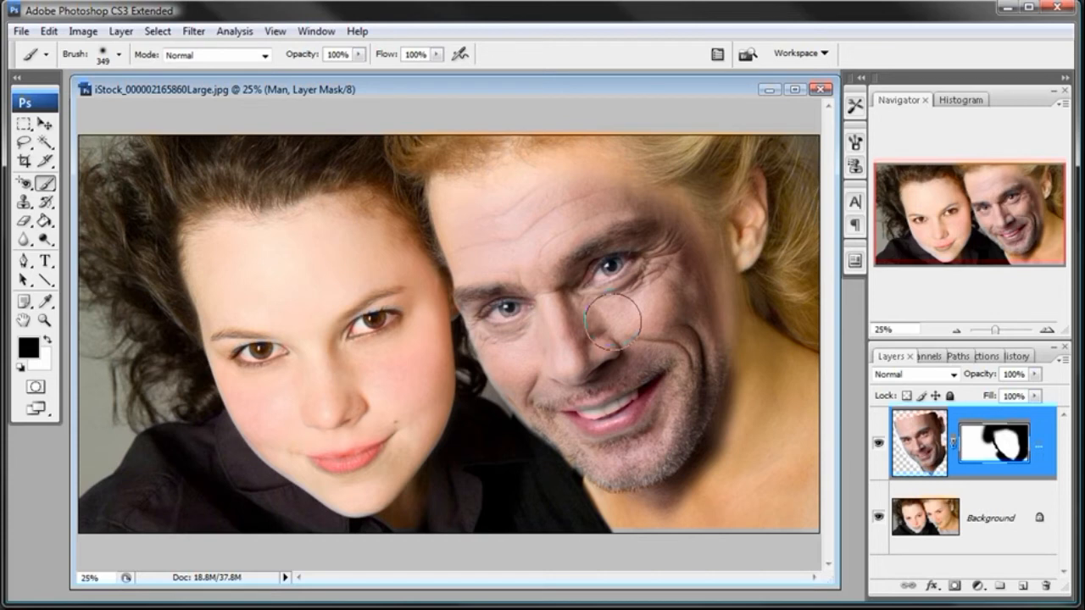
- Convert the image to CMYK Color mode without flattening its layers
{"action": "left_click", "coordinate": [85, 31]}
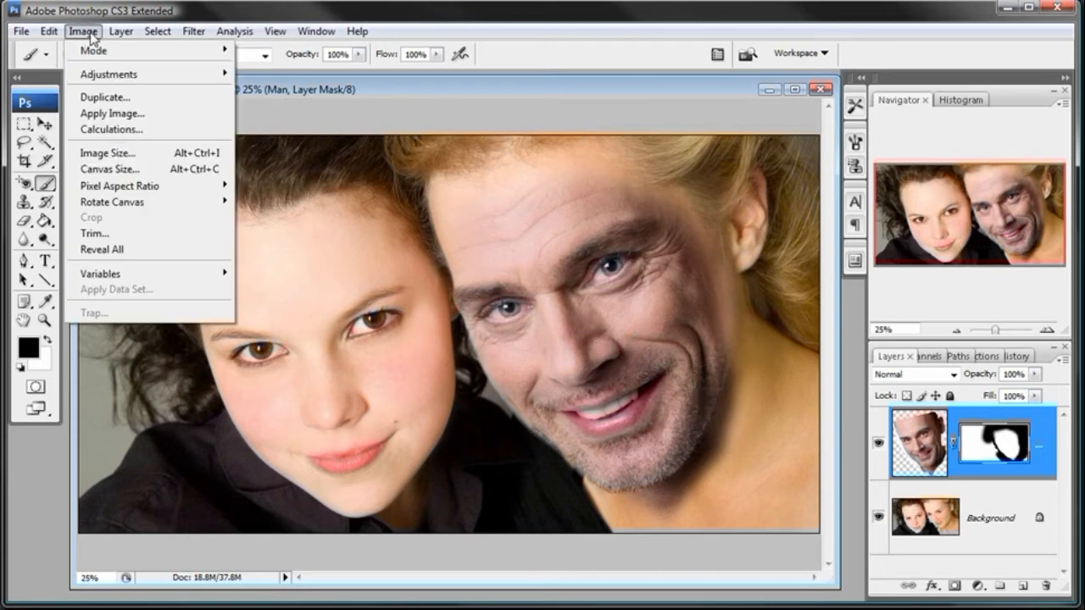
{"action": "mouse_move", "coordinate": [91, 52]}
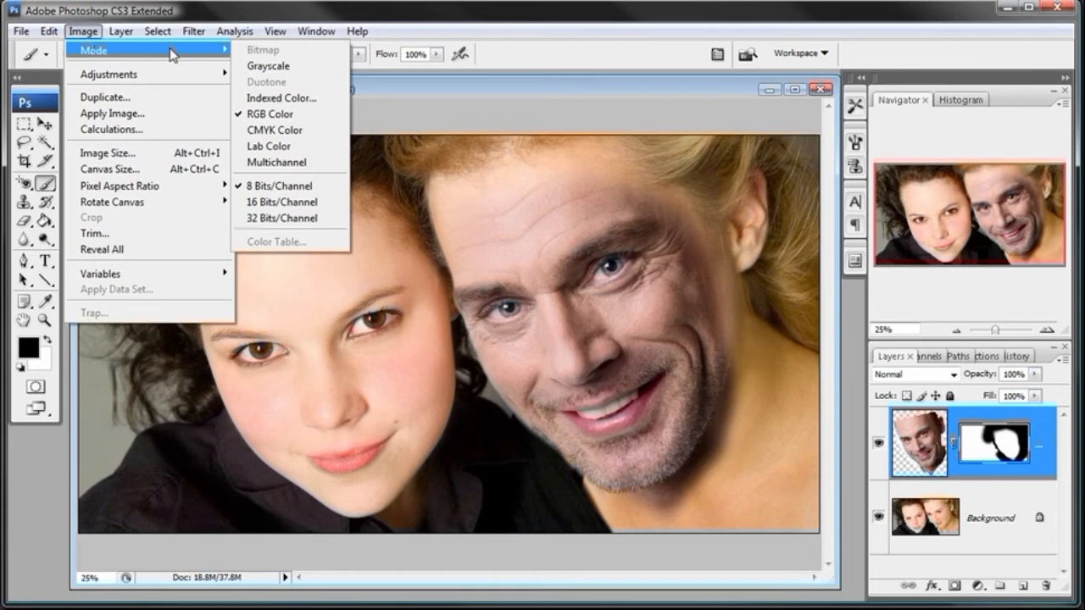
{"action": "left_click", "coordinate": [273, 131]}
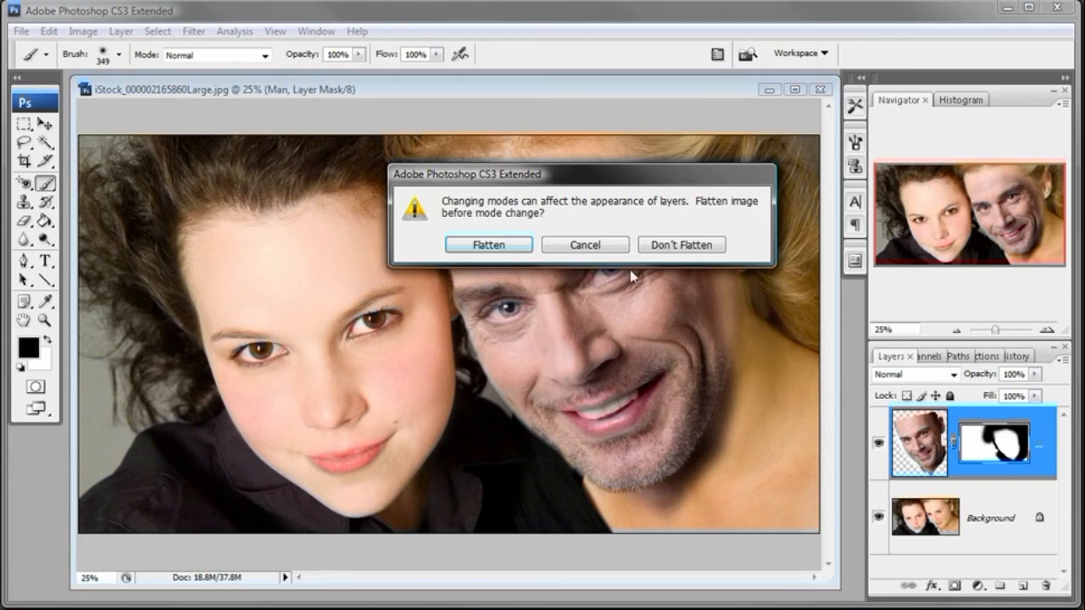
{"action": "left_click", "coordinate": [676, 254]}
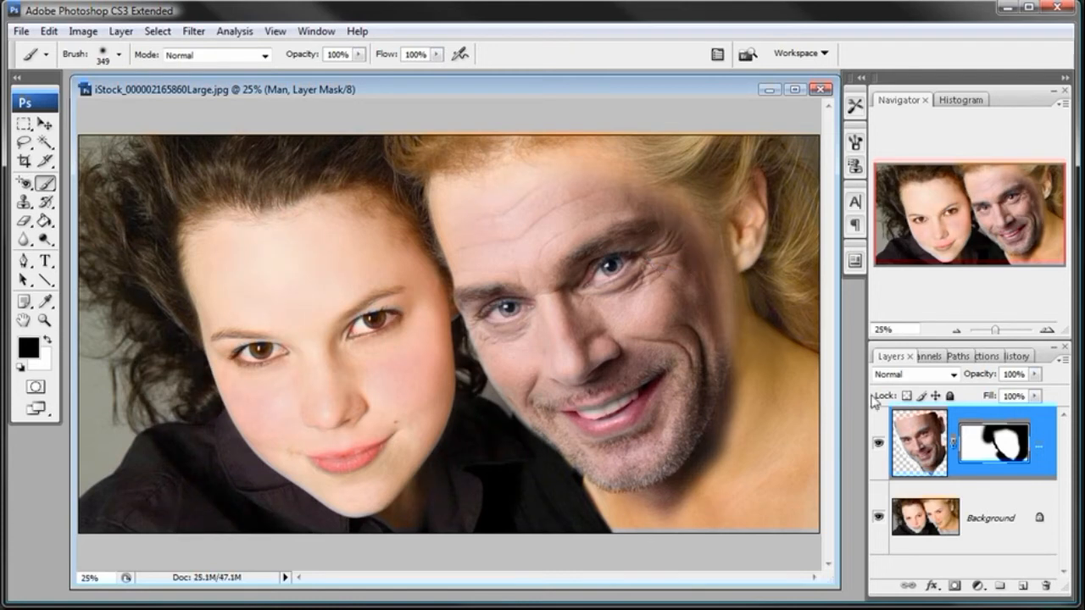
- Widen the layer list and add a Curves adjustment layer clipped to the man's layer
{"action": "left_click_drag", "start_coordinate": [866, 457], "coordinate": [813, 456]}
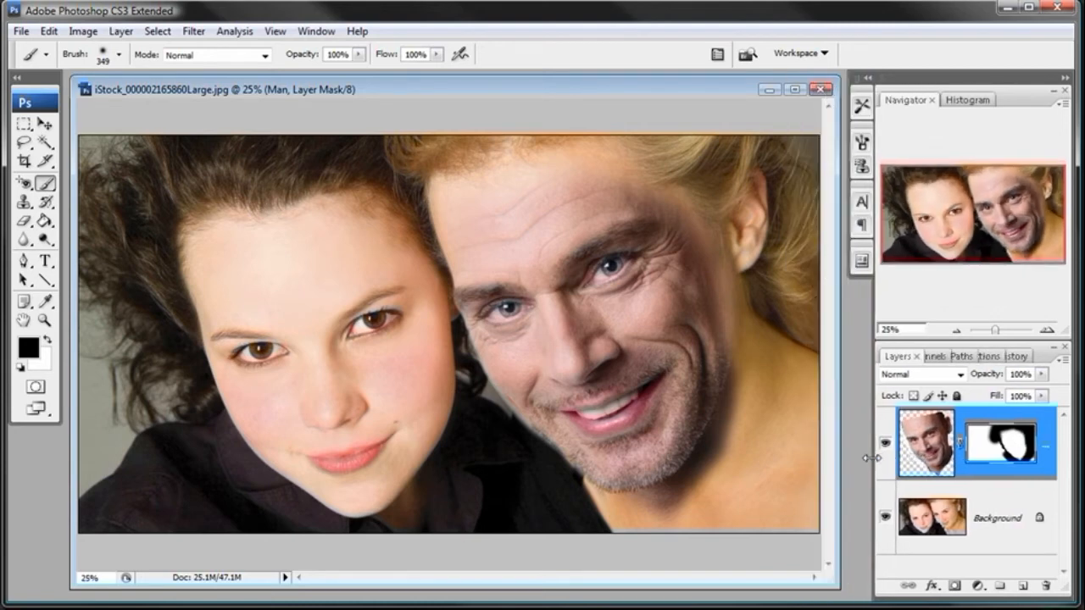
{"action": "left_click_drag", "start_coordinate": [870, 457], "coordinate": [857, 457]}
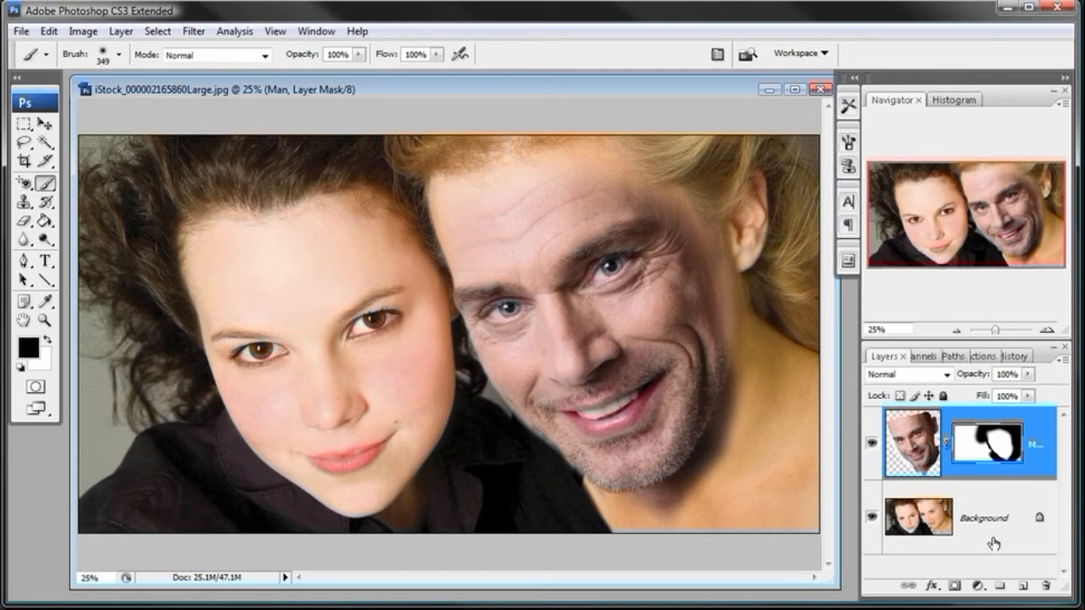
{"action": "left_click", "coordinate": [978, 586]}
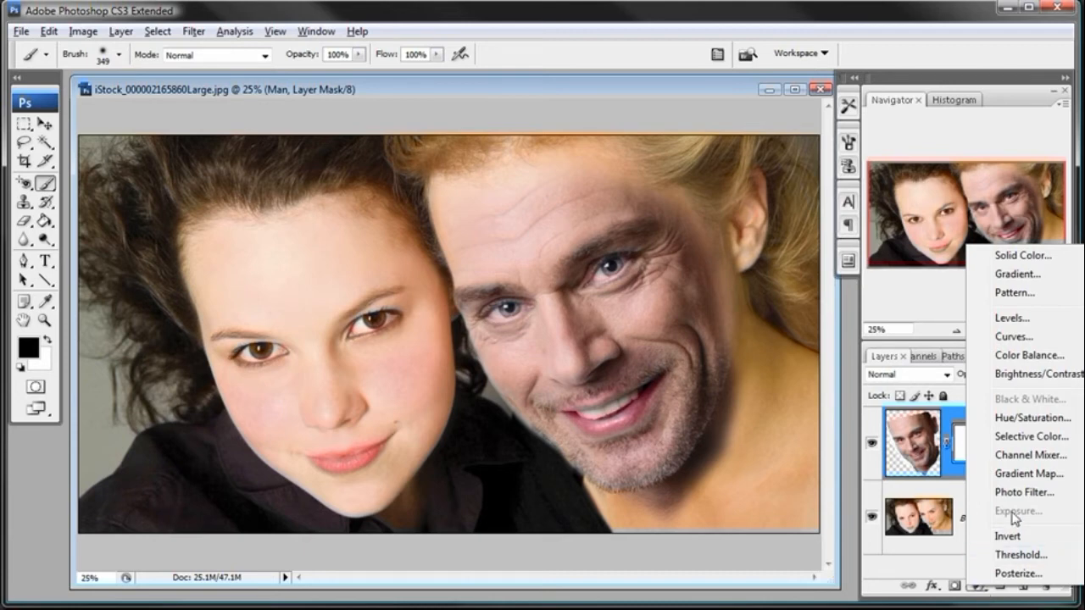
{"action": "left_click", "coordinate": [1021, 339]}
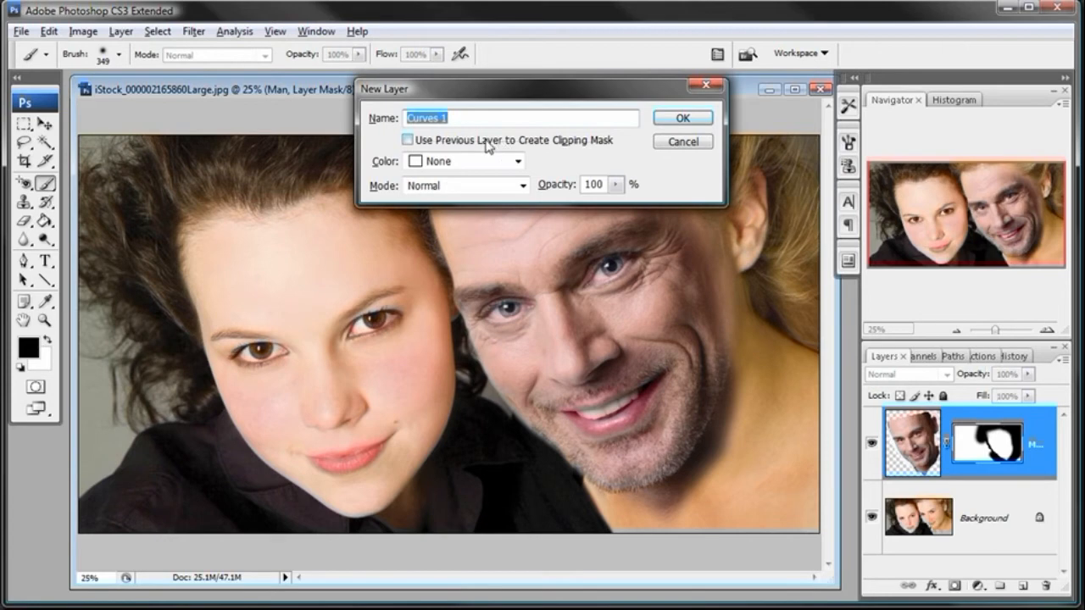
{"action": "left_click", "coordinate": [410, 142]}
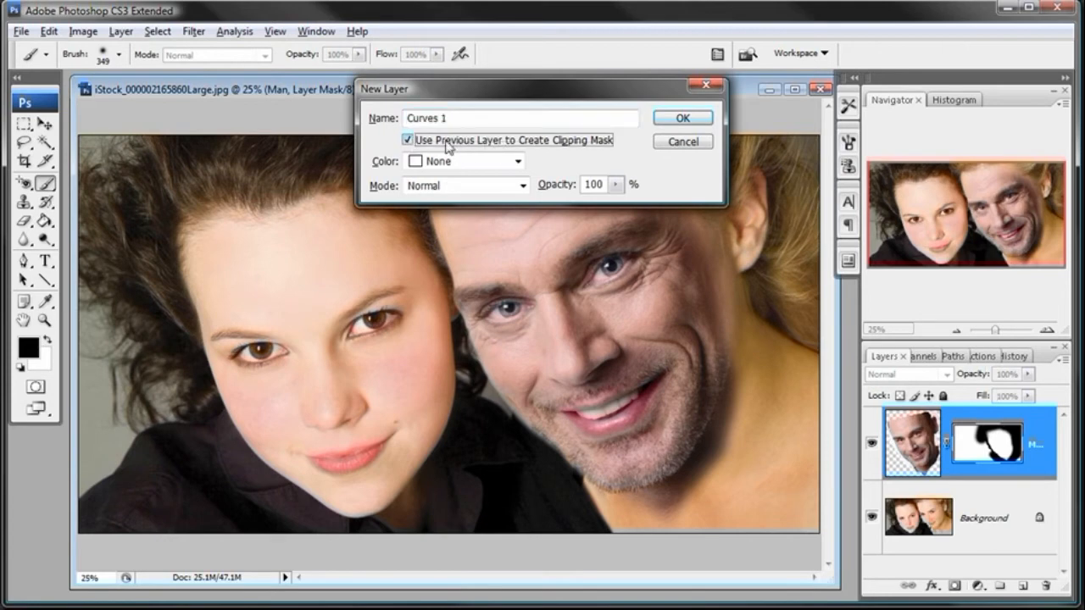
{"action": "left_click", "coordinate": [682, 118]}
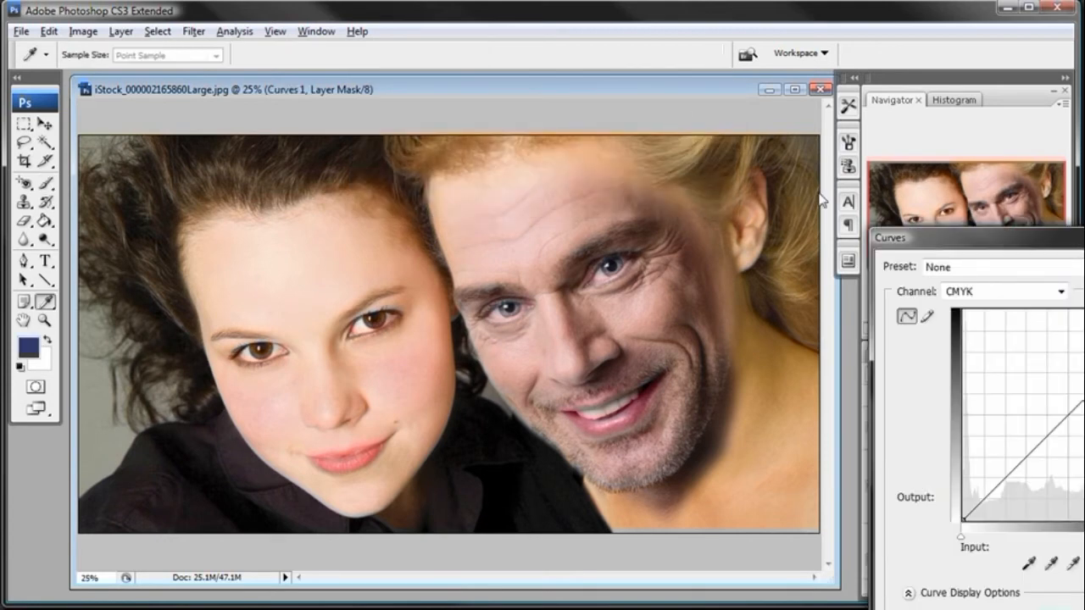
- Move the Curves dialog clear of the man's face and look through the available ink channels
{"action": "mouse_move", "coordinate": [953, 248]}
{"action": "left_mouse_down"}
{"action": "mouse_move", "coordinate": [683, 211]}
{"action": "mouse_move", "coordinate": [462, 152]}
{"action": "mouse_move", "coordinate": [135, 103]}
{"action": "left_mouse_up"}
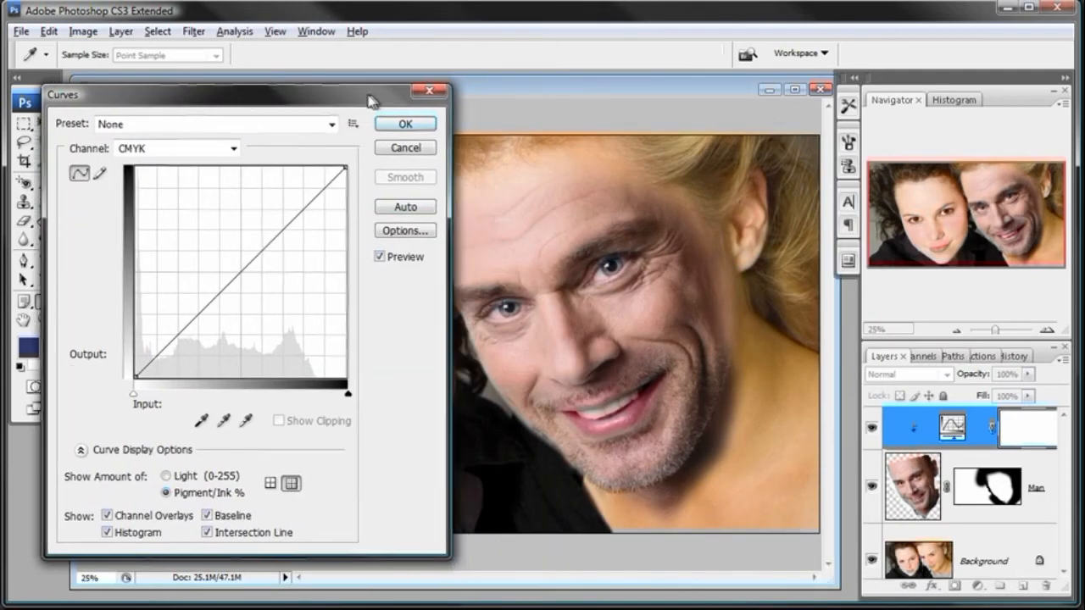
{"action": "left_click_drag", "start_coordinate": [367, 102], "coordinate": [325, 99]}
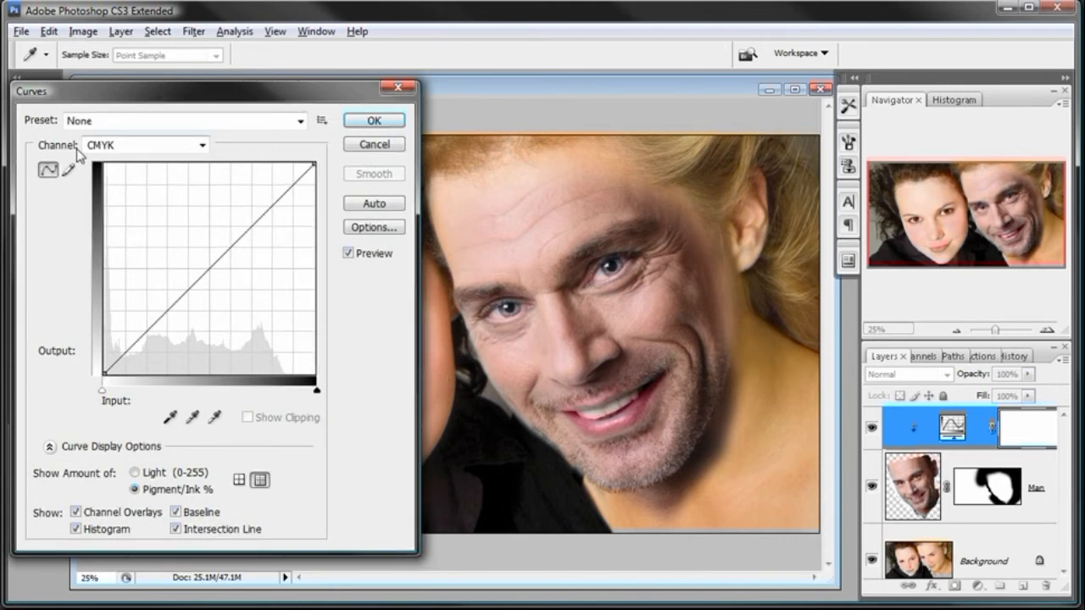
{"action": "left_click", "coordinate": [204, 146]}
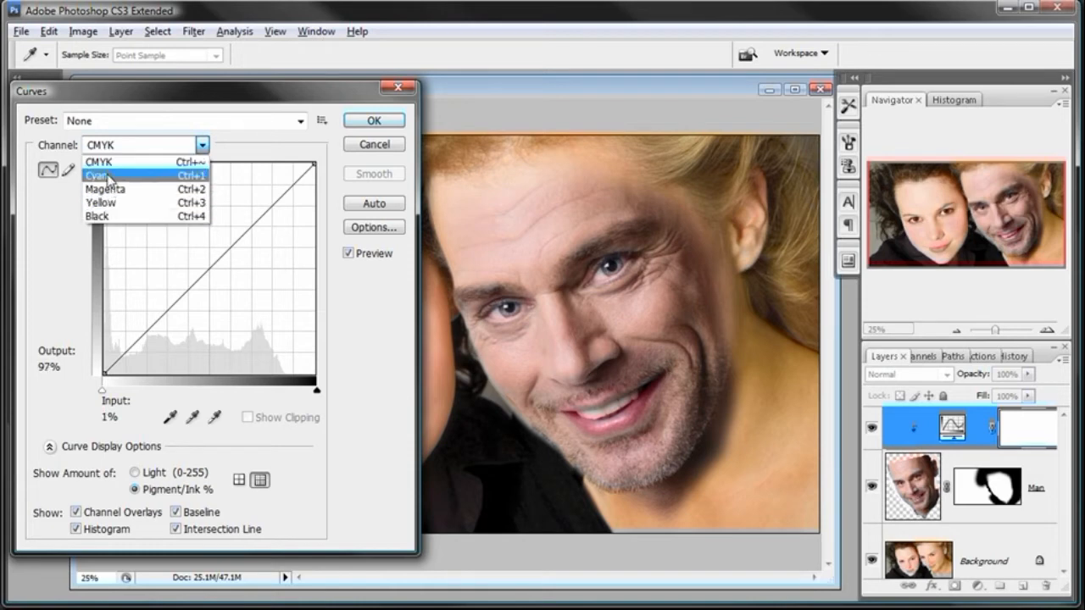
{"action": "left_click", "coordinate": [129, 103]}
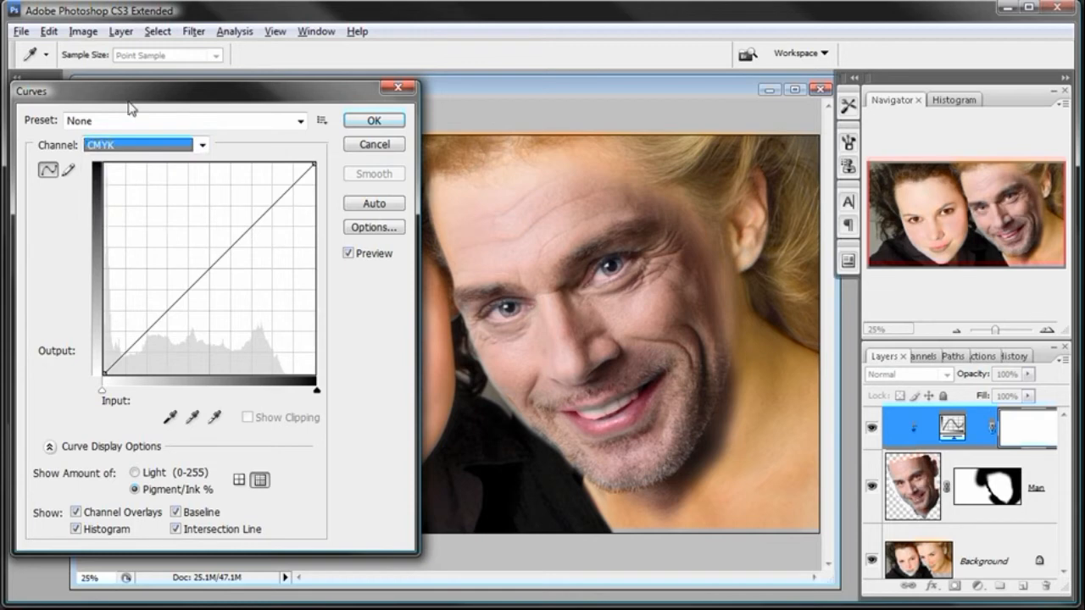
{"action": "left_click", "coordinate": [202, 148]}
{"action": "left_click", "coordinate": [212, 98]}
- Add a midpoint to the Magenta curve, test it in both directions and settle it at input 53, output 47
{"action": "left_click", "coordinate": [204, 145]}
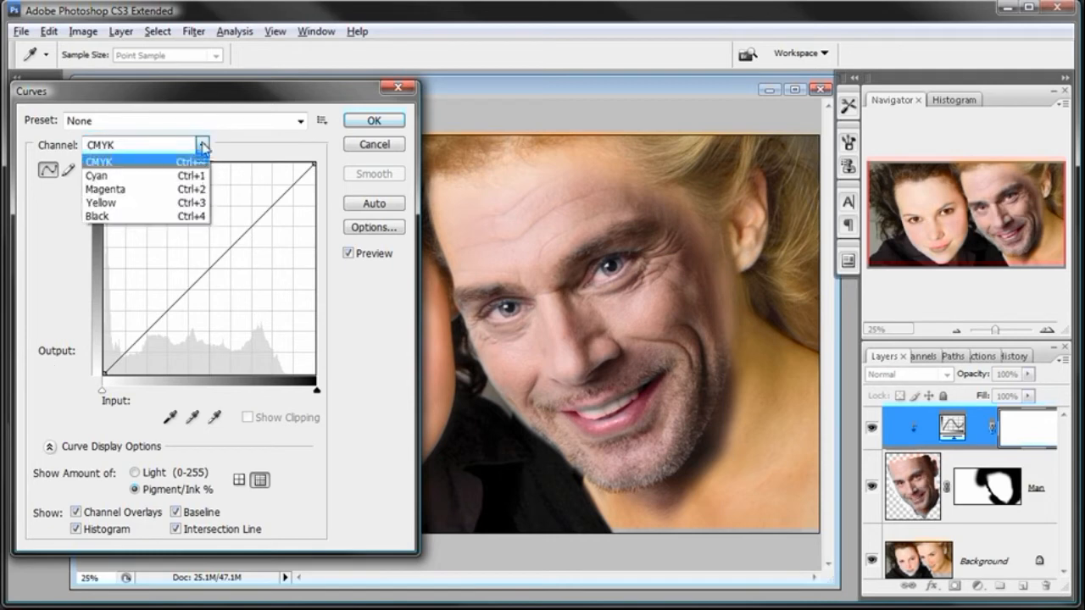
{"action": "left_click", "coordinate": [168, 191]}
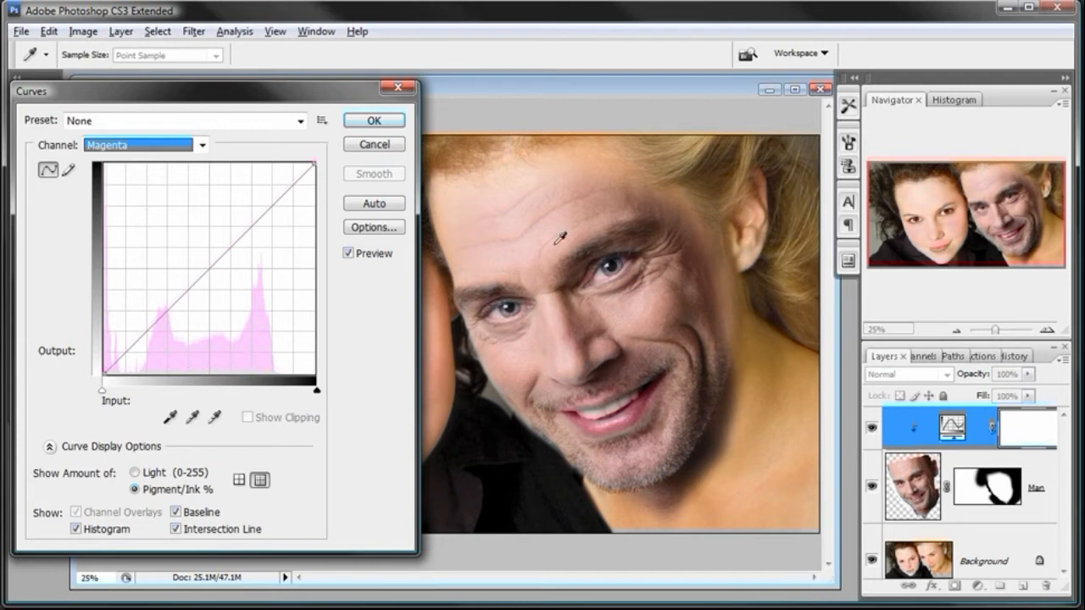
{"action": "left_click", "coordinate": [209, 267]}
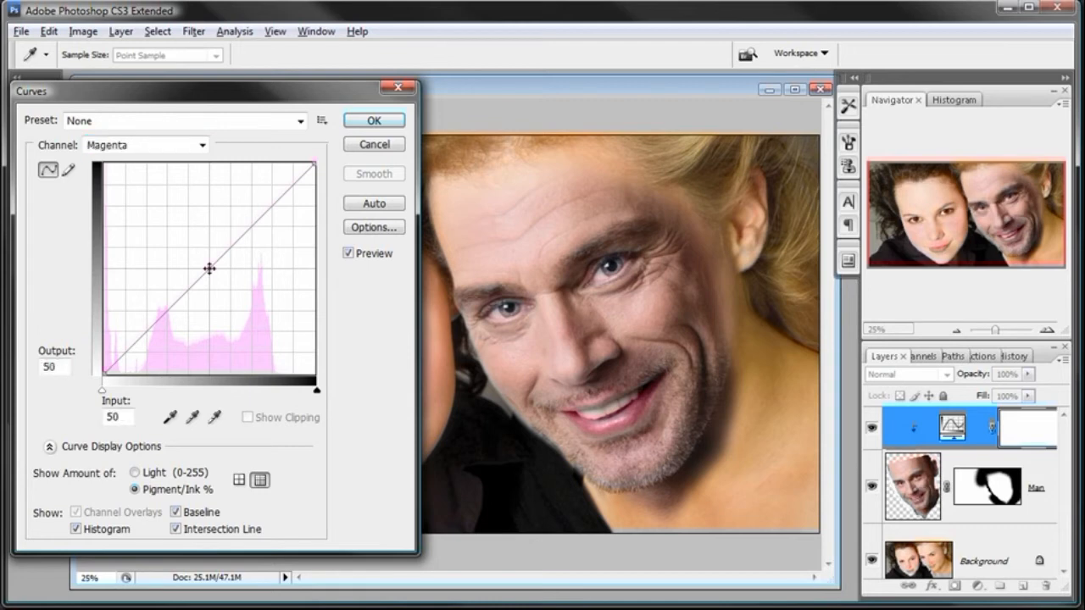
{"action": "left_click_drag", "start_coordinate": [210, 269], "coordinate": [219, 277]}
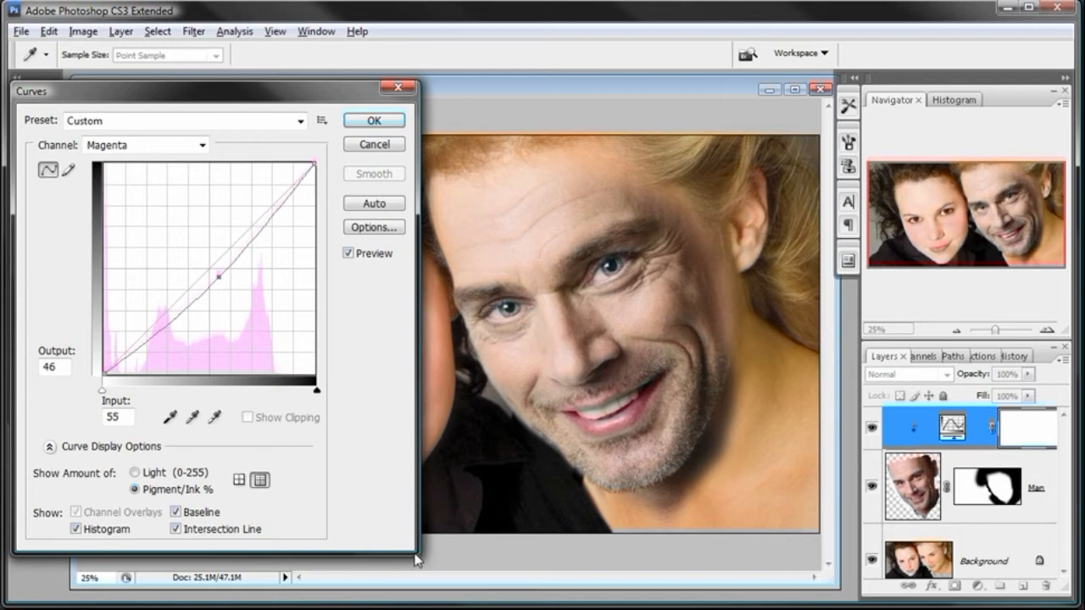
{"action": "left_click_drag", "start_coordinate": [361, 95], "coordinate": [346, 95]}
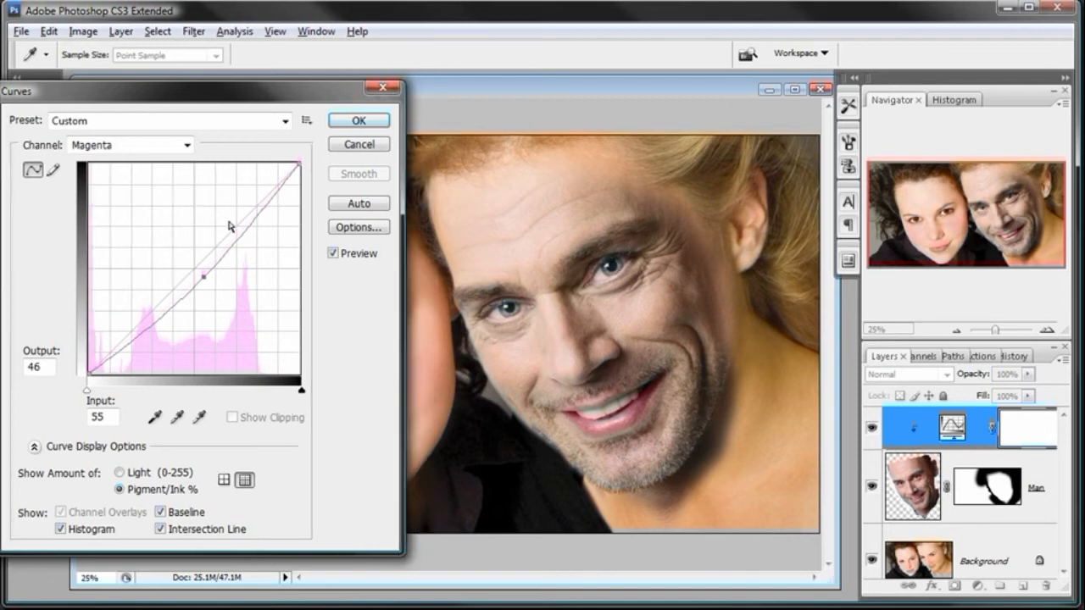
{"action": "left_click_drag", "start_coordinate": [201, 277], "coordinate": [175, 252]}
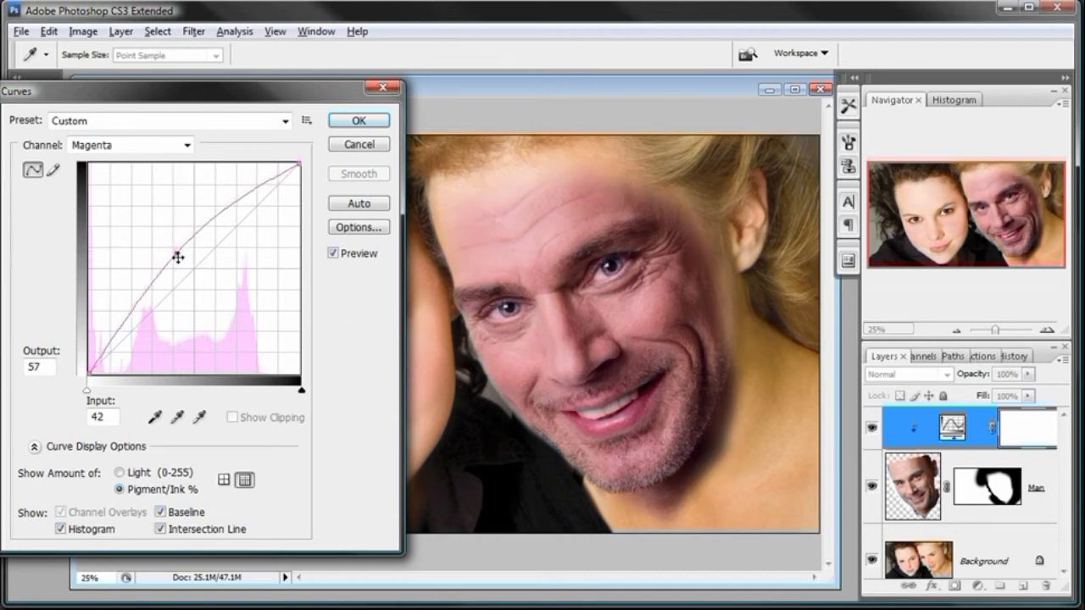
{"action": "left_click_drag", "start_coordinate": [177, 253], "coordinate": [222, 294]}
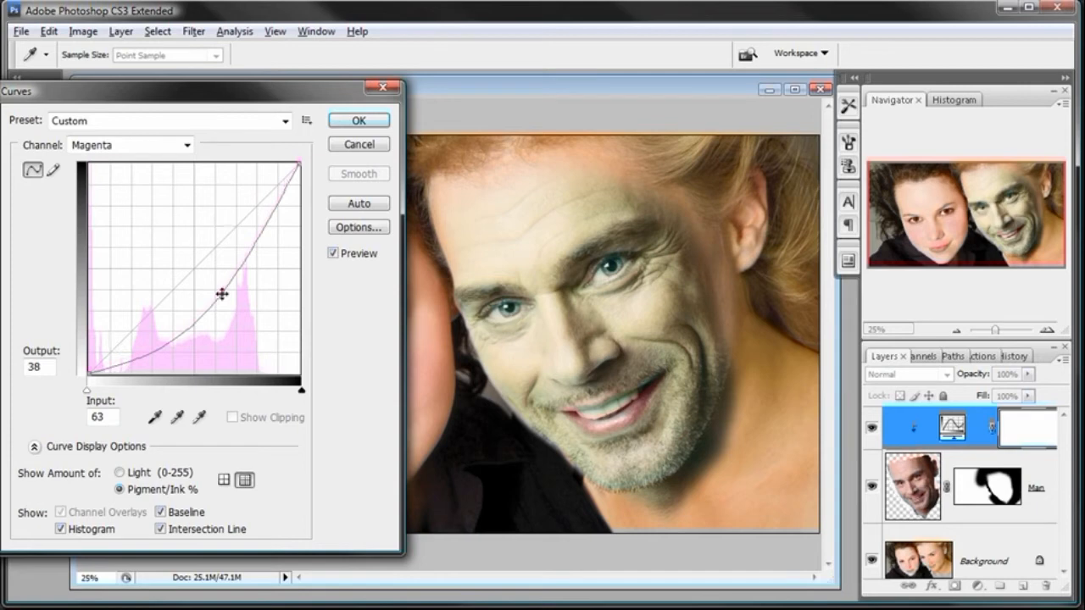
{"action": "left_click_drag", "start_coordinate": [221, 294], "coordinate": [199, 274]}
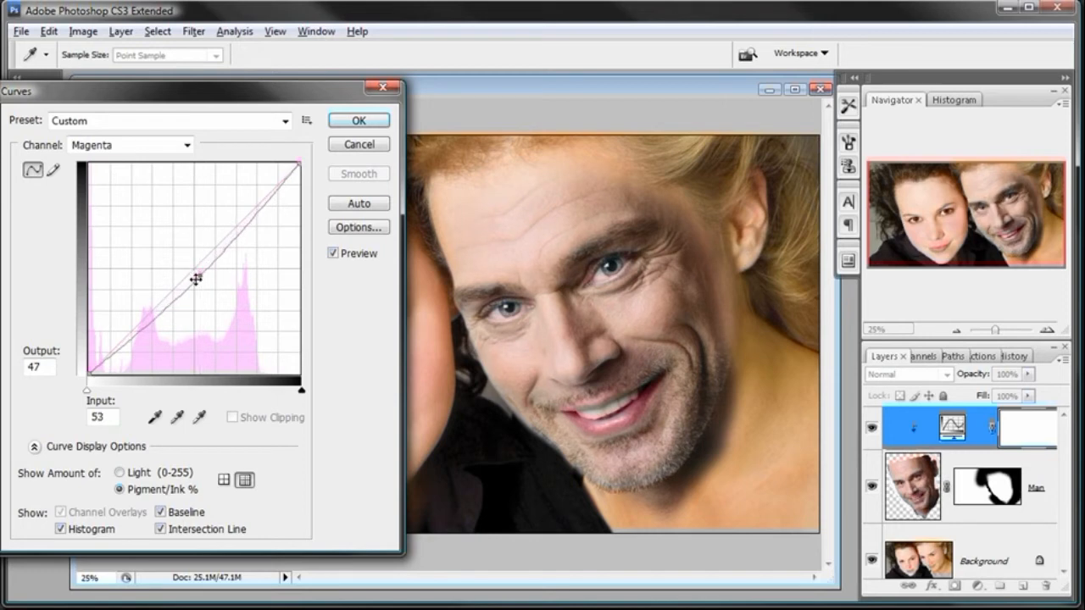
- Add a midpoint to the Yellow curve and settle it at input 49, output 51
{"action": "left_click", "coordinate": [188, 146]}
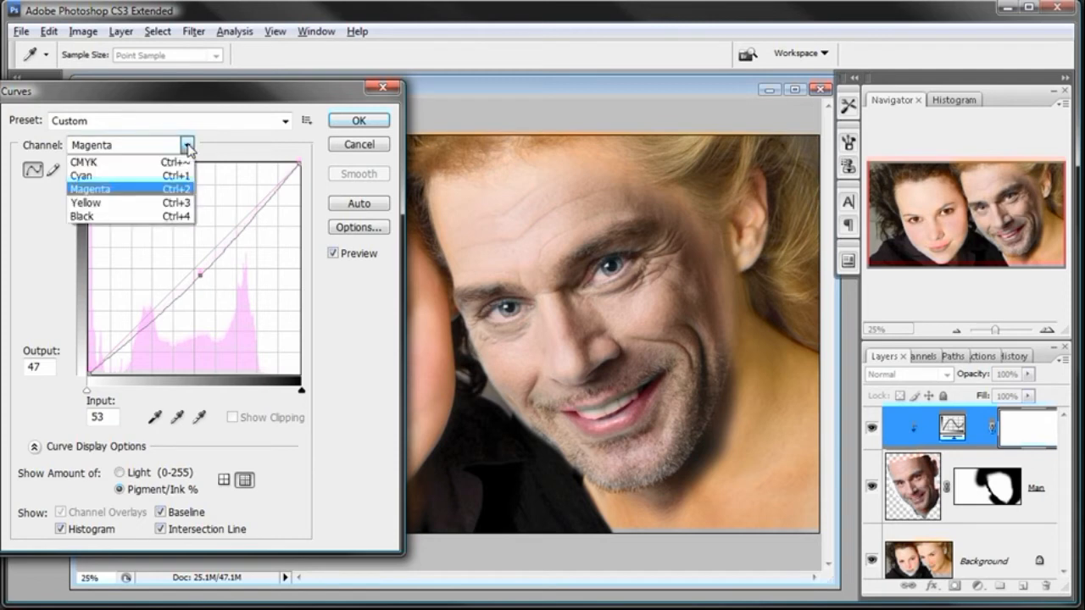
{"action": "left_click", "coordinate": [163, 209]}
{"action": "left_click_drag", "start_coordinate": [194, 269], "coordinate": [214, 285]}
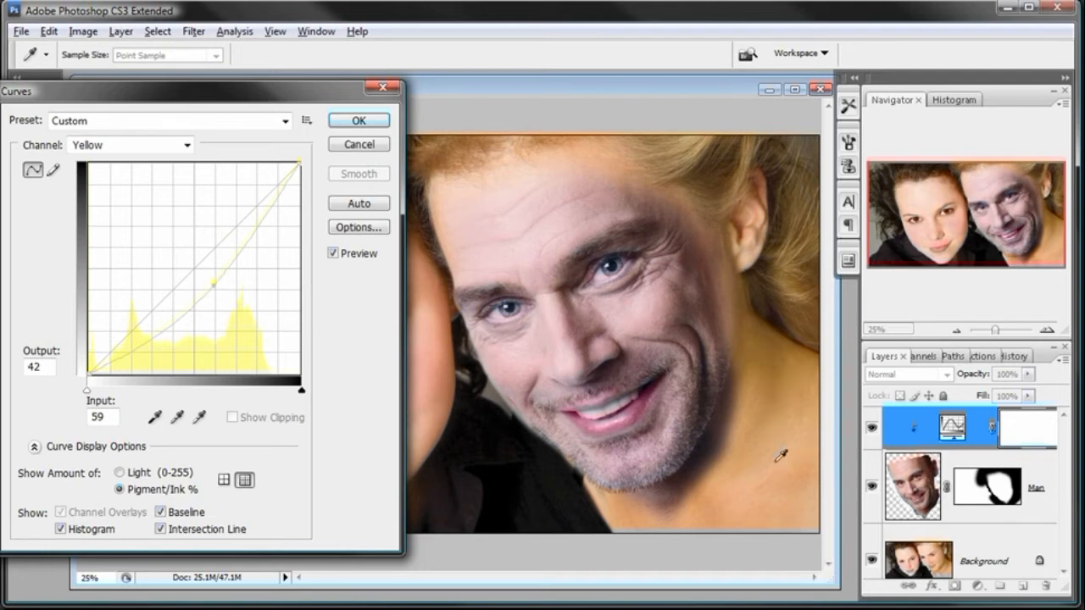
{"action": "left_click_drag", "start_coordinate": [213, 283], "coordinate": [194, 265]}
- Lower the Cyan curve with a midpoint at input 53, output 45 and compare the face with and without the adjustment
{"action": "left_click", "coordinate": [187, 145]}
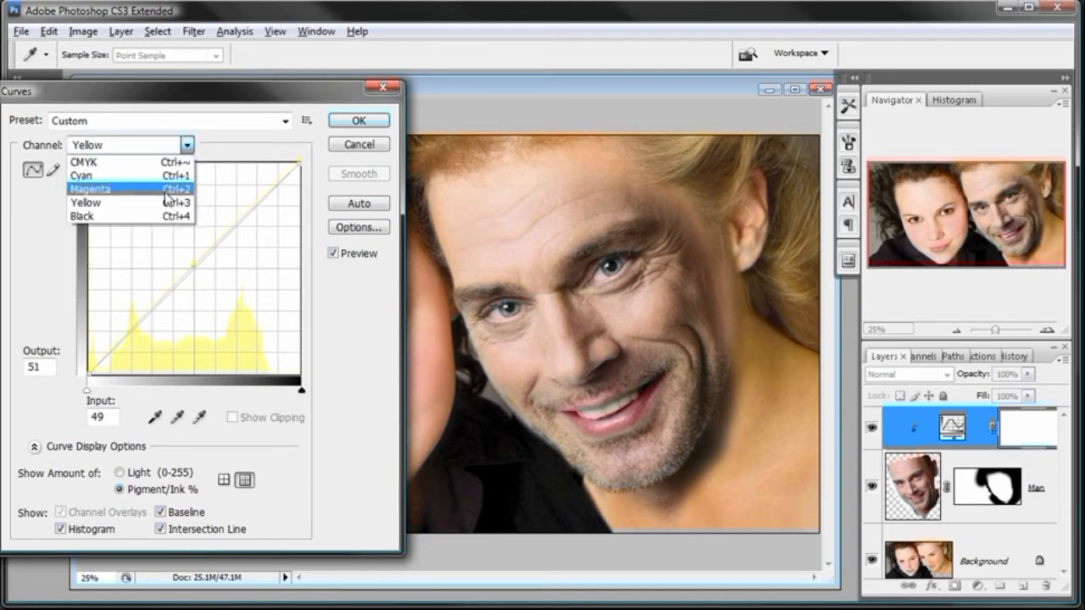
{"action": "left_click", "coordinate": [167, 176]}
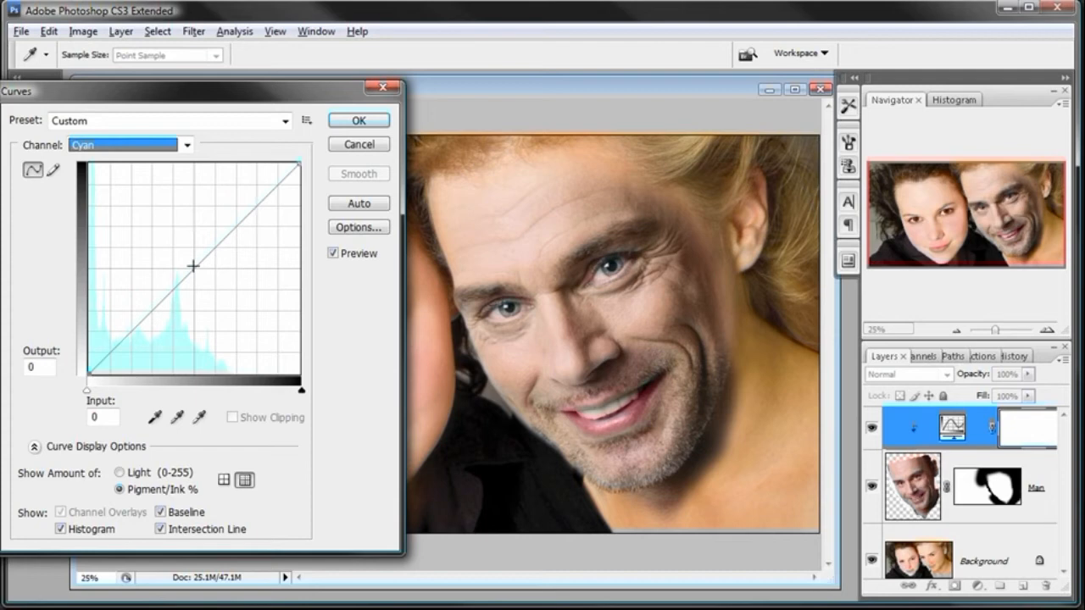
{"action": "left_click_drag", "start_coordinate": [194, 268], "coordinate": [155, 222]}
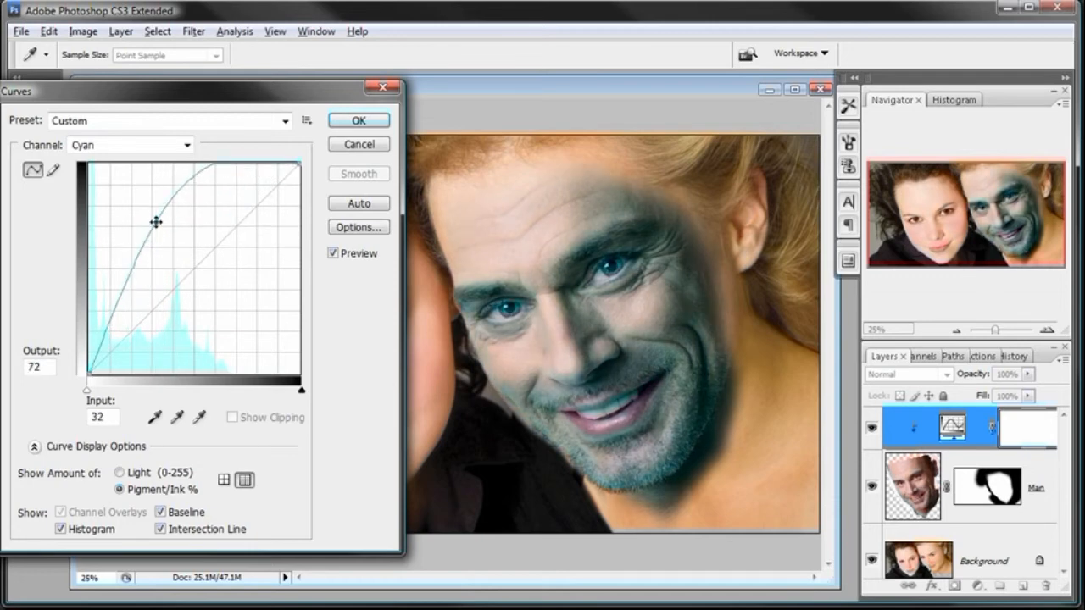
{"action": "left_click_drag", "start_coordinate": [156, 223], "coordinate": [211, 290]}
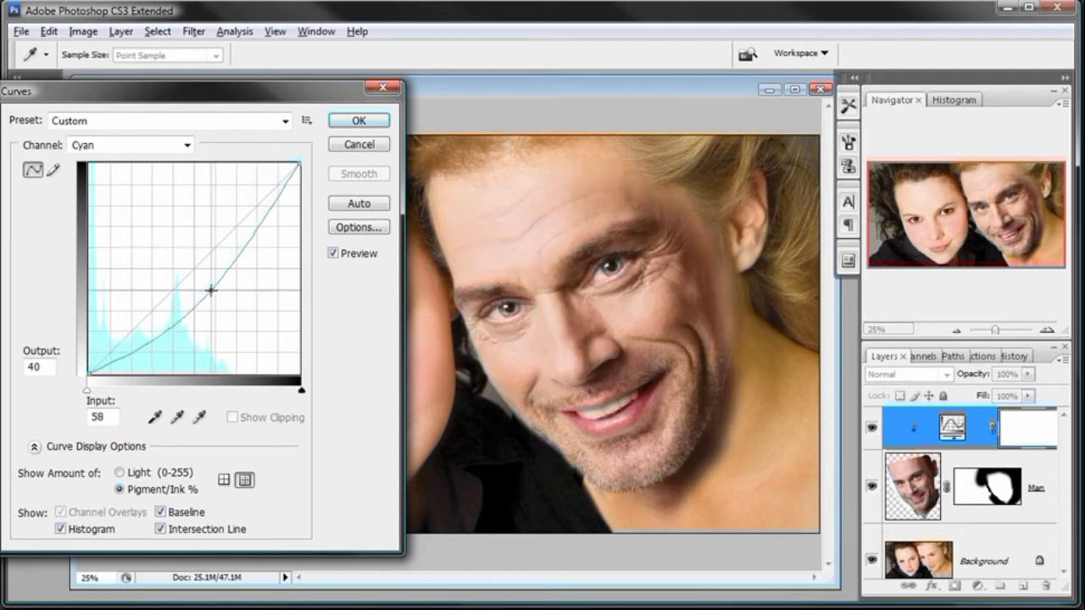
{"action": "left_click_drag", "start_coordinate": [211, 290], "coordinate": [201, 278]}
{"action": "left_click", "coordinate": [336, 254]}
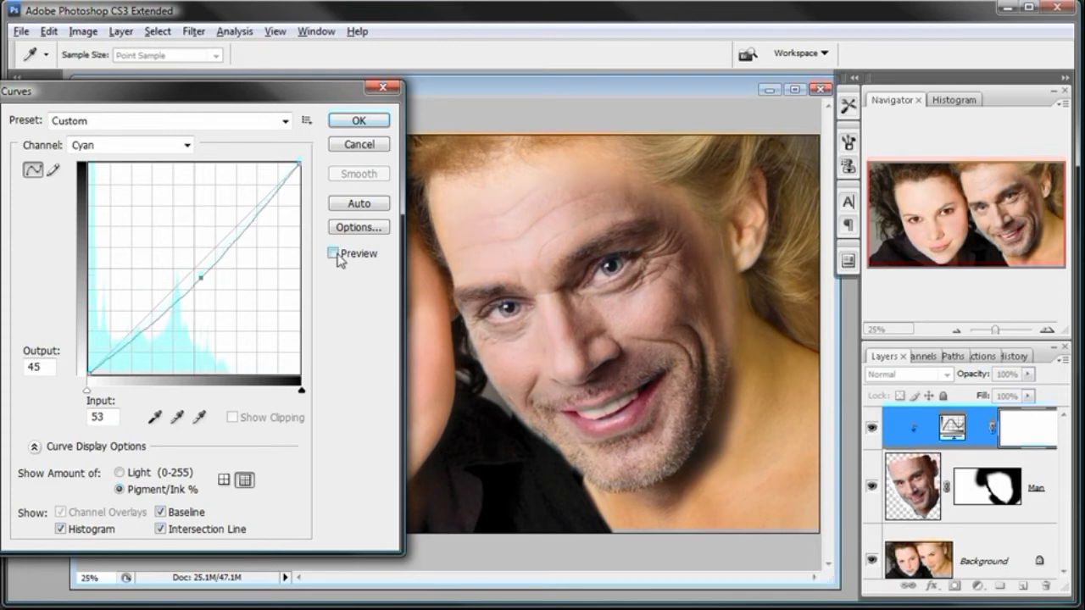
{"action": "left_click", "coordinate": [334, 254]}
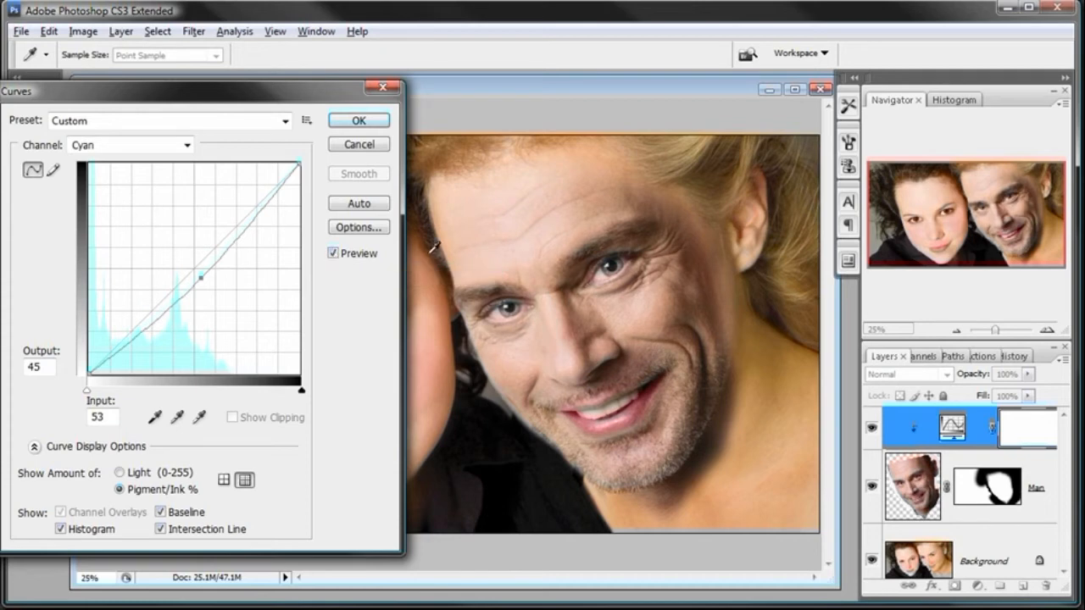
- Raise the Yellow curve's midpoint to input 45, output 56 to warm the man's face
{"action": "left_click", "coordinate": [187, 145]}
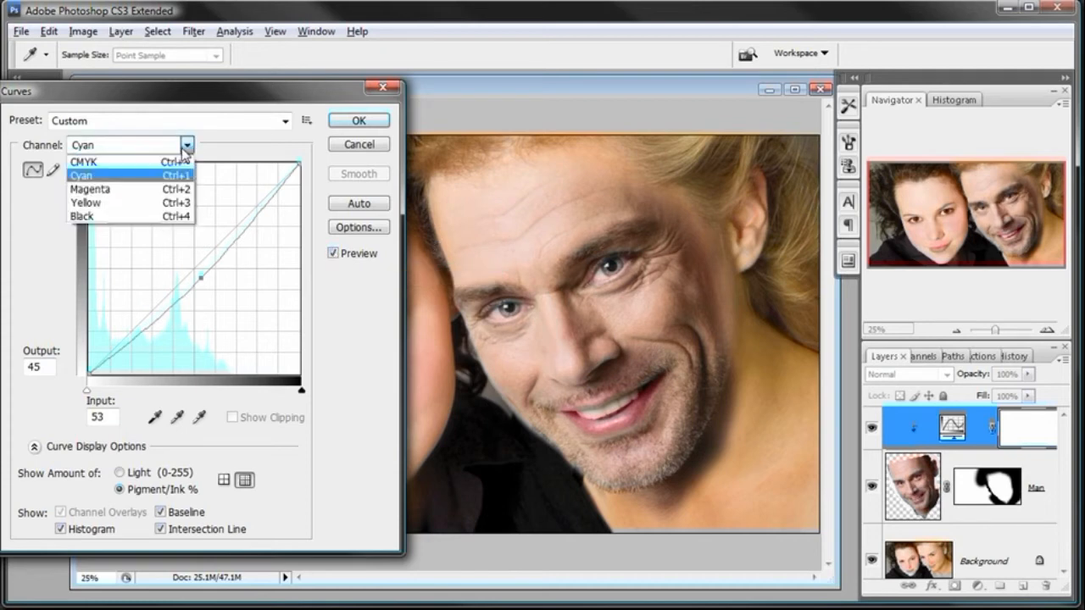
{"action": "left_click", "coordinate": [151, 204]}
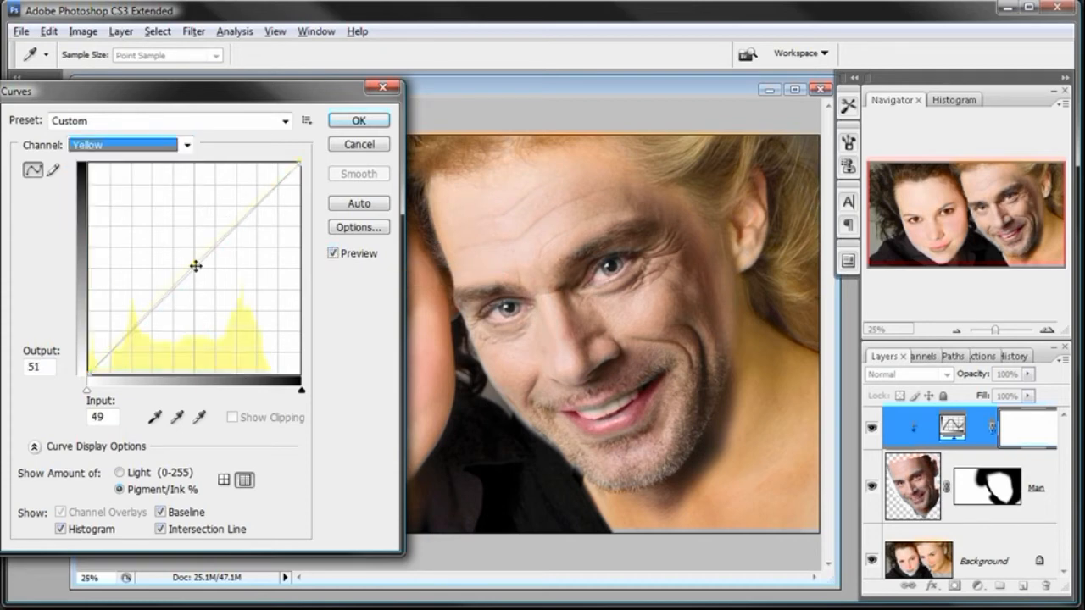
{"action": "left_click_drag", "start_coordinate": [192, 267], "coordinate": [183, 256]}
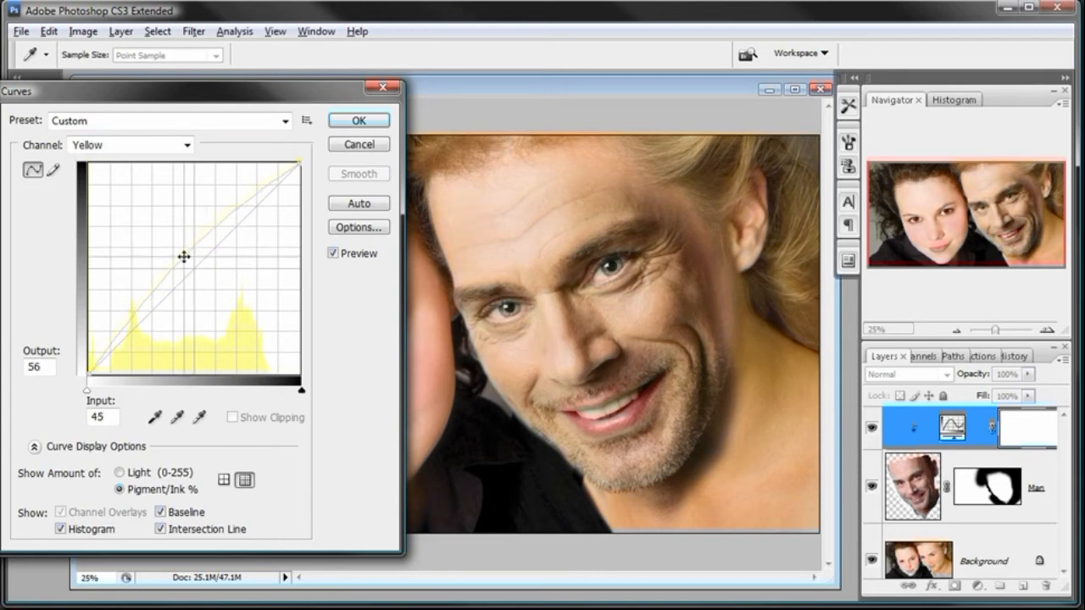
- Lower the Magenta curve's midpoint to input 56, output 45
{"action": "left_click", "coordinate": [187, 145]}
{"action": "left_click", "coordinate": [173, 187]}
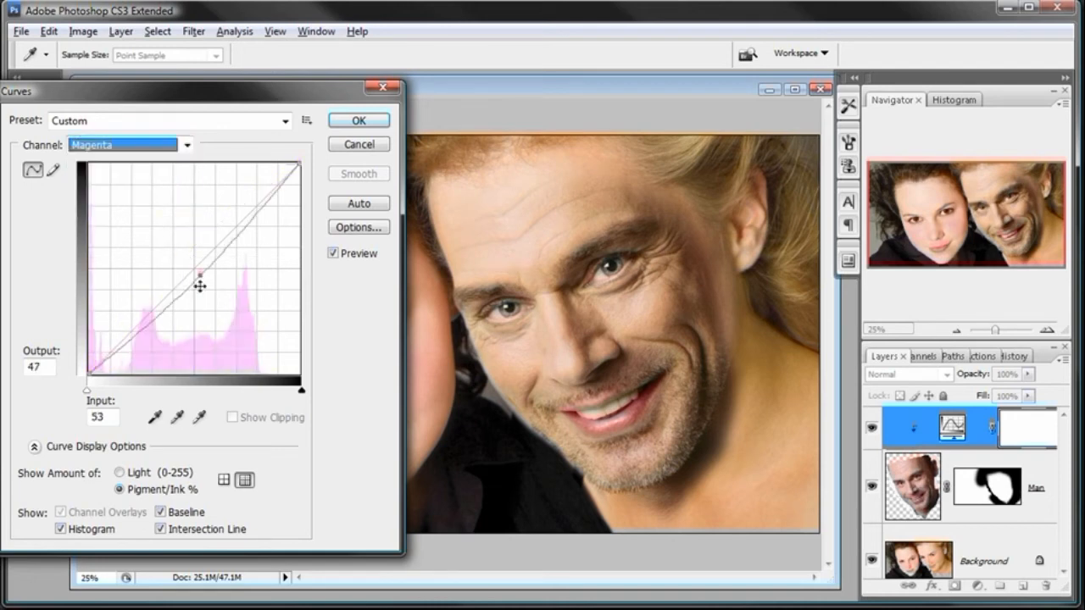
{"action": "mouse_move", "coordinate": [200, 275]}
{"action": "left_mouse_down"}
{"action": "mouse_move", "coordinate": [186, 259]}
{"action": "mouse_move", "coordinate": [212, 285]}
{"action": "left_mouse_up"}
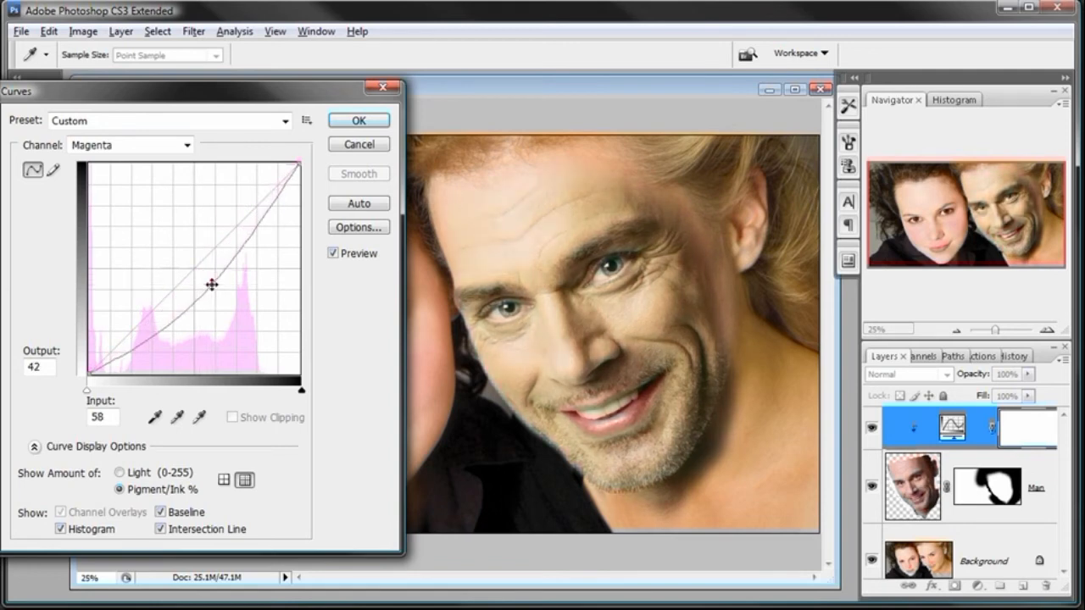
{"action": "mouse_move", "coordinate": [212, 284]}
{"action": "left_mouse_down"}
{"action": "mouse_move", "coordinate": [203, 274]}
{"action": "mouse_move", "coordinate": [218, 292]}
{"action": "mouse_move", "coordinate": [208, 279]}
{"action": "left_mouse_up"}
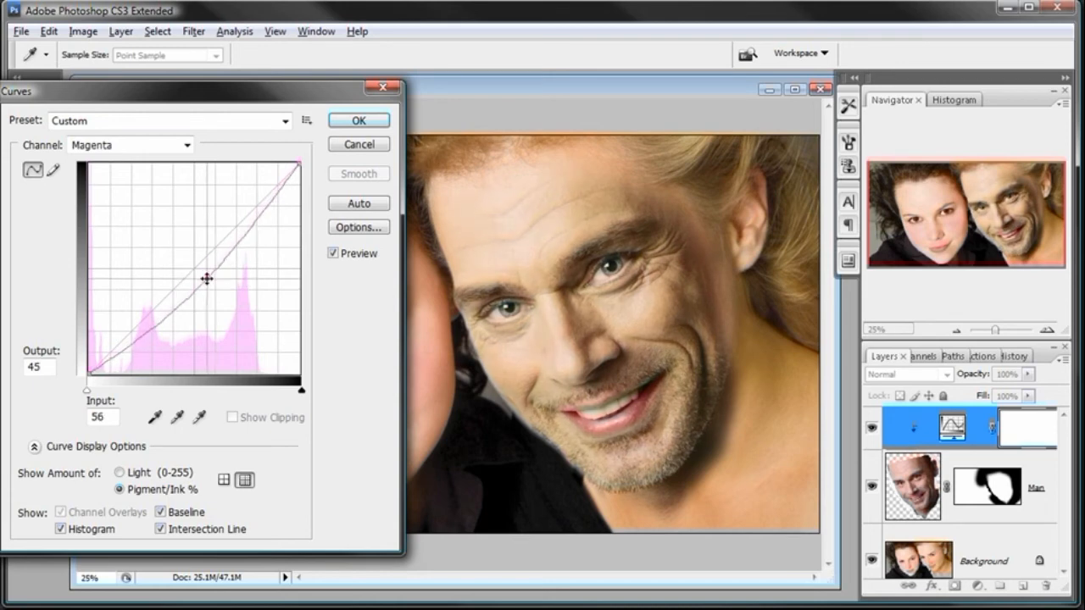
- Lower the Cyan curve's midpoint further to input 57, output 43
{"action": "left_click", "coordinate": [187, 145]}
{"action": "left_click", "coordinate": [174, 175]}
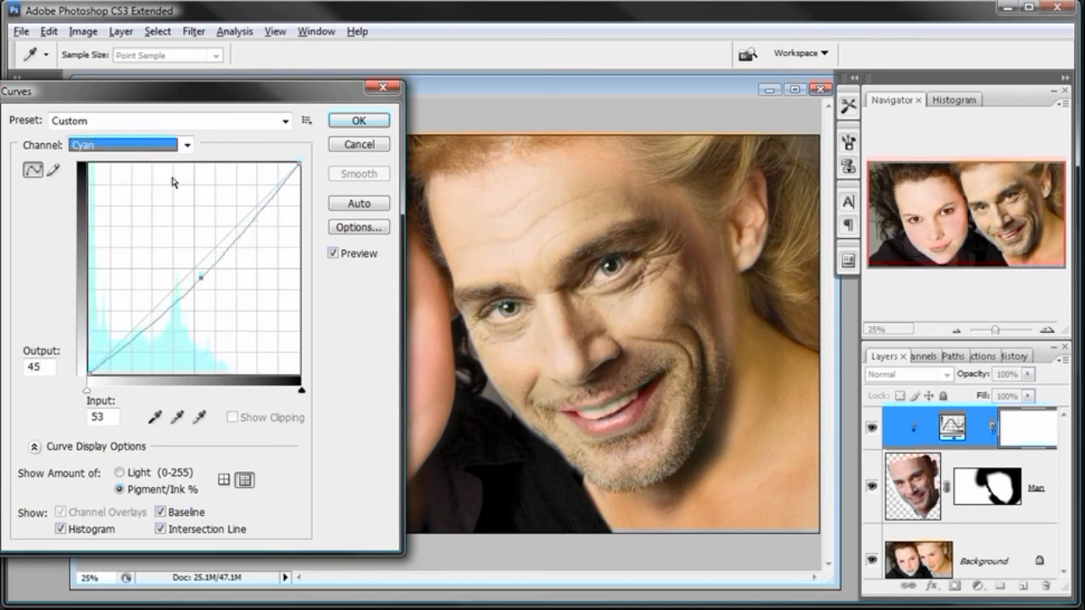
{"action": "left_click_drag", "start_coordinate": [202, 280], "coordinate": [209, 283]}
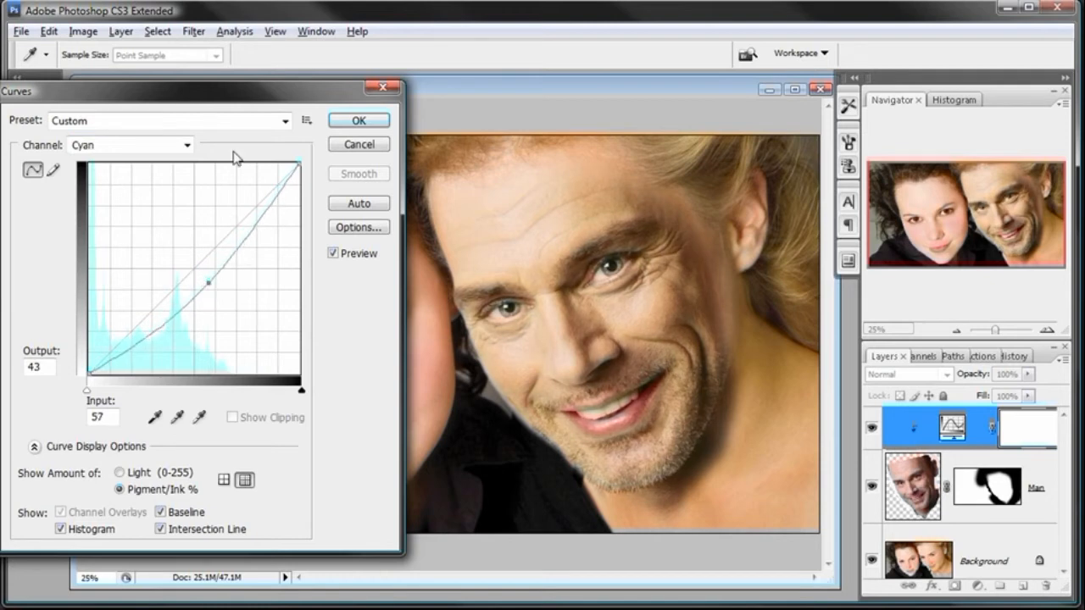
- Set the Yellow curve's midpoint to input 49, output 52 and apply the Curves adjustment
{"action": "left_click", "coordinate": [186, 145]}
{"action": "left_click", "coordinate": [149, 203]}
{"action": "left_click_drag", "start_coordinate": [181, 258], "coordinate": [188, 264]}
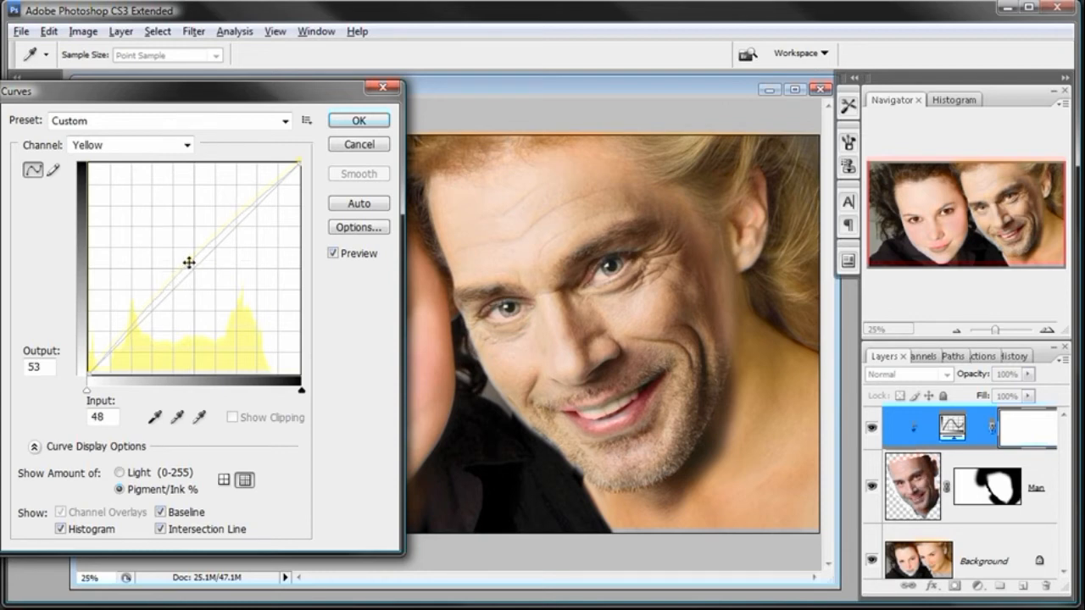
{"action": "left_click_drag", "start_coordinate": [189, 263], "coordinate": [193, 265]}
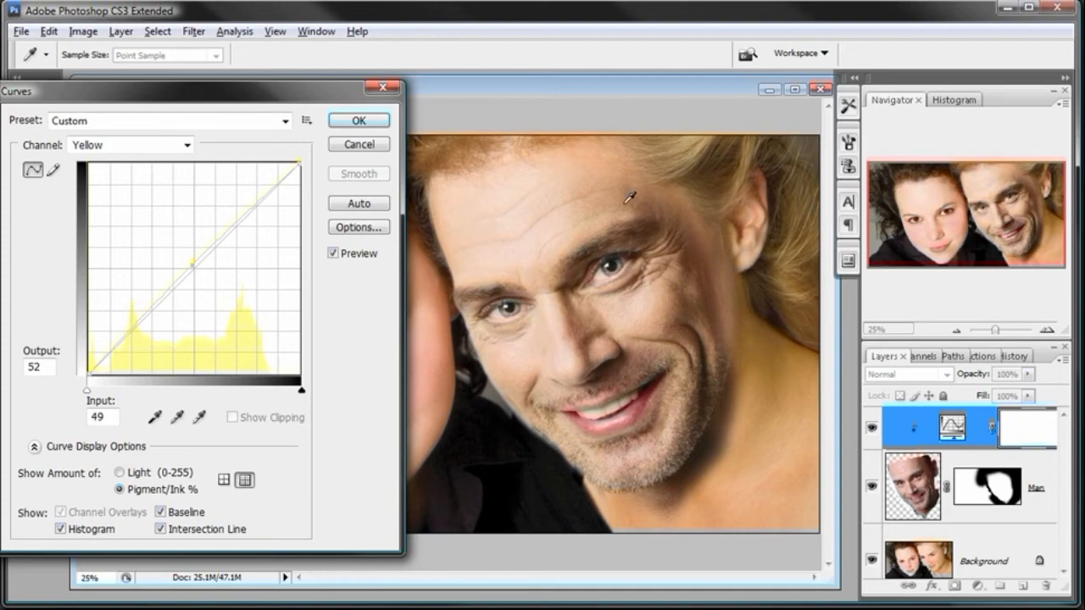
{"action": "left_click_drag", "start_coordinate": [281, 96], "coordinate": [350, 96]}
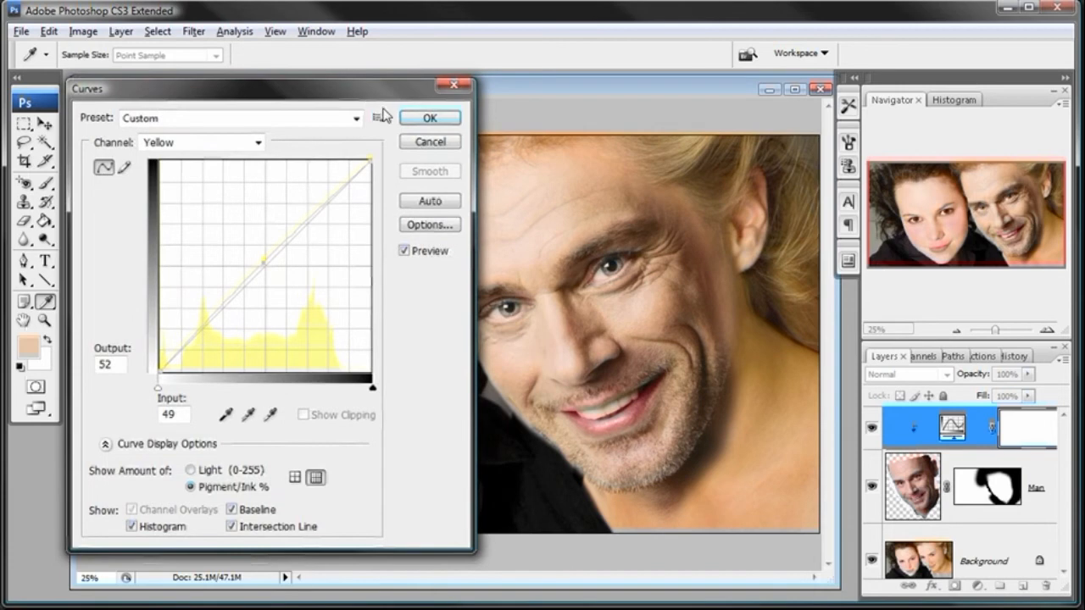
{"action": "left_click", "coordinate": [428, 119]}
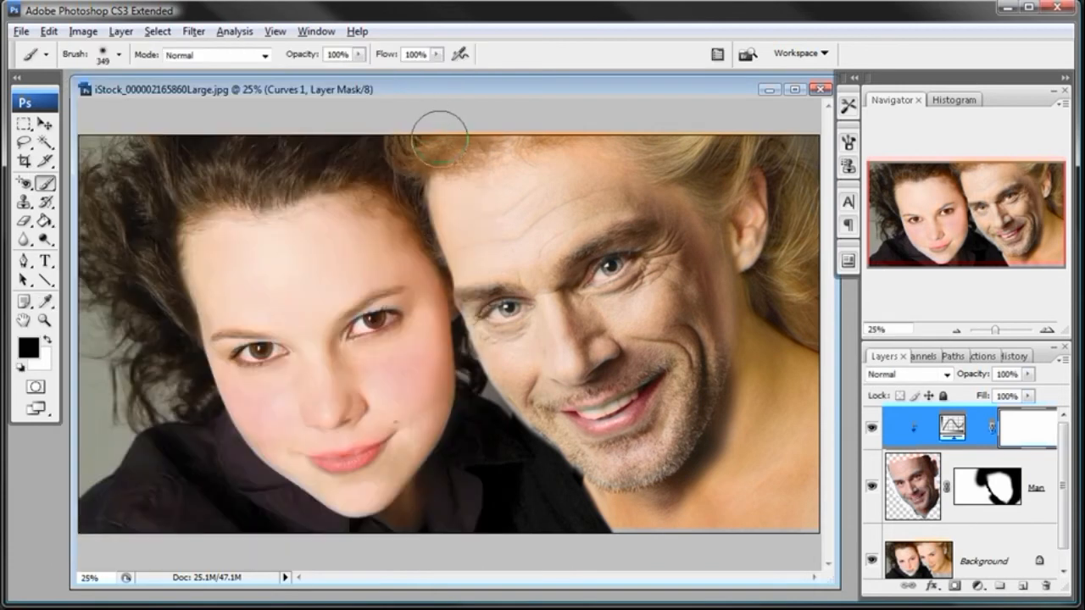
- Reopen the Curves adjustment layer's settings, review the Magenta curve and close them without changing it
{"action": "double_click", "coordinate": [953, 427]}
{"action": "left_click", "coordinate": [249, 142]}
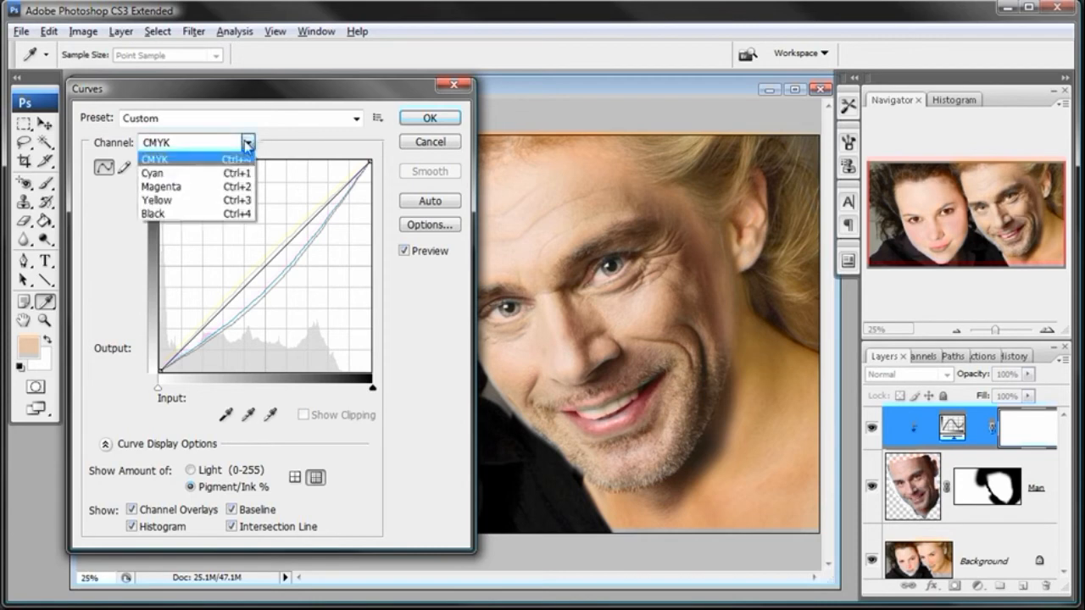
{"action": "left_click", "coordinate": [240, 178]}
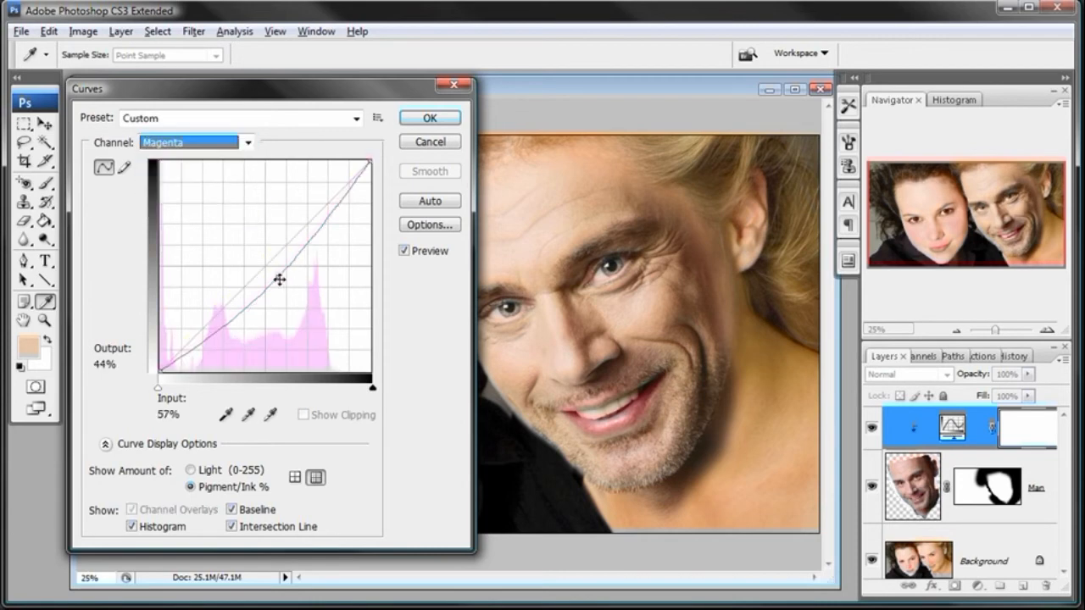
{"action": "left_click", "coordinate": [424, 120]}
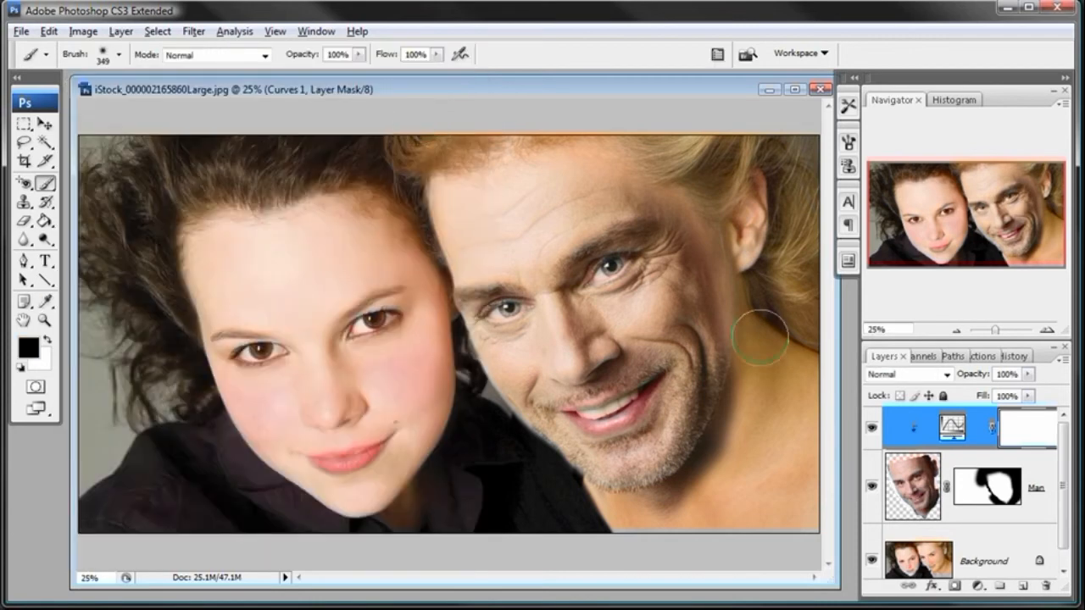
- Paint black on the Man layer's mask along the hairline and temple beside the ear with a soft 463 px brush
{"action": "left_click", "coordinate": [44, 319]}
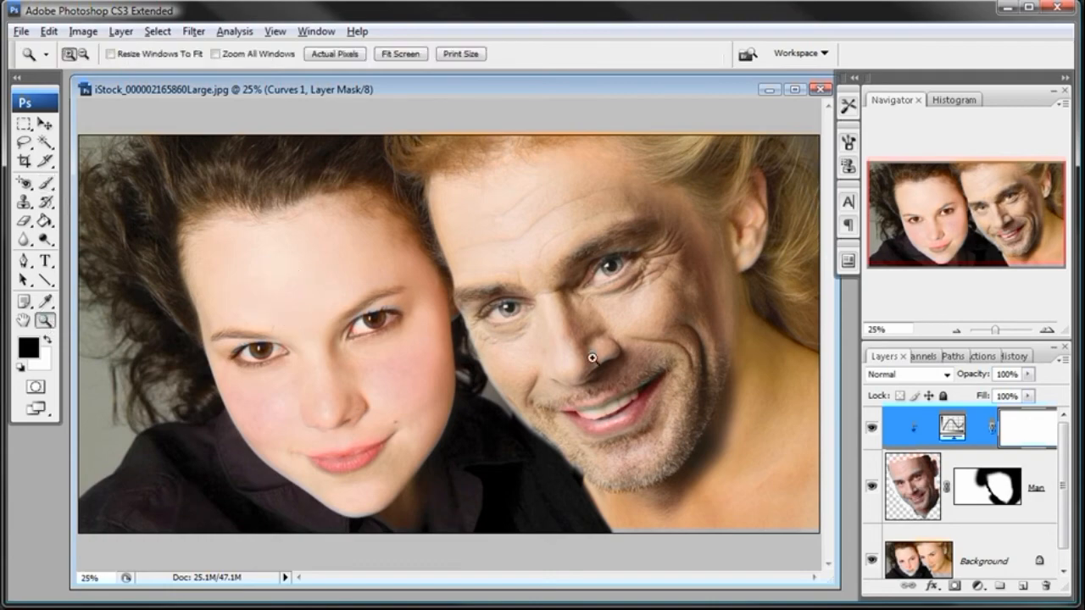
{"action": "left_click", "coordinate": [725, 306]}
{"action": "left_click", "coordinate": [715, 303]}
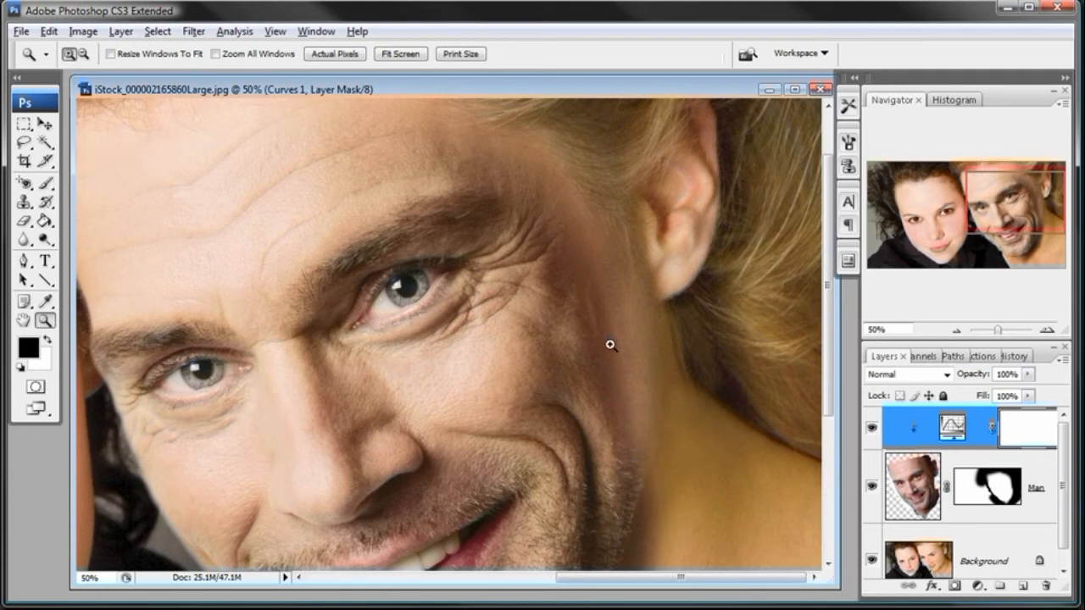
{"action": "left_click", "coordinate": [997, 490]}
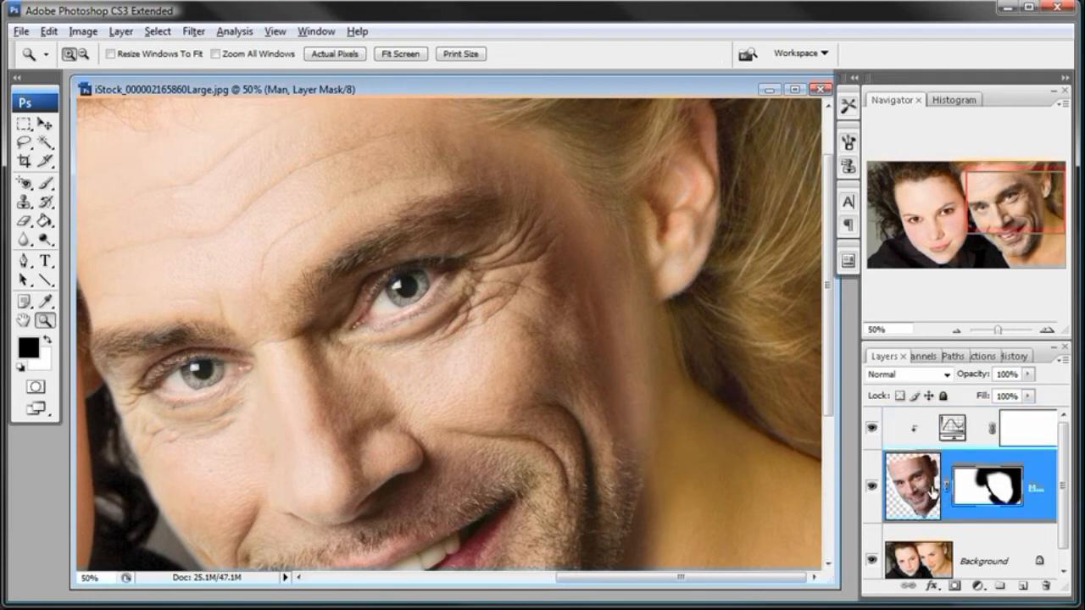
{"action": "left_click", "coordinate": [46, 183]}
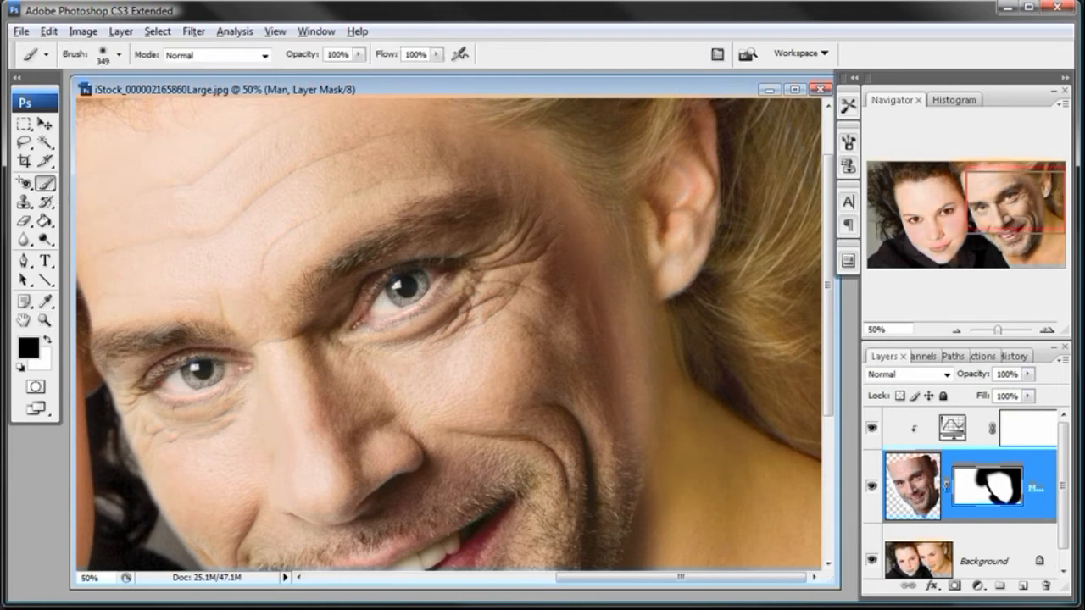
{"action": "right_click", "coordinate": [683, 311]}
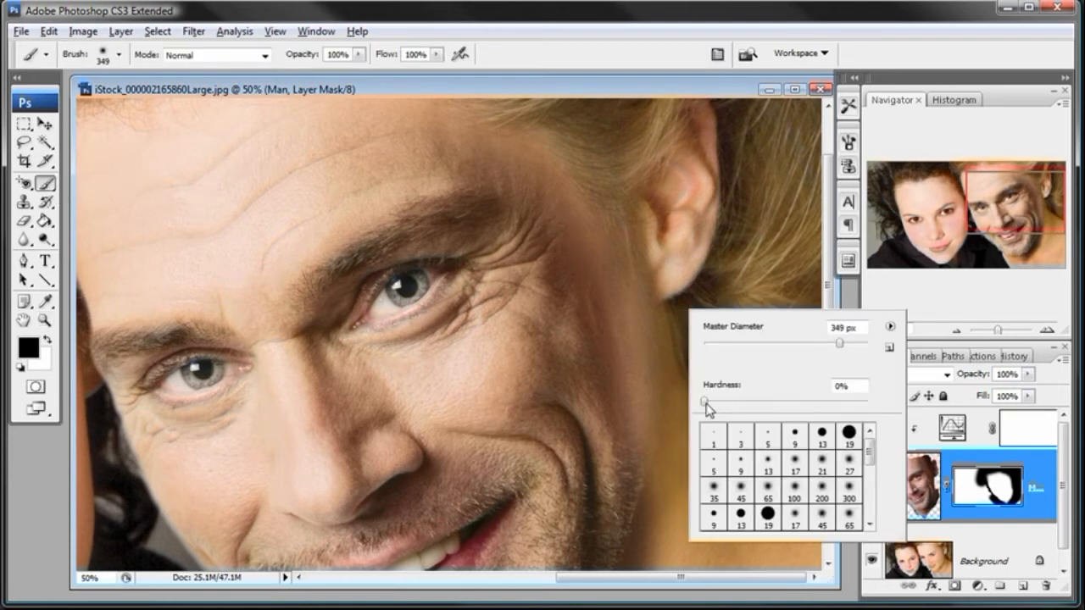
{"action": "left_click", "coordinate": [852, 344]}
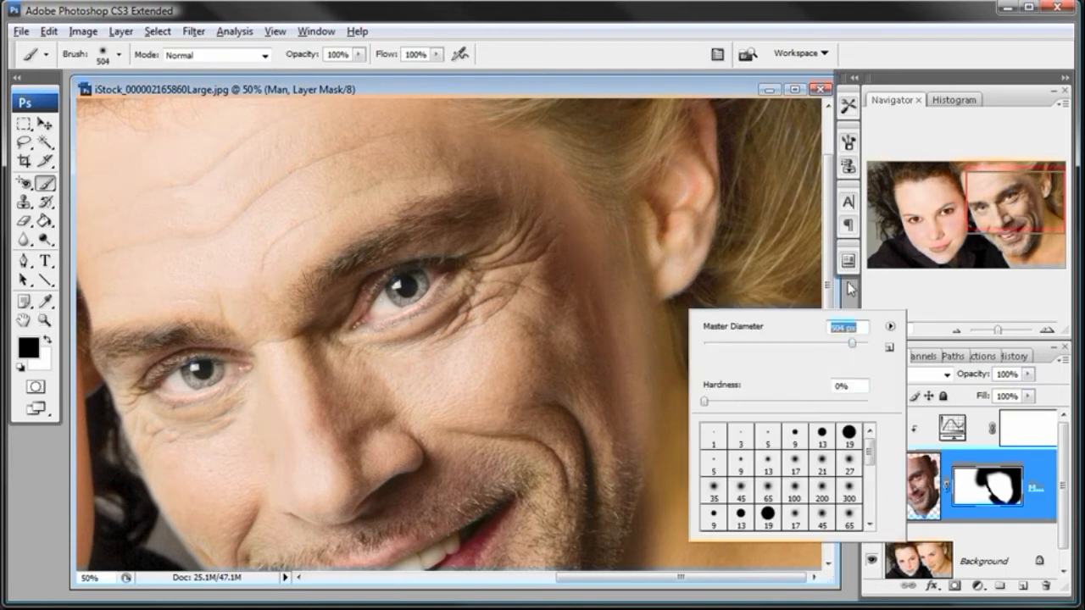
{"action": "left_click", "coordinate": [848, 343]}
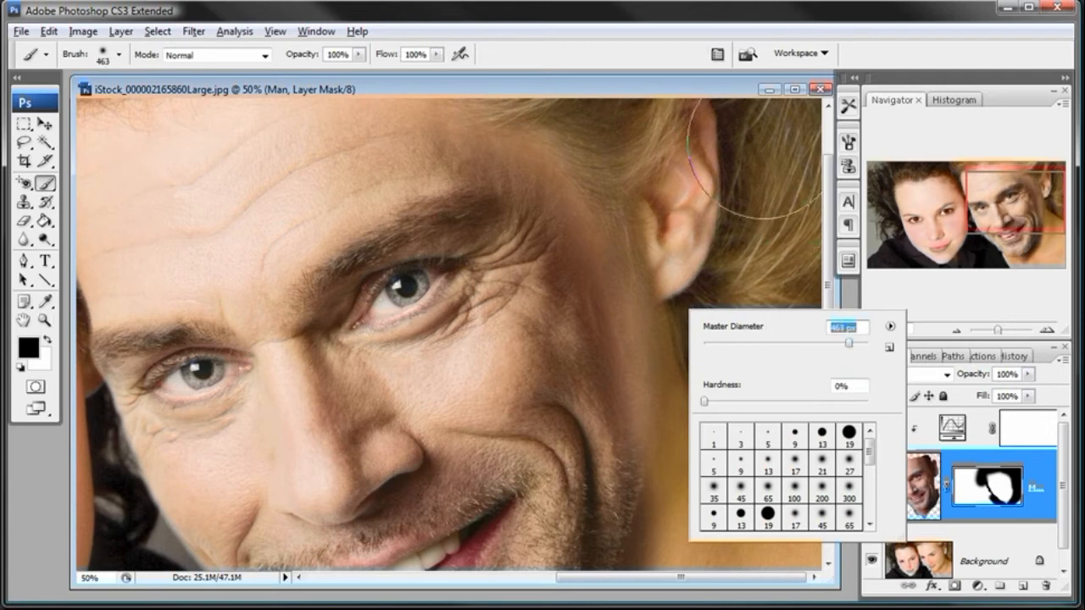
{"action": "key", "text": "Return"}
{"action": "mouse_move", "coordinate": [701, 337]}
{"action": "left_mouse_down"}
{"action": "mouse_move", "coordinate": [701, 319]}
{"action": "mouse_move", "coordinate": [701, 338]}
{"action": "left_mouse_up"}
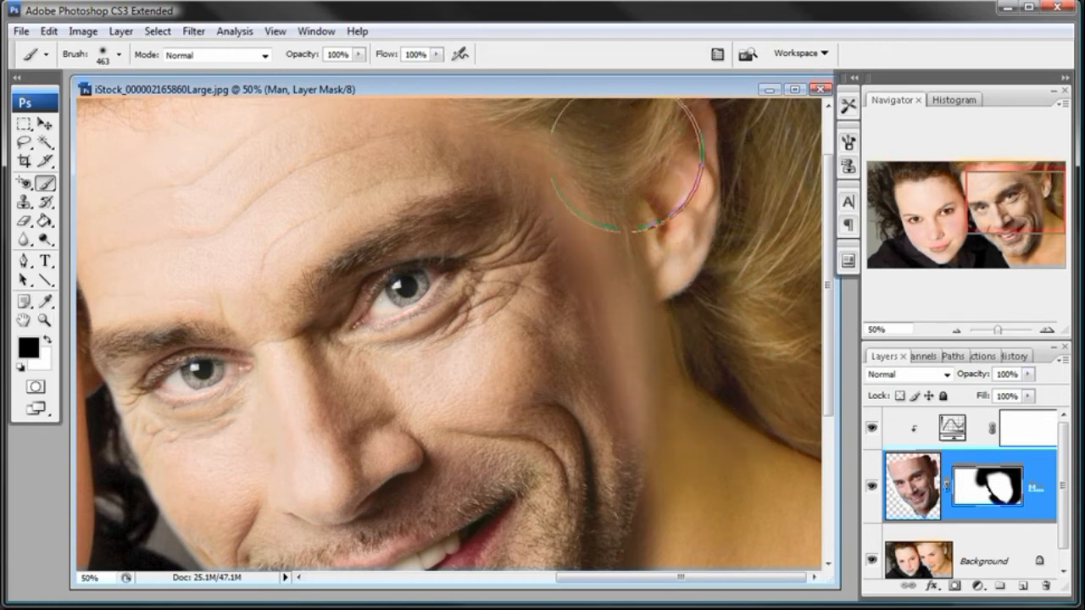
{"action": "mouse_move", "coordinate": [560, 136]}
{"action": "left_mouse_down"}
{"action": "mouse_move", "coordinate": [547, 116]}
{"action": "mouse_move", "coordinate": [483, 106]}
{"action": "left_mouse_up"}
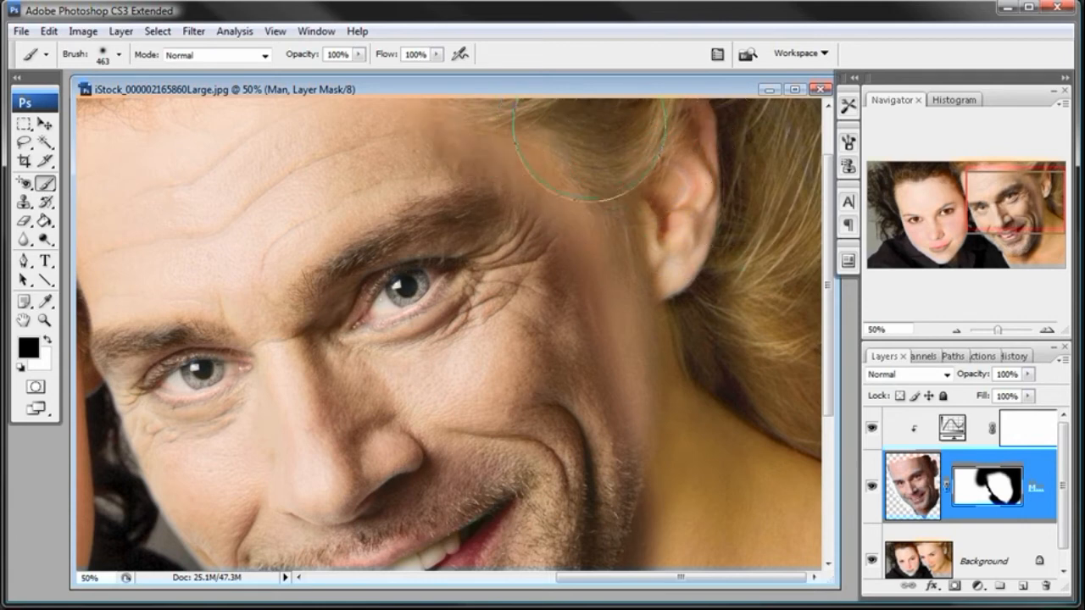
- Compare the faces by hiding and showing the Man layer, and make its image active instead of the mask
{"action": "mouse_move", "coordinate": [829, 257]}
{"action": "left_mouse_down"}
{"action": "mouse_move", "coordinate": [837, 349]}
{"action": "mouse_move", "coordinate": [837, 294]}
{"action": "mouse_move", "coordinate": [836, 305]}
{"action": "left_mouse_up"}
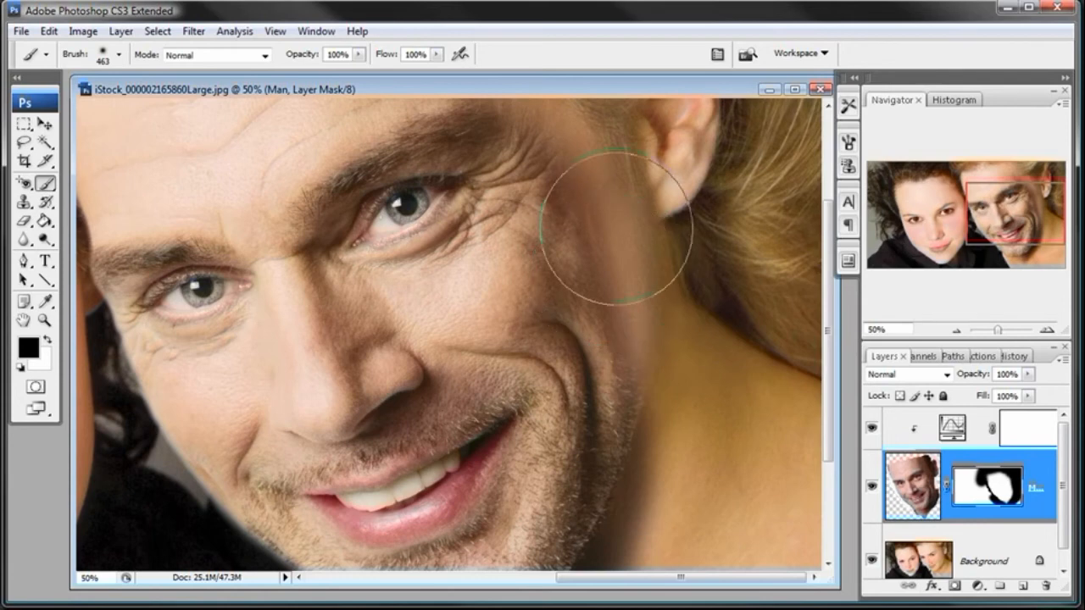
{"action": "left_click", "coordinate": [871, 487]}
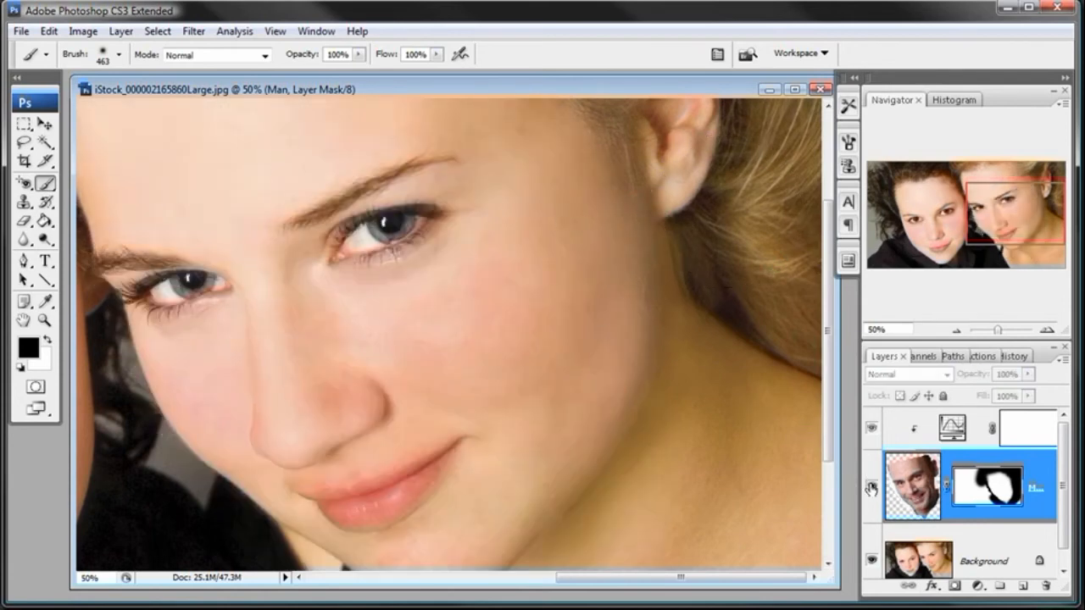
{"action": "left_click", "coordinate": [871, 486]}
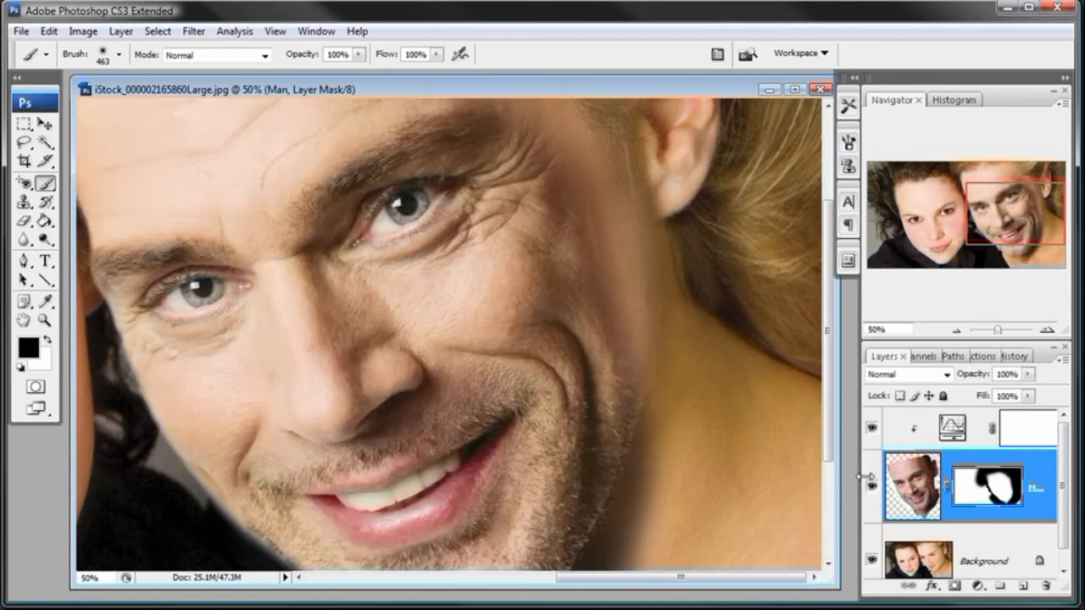
{"action": "left_click", "coordinate": [956, 330]}
{"action": "left_click", "coordinate": [912, 486]}
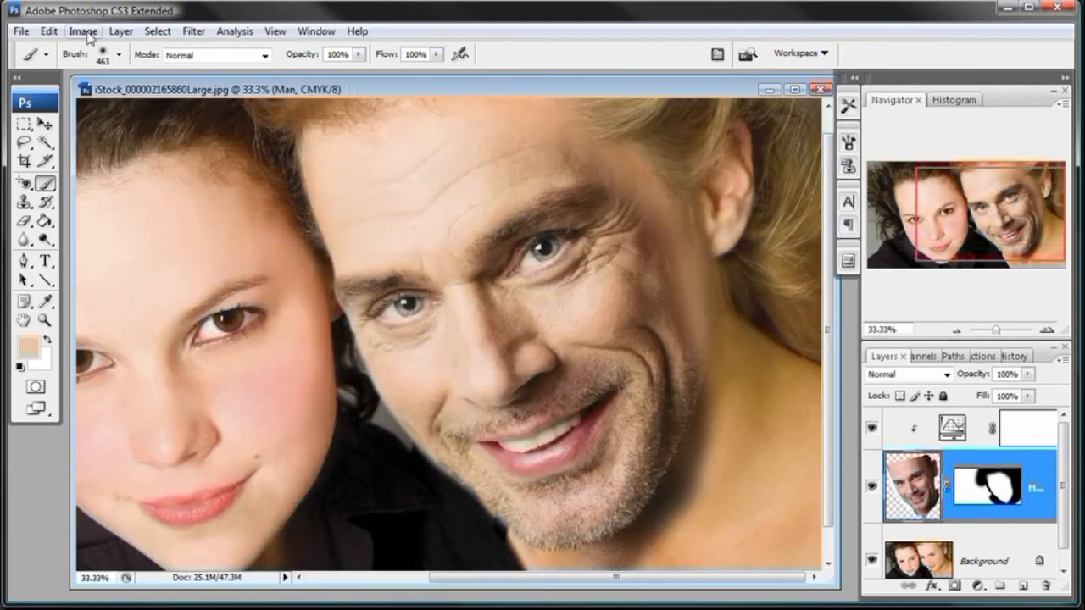
{"action": "left_click", "coordinate": [88, 34]}
{"action": "mouse_move", "coordinate": [141, 76]}
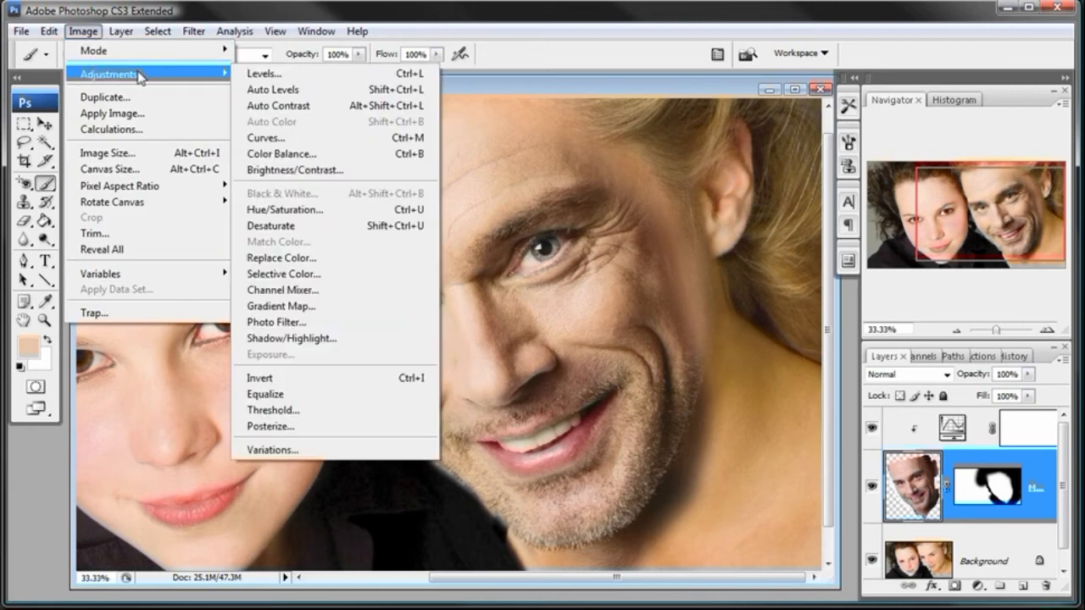
{"action": "left_click", "coordinate": [305, 340]}
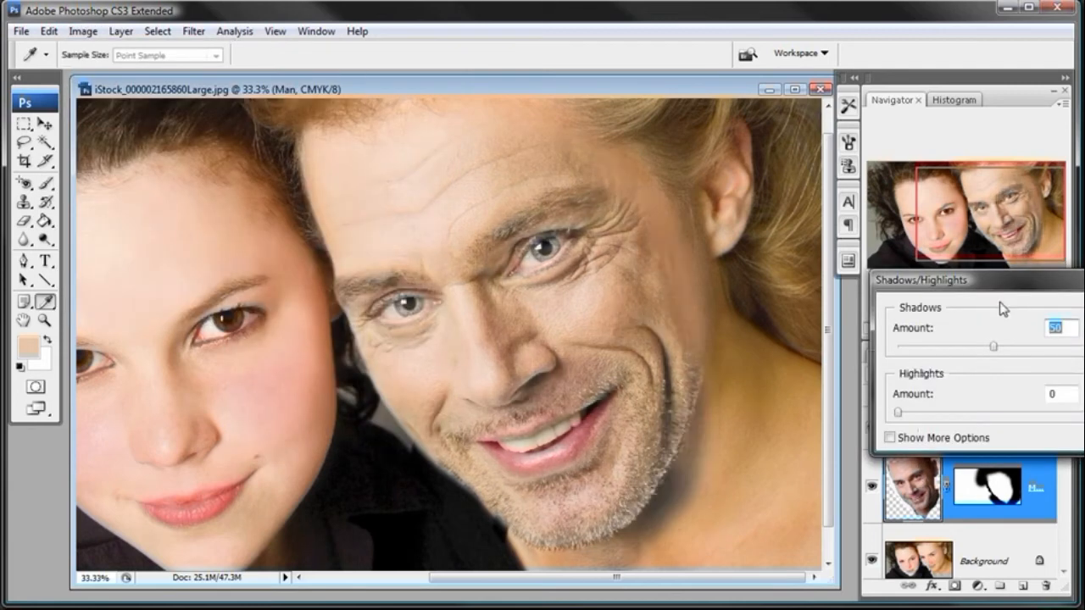
{"action": "left_click_drag", "start_coordinate": [1003, 292], "coordinate": [942, 290]}
{"action": "left_click_drag", "start_coordinate": [932, 346], "coordinate": [852, 368]}
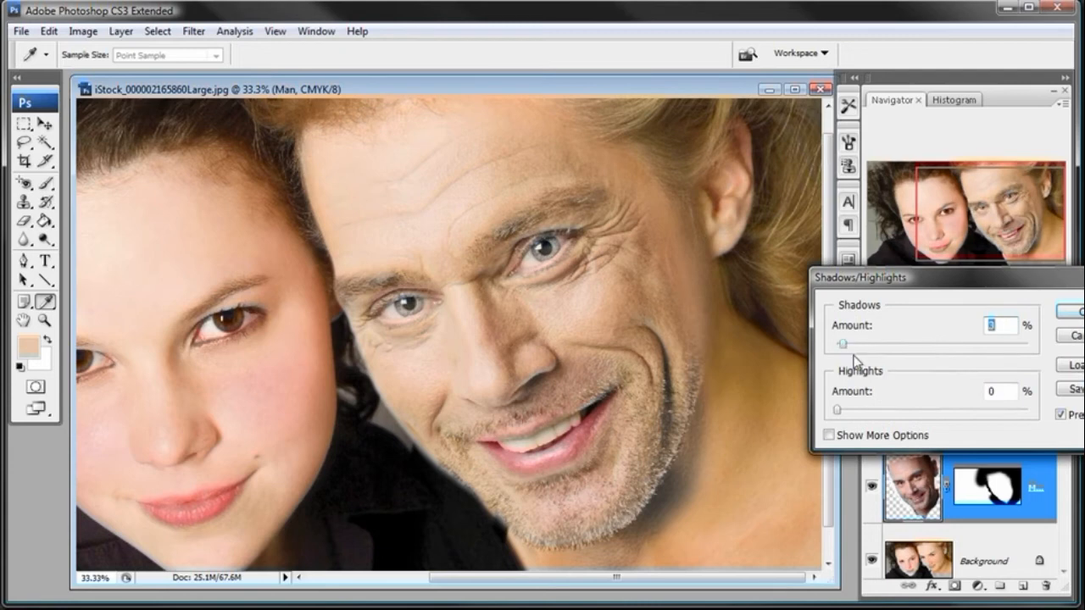
{"action": "left_click", "coordinate": [926, 412]}
{"action": "left_click_drag", "start_coordinate": [925, 412], "coordinate": [802, 410]}
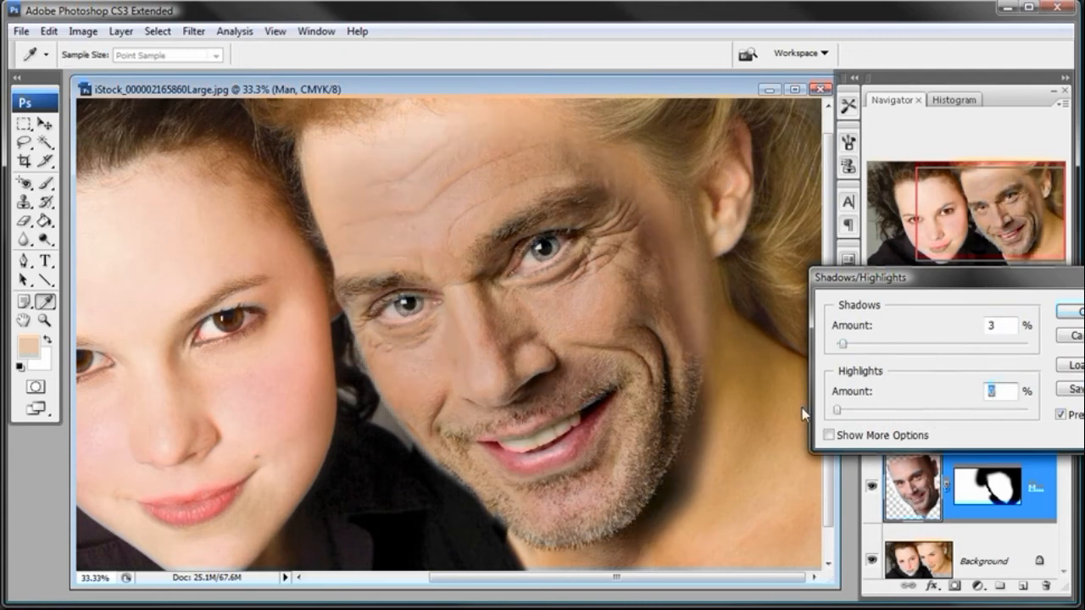
{"action": "left_click_drag", "start_coordinate": [872, 280], "coordinate": [830, 285]}
{"action": "left_click", "coordinate": [847, 353]}
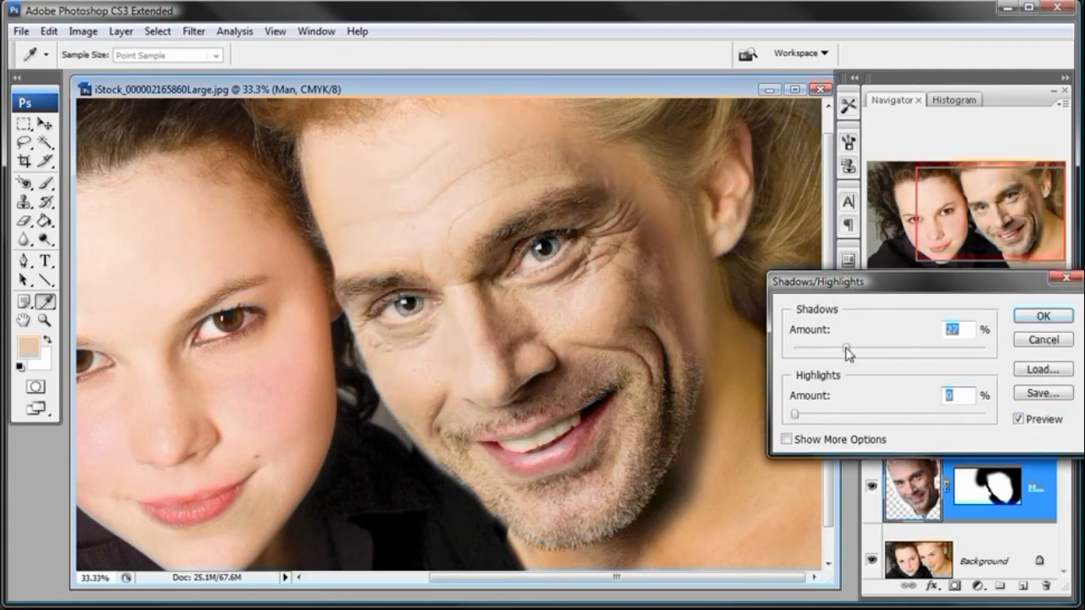
{"action": "left_click_drag", "start_coordinate": [863, 355], "coordinate": [999, 354]}
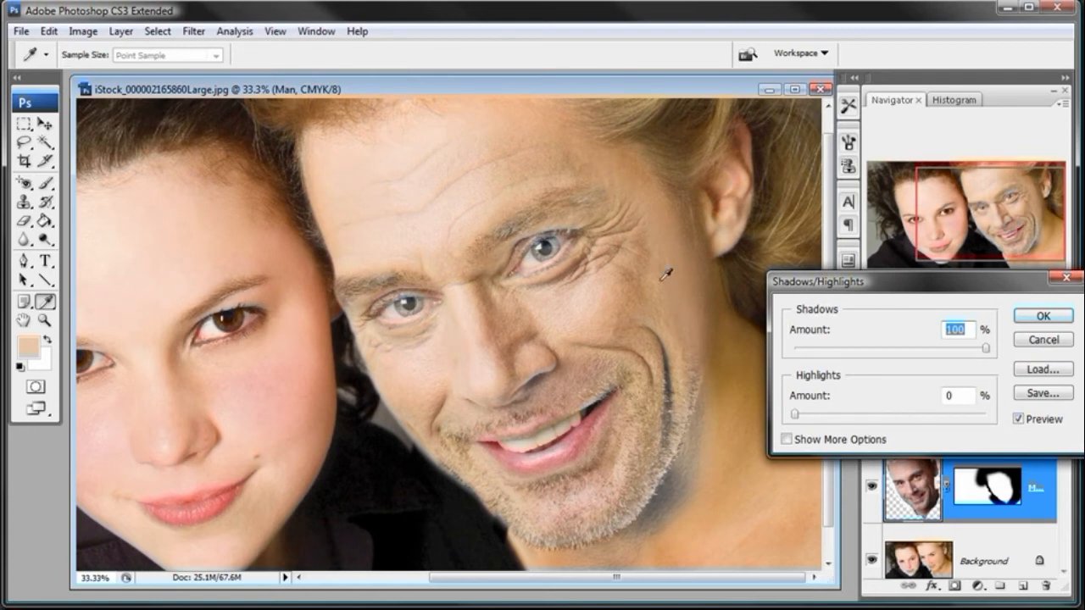
{"action": "left_click", "coordinate": [1019, 419]}
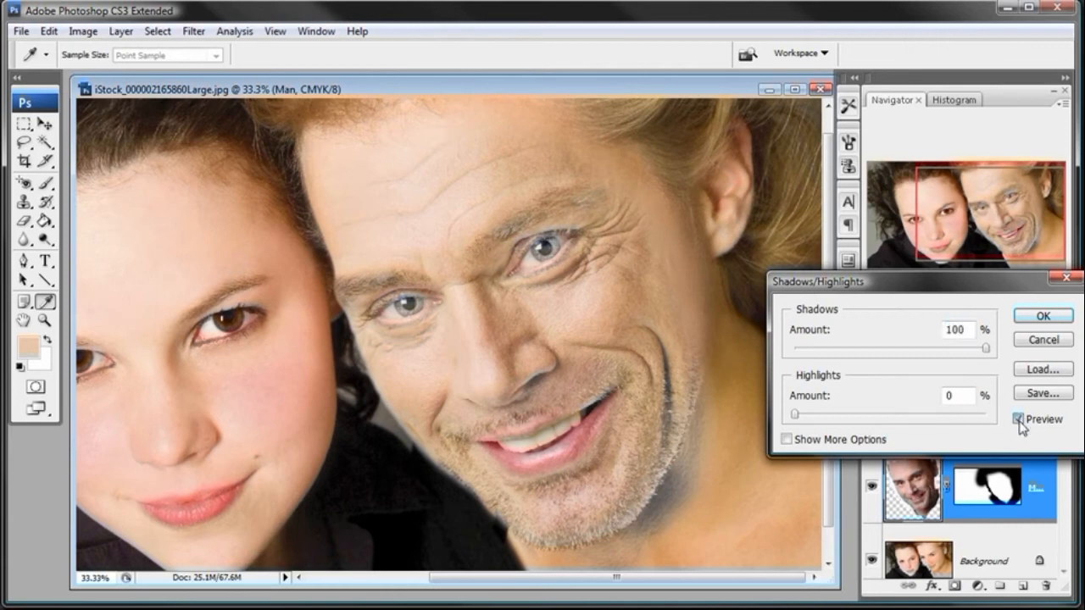
{"action": "left_click", "coordinate": [1019, 420]}
{"action": "left_click", "coordinate": [1041, 341]}
- Paint a Quick Mask over the man's shadowed temple and cheek beside the ear, convert it to a selection and invert it
{"action": "key", "text": "b"}
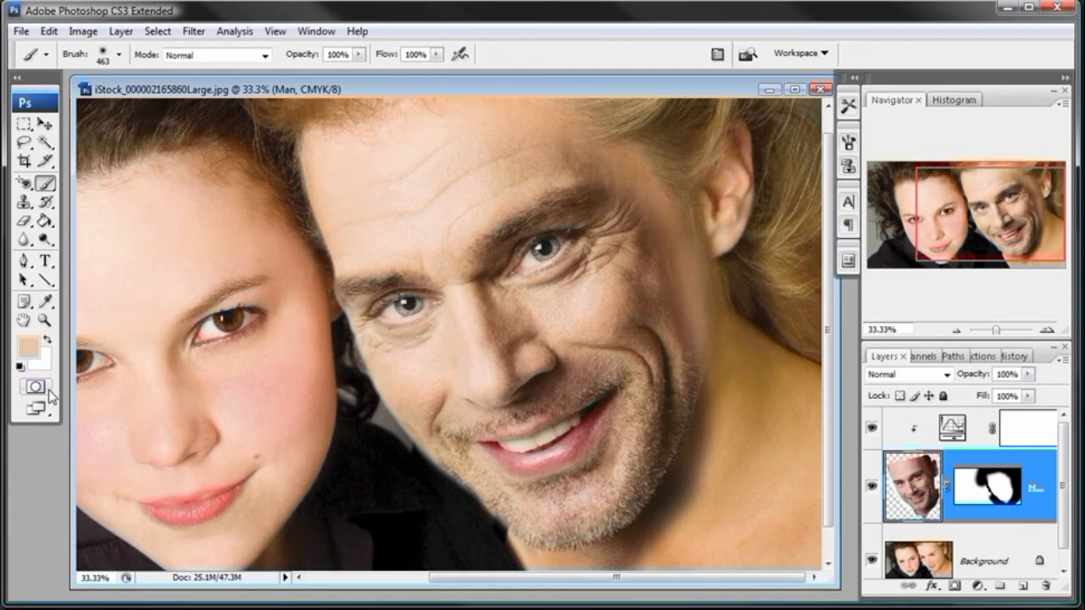
{"action": "left_click", "coordinate": [35, 387]}
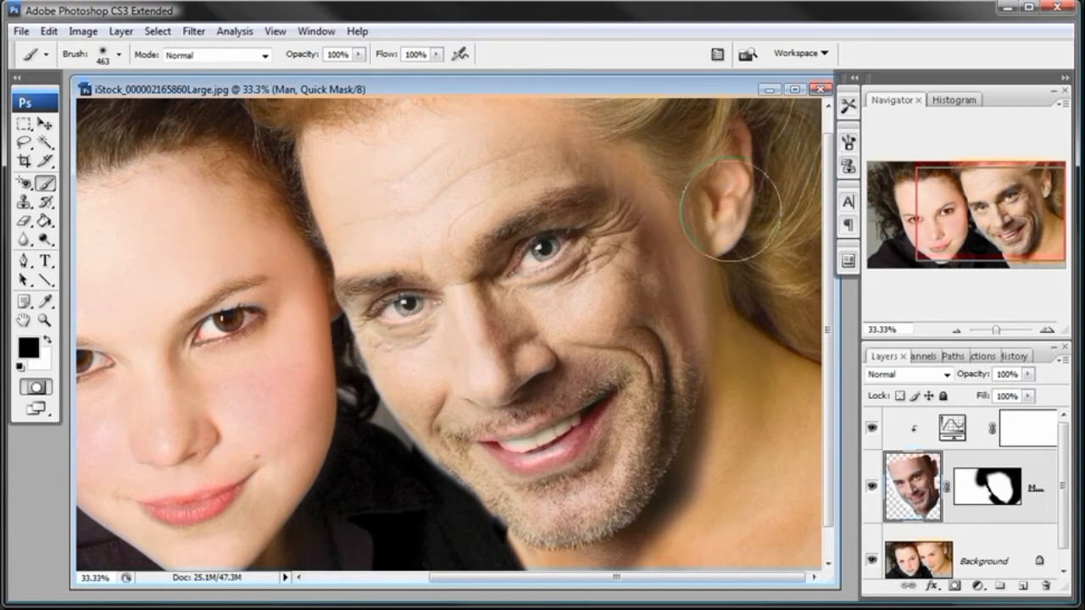
{"action": "mouse_move", "coordinate": [593, 145]}
{"action": "left_mouse_down"}
{"action": "mouse_move", "coordinate": [656, 193]}
{"action": "mouse_move", "coordinate": [688, 245]}
{"action": "mouse_move", "coordinate": [716, 305]}
{"action": "mouse_move", "coordinate": [735, 404]}
{"action": "mouse_move", "coordinate": [702, 266]}
{"action": "mouse_move", "coordinate": [685, 286]}
{"action": "mouse_move", "coordinate": [696, 240]}
{"action": "mouse_move", "coordinate": [674, 127]}
{"action": "mouse_move", "coordinate": [563, 119]}
{"action": "mouse_move", "coordinate": [555, 107]}
{"action": "mouse_move", "coordinate": [669, 123]}
{"action": "mouse_move", "coordinate": [661, 182]}
{"action": "mouse_move", "coordinate": [720, 286]}
{"action": "mouse_move", "coordinate": [732, 421]}
{"action": "left_mouse_up"}
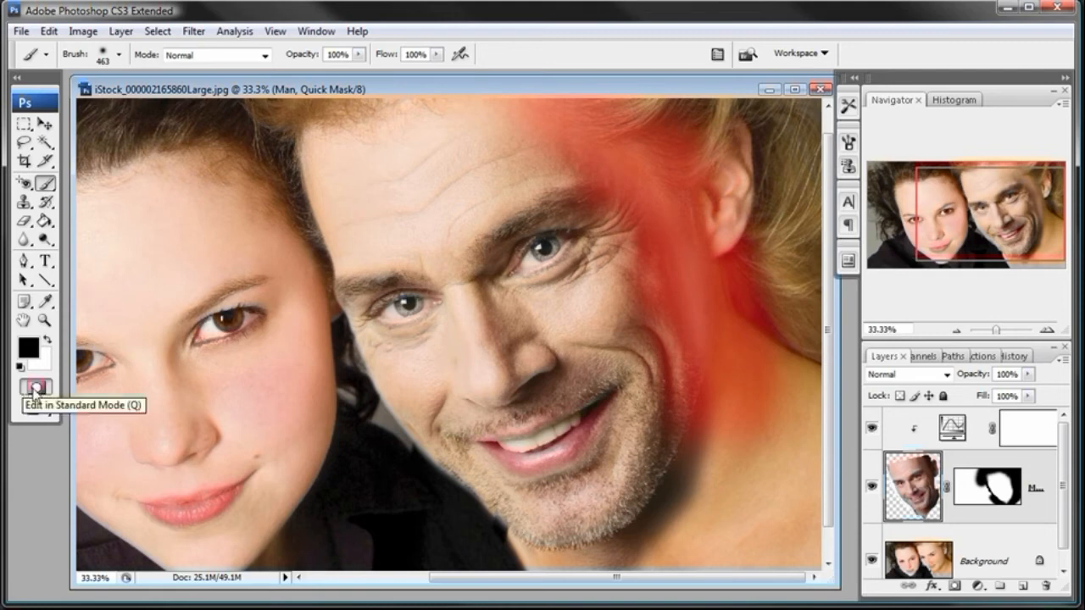
{"action": "left_click", "coordinate": [34, 388]}
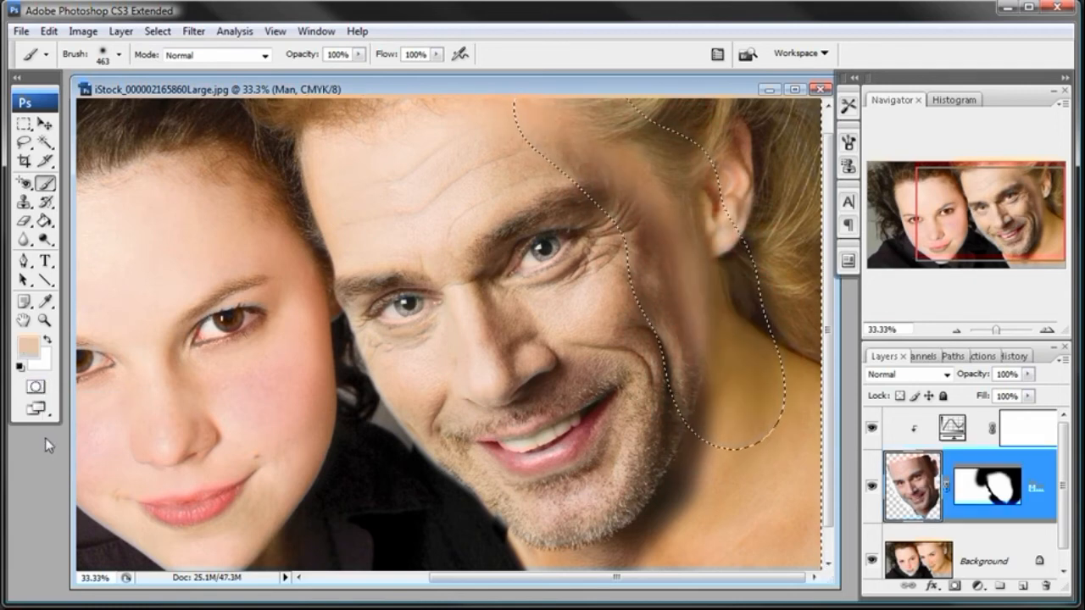
{"action": "scroll", "coordinate": [576, 170], "scroll_direction": "up", "scroll_amount": 1}
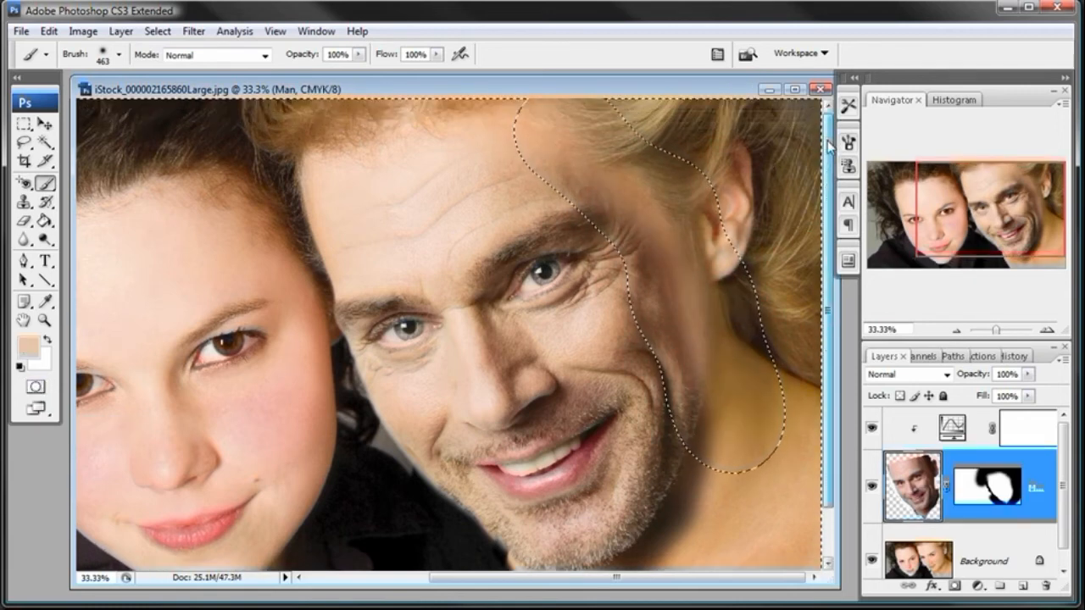
{"action": "left_click", "coordinate": [157, 31]}
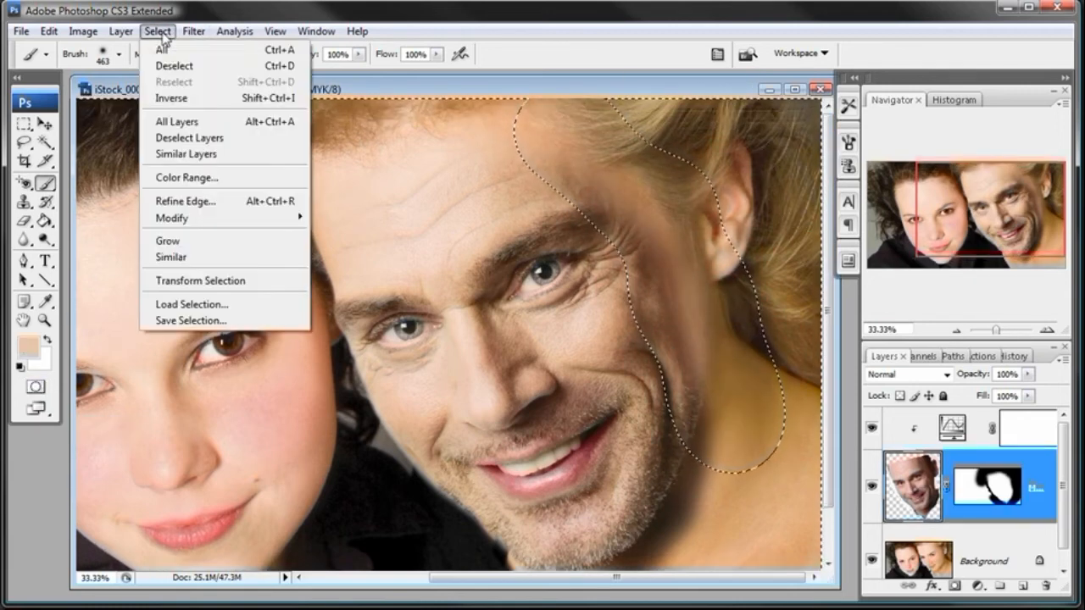
{"action": "left_click", "coordinate": [164, 101]}
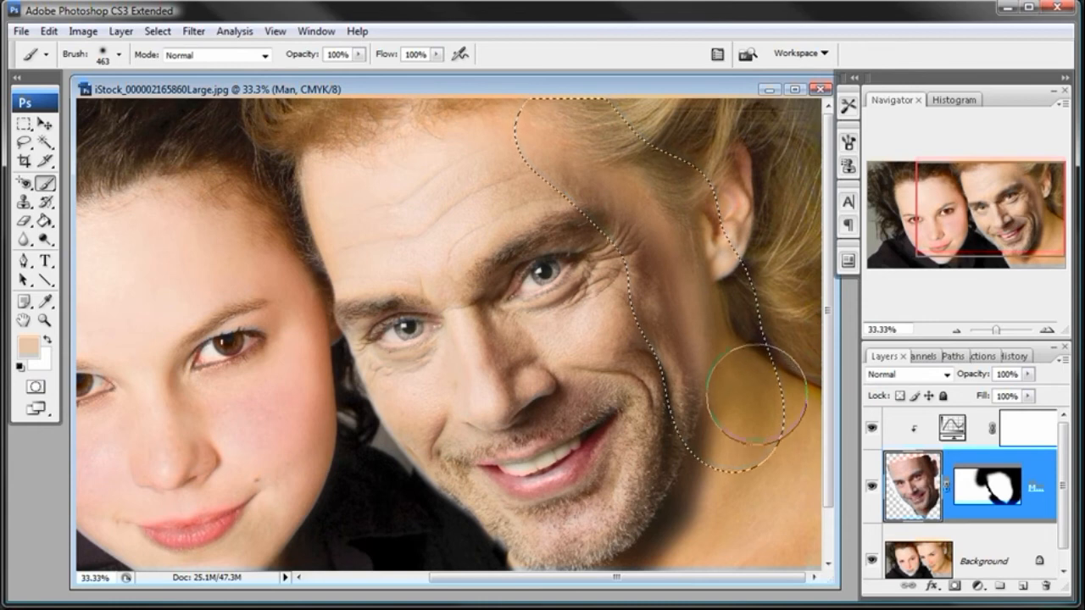
- Start a Shadow/Highlight adjustment on the selected area with Shadows at 47% and hide the selection edges
{"action": "left_click", "coordinate": [83, 31]}
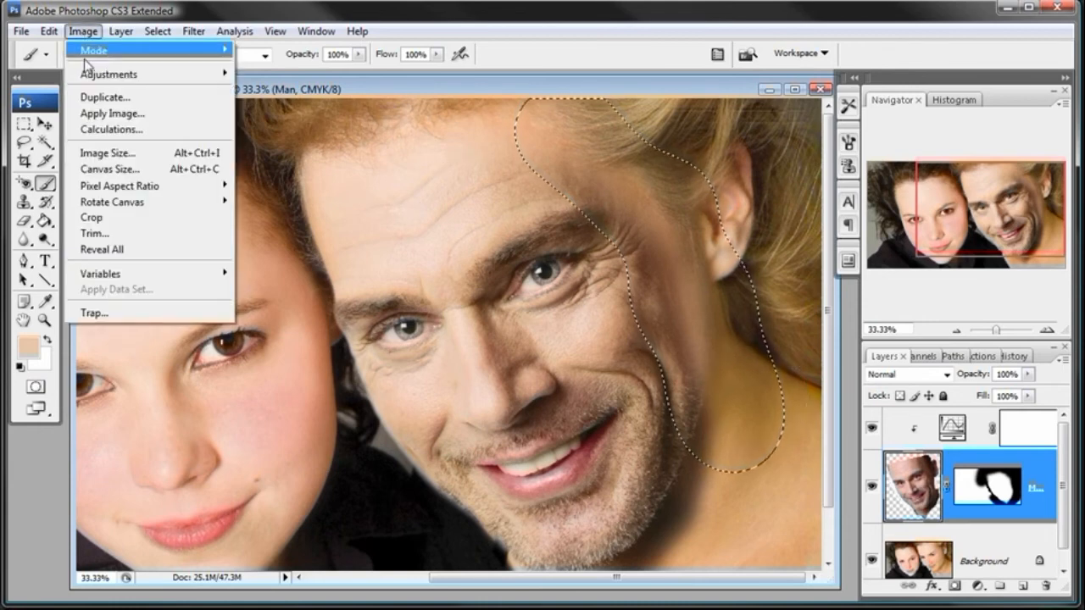
{"action": "mouse_move", "coordinate": [87, 76]}
{"action": "left_click", "coordinate": [337, 334]}
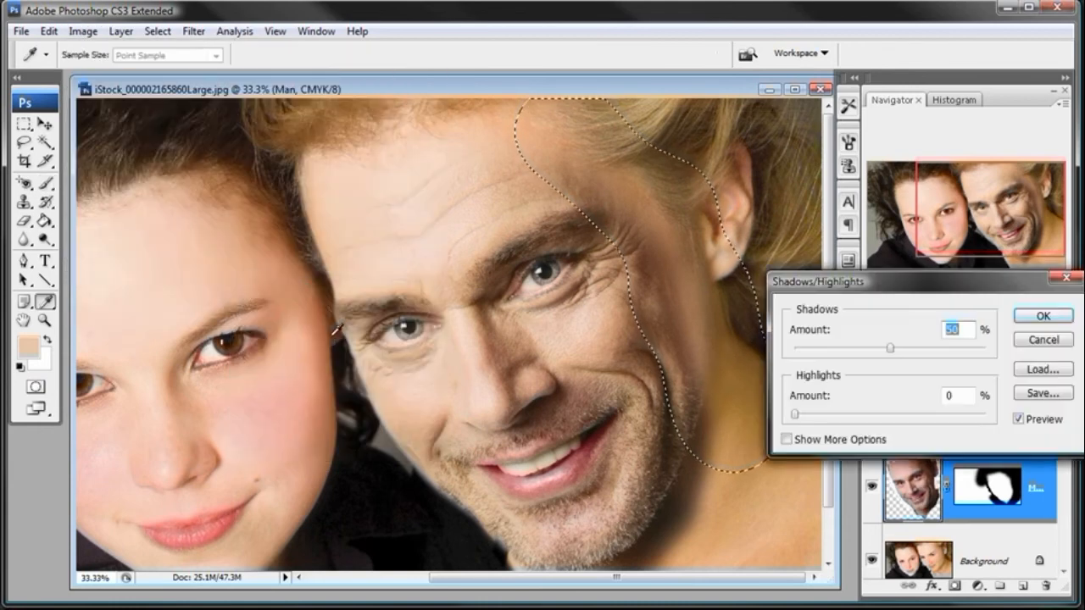
{"action": "left_click_drag", "start_coordinate": [900, 288], "coordinate": [884, 352]}
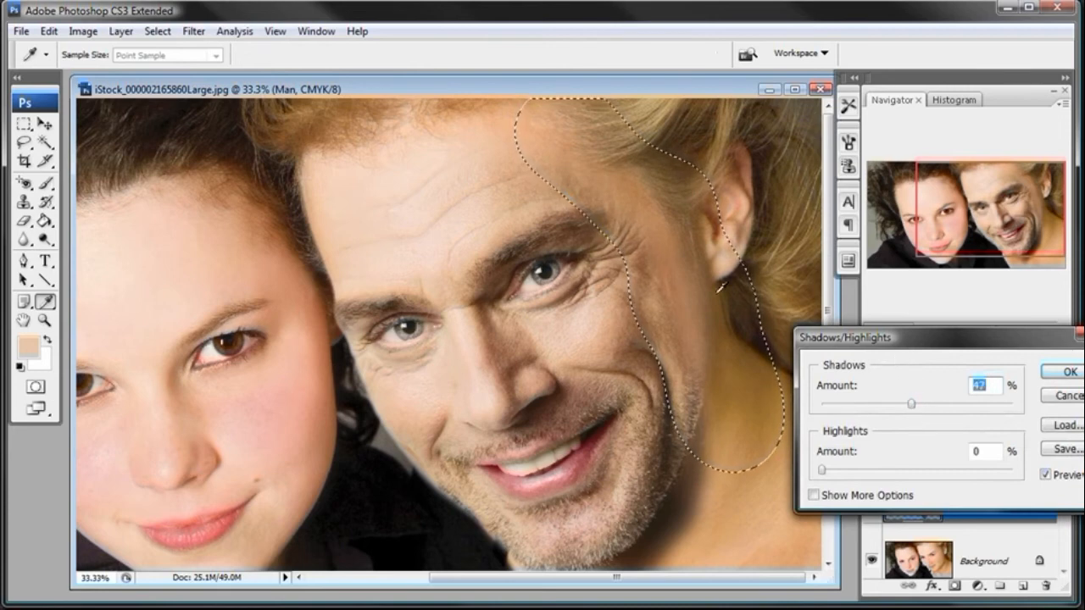
{"action": "left_click", "coordinate": [275, 32]}
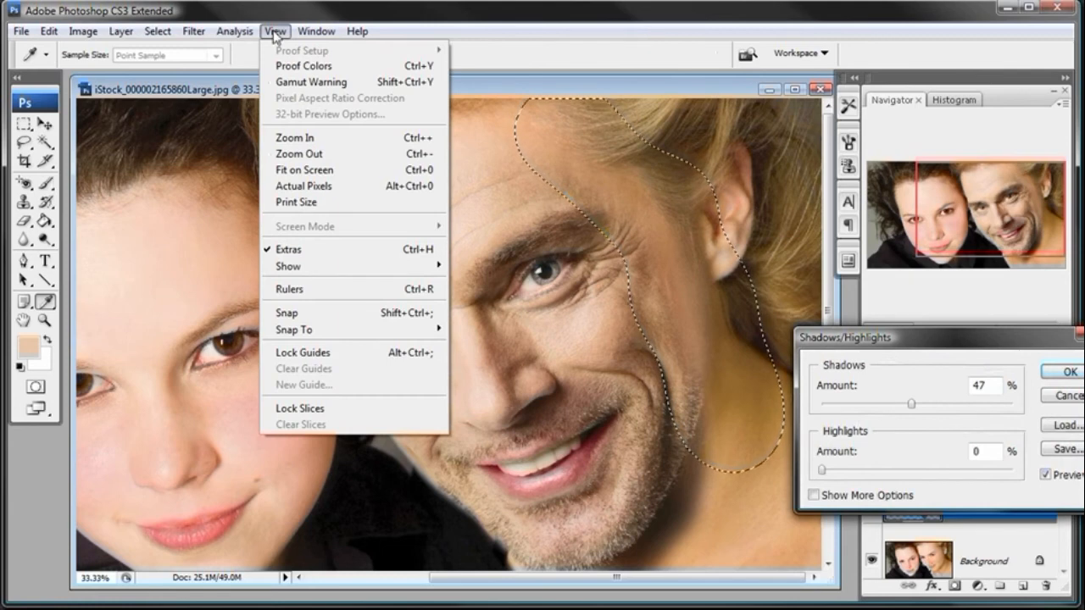
{"action": "left_click", "coordinate": [281, 254]}
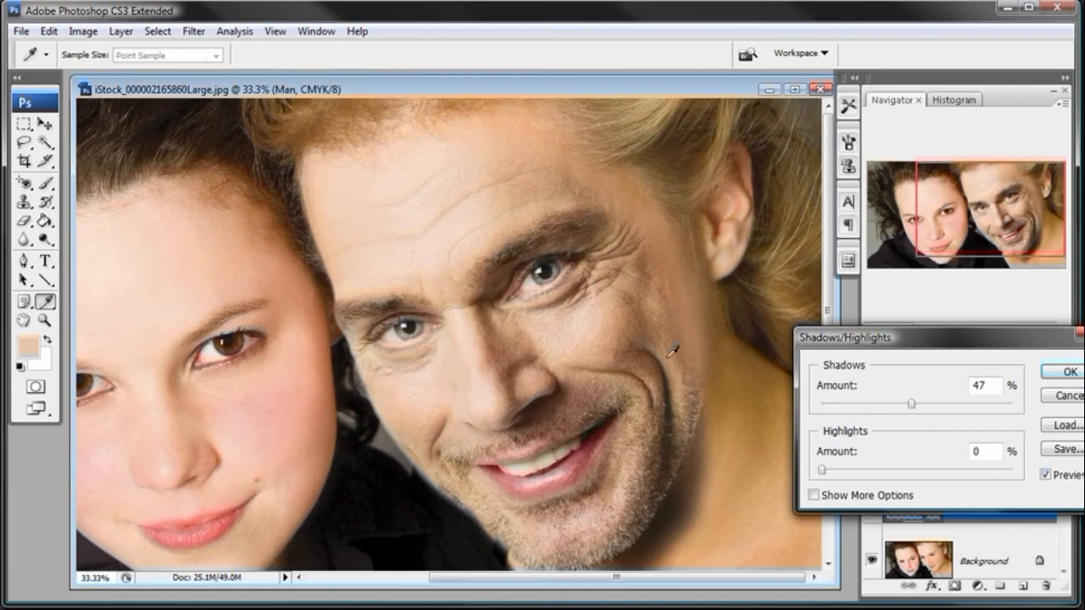
- Compare the man's cheek at different Shadows amounts and with the preview off, set Shadows below 50%, and apply the Shadow/Highlight adjustment
{"action": "left_click_drag", "start_coordinate": [909, 400], "coordinate": [811, 406]}
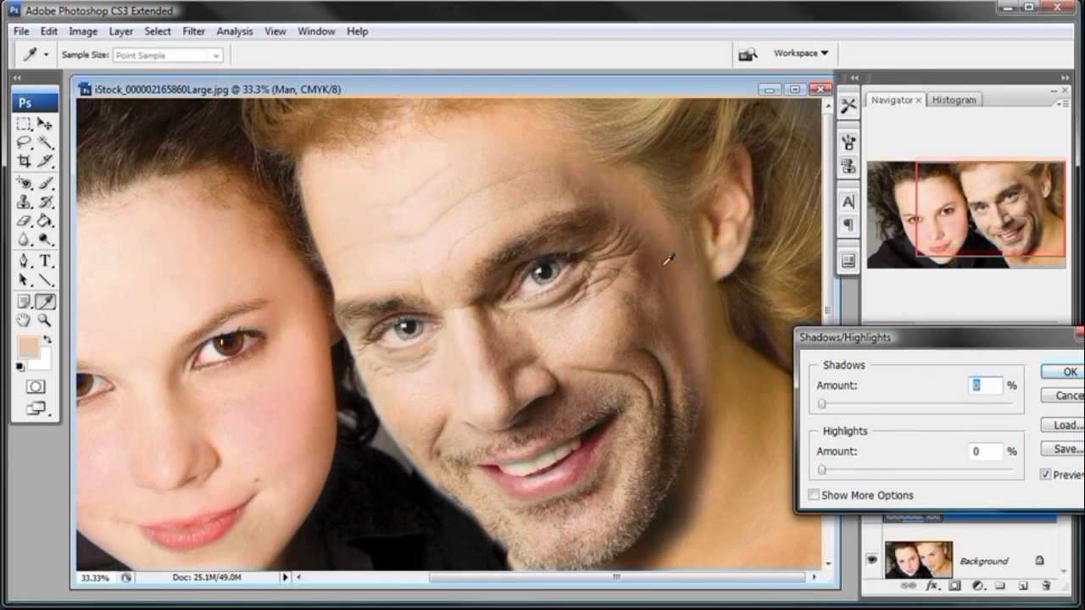
{"action": "left_click_drag", "start_coordinate": [829, 412], "coordinate": [983, 412]}
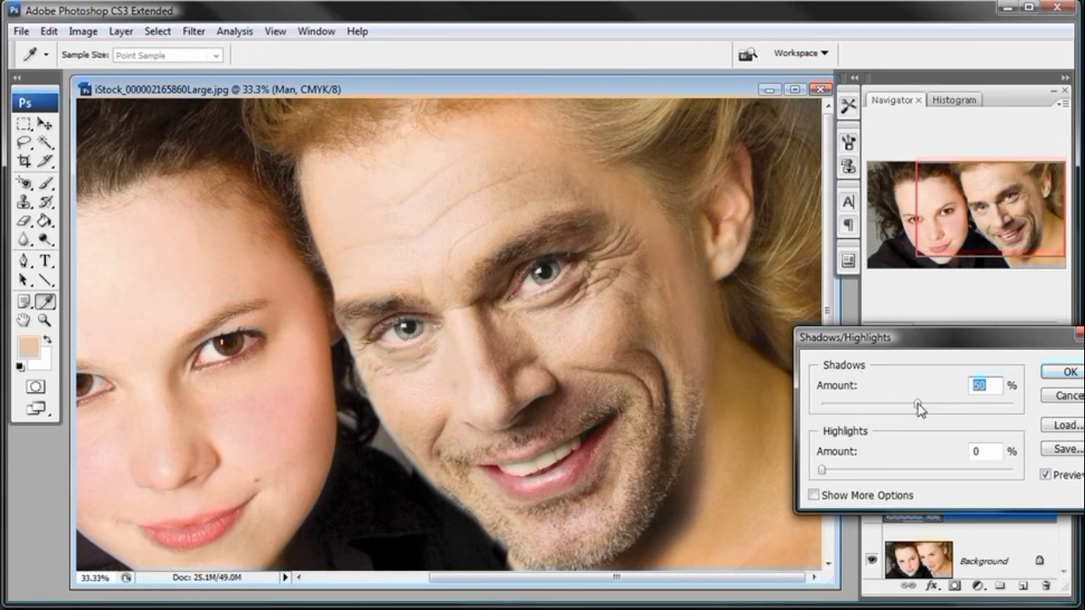
{"action": "left_click", "coordinate": [1046, 476]}
{"action": "left_click", "coordinate": [1045, 477]}
{"action": "left_click", "coordinate": [1046, 476]}
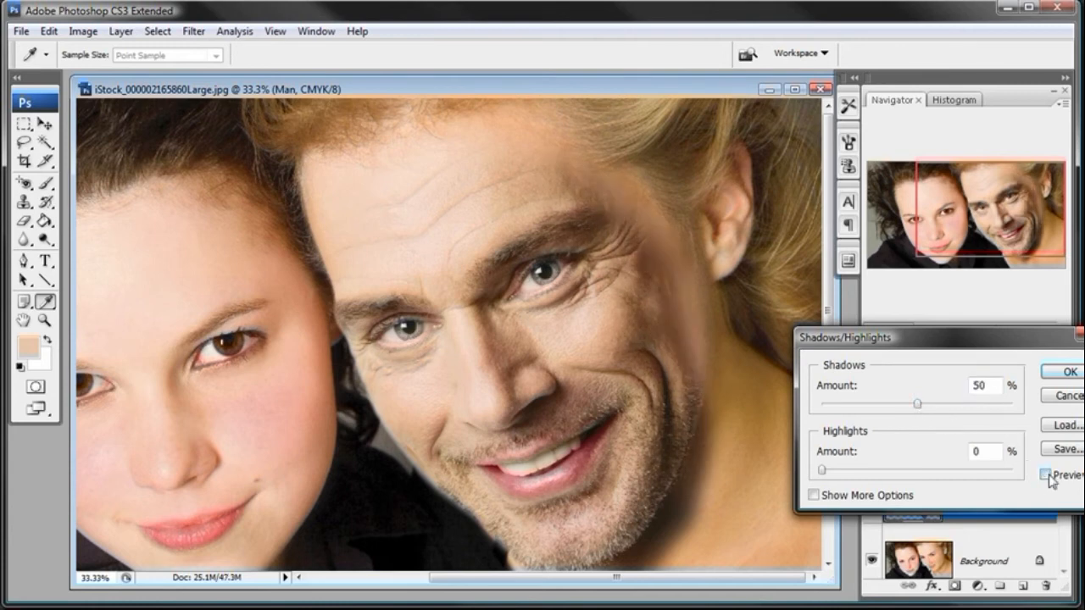
{"action": "left_click", "coordinate": [1046, 476]}
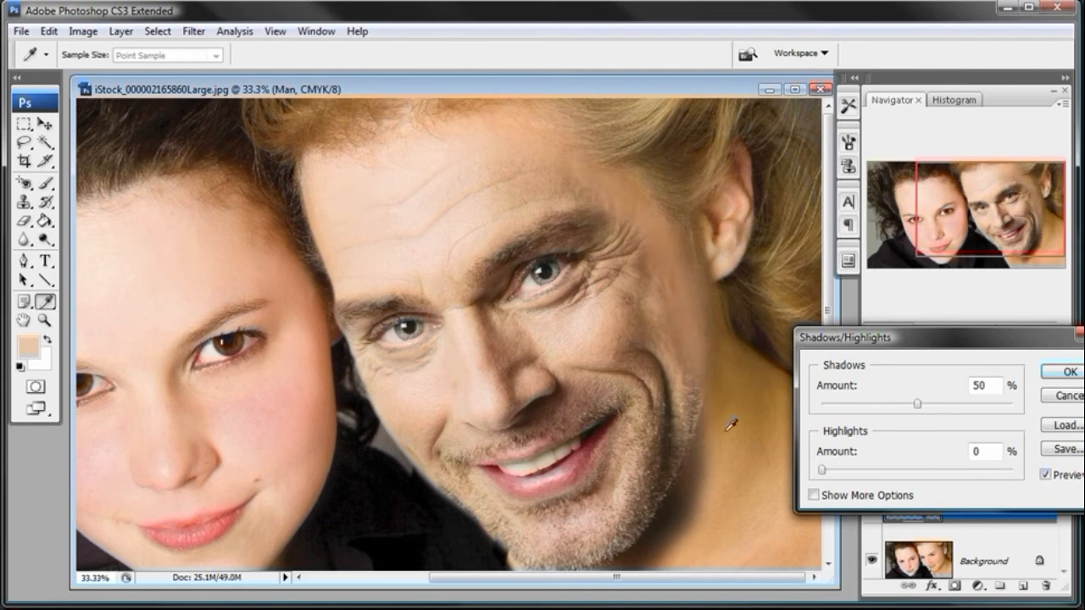
{"action": "left_click_drag", "start_coordinate": [925, 405], "coordinate": [903, 404]}
{"action": "left_click", "coordinate": [1070, 372]}
- Activate the Man layer's mask and set a soft brush of 199 px for the edge below the man's ear
{"action": "key", "text": "b"}
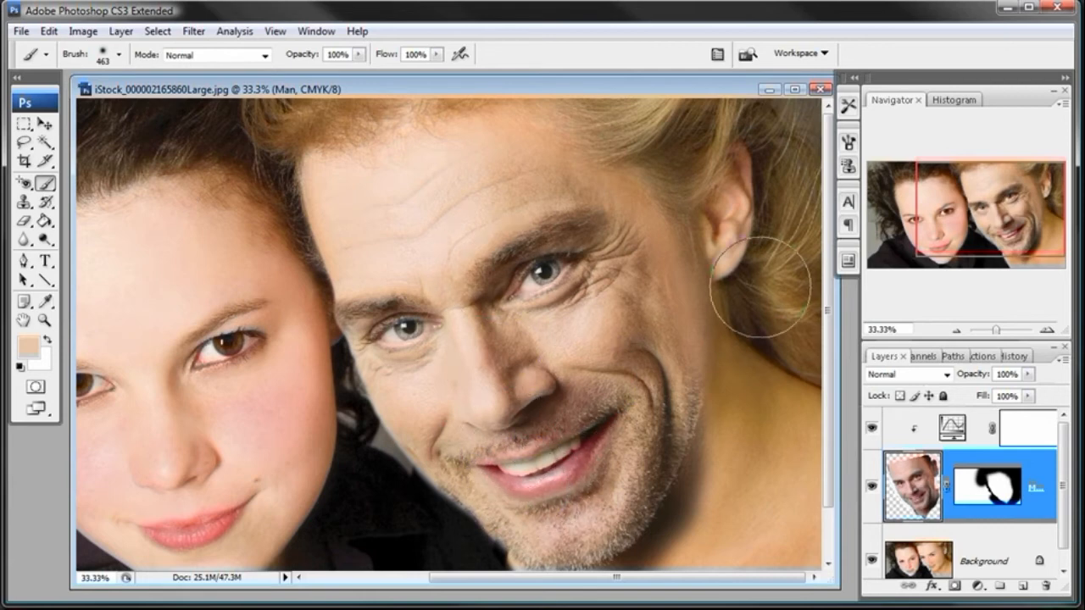
{"action": "scroll", "coordinate": [831, 267], "scroll_direction": "down", "scroll_amount": 2}
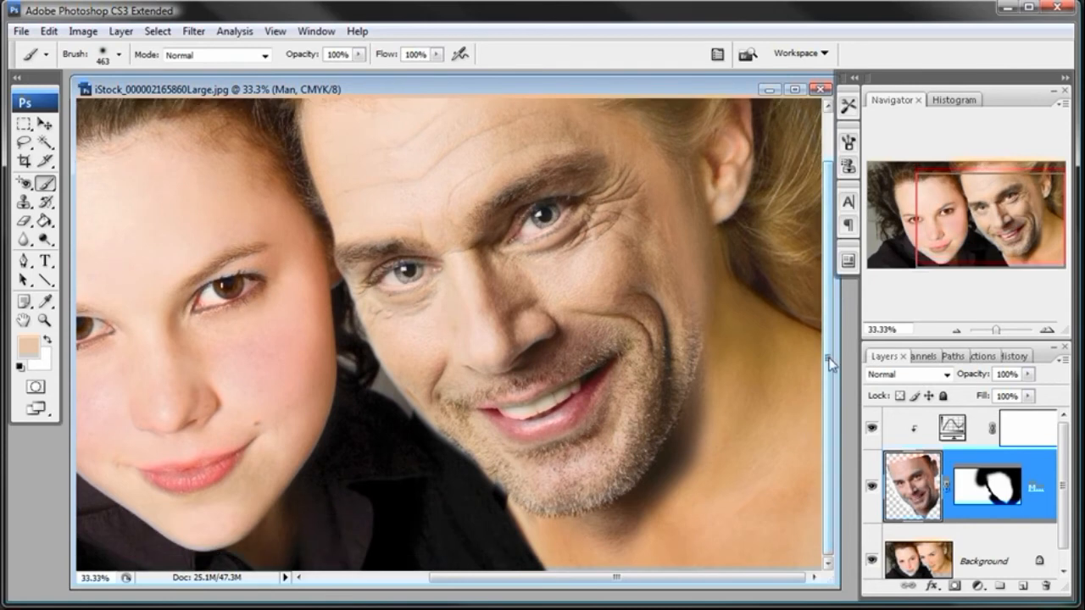
{"action": "left_click", "coordinate": [44, 320]}
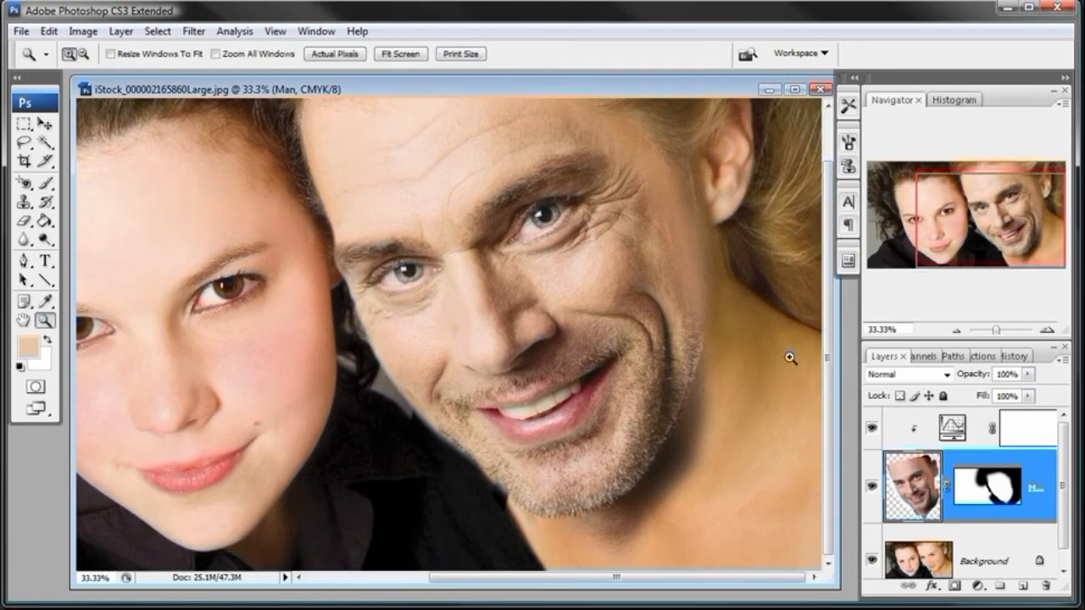
{"action": "scroll", "coordinate": [830, 381], "scroll_direction": "up", "scroll_amount": 1}
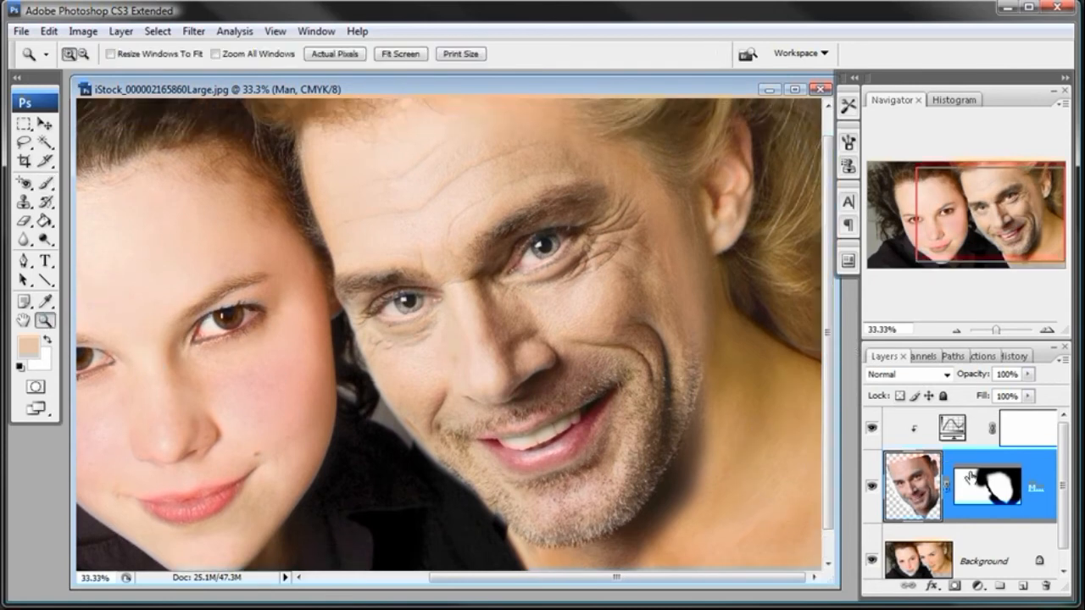
{"action": "left_click", "coordinate": [981, 482]}
{"action": "key", "text": "b"}
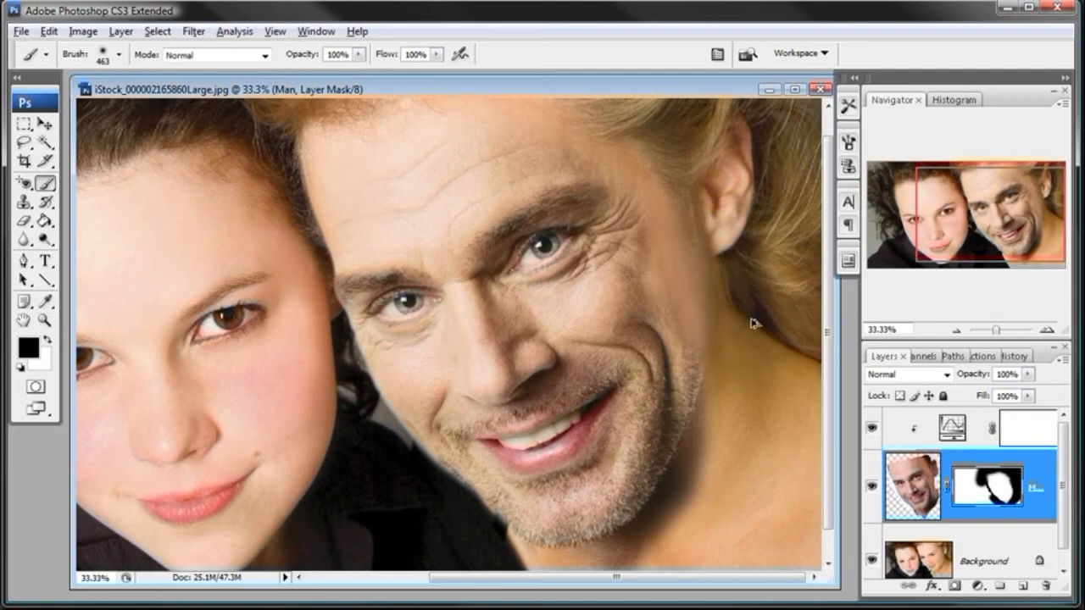
{"action": "right_click", "coordinate": [717, 251]}
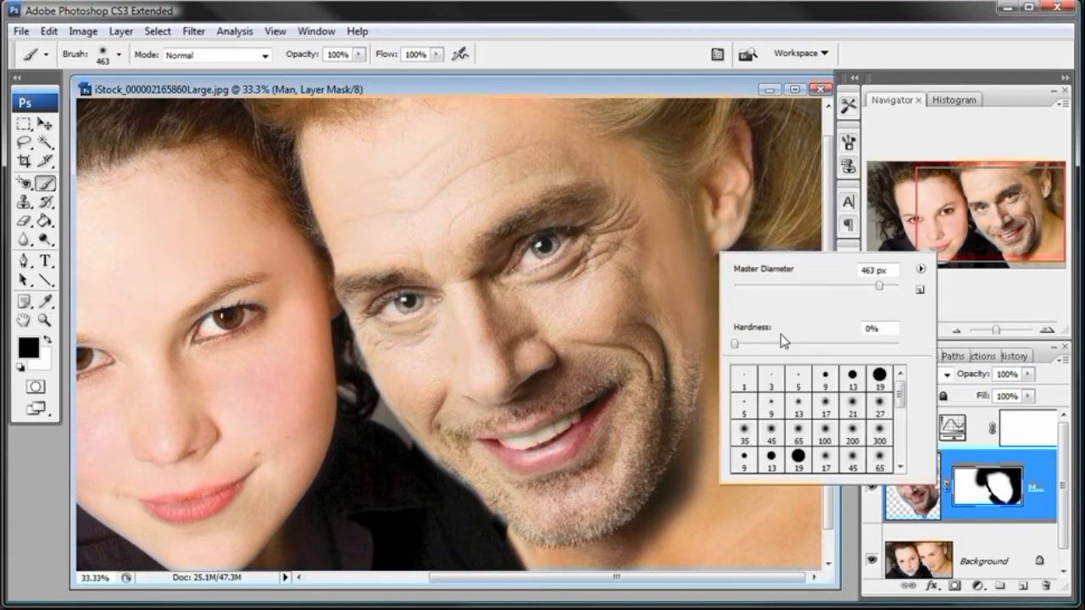
{"action": "left_click", "coordinate": [832, 285]}
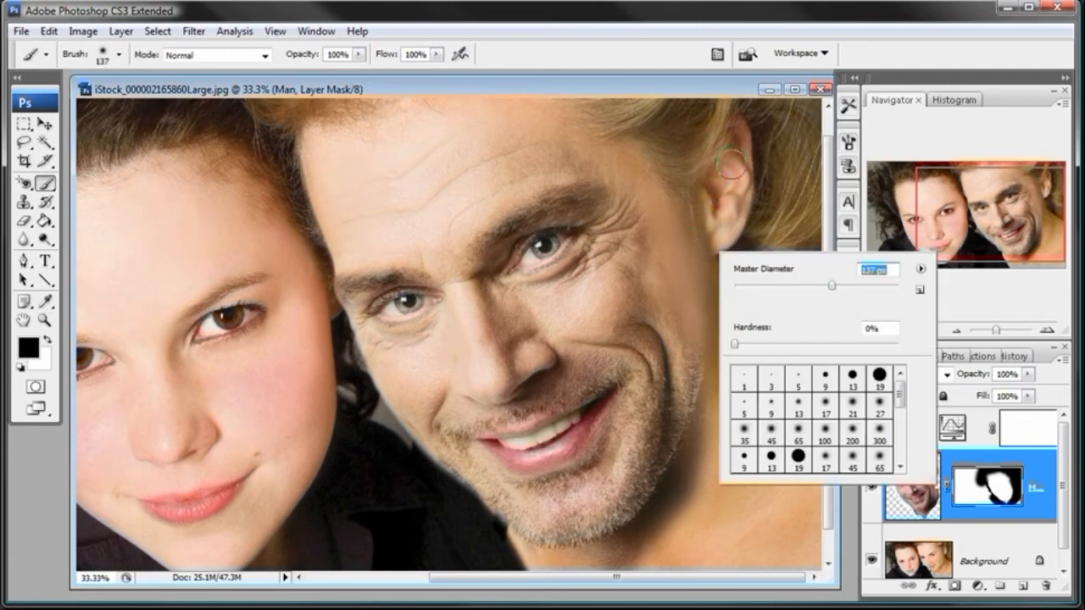
{"action": "left_click", "coordinate": [857, 287]}
{"action": "left_click", "coordinate": [751, 102]}
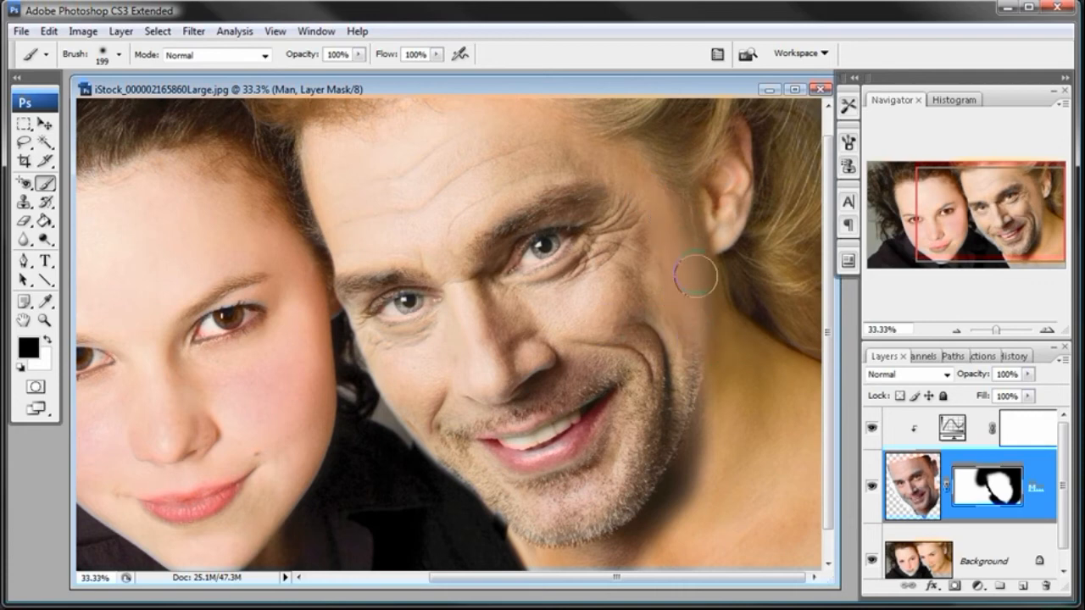
- Set the mask brush's diameter to 360 px for the dark edge beside the man's jaw
{"action": "left_click_drag", "start_coordinate": [828, 225], "coordinate": [829, 251]}
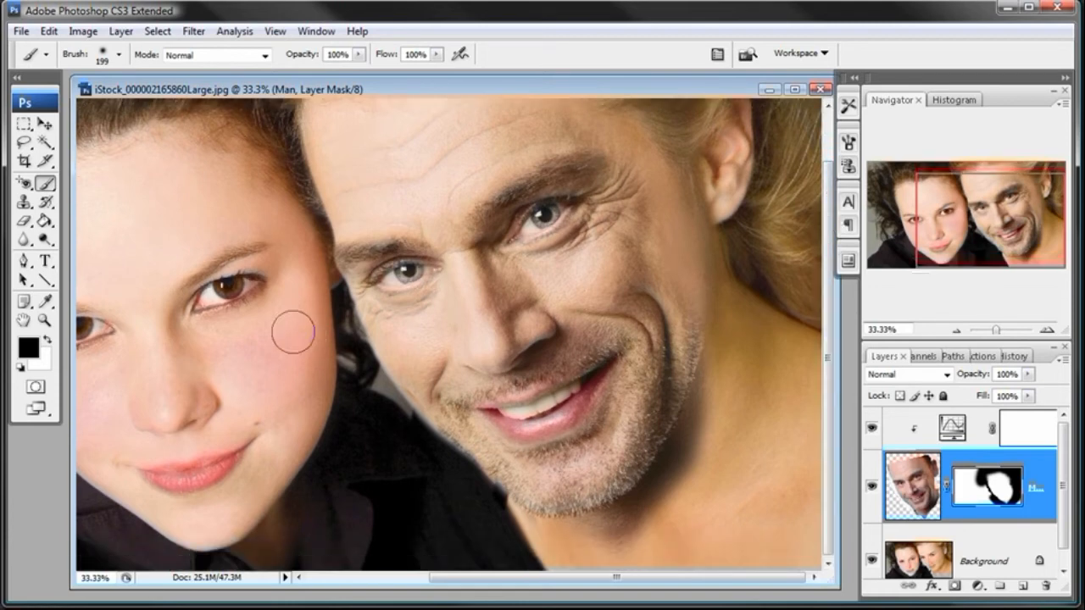
{"action": "left_click", "coordinate": [46, 320]}
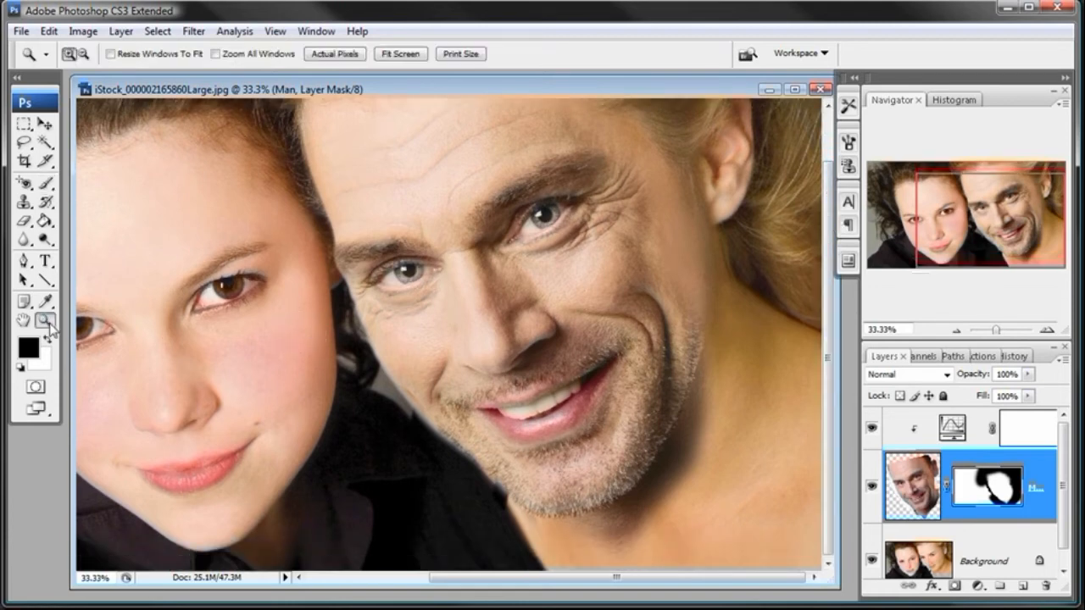
{"action": "left_click", "coordinate": [679, 498]}
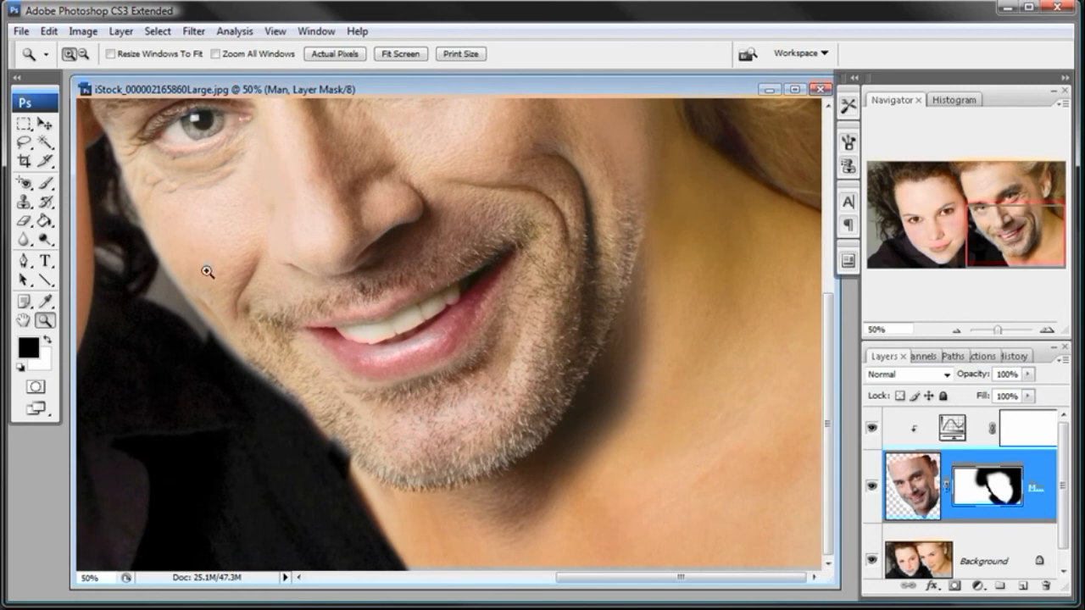
{"action": "left_click", "coordinate": [47, 184]}
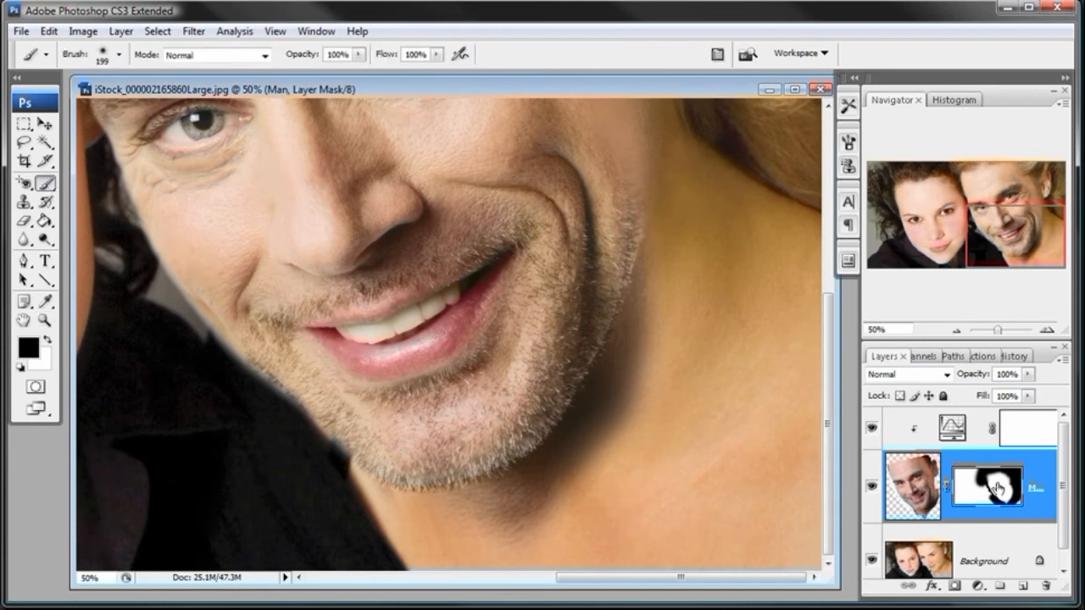
{"action": "right_click", "coordinate": [710, 334]}
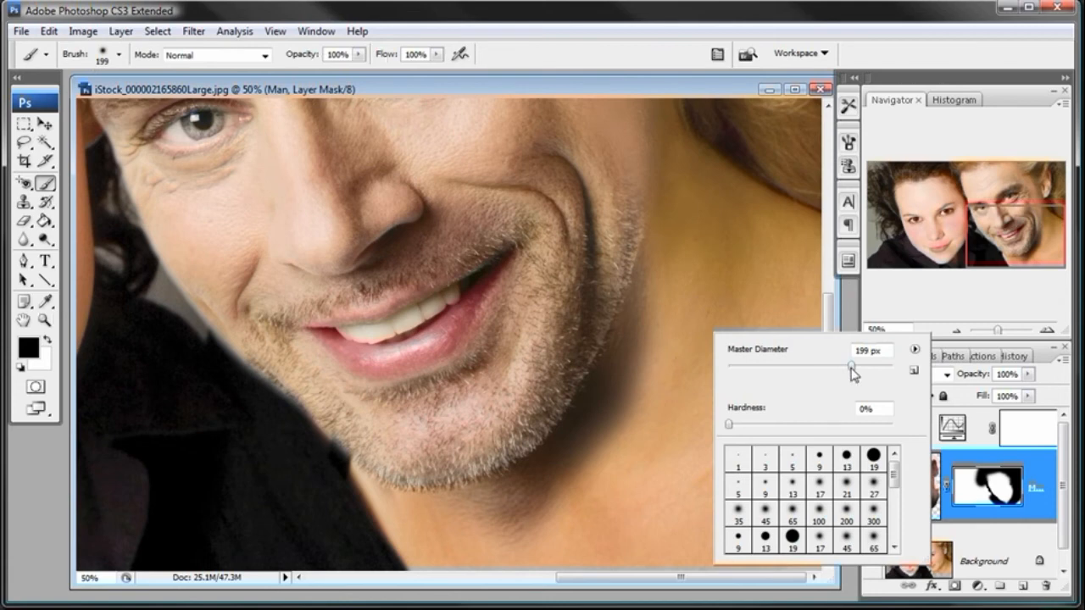
{"action": "left_click_drag", "start_coordinate": [851, 367], "coordinate": [864, 366]}
{"action": "type", "text": "360"}
{"action": "key", "text": "Return"}
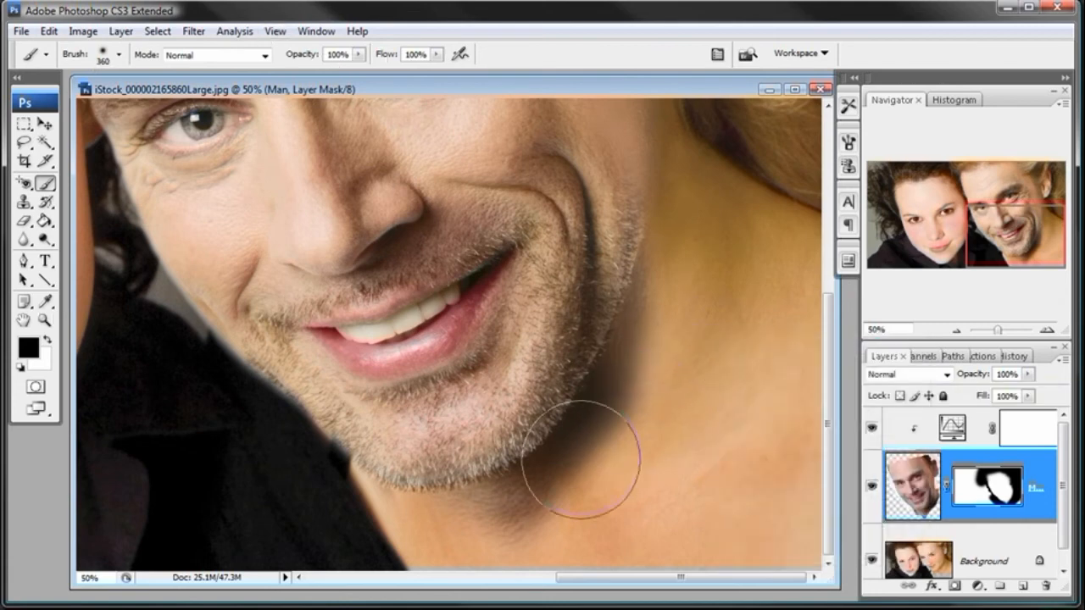
- Show the hidden selection edges again and deselect the cheek area
{"action": "left_click", "coordinate": [277, 32]}
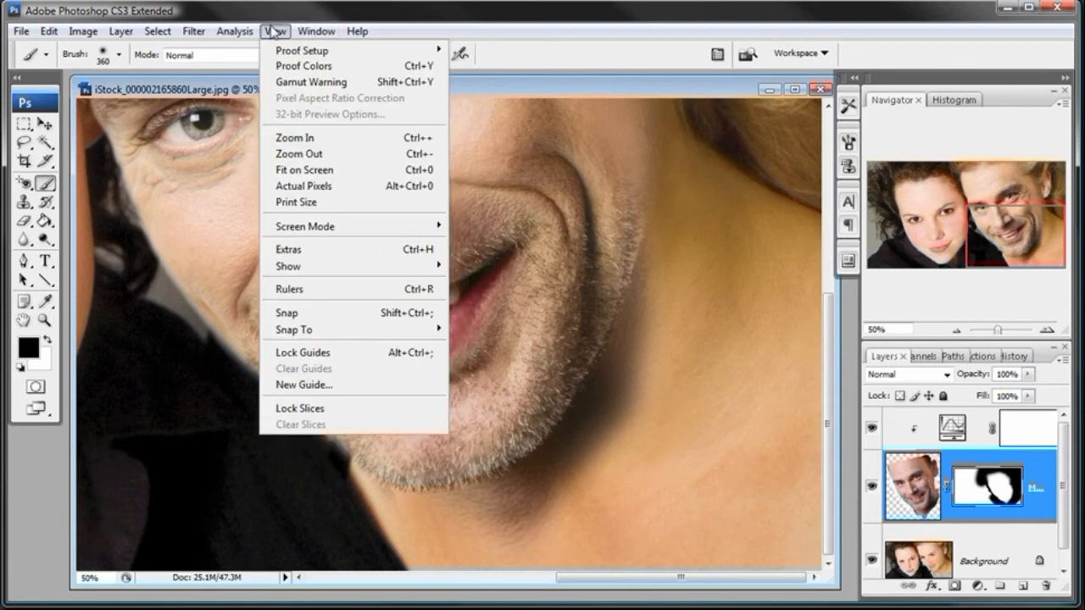
{"action": "left_click", "coordinate": [302, 250]}
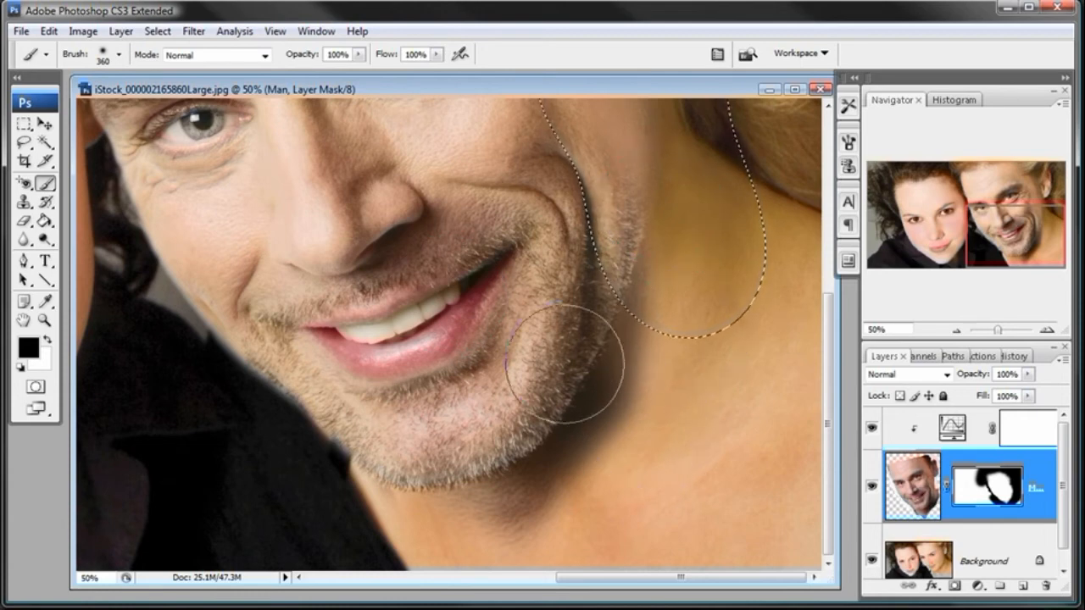
{"action": "left_click", "coordinate": [280, 35]}
{"action": "mouse_move", "coordinate": [158, 31]}
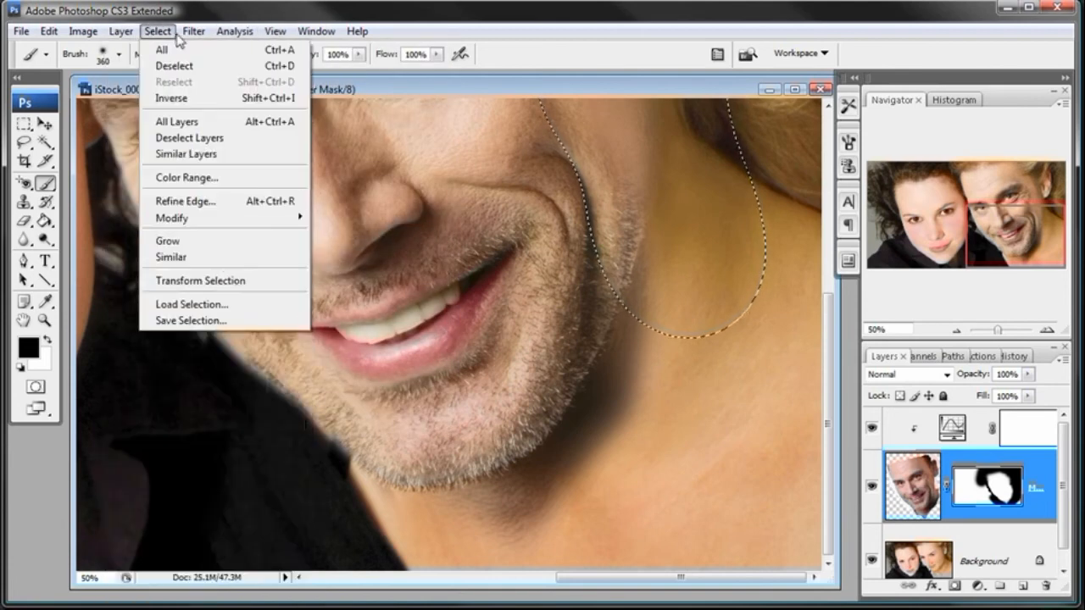
{"action": "left_click", "coordinate": [173, 73]}
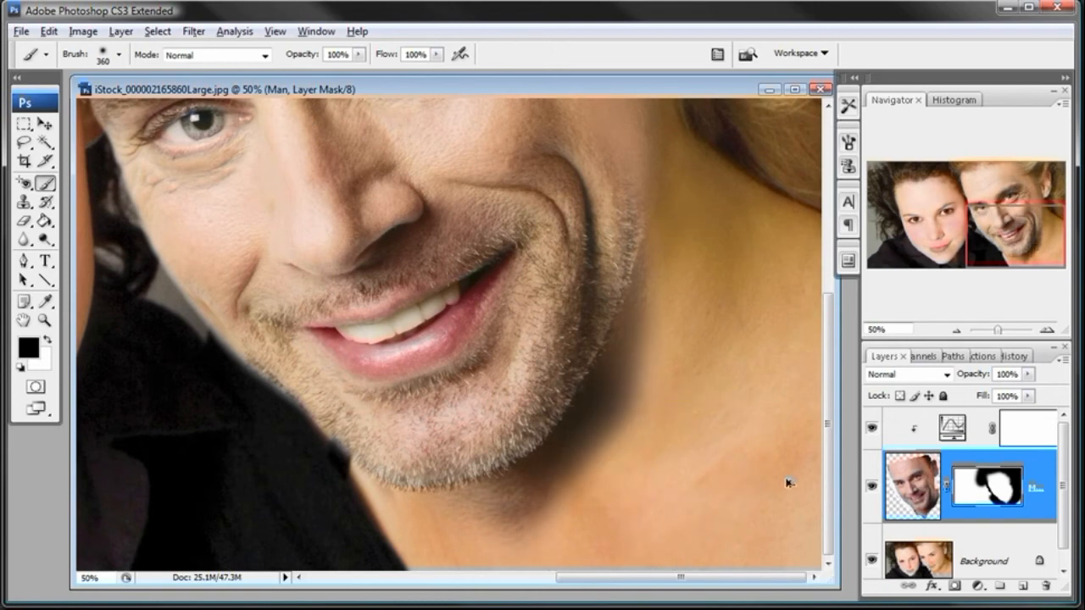
- Reduce the mask brush's diameter to 182 px
{"action": "right_click", "coordinate": [693, 312]}
{"action": "left_click_drag", "start_coordinate": [848, 340], "coordinate": [831, 340]}
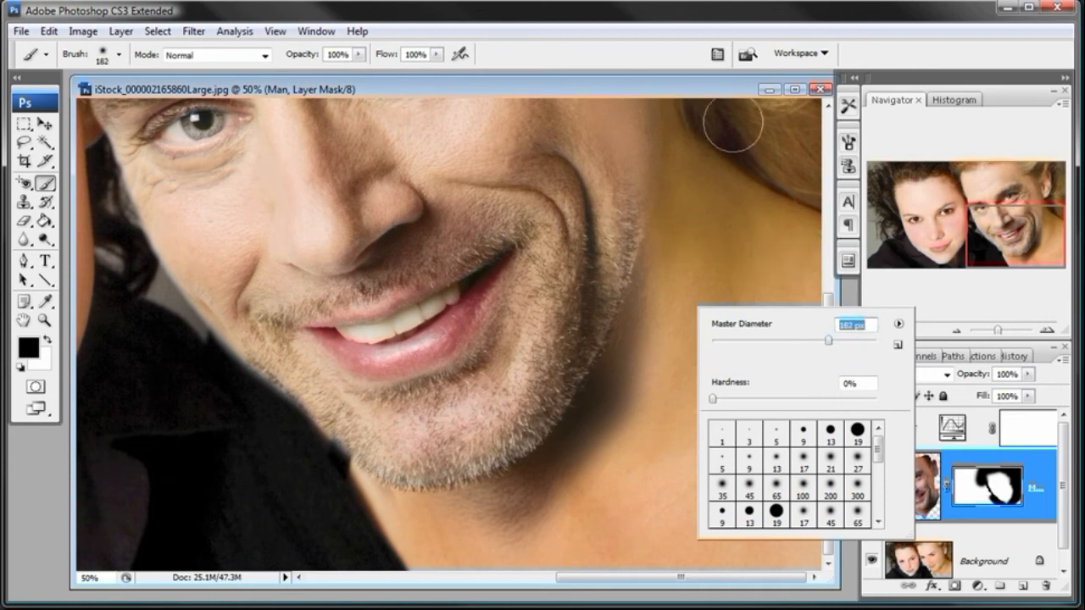
{"action": "left_click", "coordinate": [713, 93]}
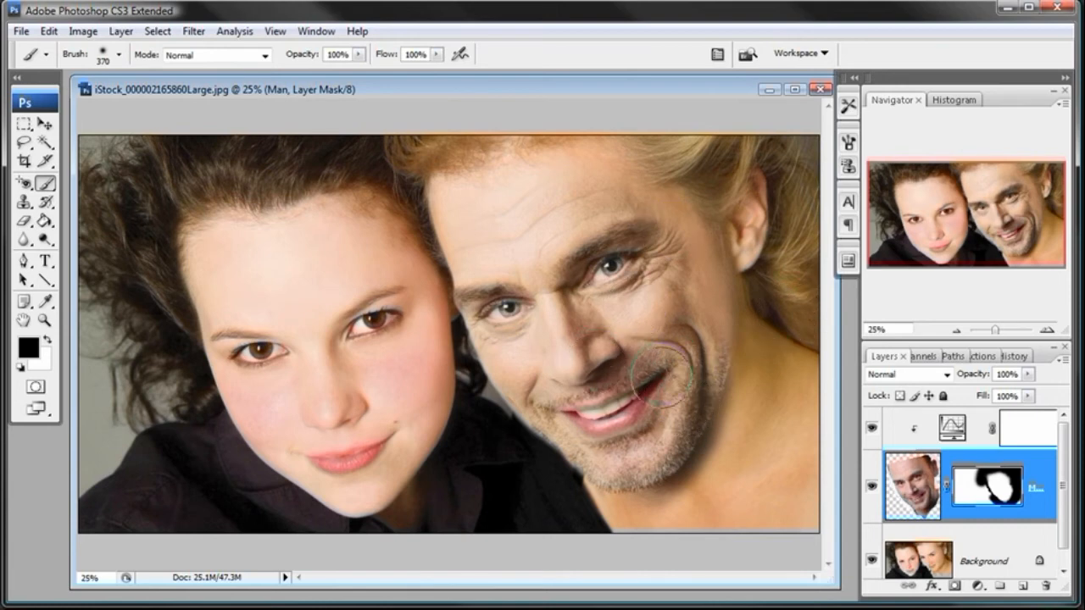
- Reopen the Curves adjustment layer's settings and place the Yellow curve's point at input 48, output 53
{"action": "double_click", "coordinate": [952, 428]}
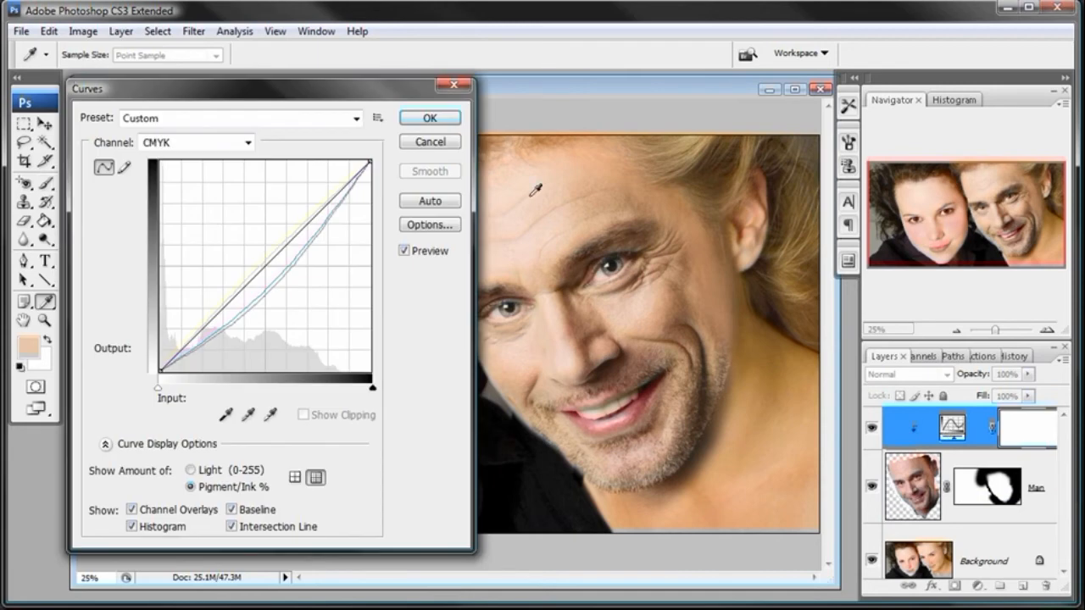
{"action": "left_click_drag", "start_coordinate": [406, 100], "coordinate": [359, 103]}
{"action": "left_click", "coordinate": [248, 142]}
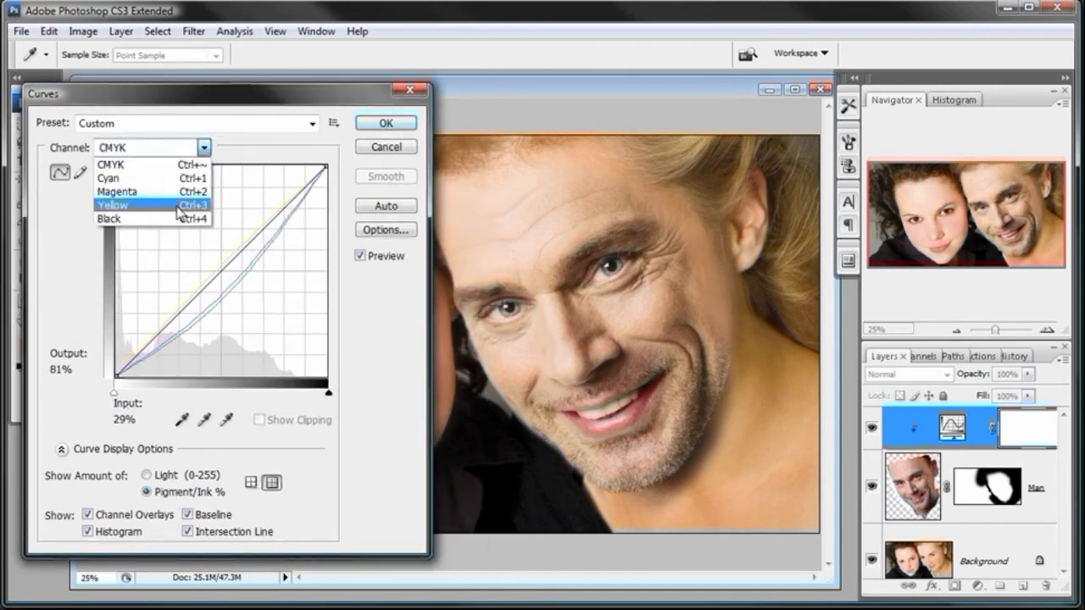
{"action": "left_click", "coordinate": [178, 205]}
{"action": "left_click", "coordinate": [217, 263]}
- Place the Magenta curve's point at input 54, output 46 and apply the Curves changes
{"action": "left_click", "coordinate": [204, 148]}
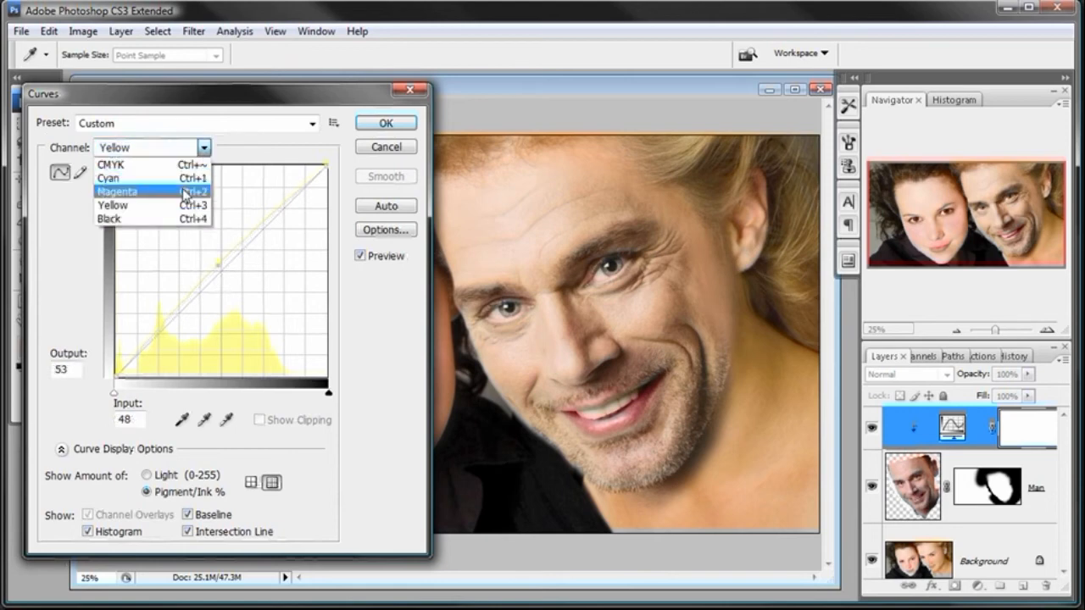
{"action": "left_click", "coordinate": [186, 191]}
{"action": "left_click_drag", "start_coordinate": [238, 285], "coordinate": [229, 279]}
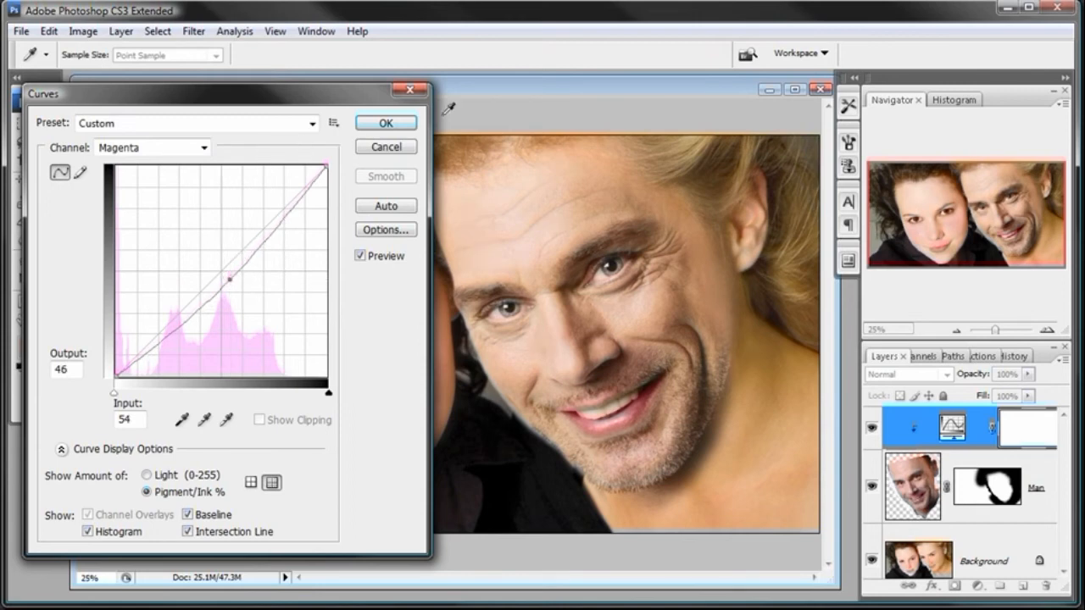
{"action": "left_click", "coordinate": [400, 124]}
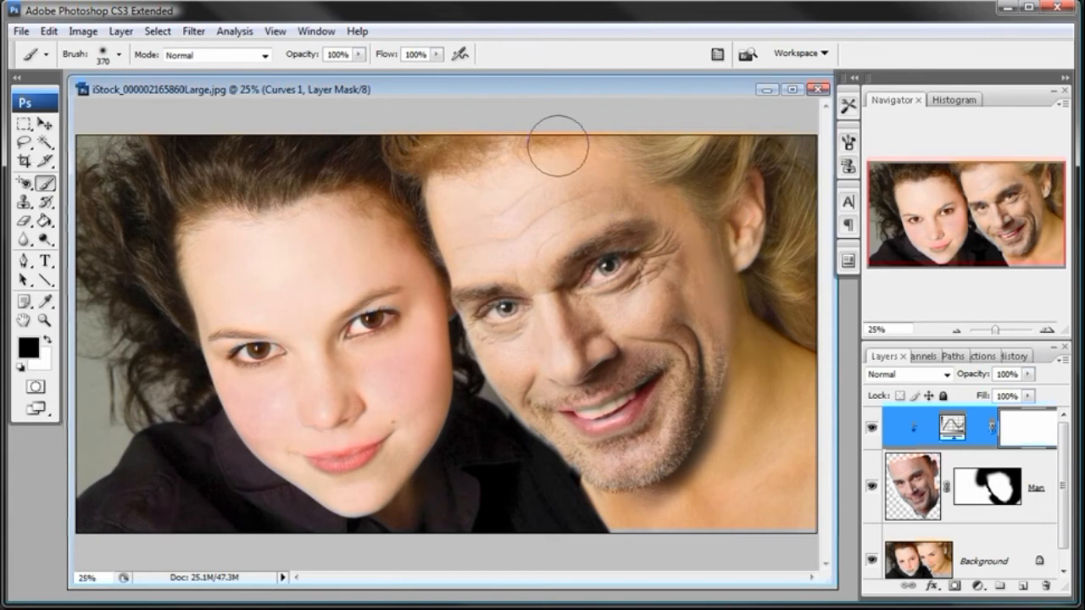
- Show the Info panel and sample the man's face with the Eyedropper to read its CMYK values
{"action": "left_click", "coordinate": [316, 31]}
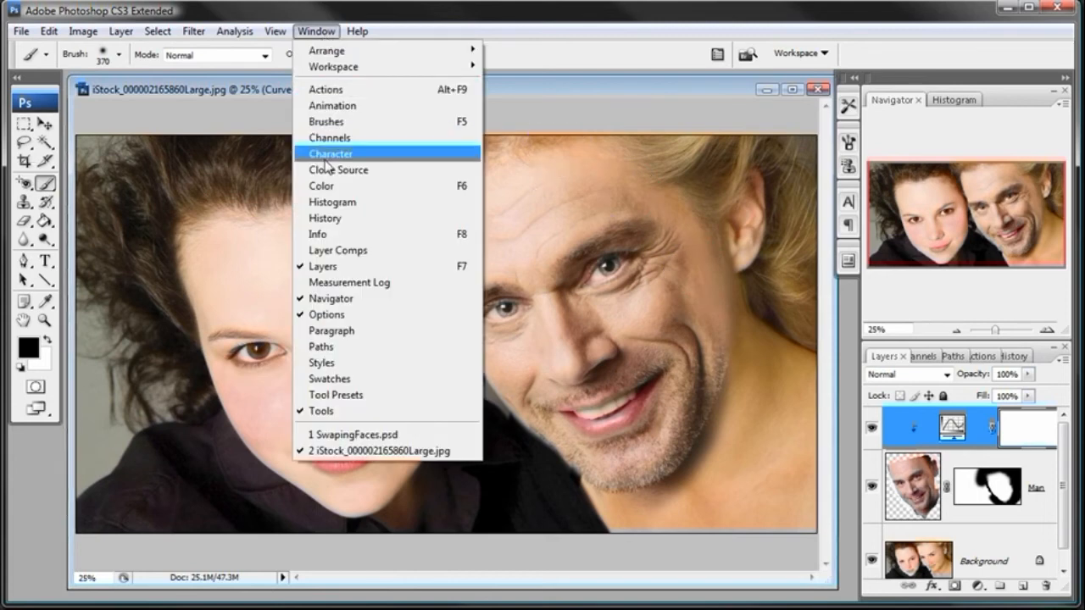
{"action": "left_click", "coordinate": [326, 235]}
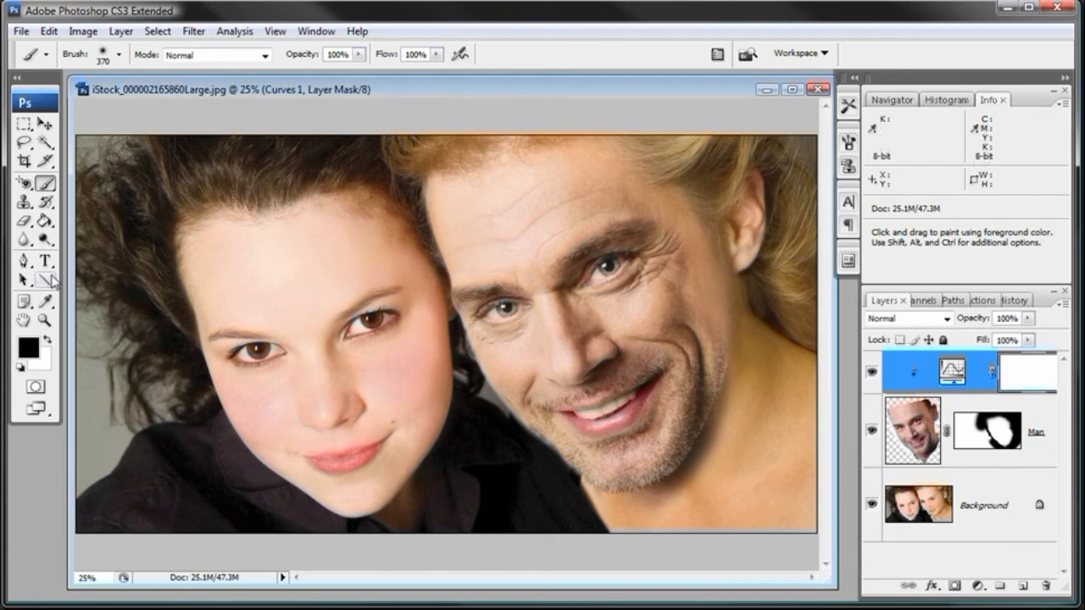
{"action": "left_click", "coordinate": [49, 302]}
{"action": "left_click", "coordinate": [51, 306]}
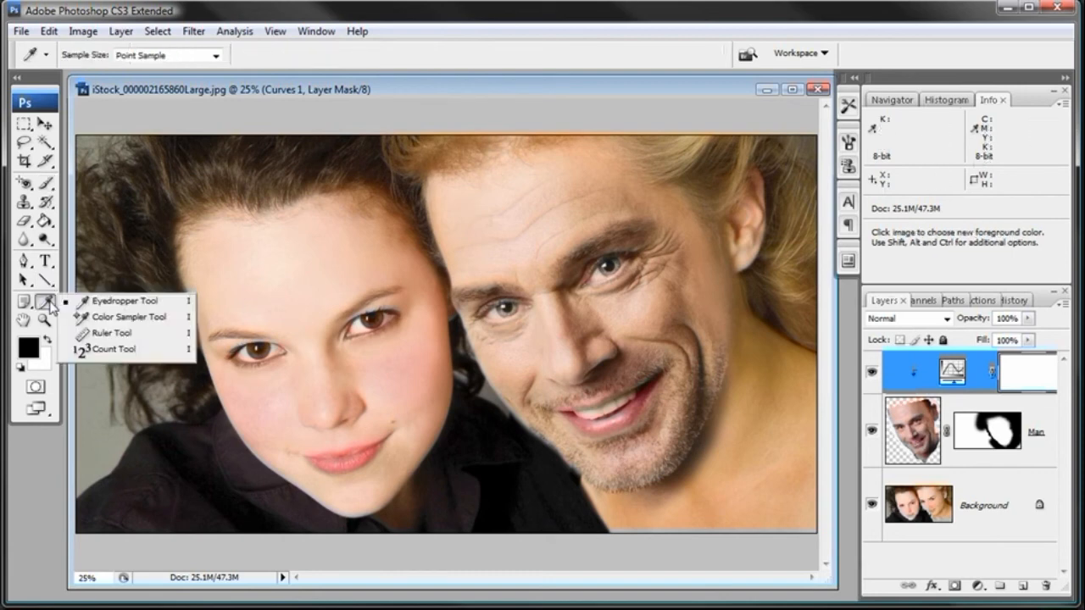
{"action": "left_click", "coordinate": [118, 303]}
{"action": "left_click", "coordinate": [621, 304]}
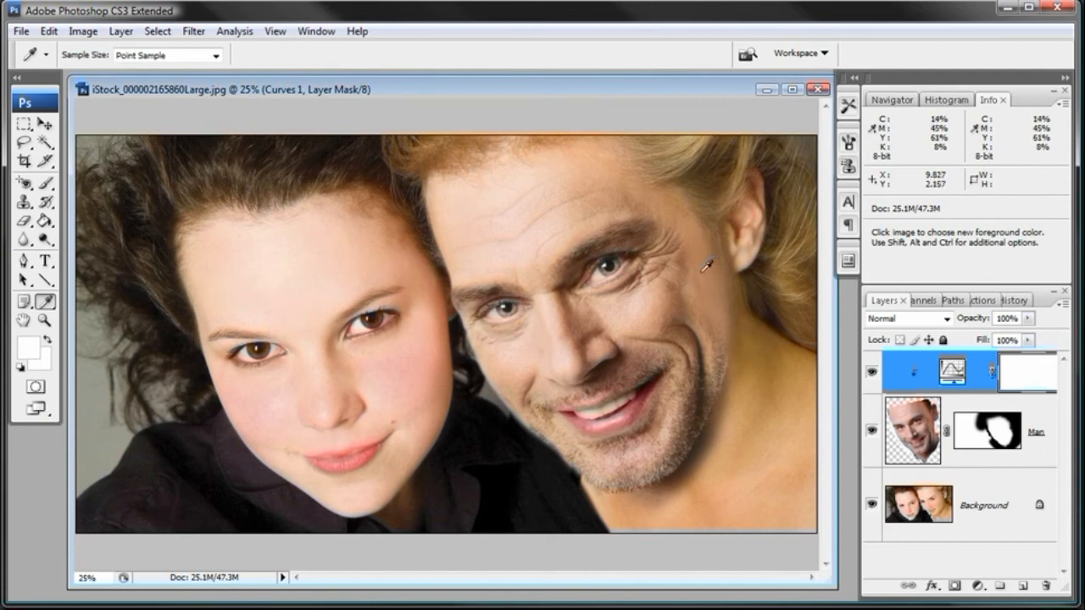
- Reopen the Curves 1 adjustment's settings and move the Yellow curve's point to input 44, output 56
{"action": "double_click", "coordinate": [951, 370]}
{"action": "left_click", "coordinate": [203, 147]}
{"action": "left_click", "coordinate": [203, 188]}
{"action": "left_click", "coordinate": [203, 148]}
{"action": "left_click", "coordinate": [199, 204]}
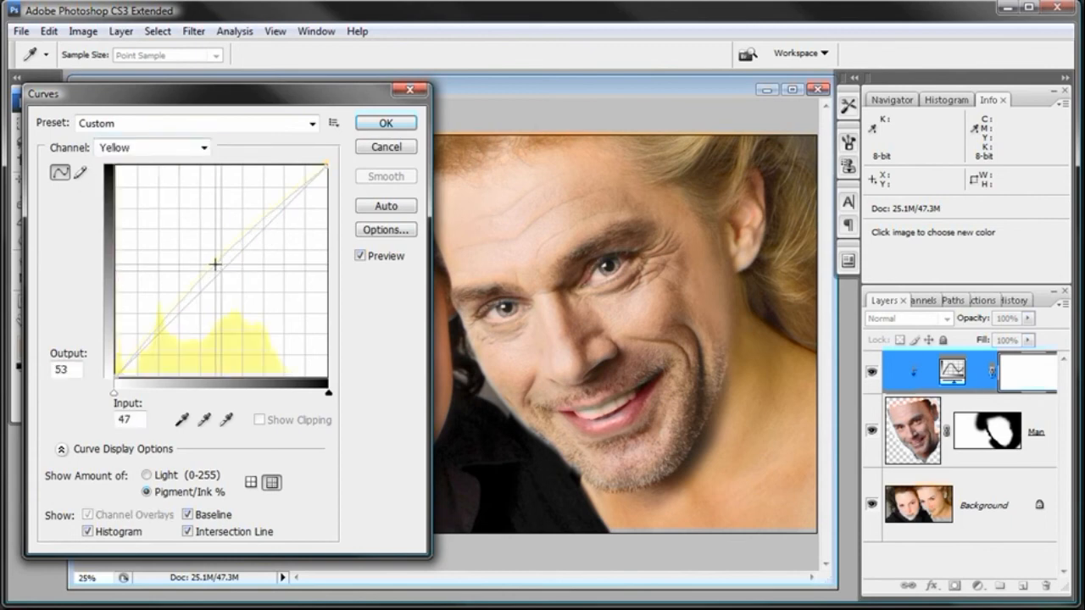
{"action": "left_click_drag", "start_coordinate": [216, 263], "coordinate": [210, 260]}
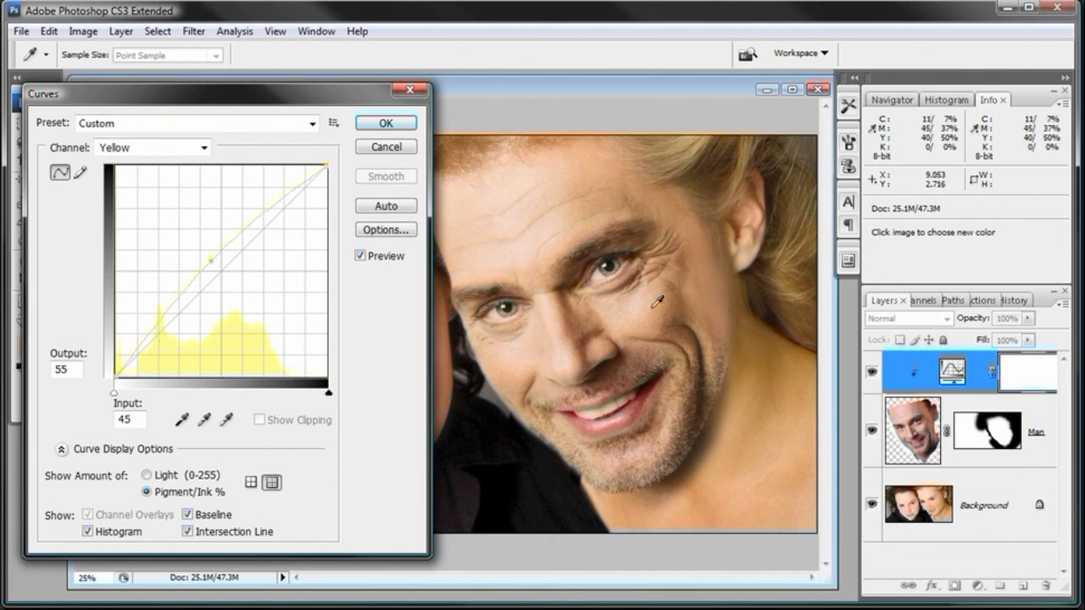
{"action": "left_click_drag", "start_coordinate": [211, 258], "coordinate": [209, 258]}
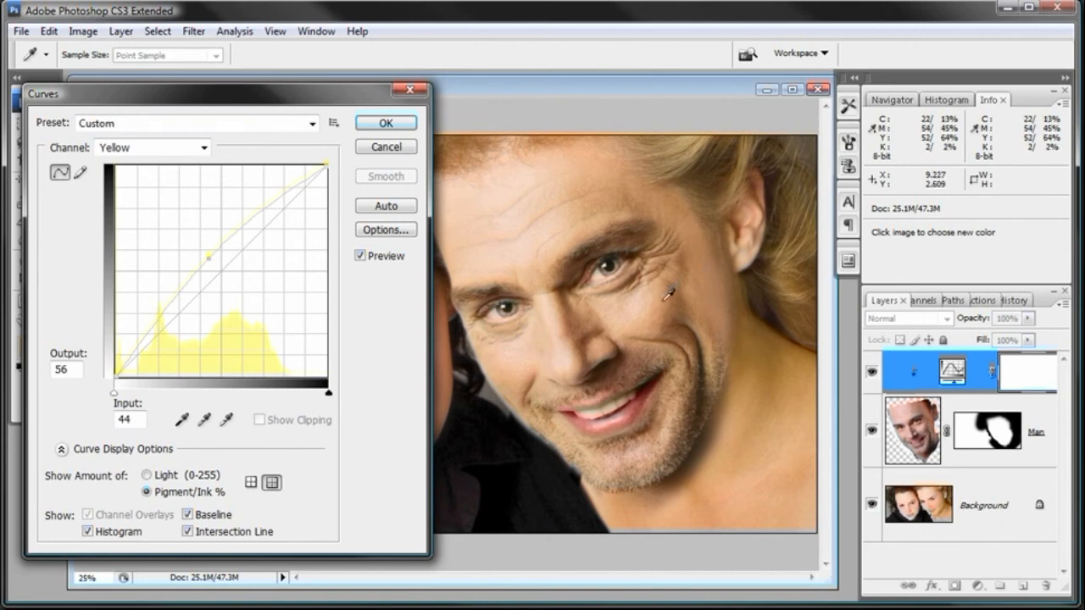
- Place the Cyan curve's point at input 57, output 45 and apply the Curves changes
{"action": "left_click", "coordinate": [204, 148]}
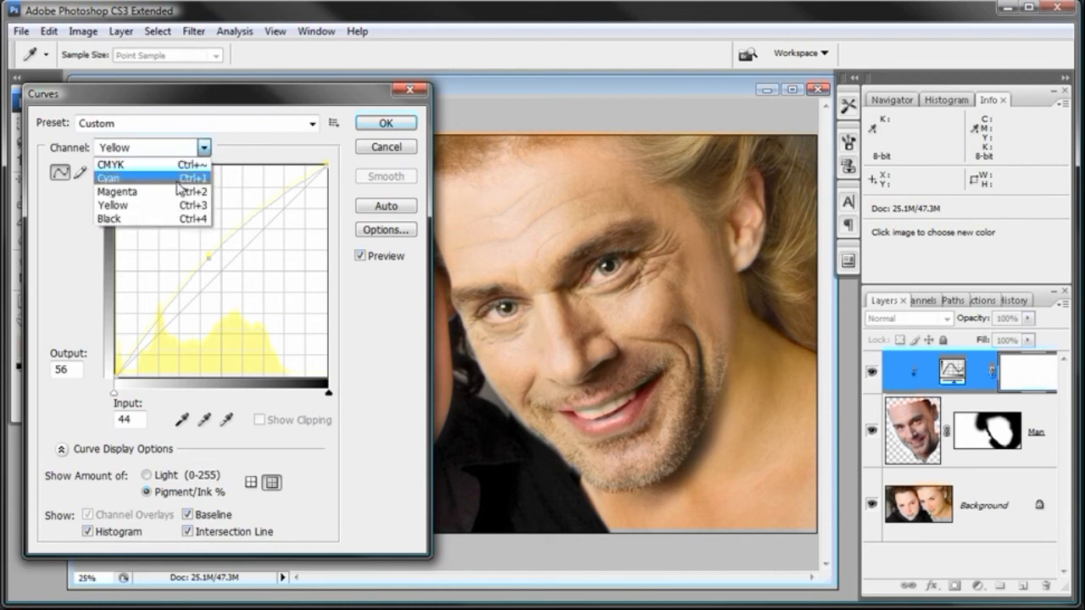
{"action": "left_click", "coordinate": [127, 178]}
{"action": "mouse_move", "coordinate": [238, 290]}
{"action": "left_mouse_down"}
{"action": "mouse_move", "coordinate": [246, 295]}
{"action": "mouse_move", "coordinate": [236, 284]}
{"action": "left_mouse_up"}
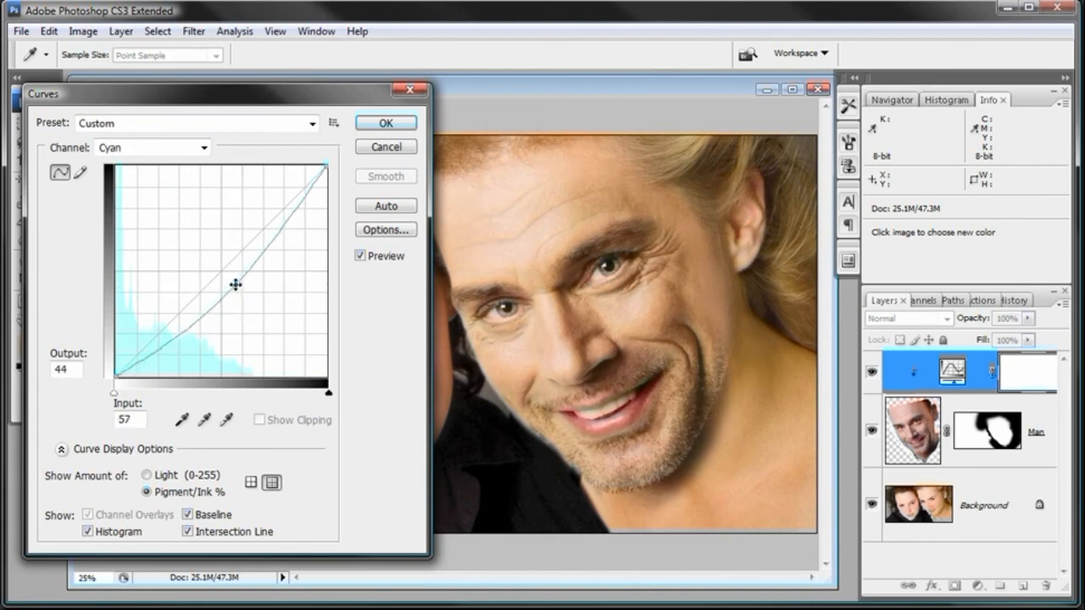
{"action": "left_click_drag", "start_coordinate": [235, 284], "coordinate": [236, 279]}
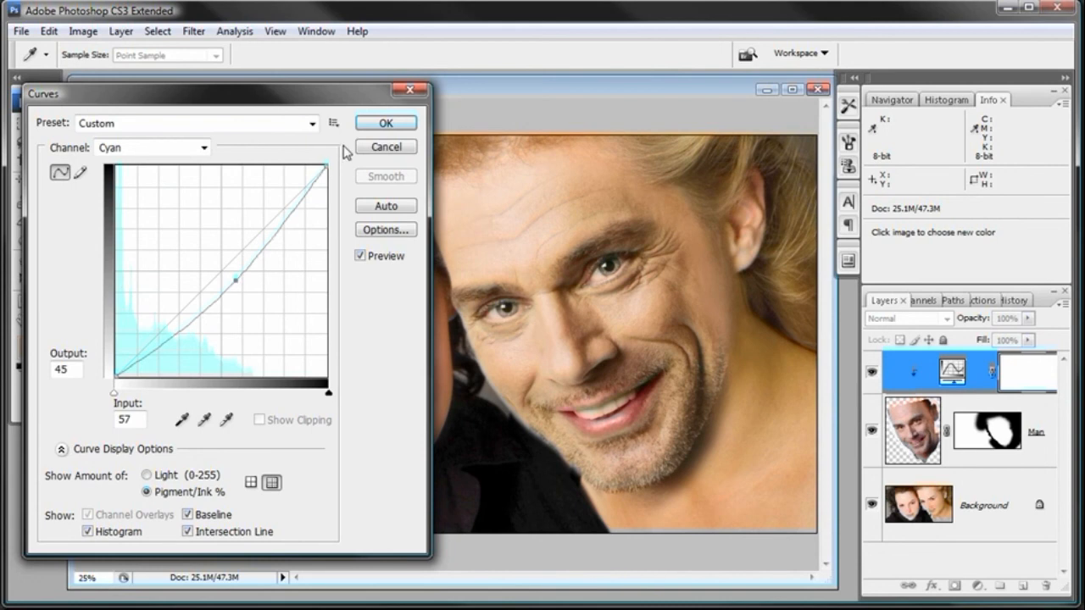
{"action": "left_click", "coordinate": [370, 129]}
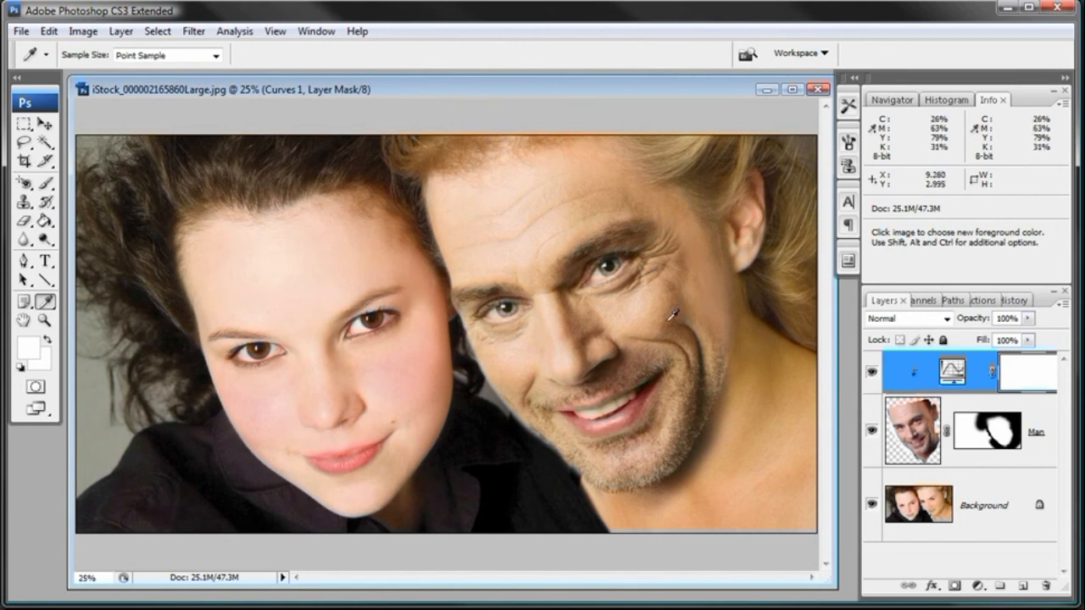
- Widen the docked panels until the Curves 1 layer's name and mask show in full
{"action": "left_click", "coordinate": [45, 320]}
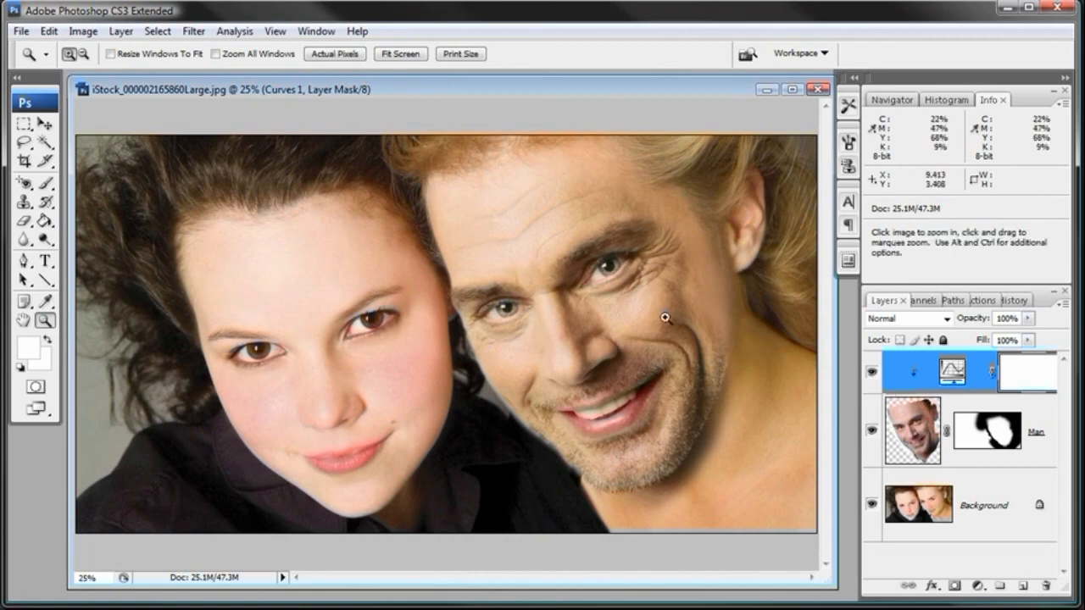
{"action": "left_click", "coordinate": [547, 305]}
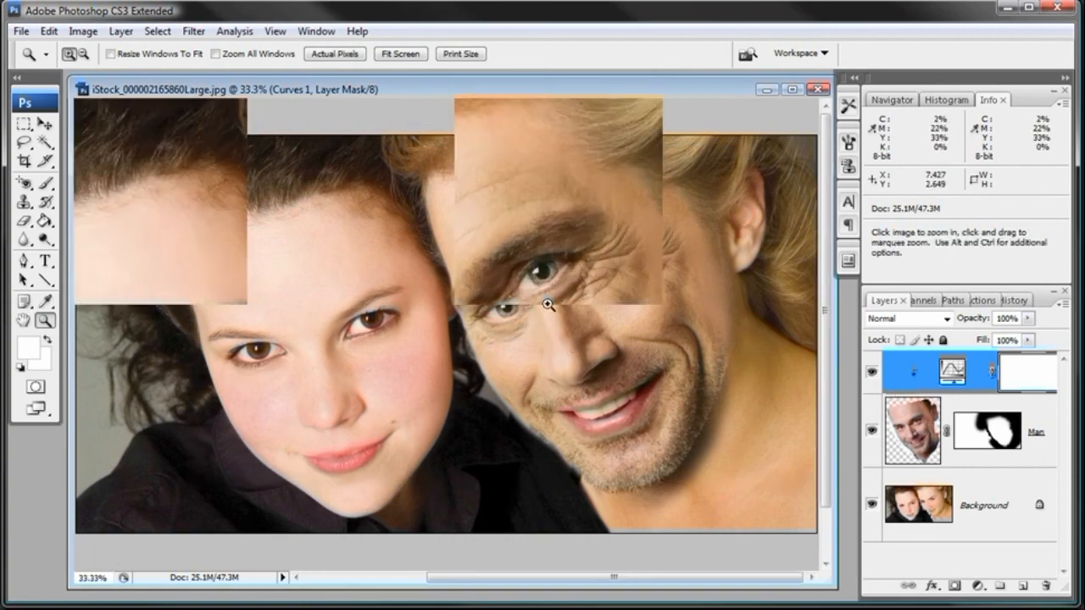
{"action": "left_click", "coordinate": [473, 312]}
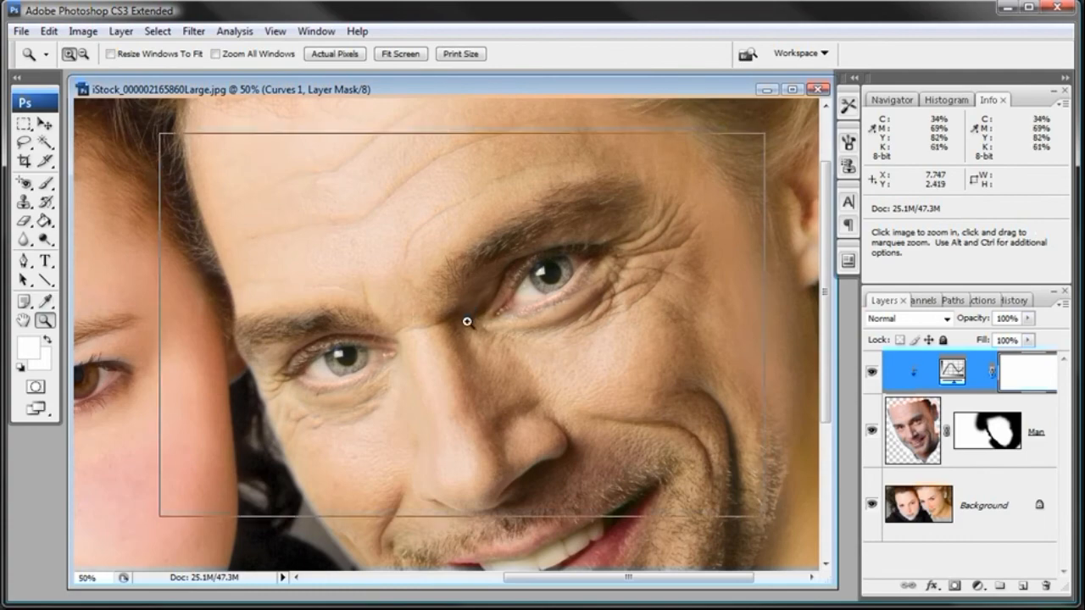
{"action": "left_click", "coordinate": [467, 321]}
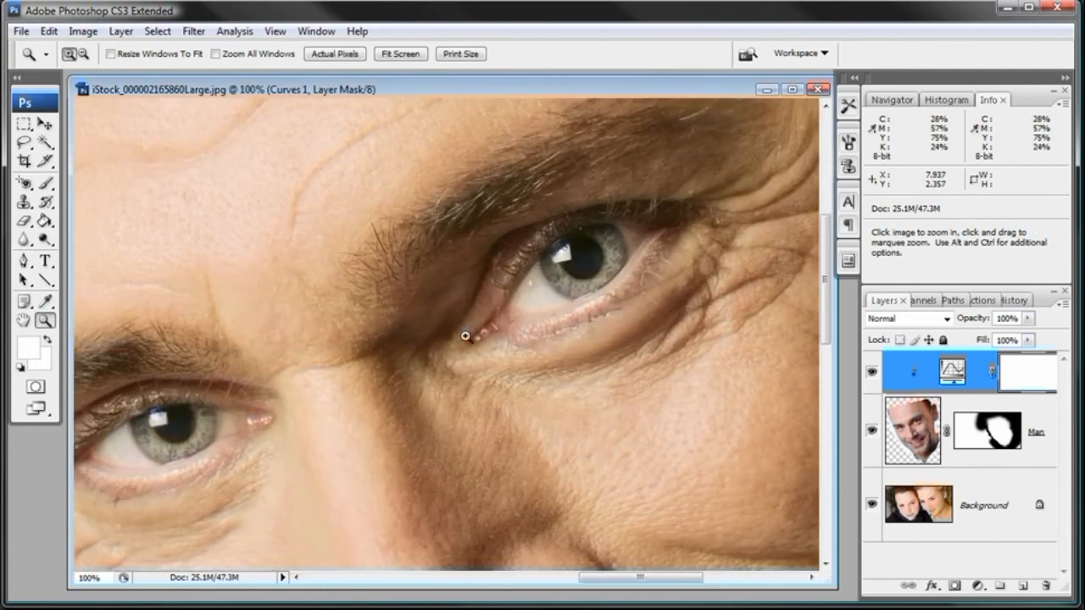
{"action": "left_click", "coordinate": [469, 330]}
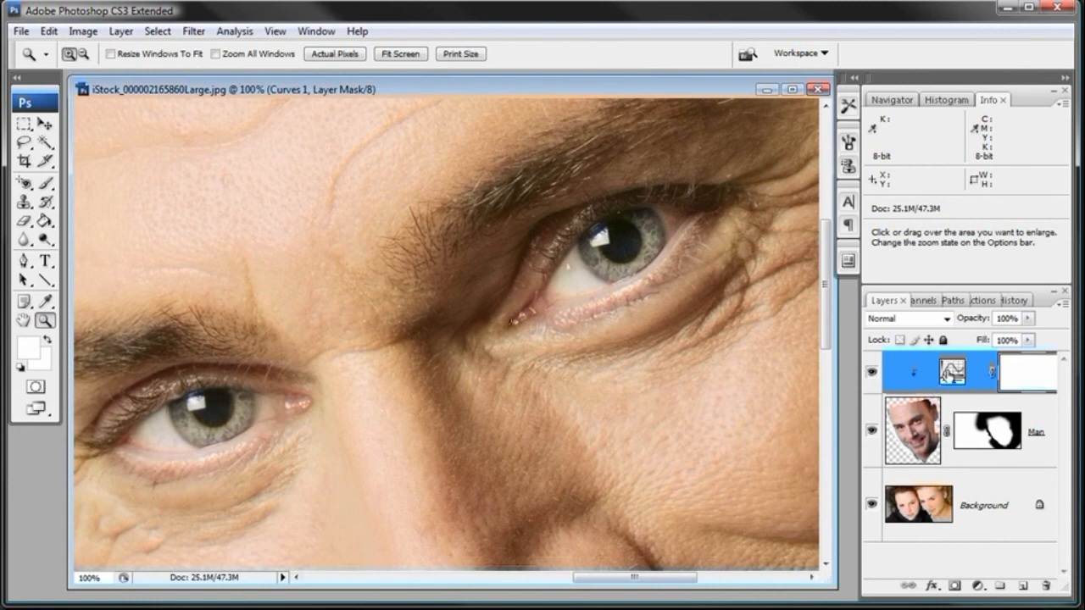
{"action": "left_click_drag", "start_coordinate": [861, 371], "coordinate": [795, 365]}
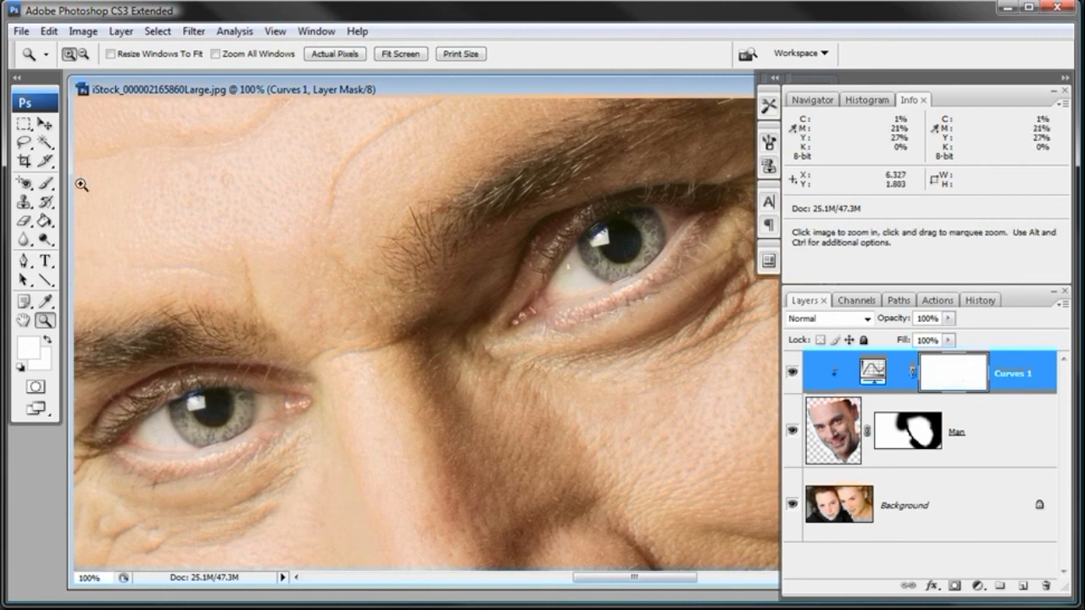
- Paint black with a 50 px brush on the Curves 1 mask over the irises of both of the man's eyes
{"action": "left_click", "coordinate": [46, 185]}
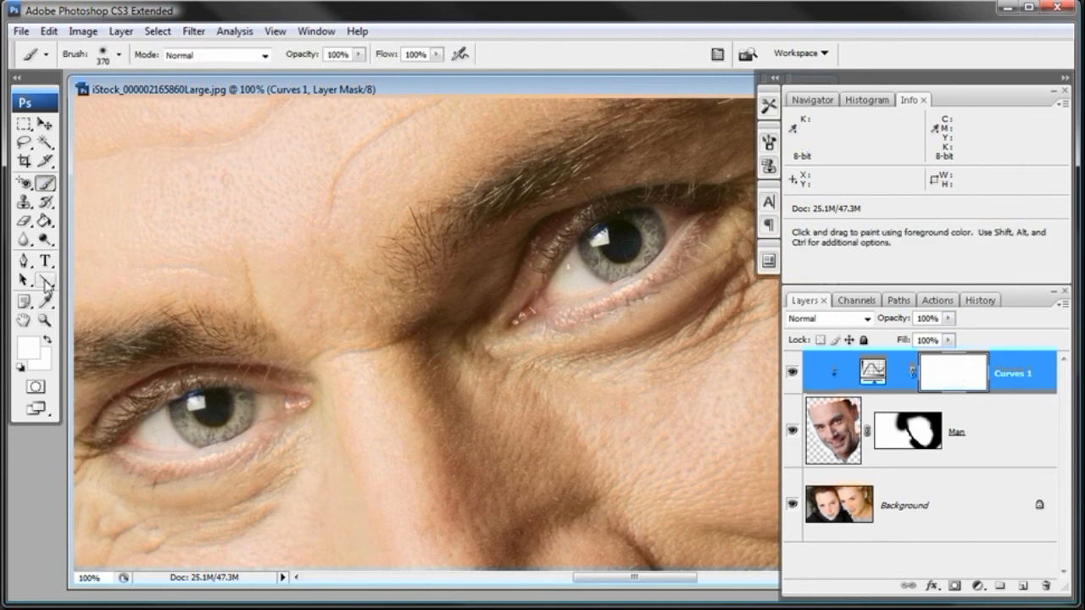
{"action": "key", "text": "d"}
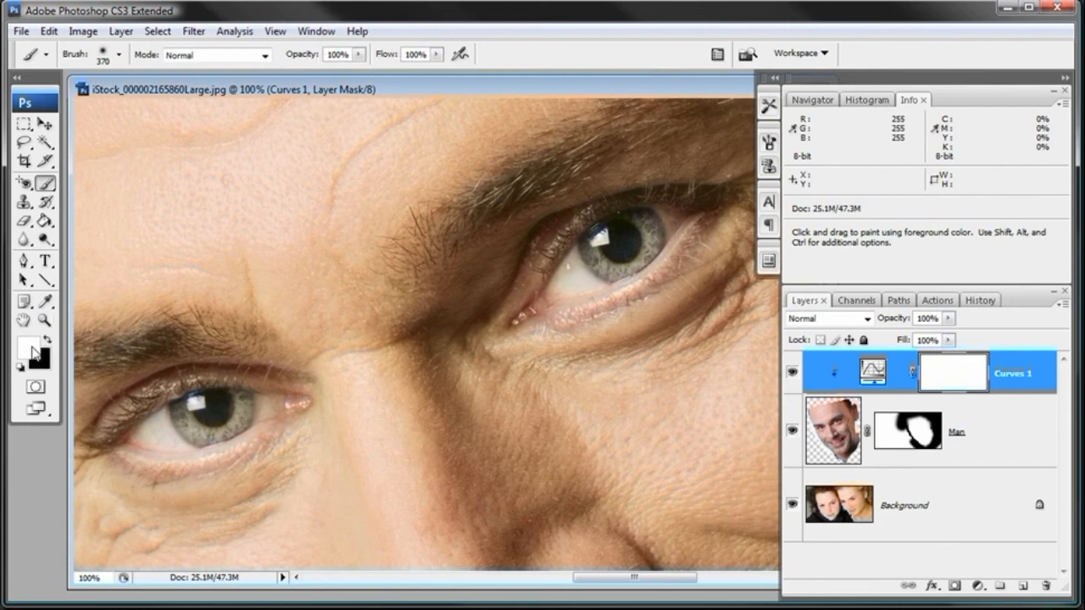
{"action": "key", "text": "x"}
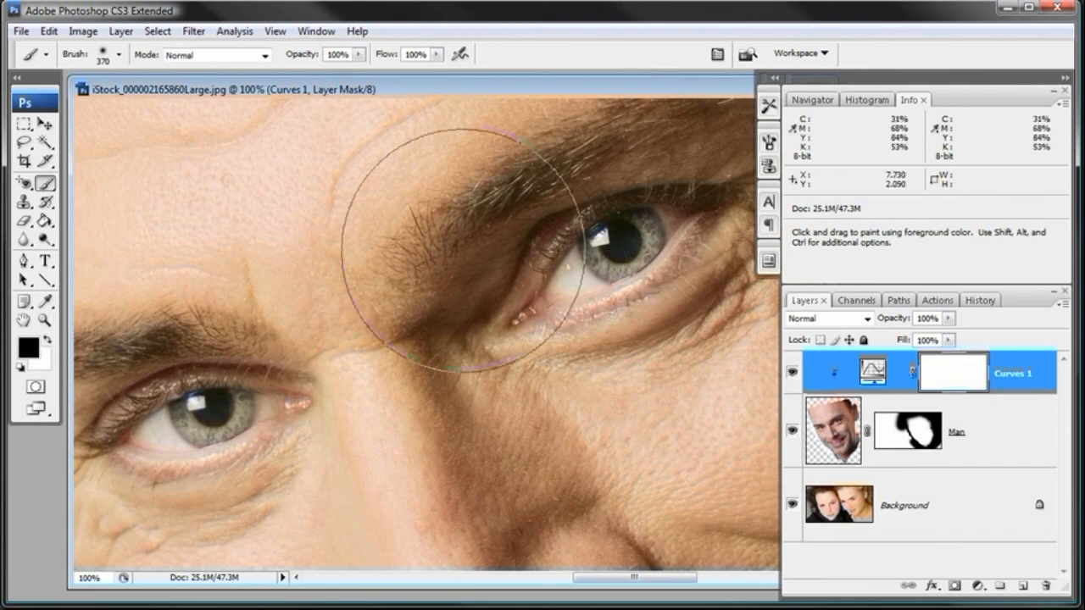
{"action": "right_click", "coordinate": [568, 271]}
{"action": "left_click", "coordinate": [587, 284]}
{"action": "left_click", "coordinate": [579, 283]}
{"action": "left_click", "coordinate": [610, 89]}
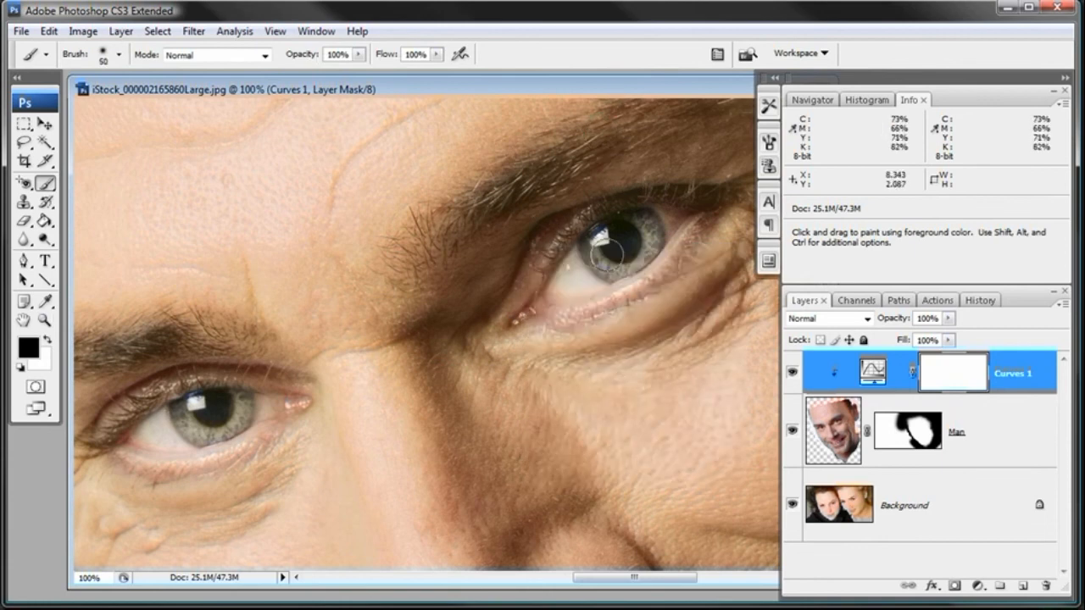
{"action": "mouse_move", "coordinate": [631, 248]}
{"action": "left_mouse_down"}
{"action": "mouse_move", "coordinate": [640, 231]}
{"action": "mouse_move", "coordinate": [607, 237]}
{"action": "mouse_move", "coordinate": [598, 252]}
{"action": "mouse_move", "coordinate": [619, 263]}
{"action": "mouse_move", "coordinate": [640, 227]}
{"action": "mouse_move", "coordinate": [596, 246]}
{"action": "left_mouse_up"}
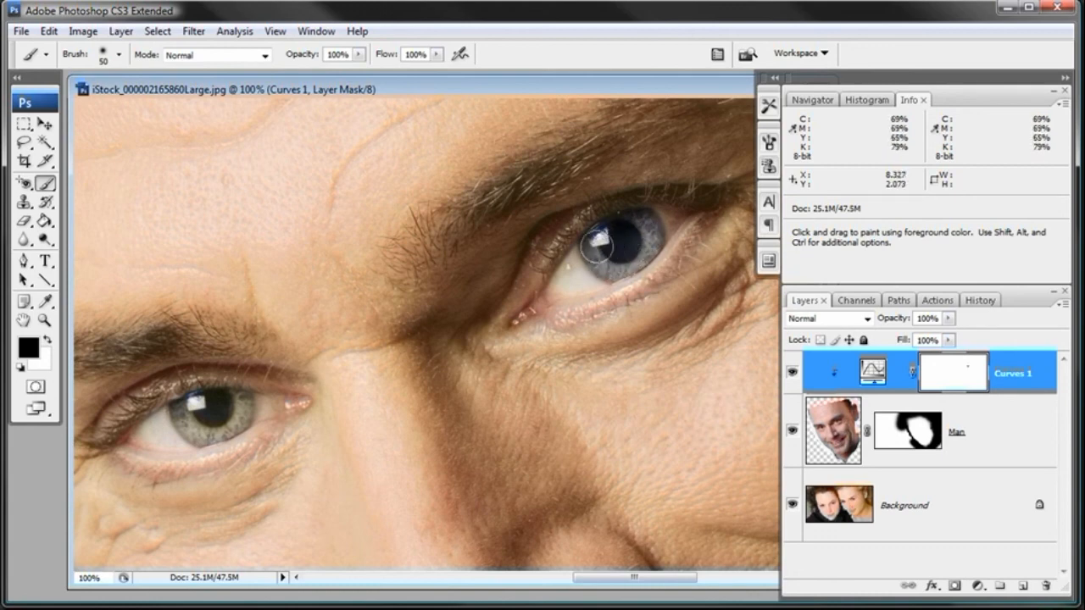
{"action": "mouse_move", "coordinate": [198, 405]}
{"action": "left_mouse_down"}
{"action": "mouse_move", "coordinate": [184, 411]}
{"action": "mouse_move", "coordinate": [199, 426]}
{"action": "mouse_move", "coordinate": [227, 424]}
{"action": "mouse_move", "coordinate": [234, 407]}
{"action": "mouse_move", "coordinate": [216, 421]}
{"action": "mouse_move", "coordinate": [190, 418]}
{"action": "mouse_move", "coordinate": [236, 412]}
{"action": "mouse_move", "coordinate": [205, 419]}
{"action": "mouse_move", "coordinate": [227, 419]}
{"action": "mouse_move", "coordinate": [215, 415]}
{"action": "left_mouse_up"}
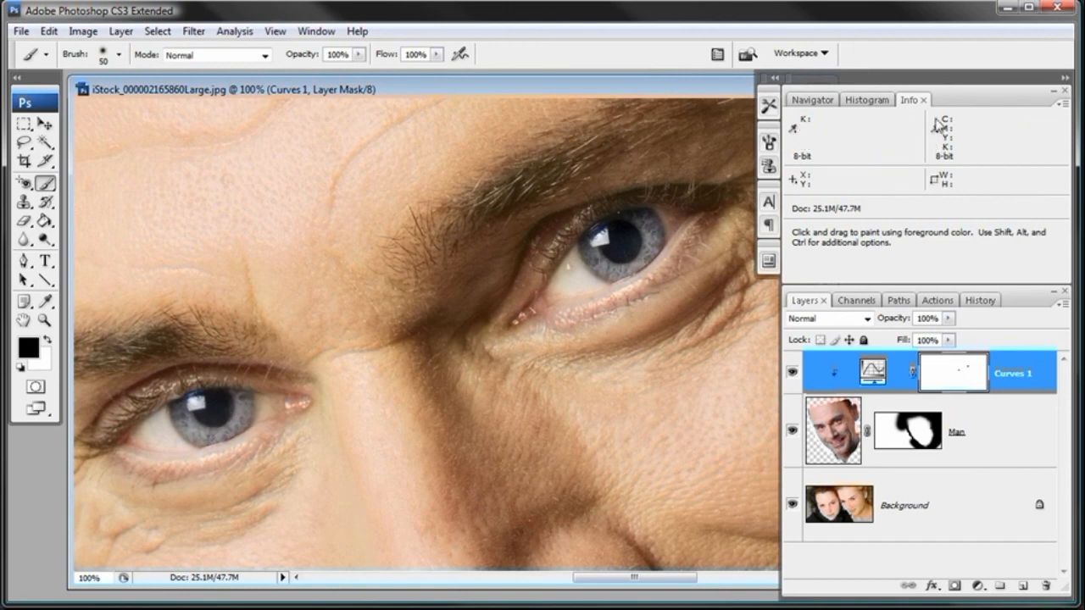
- Paint black on the Curves 1 mask over the man's lips and teeth, and enlarge the brush to 70 px
{"action": "left_click", "coordinate": [810, 100]}
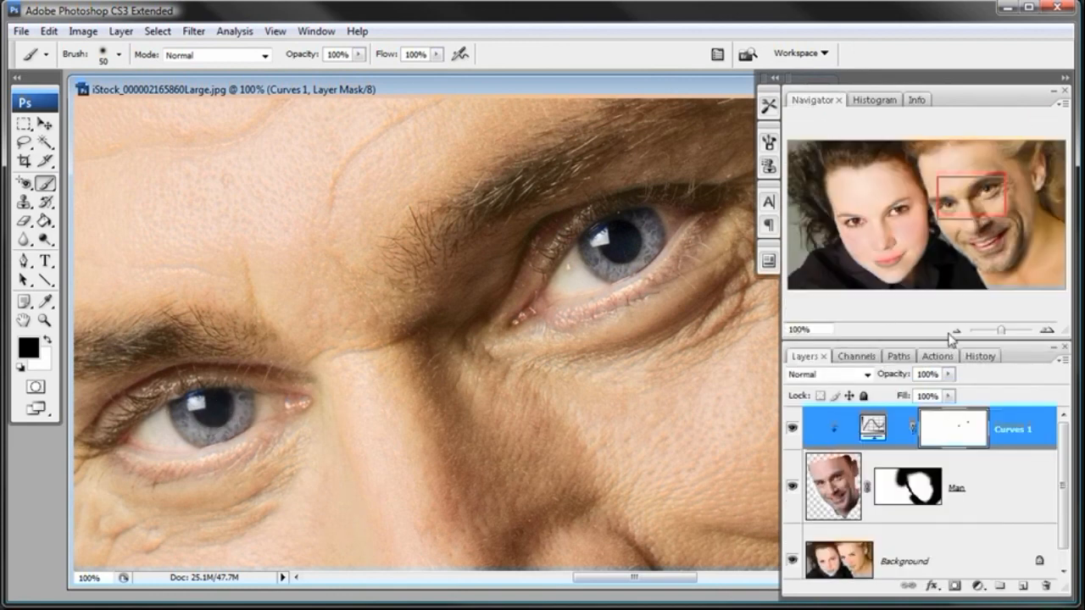
{"action": "left_click", "coordinate": [955, 330]}
{"action": "left_click_drag", "start_coordinate": [612, 501], "coordinate": [609, 299]}
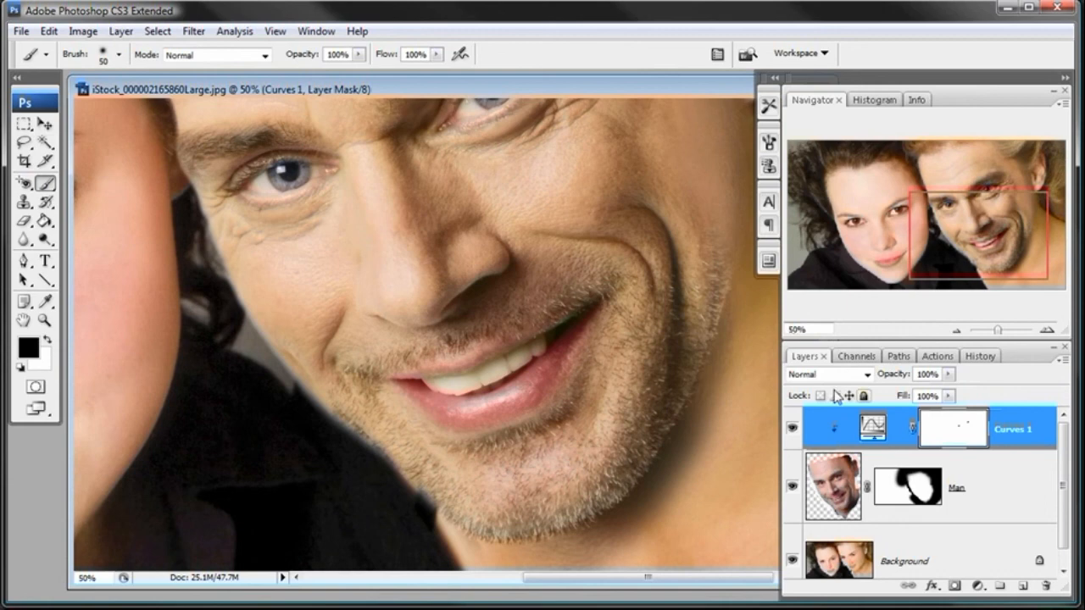
{"action": "mouse_move", "coordinate": [519, 395]}
{"action": "left_mouse_down"}
{"action": "mouse_move", "coordinate": [475, 412]}
{"action": "mouse_move", "coordinate": [438, 409]}
{"action": "left_mouse_up"}
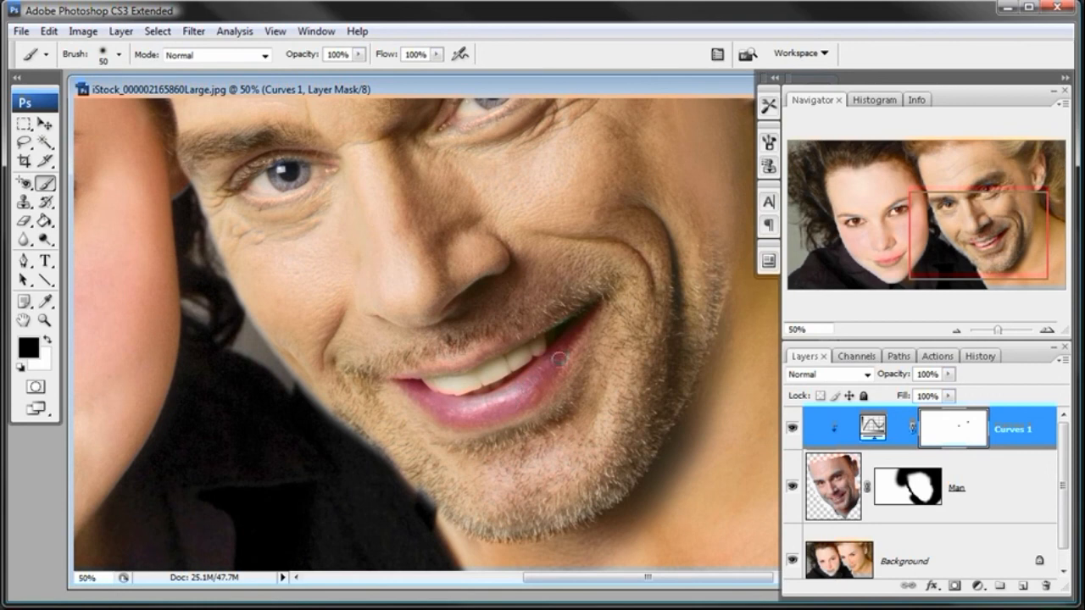
{"action": "mouse_move", "coordinate": [532, 355]}
{"action": "left_mouse_down"}
{"action": "mouse_move", "coordinate": [502, 373]}
{"action": "mouse_move", "coordinate": [528, 354]}
{"action": "mouse_move", "coordinate": [428, 384]}
{"action": "left_mouse_up"}
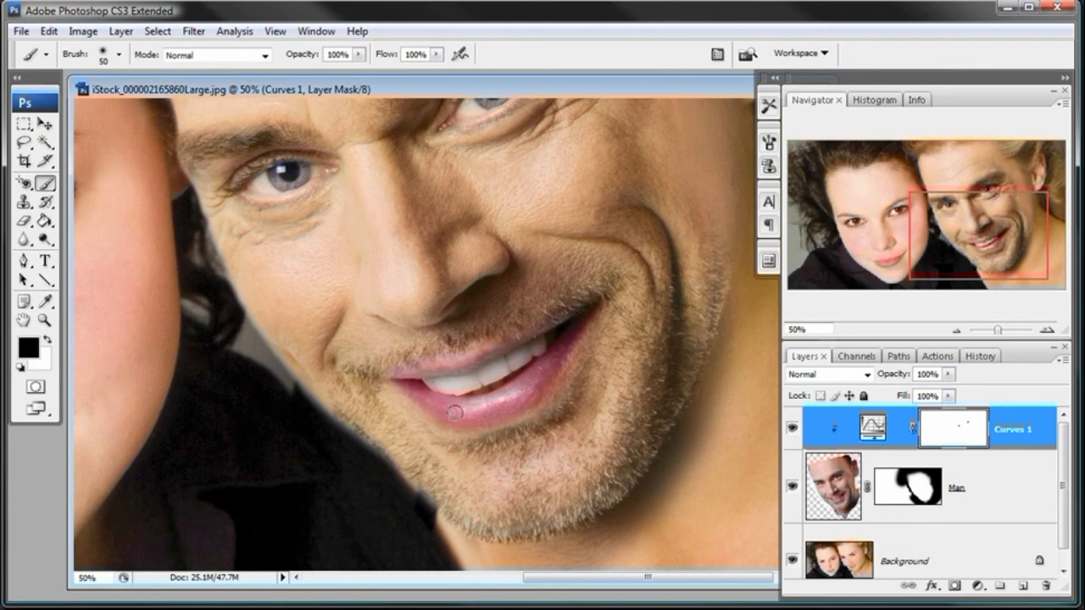
{"action": "right_click", "coordinate": [552, 369]}
{"action": "left_click_drag", "start_coordinate": [626, 409], "coordinate": [637, 405]}
{"action": "key", "text": "Return"}
- Reopen the Curves 1 settings, place the Yellow curve's point at input 47, output 53 and apply it
{"action": "left_click", "coordinate": [958, 330]}
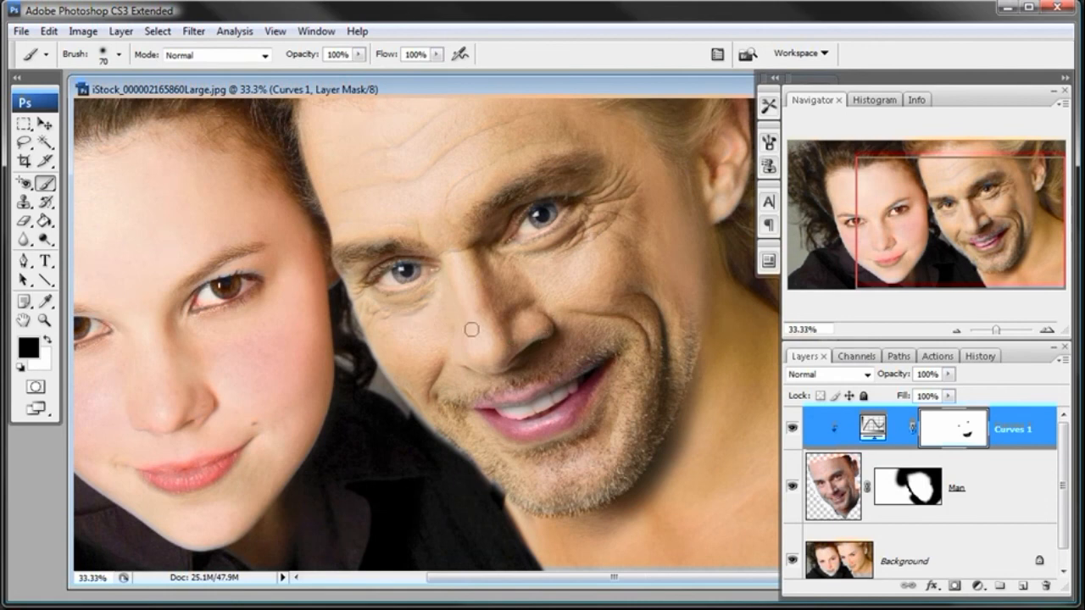
{"action": "double_click", "coordinate": [873, 428]}
{"action": "left_click", "coordinate": [204, 147]}
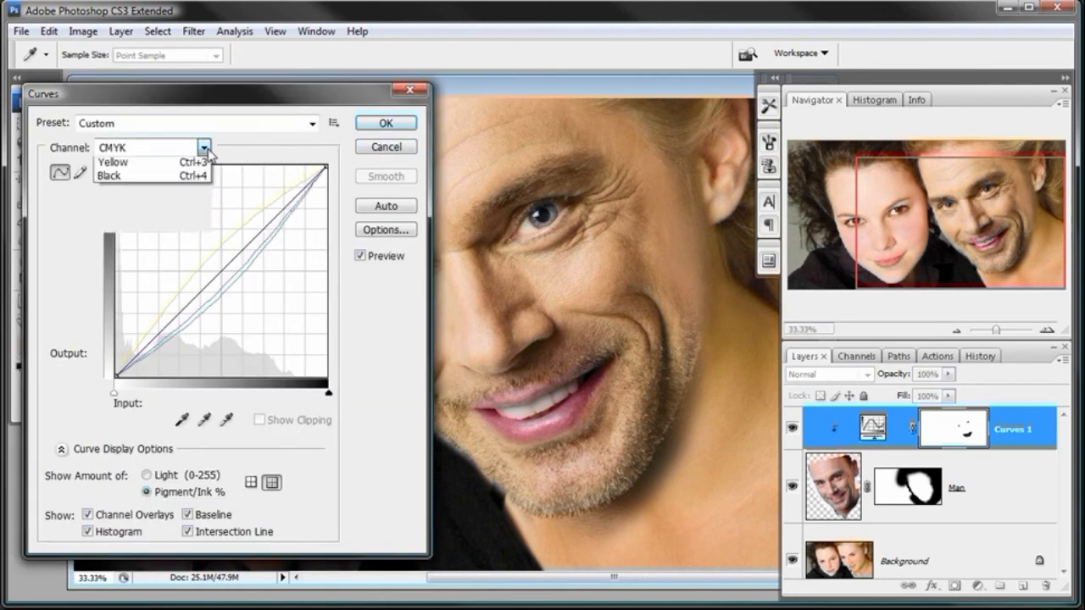
{"action": "left_click", "coordinate": [127, 207]}
{"action": "left_click_drag", "start_coordinate": [209, 264], "coordinate": [216, 259]}
{"action": "left_click_drag", "start_coordinate": [236, 93], "coordinate": [954, 282]}
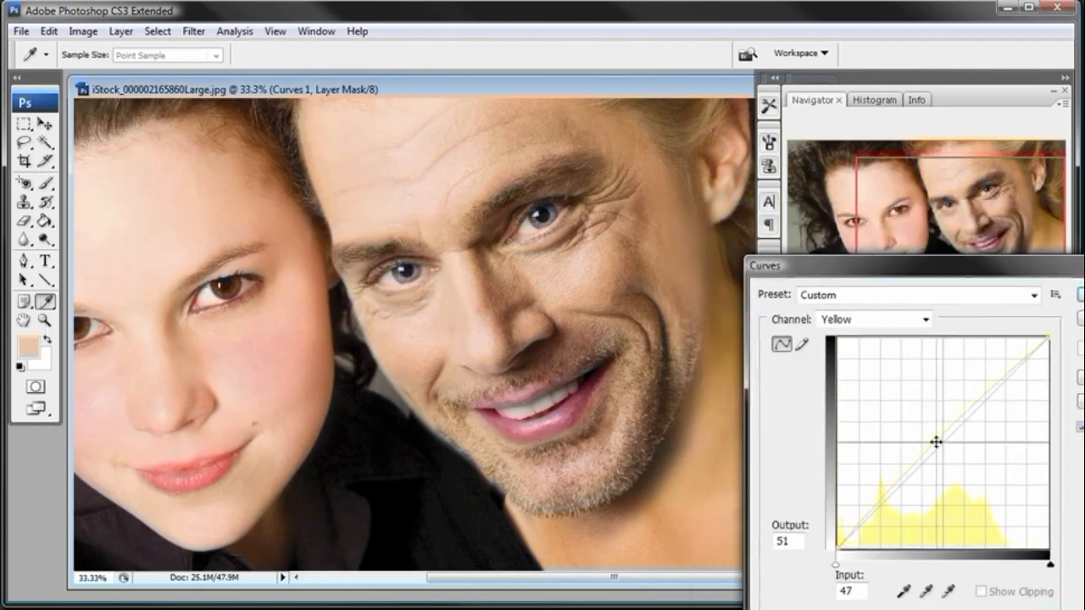
{"action": "left_click_drag", "start_coordinate": [936, 441], "coordinate": [935, 436]}
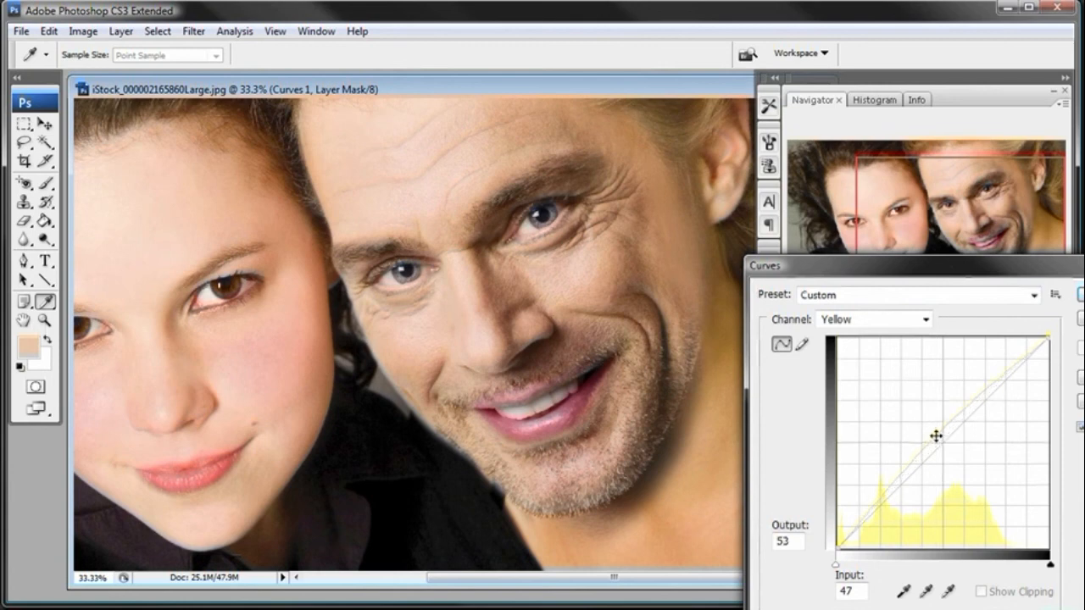
{"action": "key", "text": "Return"}
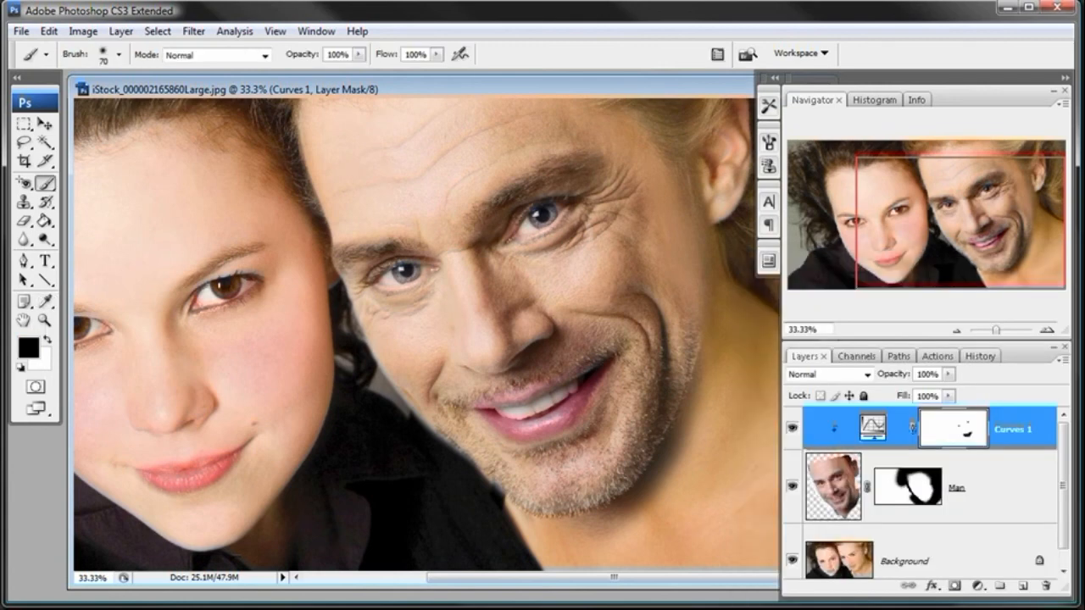
- Select the Man layer's mask and try brush diameters of 453 px and 201 px
{"action": "left_click", "coordinate": [955, 333]}
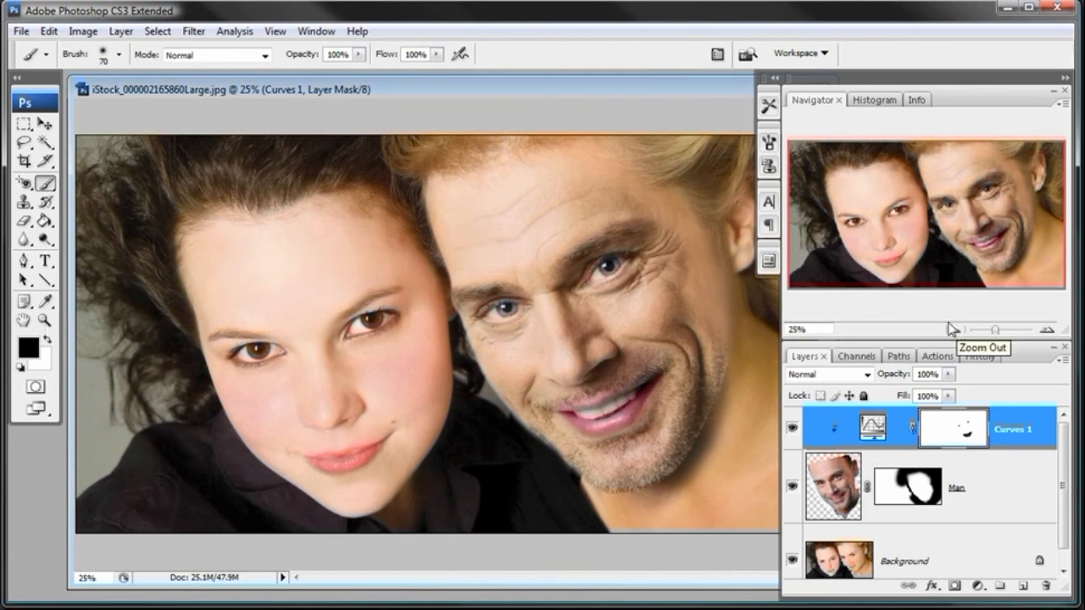
{"action": "left_click", "coordinate": [911, 492]}
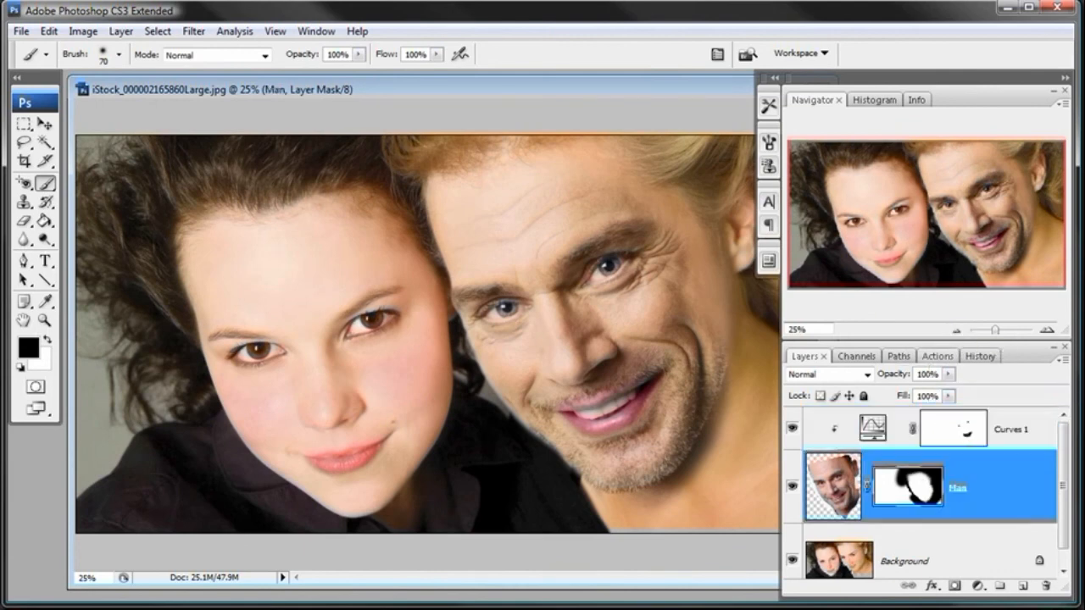
{"action": "right_click", "coordinate": [705, 288]}
{"action": "left_click_drag", "start_coordinate": [837, 319], "coordinate": [854, 320]}
{"action": "type", "text": "453"}
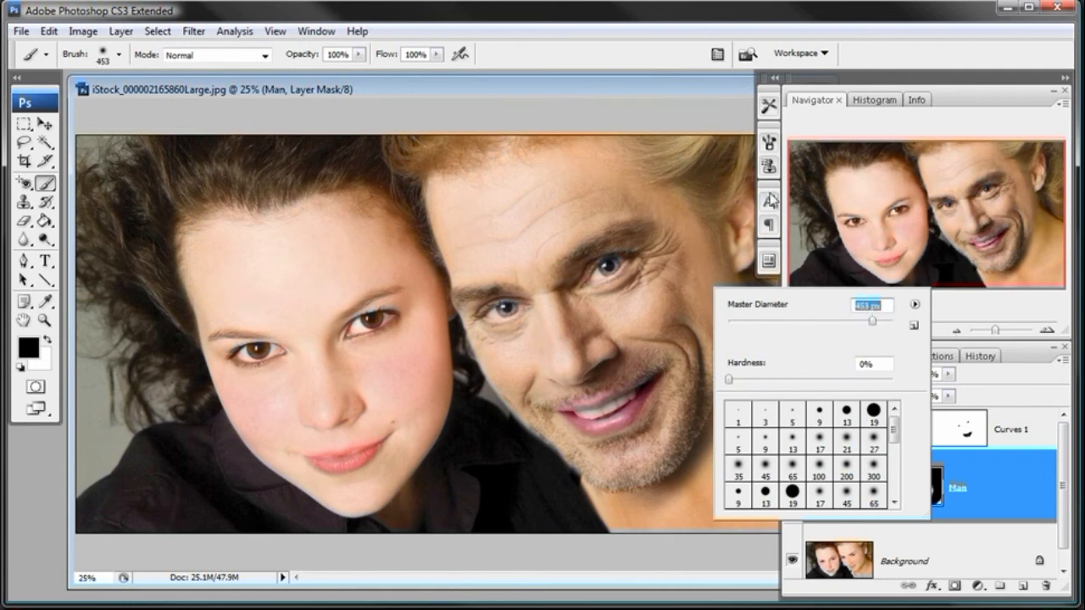
{"action": "key", "text": "Return"}
{"action": "right_click", "coordinate": [704, 291]}
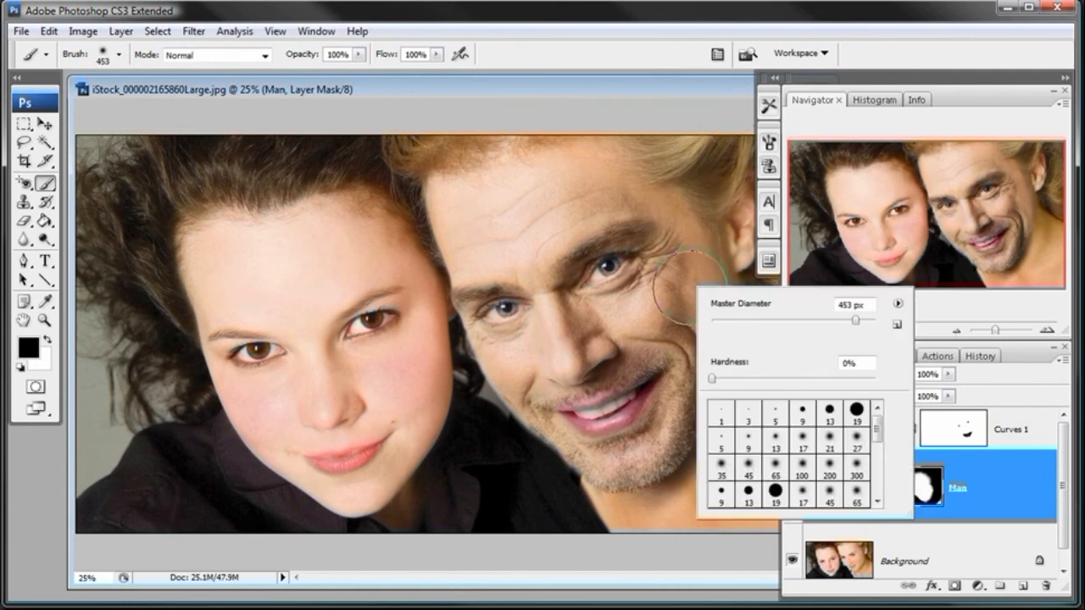
{"action": "left_click_drag", "start_coordinate": [827, 323], "coordinate": [837, 324]}
{"action": "left_click", "coordinate": [727, 92]}
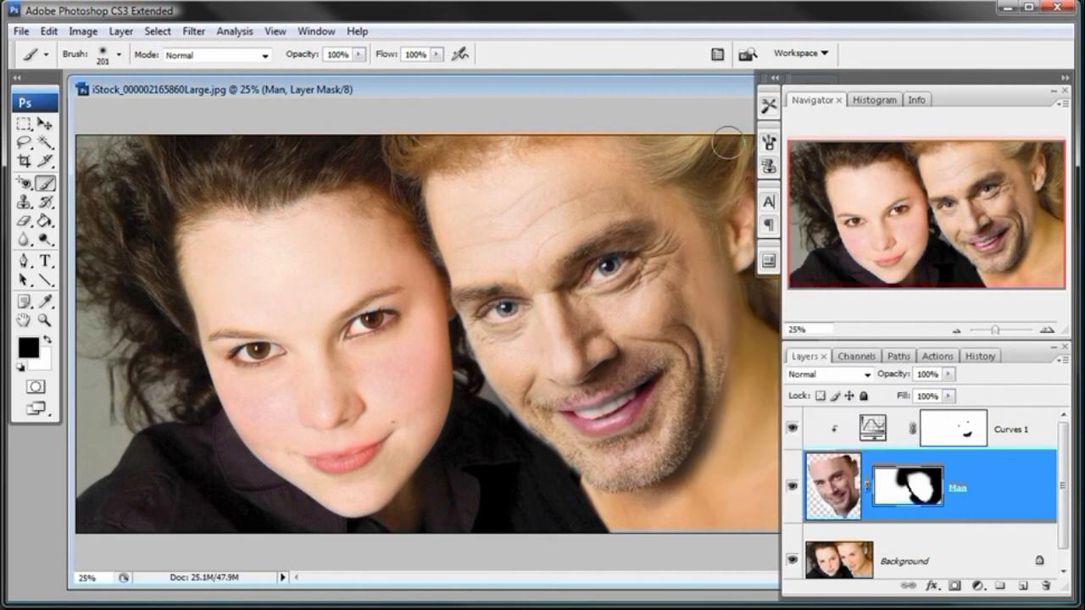
- Set the brush to 298 px and paint black on the Man mask along the outer edge of his cheek
{"action": "right_click", "coordinate": [731, 309]}
{"action": "left_click", "coordinate": [870, 342]}
{"action": "left_click", "coordinate": [710, 107]}
{"action": "left_click_drag", "start_coordinate": [685, 309], "coordinate": [690, 298]}
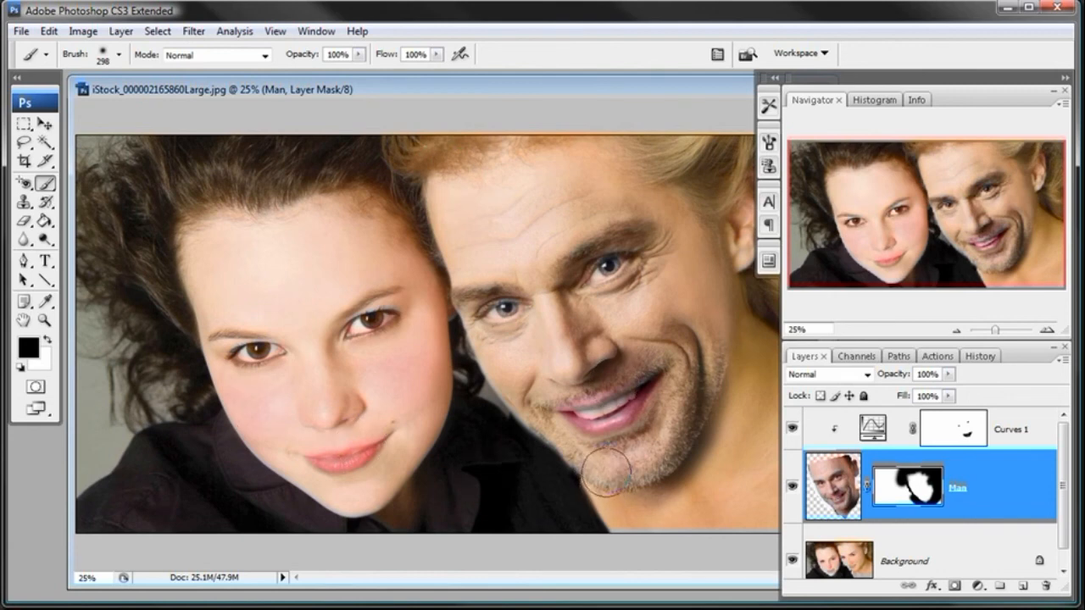
- Set the brush to 110 px with 72% hardness for refining the Man mask along his jaw
{"action": "left_click", "coordinate": [47, 322]}
{"action": "left_click", "coordinate": [534, 408]}
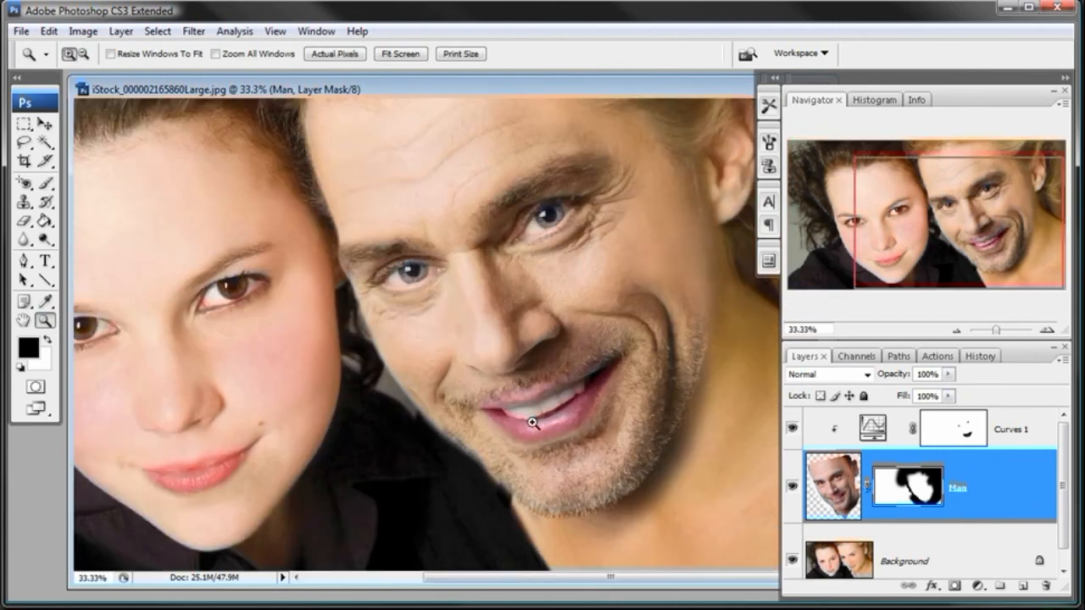
{"action": "left_click", "coordinate": [460, 443]}
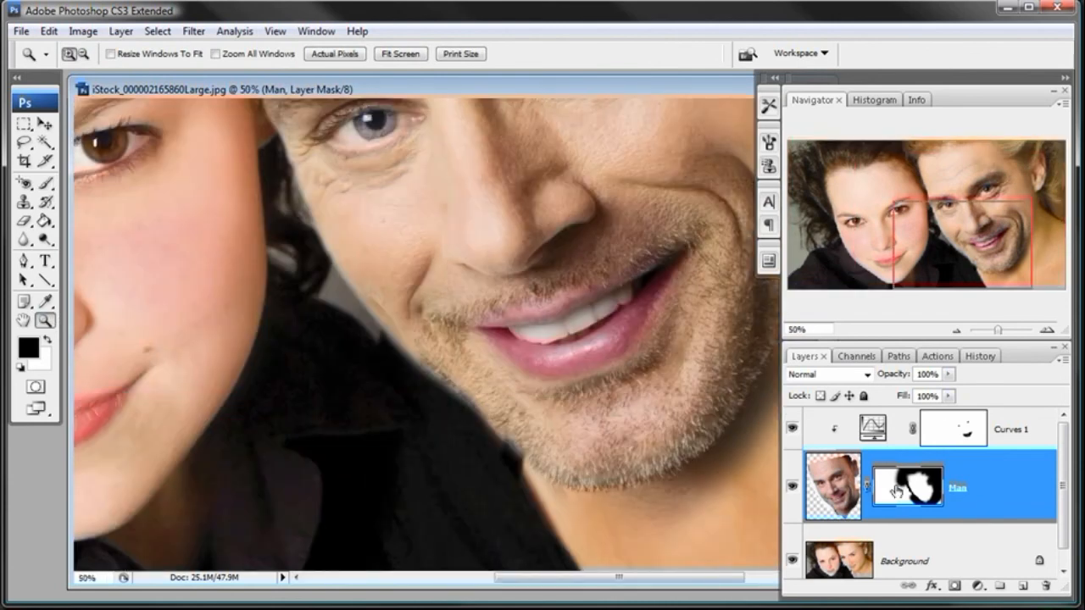
{"action": "left_click", "coordinate": [47, 183]}
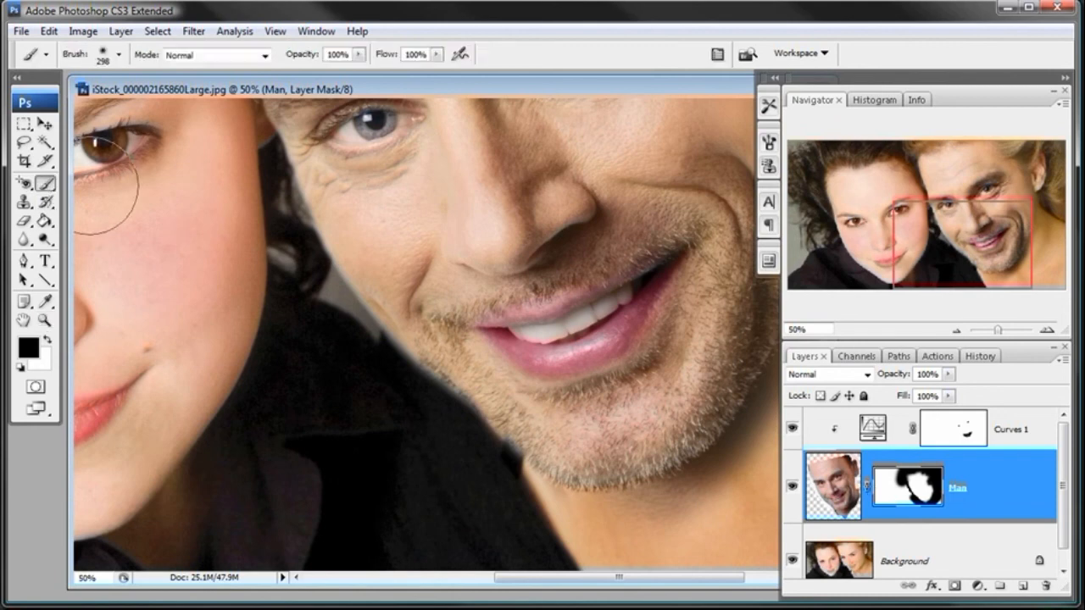
{"action": "right_click", "coordinate": [515, 427]}
{"action": "left_click", "coordinate": [594, 446]}
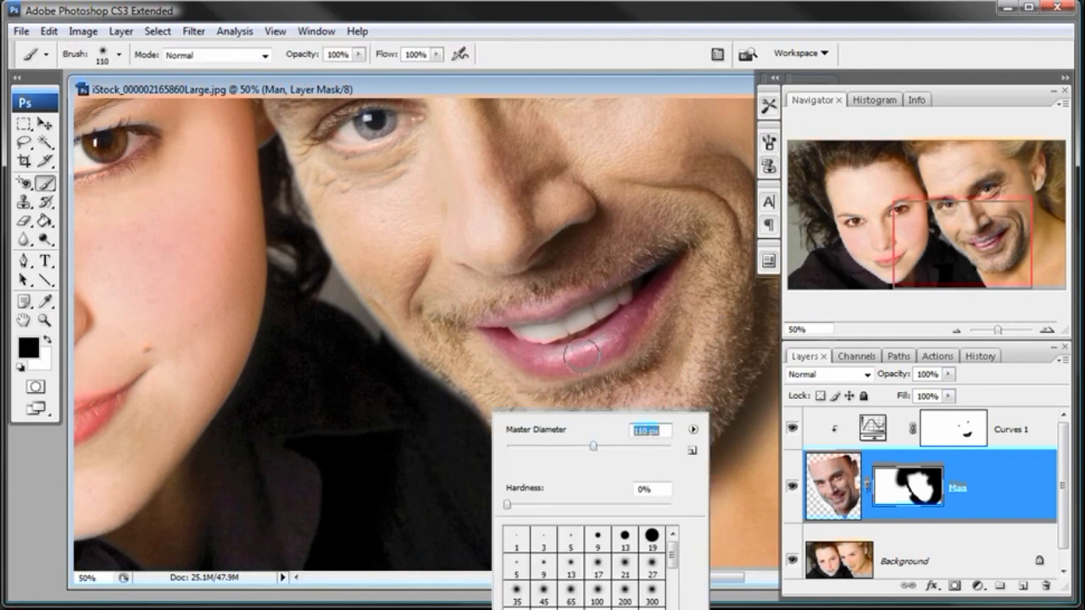
{"action": "key", "text": "Return"}
{"action": "right_click", "coordinate": [508, 447]}
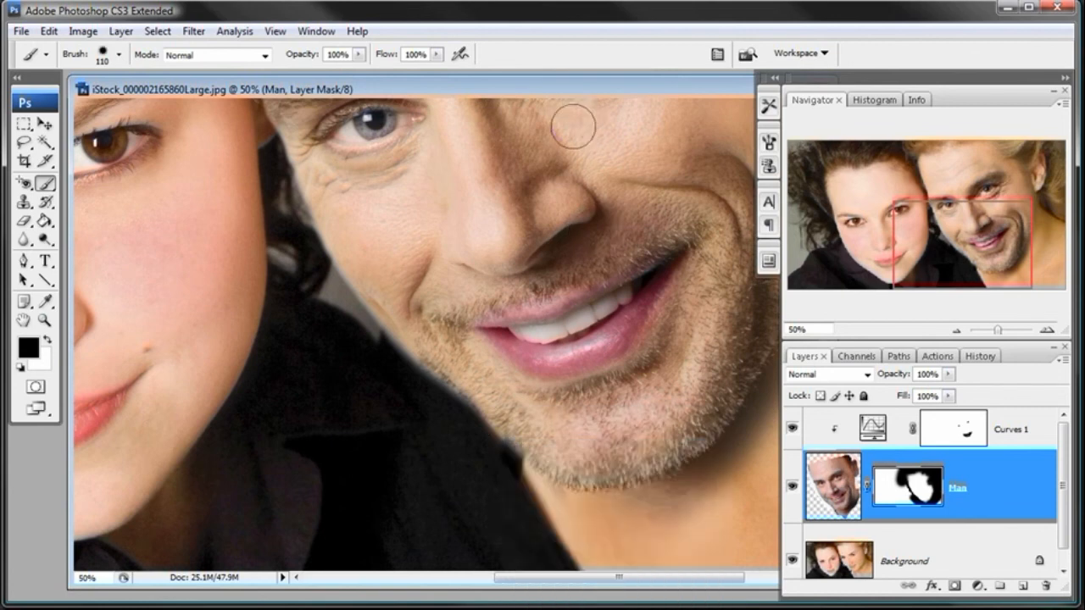
{"action": "key", "text": "Return"}
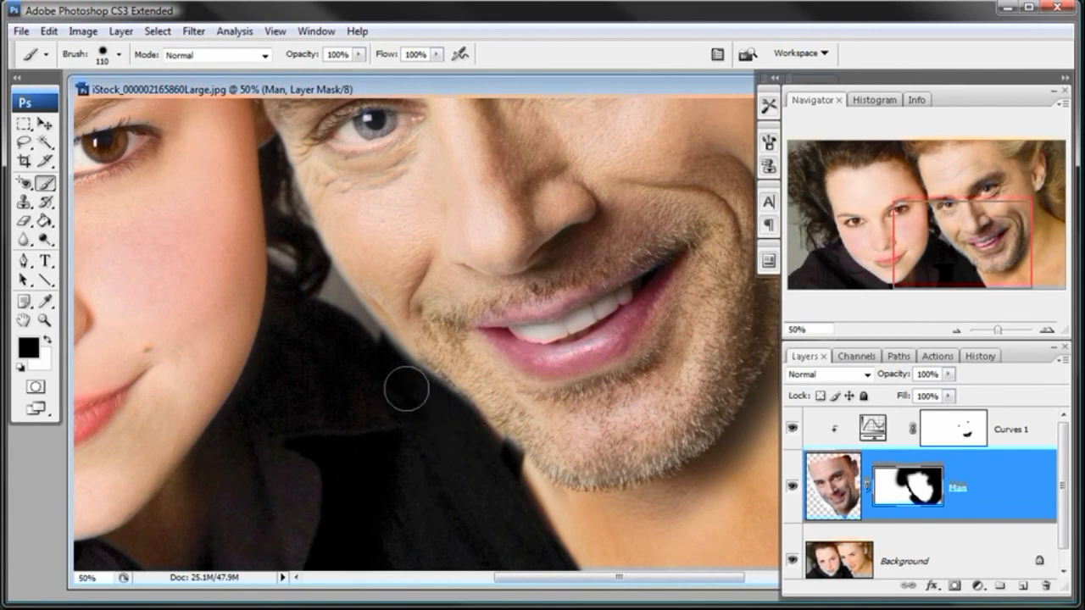
{"action": "right_click", "coordinate": [388, 371]}
{"action": "left_click", "coordinate": [526, 461]}
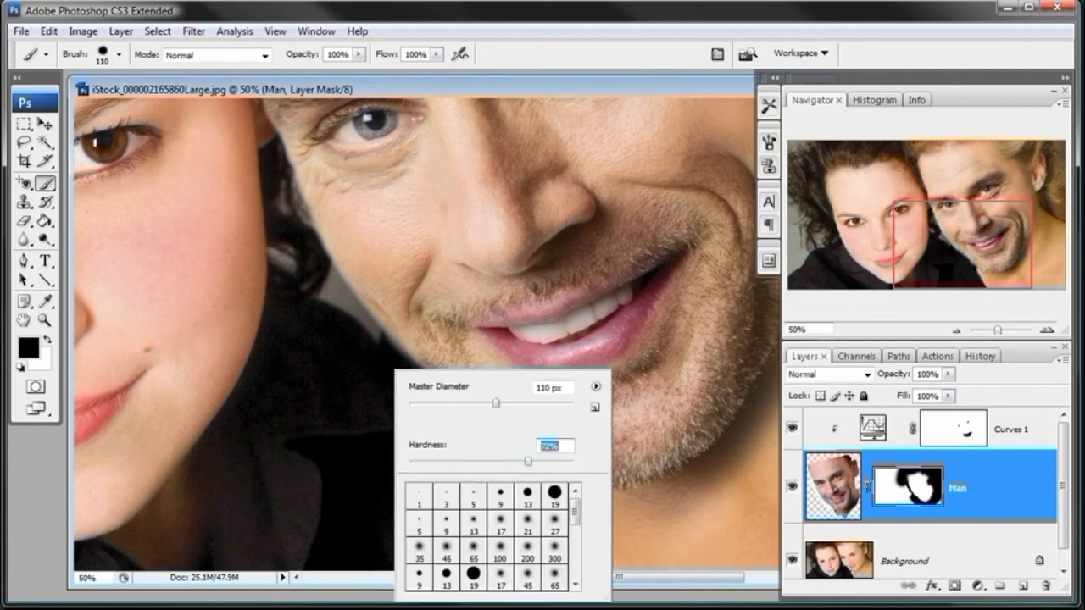
{"action": "key", "text": "Return"}
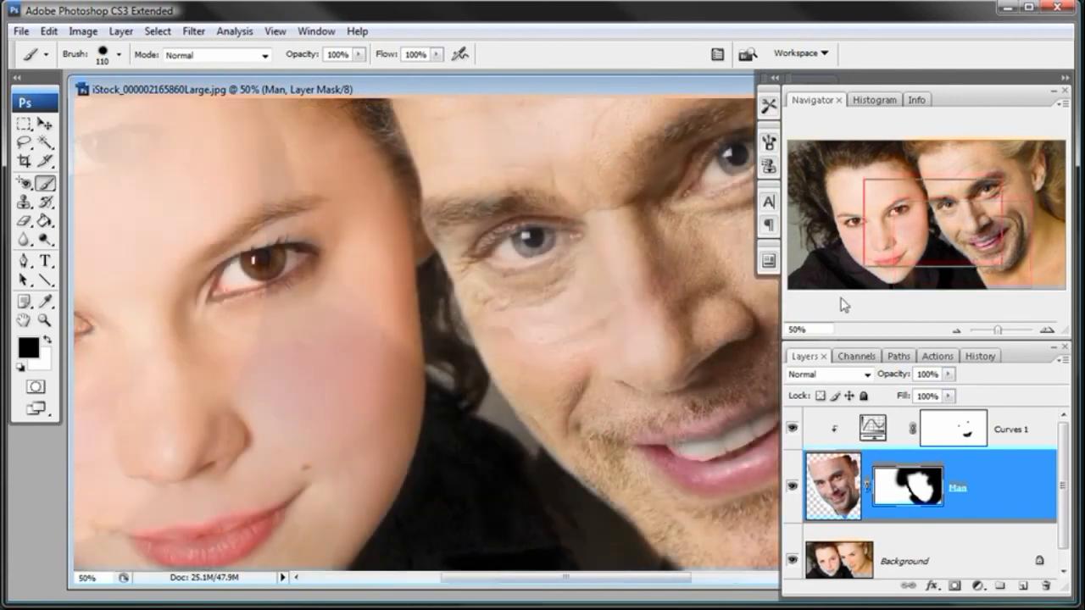
- Narrow the panel column so the whole composite image fits in view at 25% zoom
{"action": "left_click", "coordinate": [956, 329]}
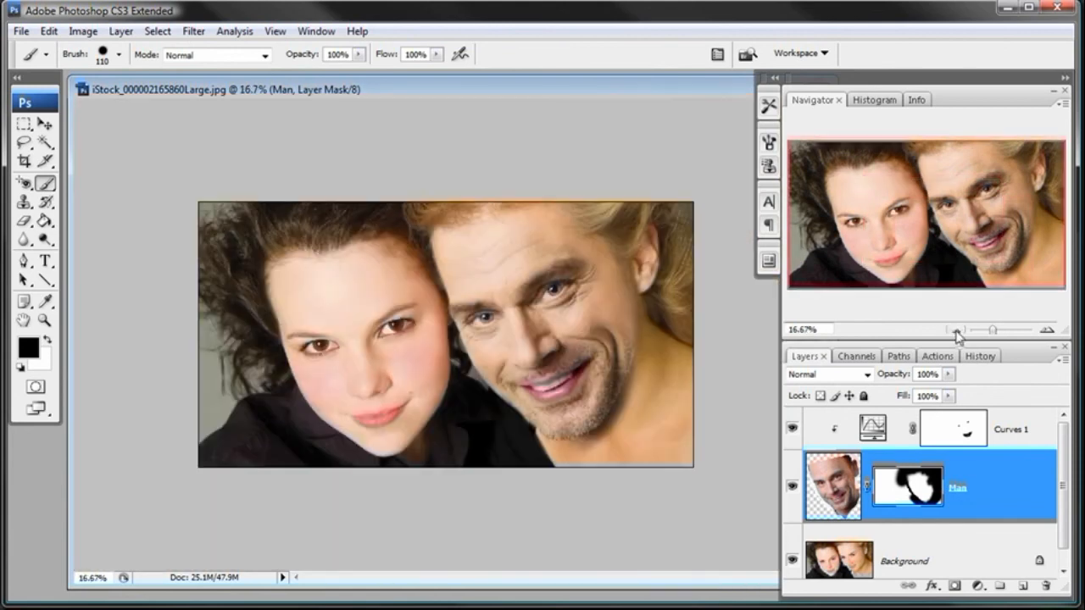
{"action": "left_click", "coordinate": [45, 321]}
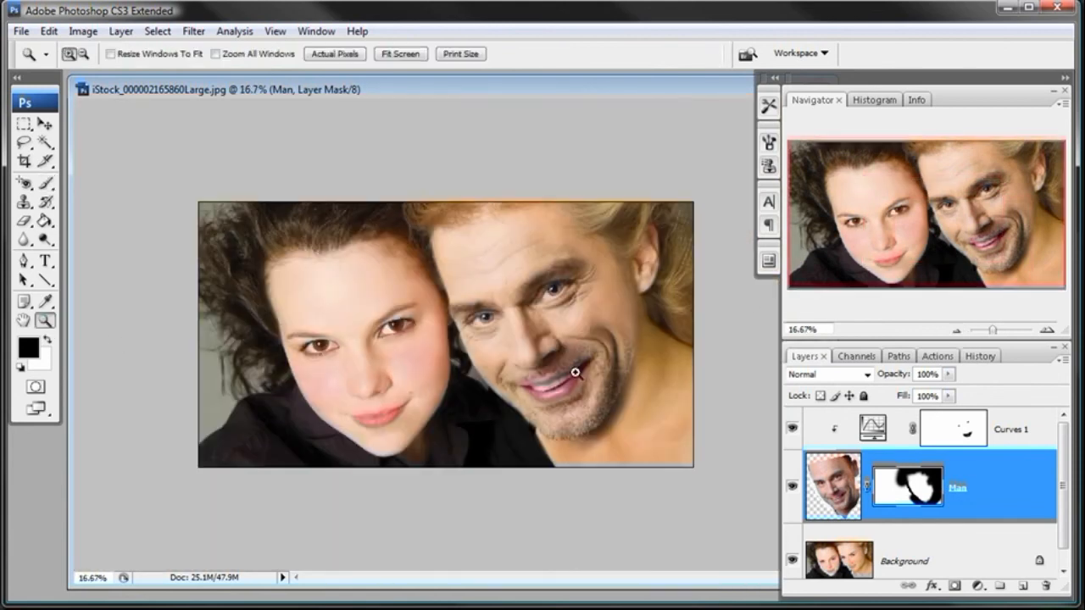
{"action": "left_click_drag", "start_coordinate": [777, 352], "coordinate": [858, 351]}
{"action": "left_click", "coordinate": [583, 340]}
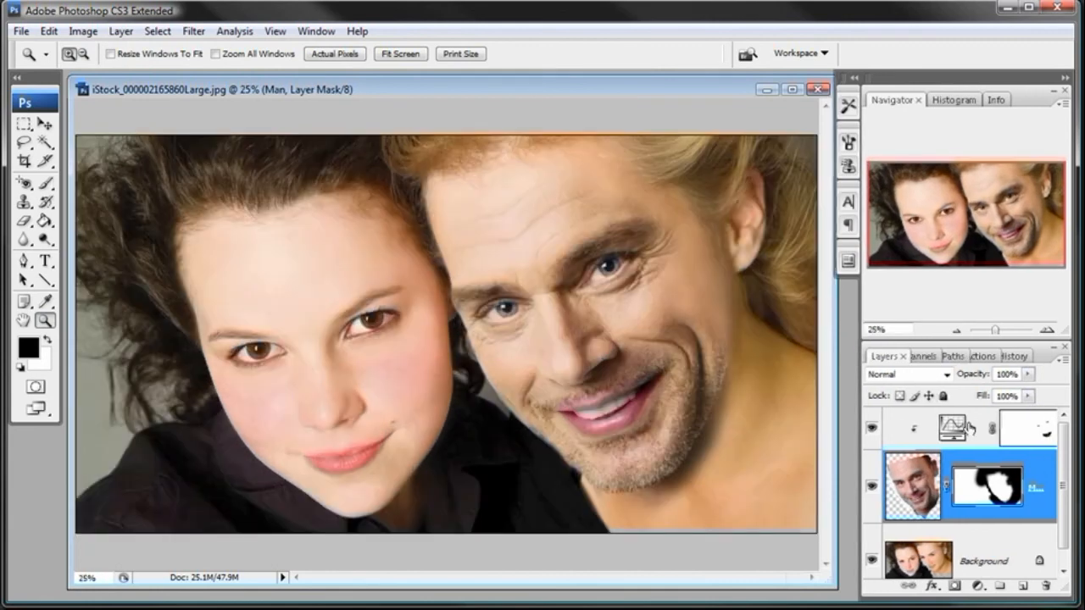
- Compare the composite with the original image snapshot in the history, return to the latest brush state, and show the layers again
{"action": "left_click", "coordinate": [1014, 356]}
{"action": "left_click", "coordinate": [1035, 374]}
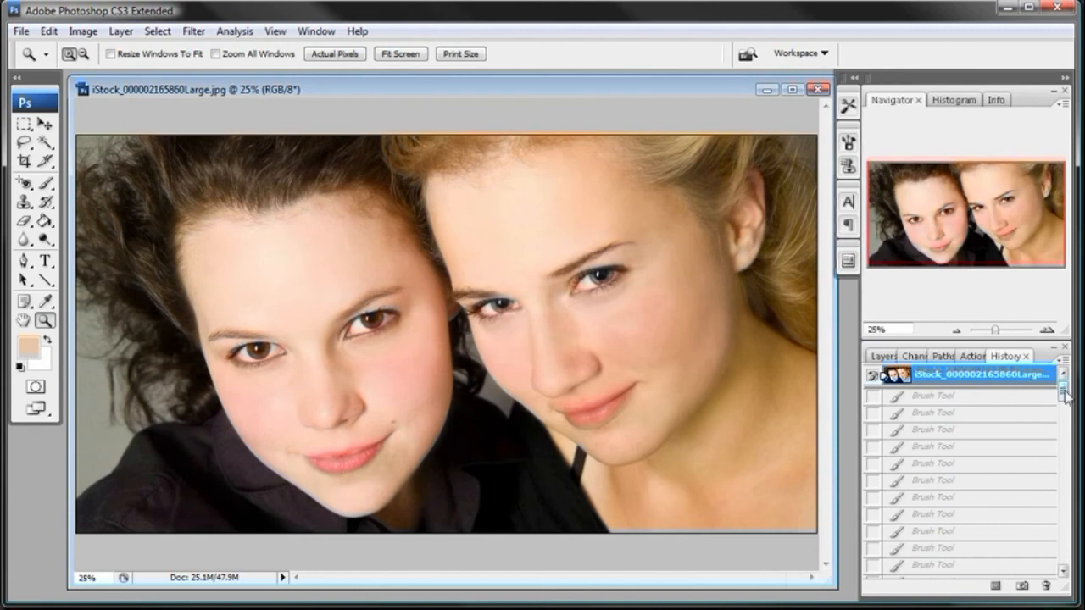
{"action": "left_click_drag", "start_coordinate": [1065, 392], "coordinate": [1064, 553]}
{"action": "left_click", "coordinate": [1016, 569]}
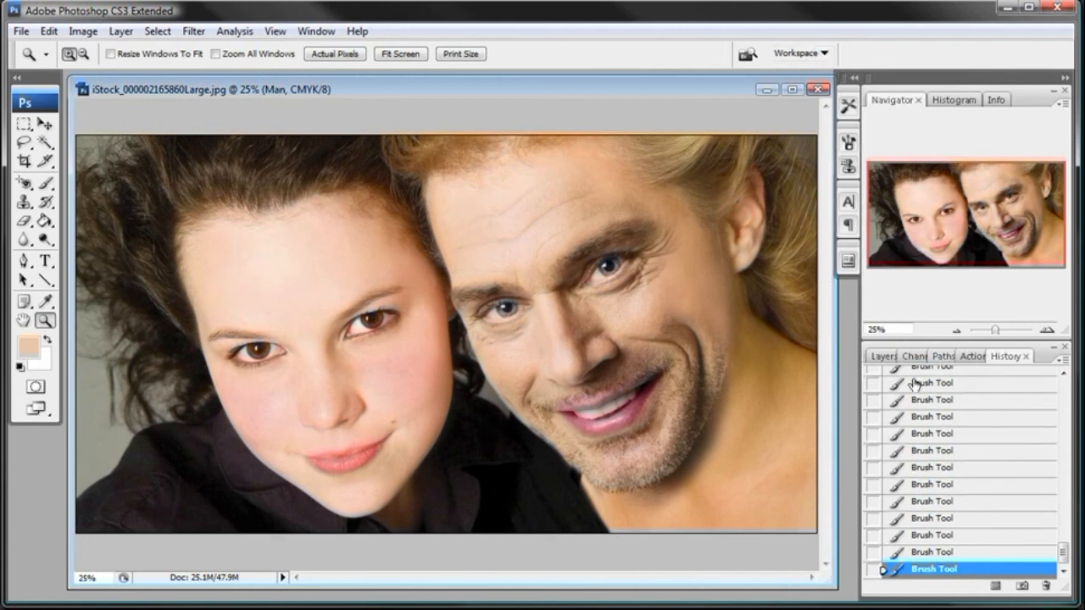
{"action": "left_click", "coordinate": [883, 357]}
{"action": "mouse_move", "coordinate": [1065, 481]}
{"action": "left_mouse_down"}
{"action": "mouse_move", "coordinate": [1067, 506]}
{"action": "mouse_move", "coordinate": [1065, 475]}
{"action": "left_mouse_up"}
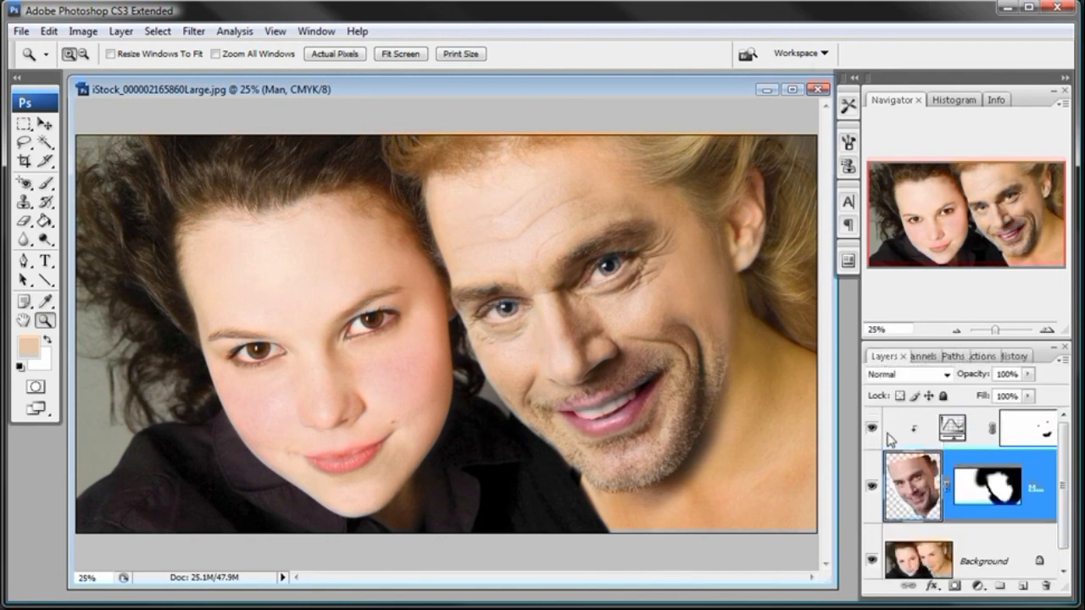